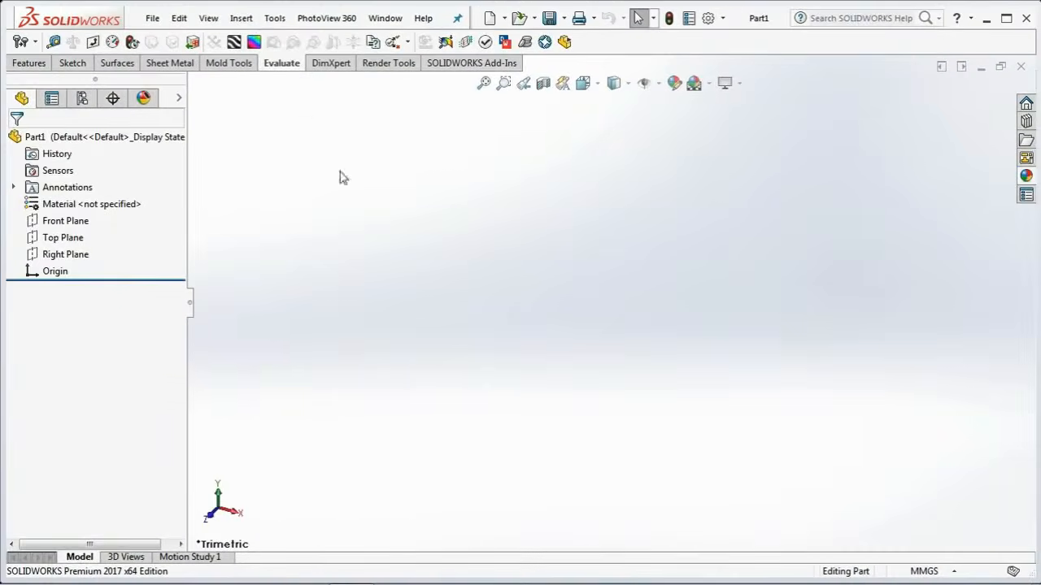
Step: Insert the Alamo 1500ml bottle part from the 1500ml folder as the base part
click(377, 5)
click(345, 378)
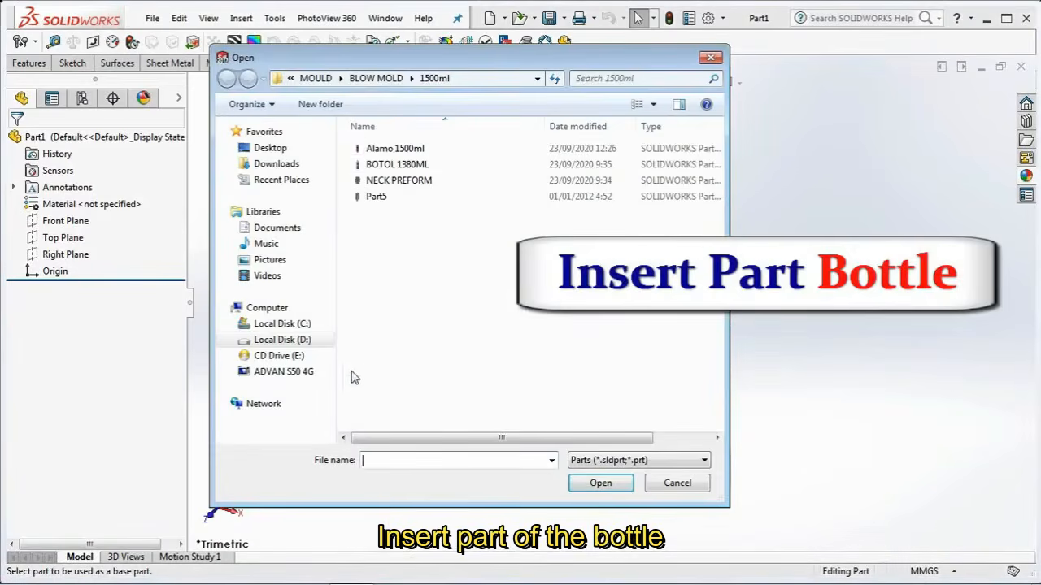
click(425, 149)
click(600, 482)
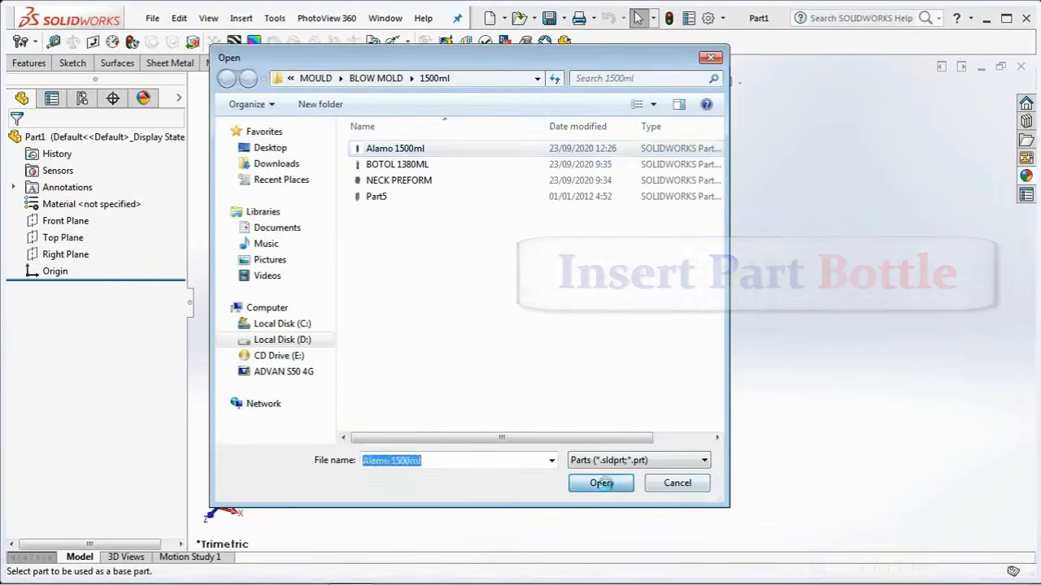
click(16, 141)
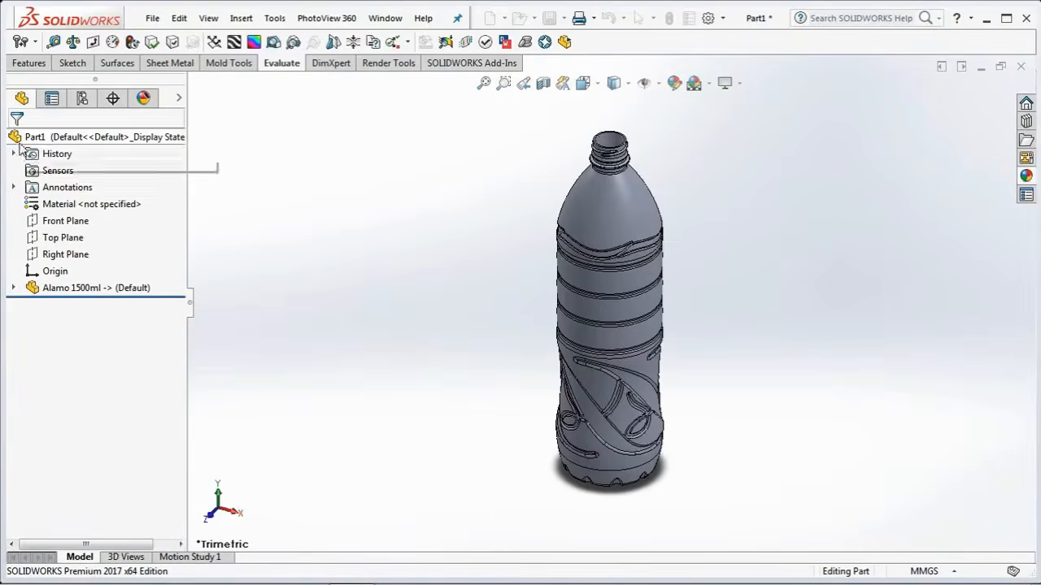
Step: Scale the bottle uniformly about the origin by a factor of 1.004 to allow for shrinkage
click(225, 65)
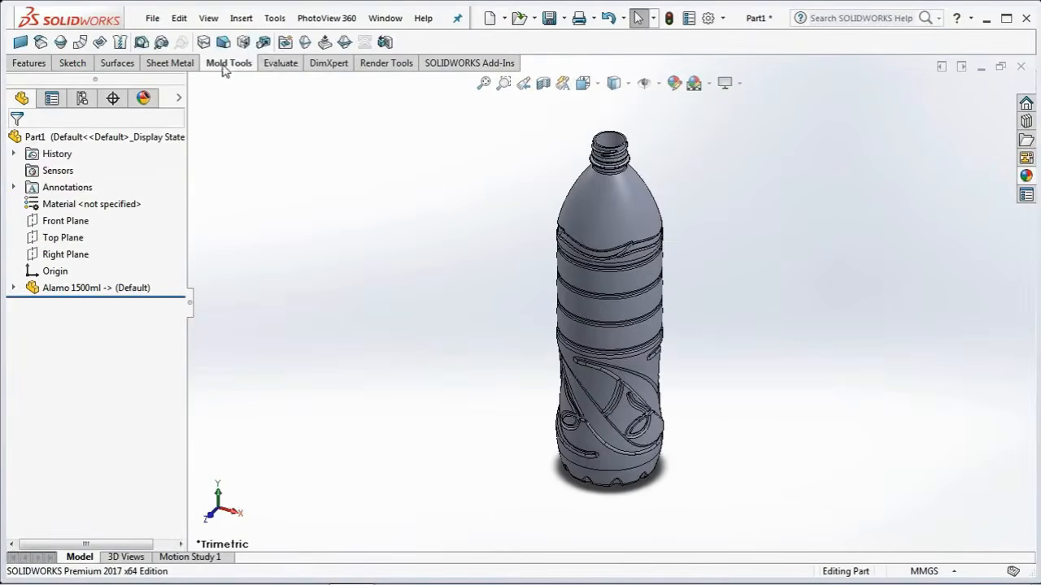
click(264, 43)
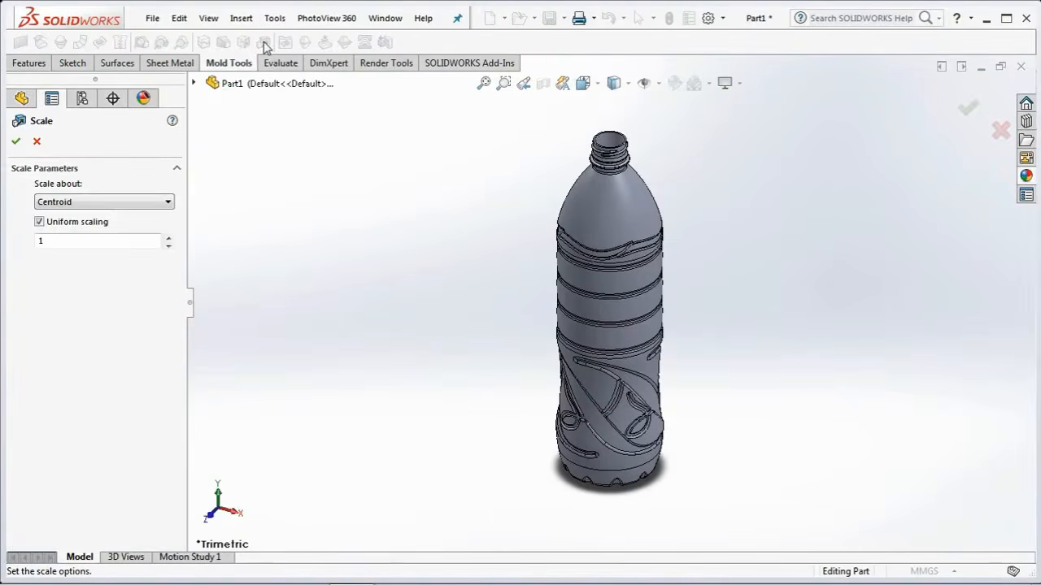
click(104, 226)
double_click(76, 240)
text(1.004)
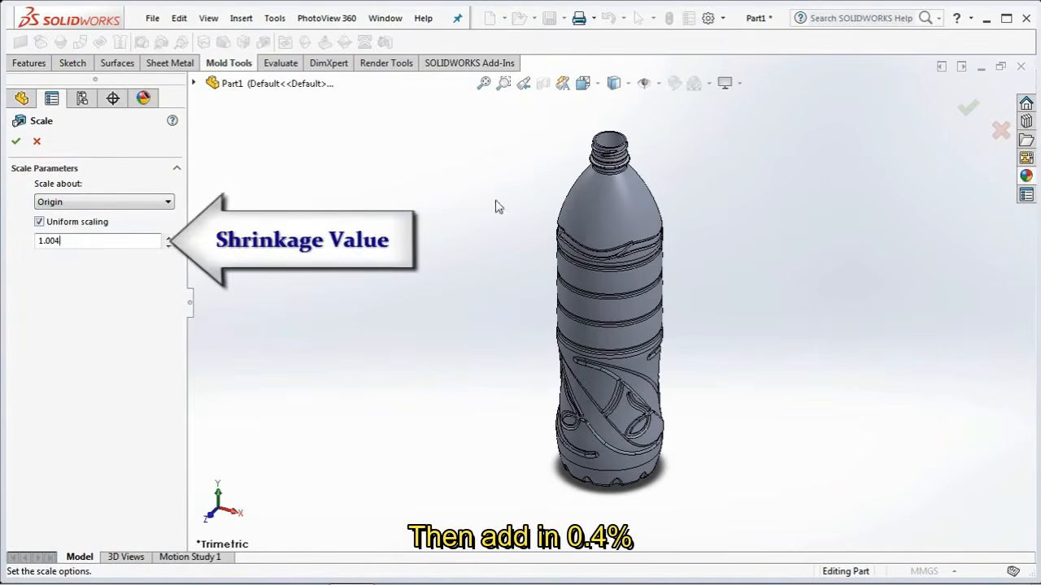
click(594, 222)
click(967, 112)
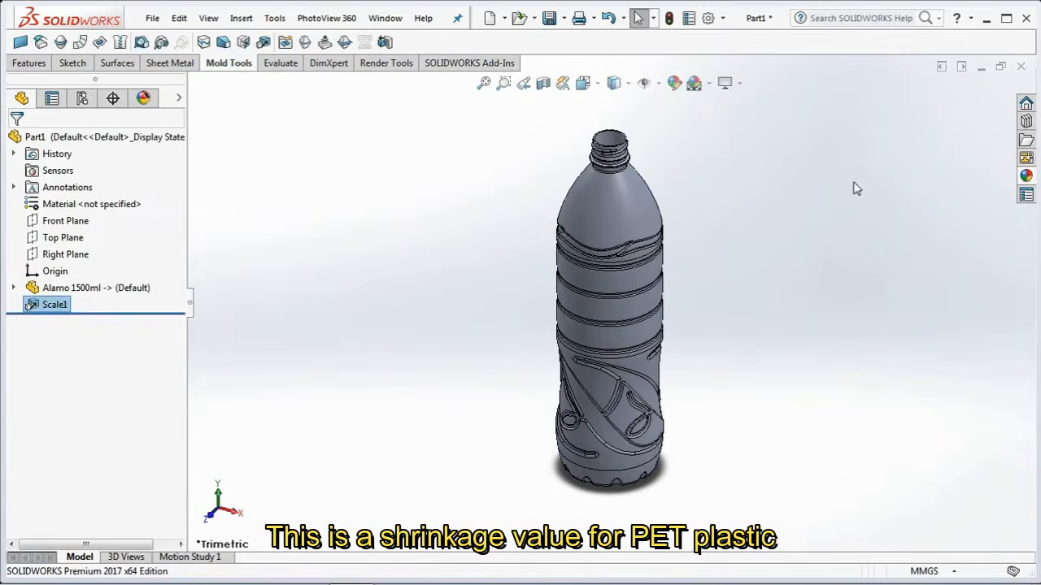
Step: Start a sketch on the Front Plane and draw a vertical centerline from the origin to the bottle's top edge
click(65, 221)
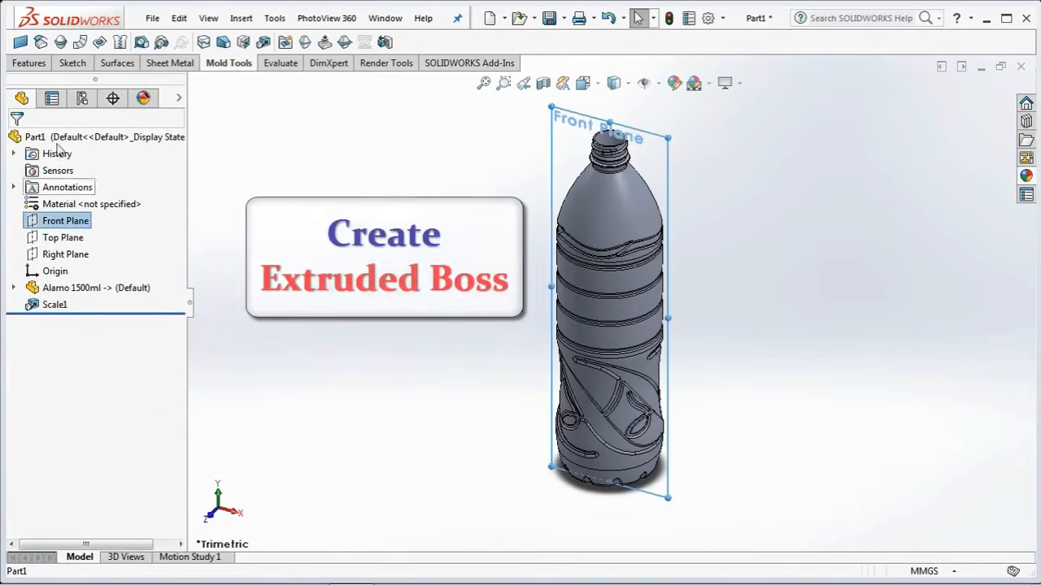
click(21, 42)
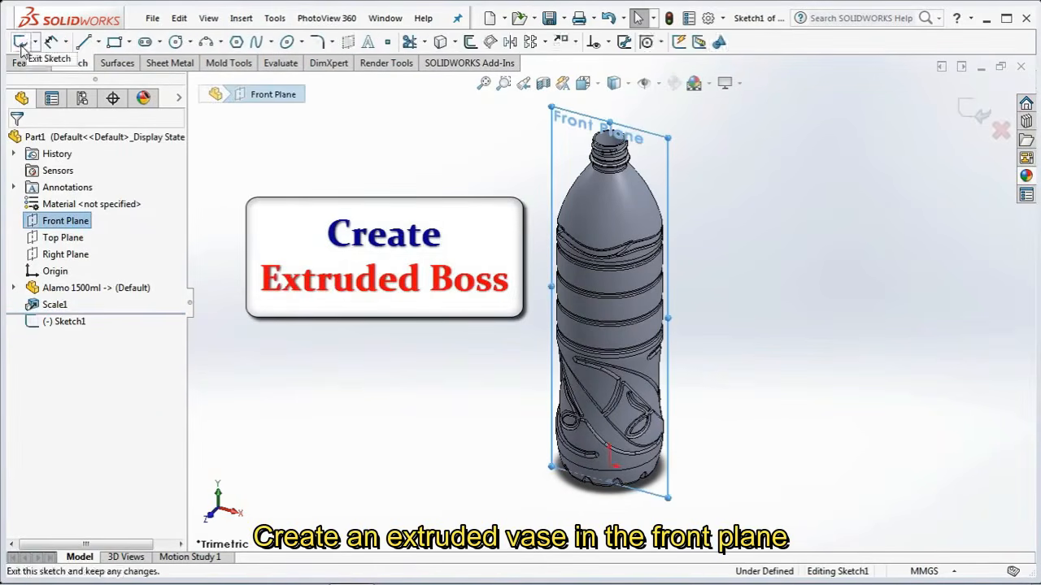
click(614, 82)
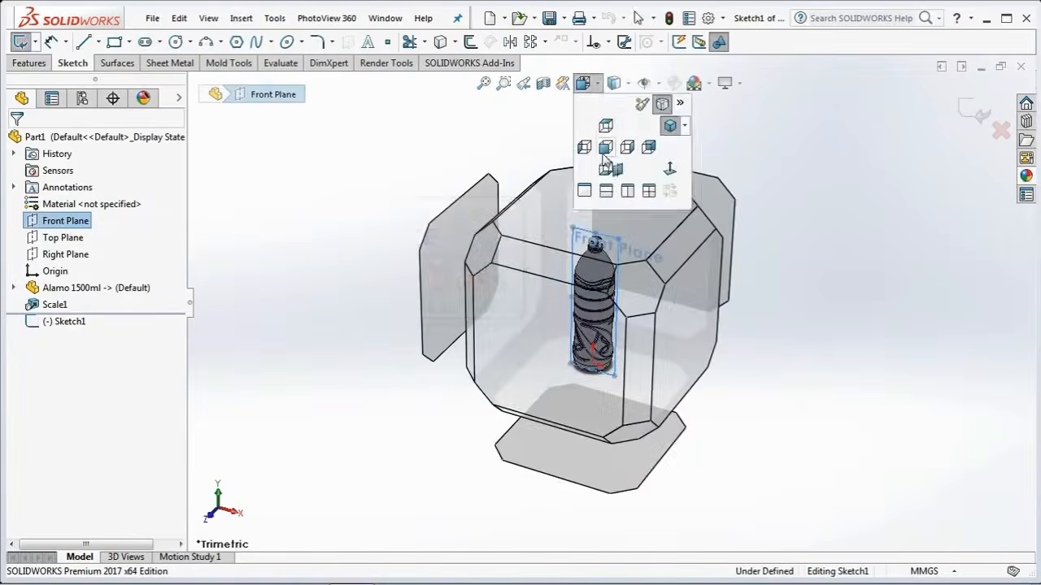
click(605, 159)
click(96, 41)
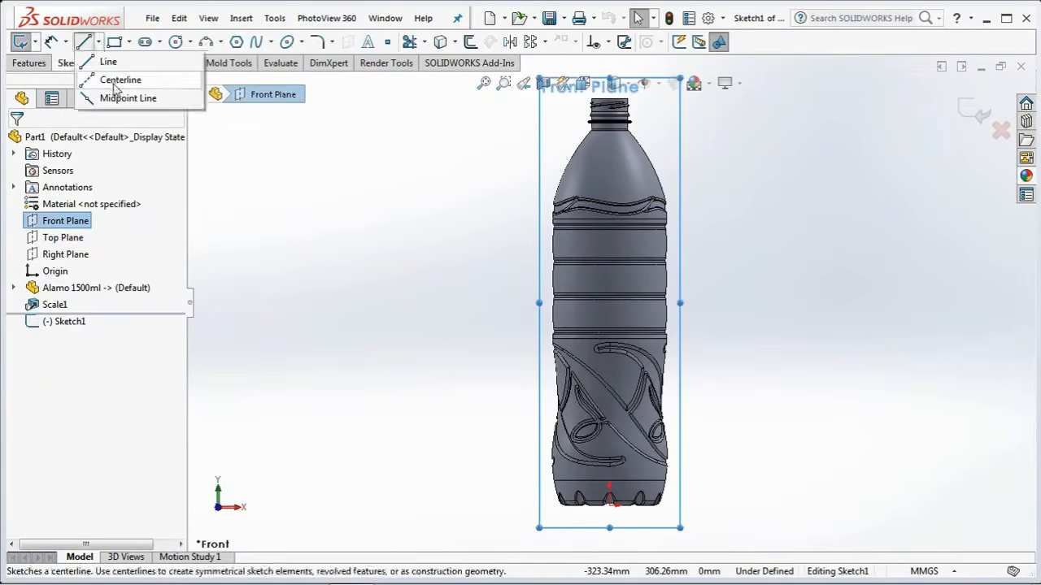
click(113, 81)
click(609, 503)
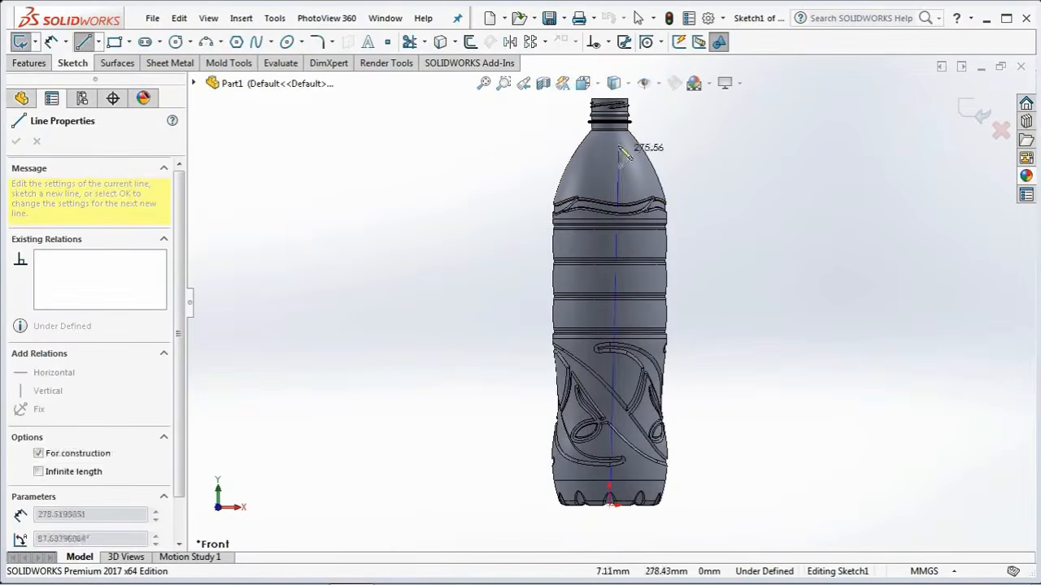
click(609, 99)
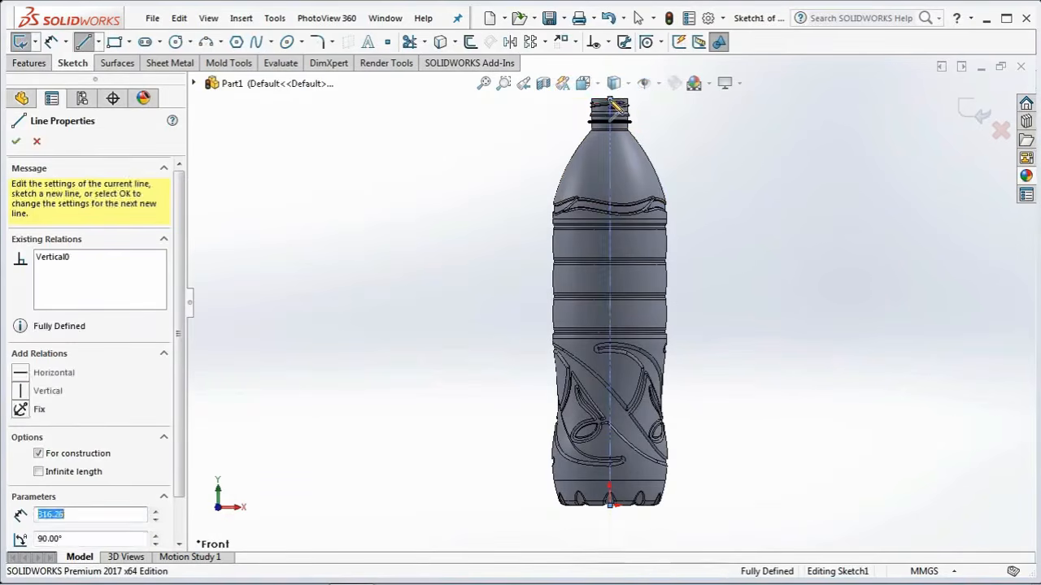
Step: Sketch a center rectangle around the bottle, centered on the centerline, about 115 mm wide and 319 mm high
click(129, 42)
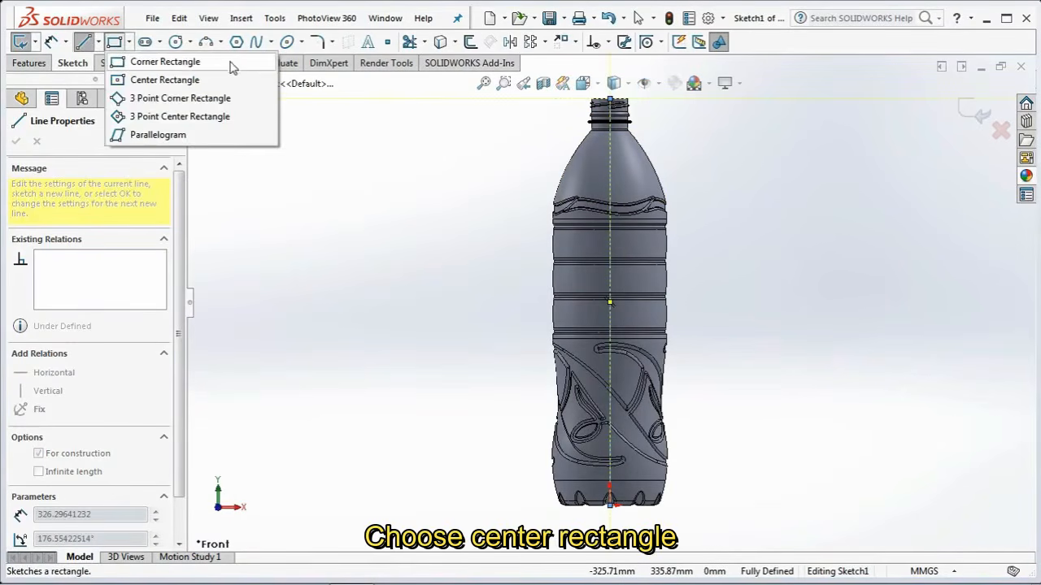
click(171, 80)
click(612, 324)
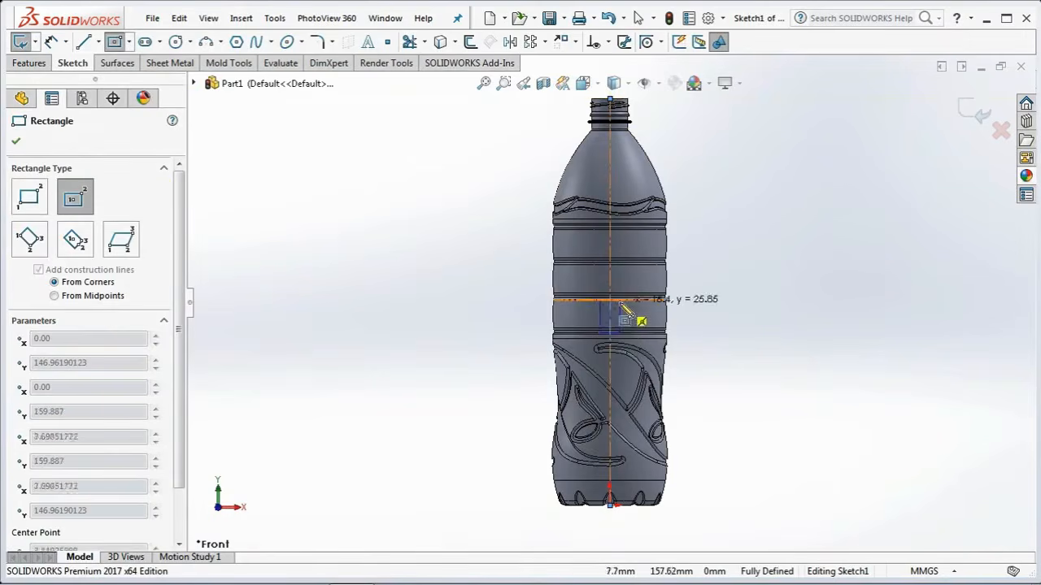
scroll(622, 295, up, 3)
click(652, 193)
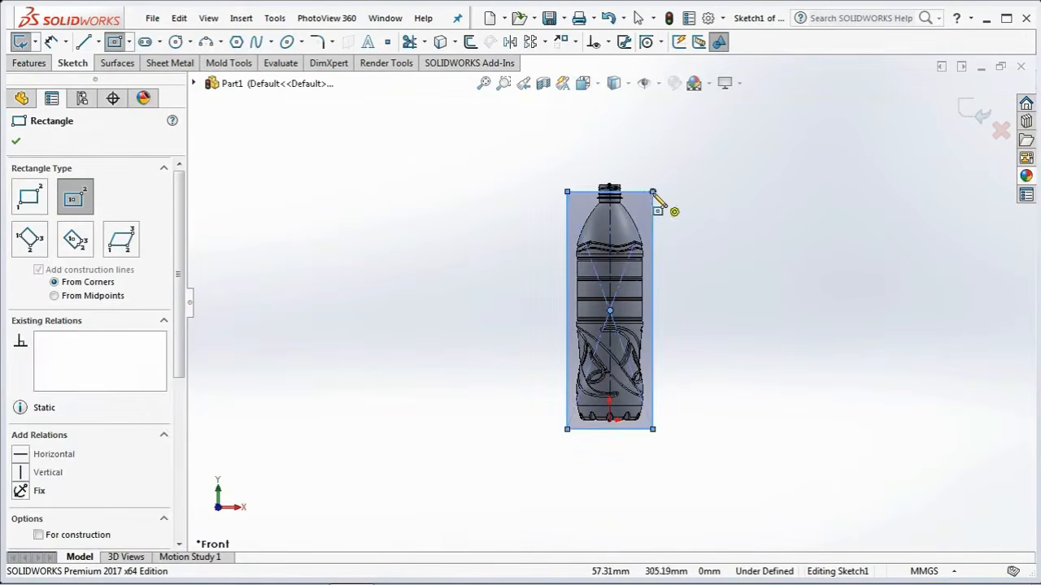
Step: Dimension the rectangle's top edge to a width of 125 mm
click(51, 41)
click(626, 192)
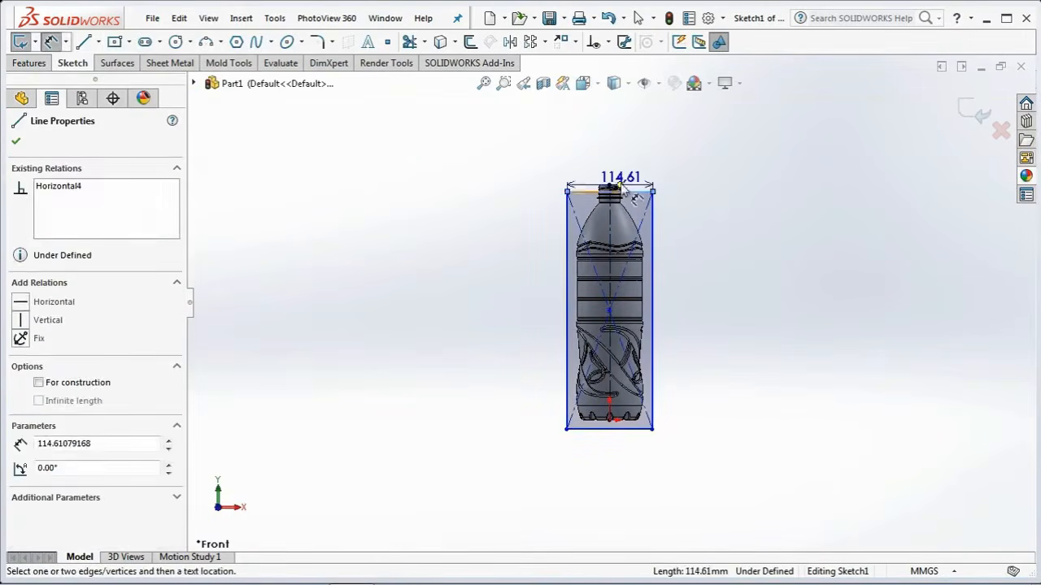
scroll(619, 185, down, 5)
click(599, 198)
text(125)
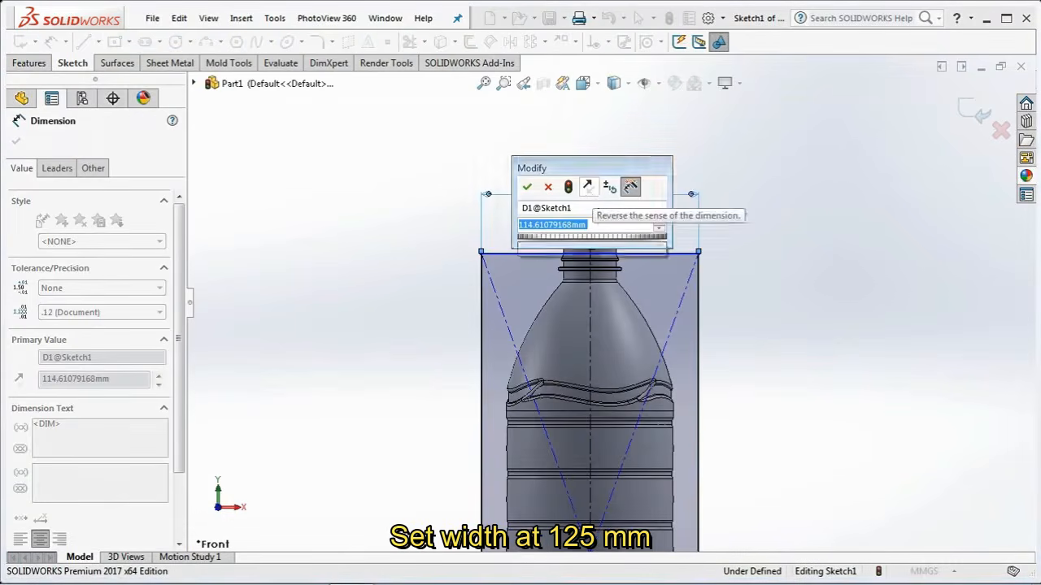
click(528, 189)
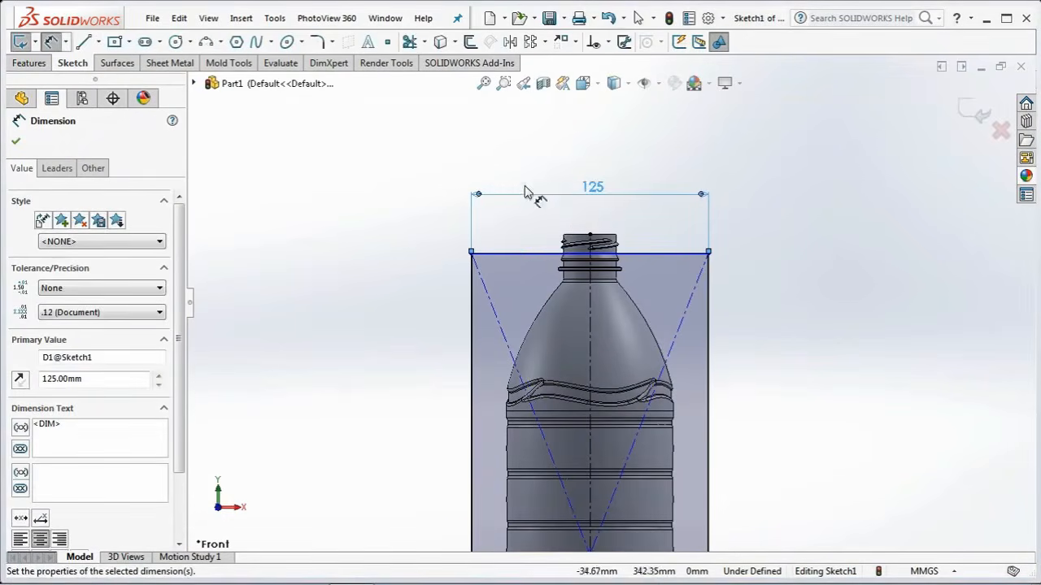
Step: Dimension the distance from the underside of the bottle's neck ring to the rectangle's top edge as 11 mm
scroll(670, 284, down, 2)
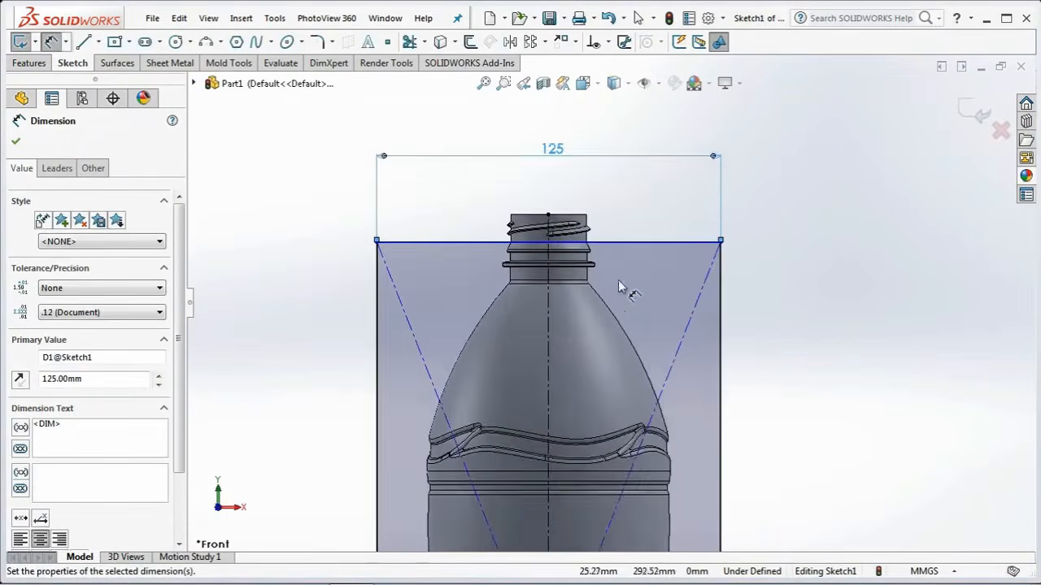
scroll(595, 284, down, 4)
scroll(595, 272, down, 1)
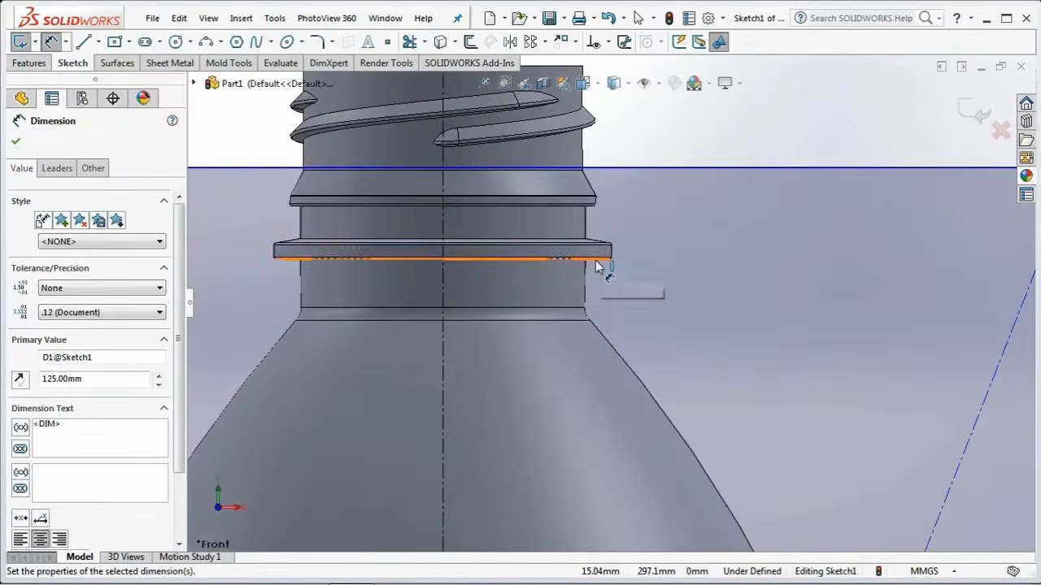
click(596, 254)
scroll(631, 260, up, 5)
click(701, 251)
scroll(701, 253, up, 3)
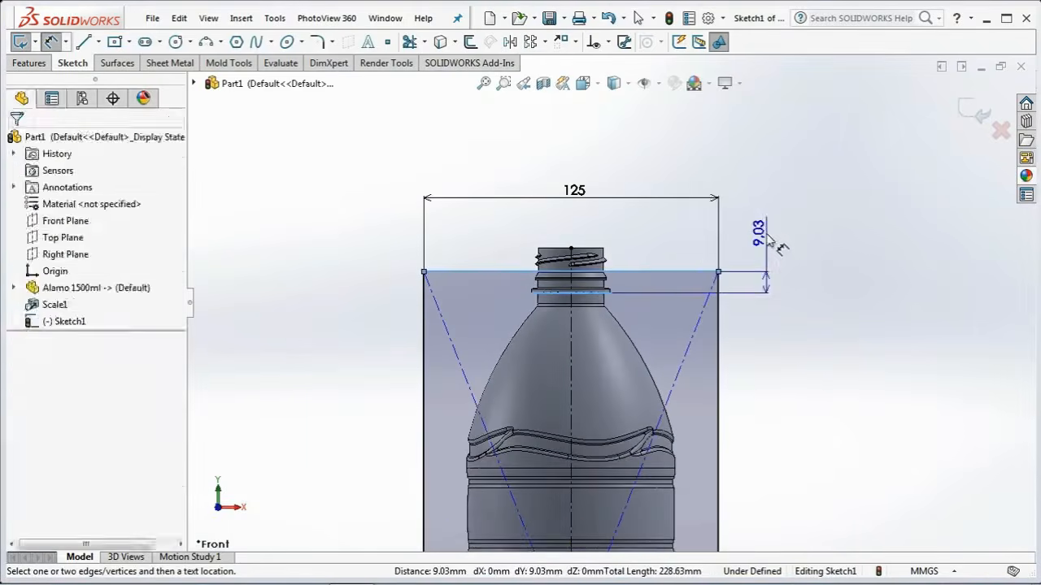
click(781, 251)
text(11)
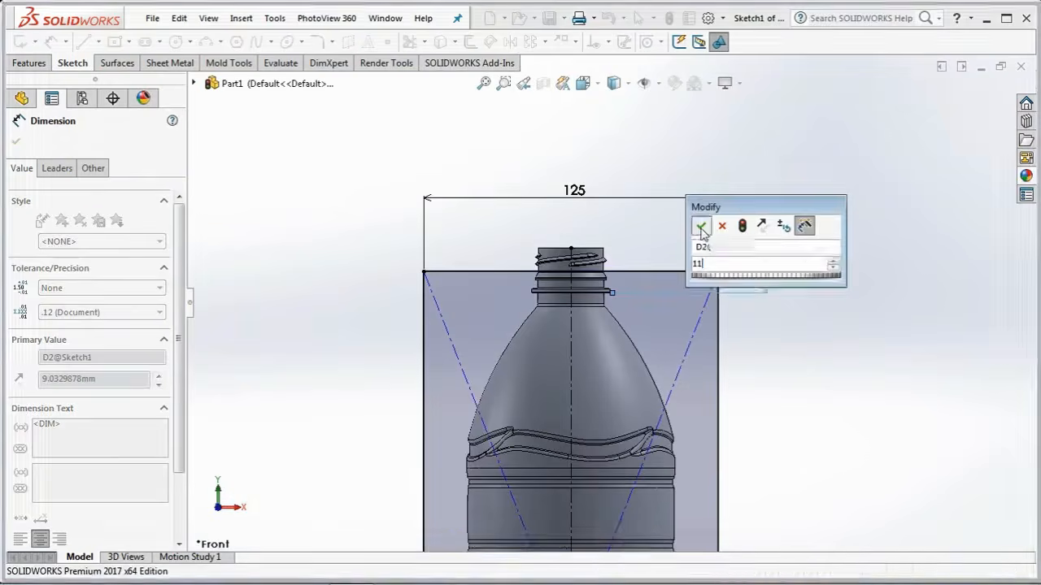
key(Return)
Step: Dimension the rectangle's vertical side to a total height of 334 mm
scroll(702, 233, up, 4)
scroll(657, 418, down, 2)
click(624, 390)
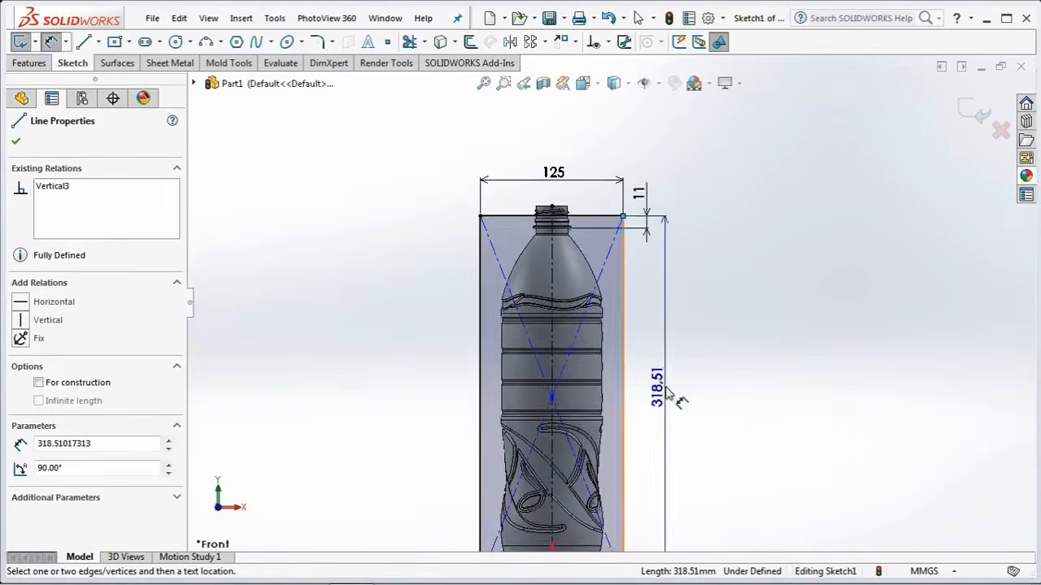
scroll(663, 390, up, 1)
click(672, 395)
text(334)
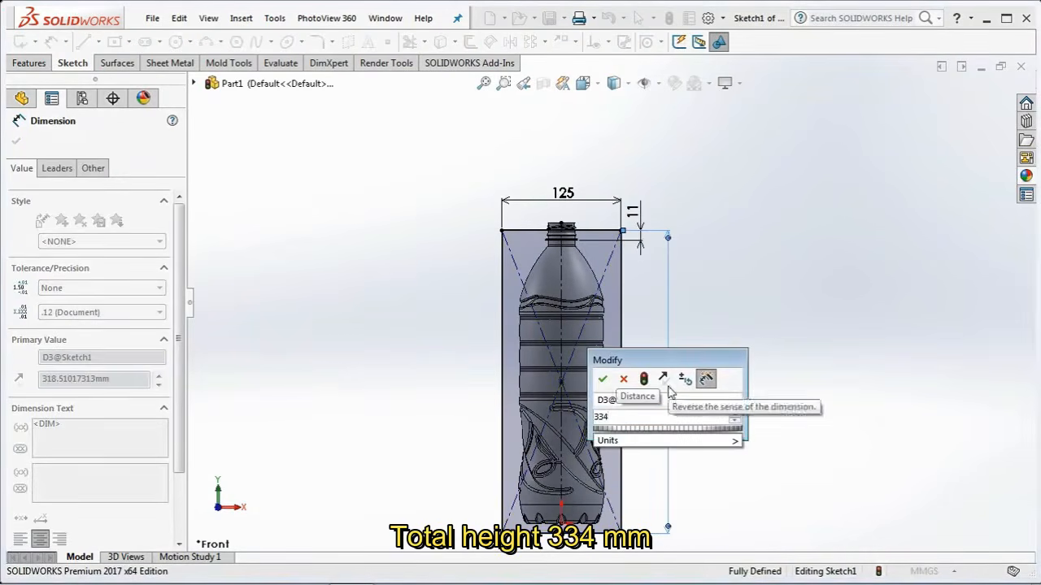
click(602, 379)
scroll(741, 371, up, 1)
click(795, 365)
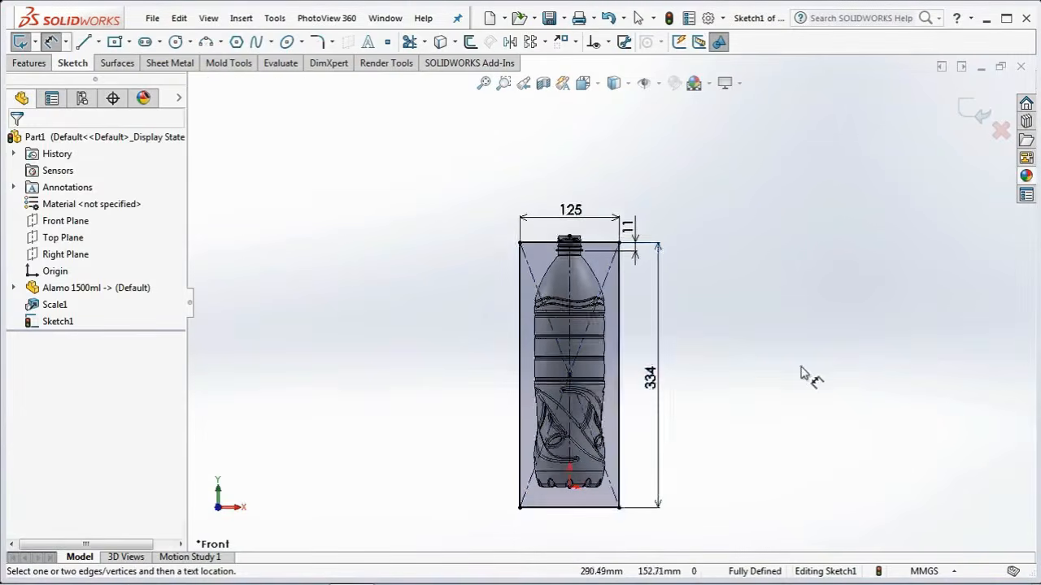
Step: Extrude the rectangle sketch 170 mm with the Mid Plane end condition and Merge result turned off, keeping the block a separate body
middle_drag(801, 367, 763, 401)
click(969, 108)
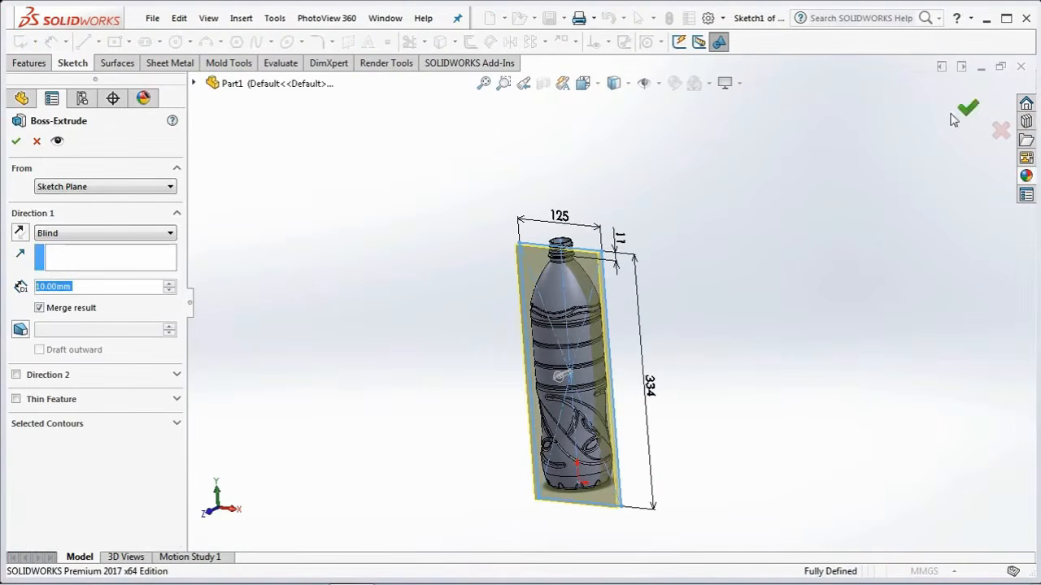
click(148, 235)
click(124, 304)
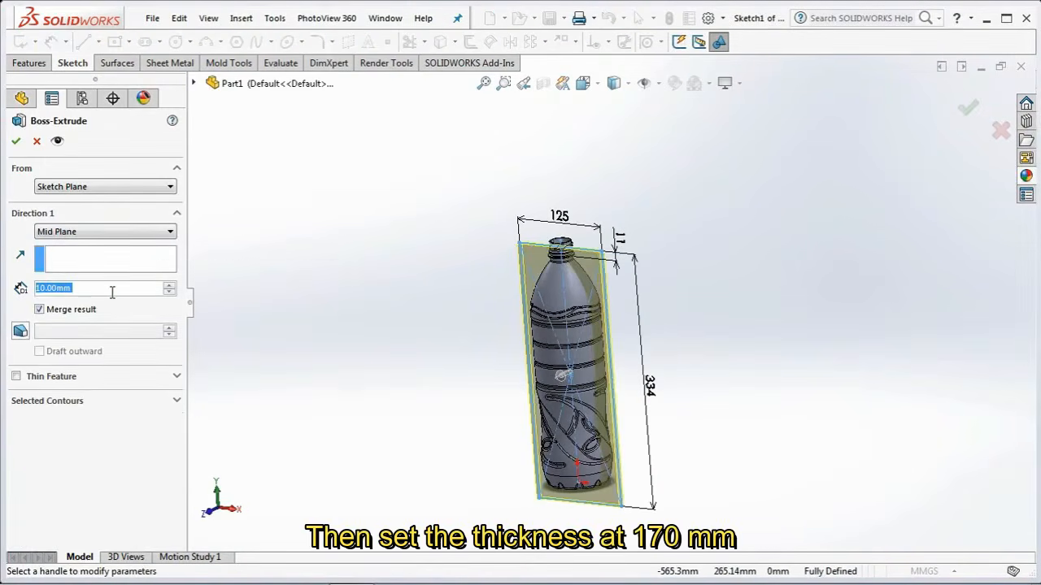
text(170)
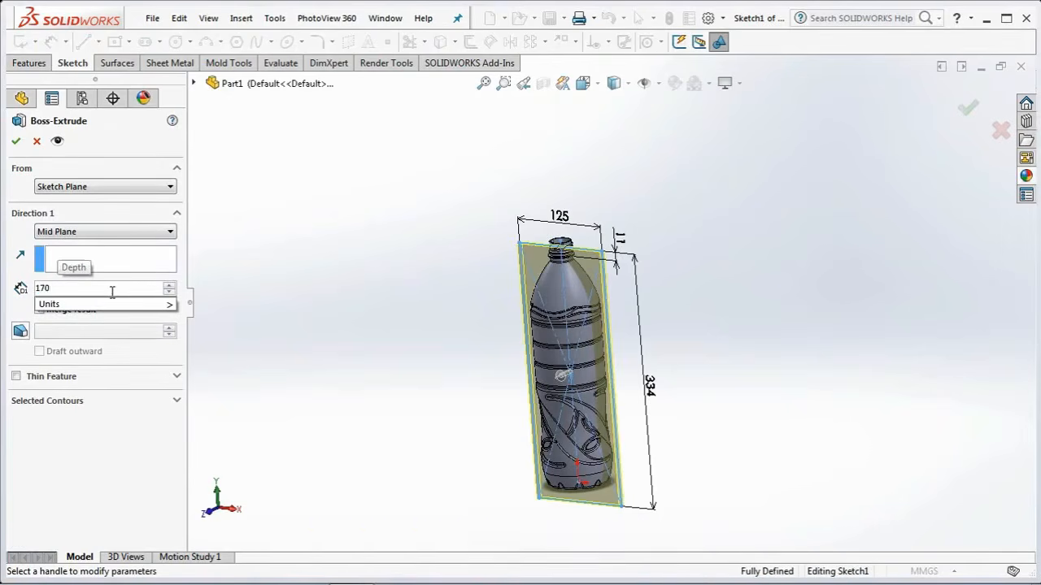
key(Return)
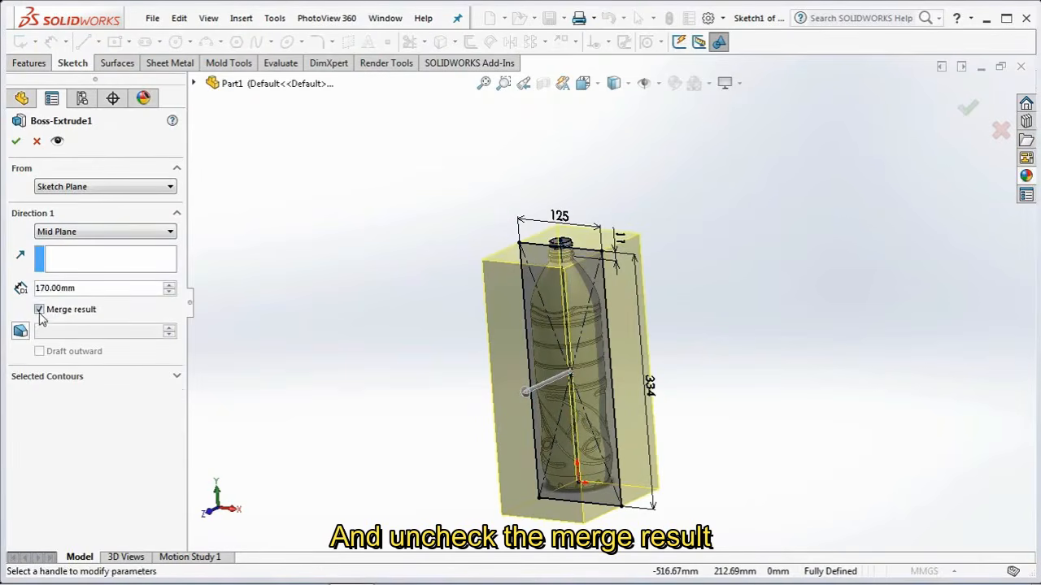
click(15, 141)
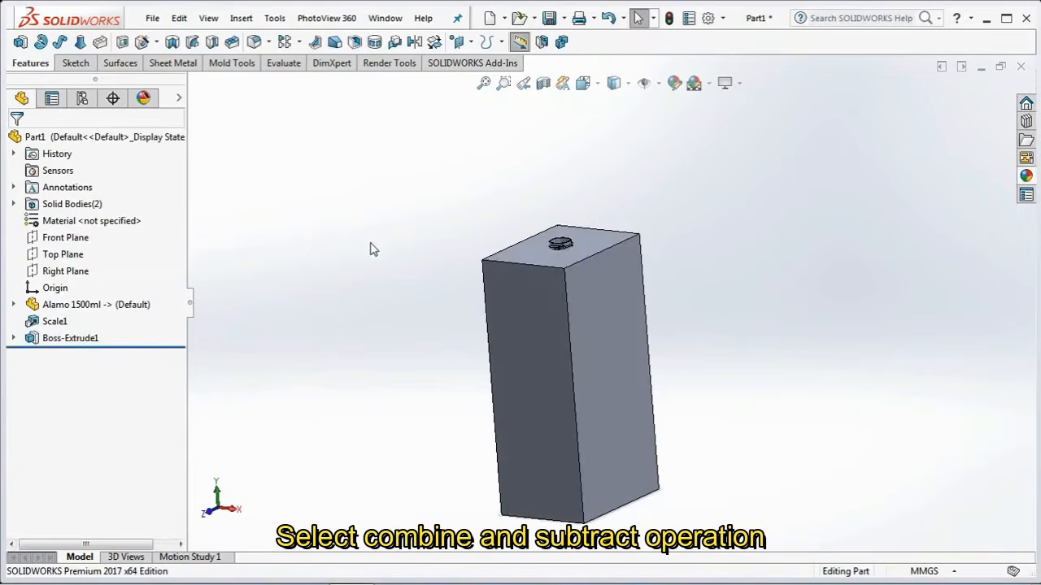
Step: Set up a Combine Subtract with the extruded block as main body and the bottle as the body to subtract, and preview it
click(561, 41)
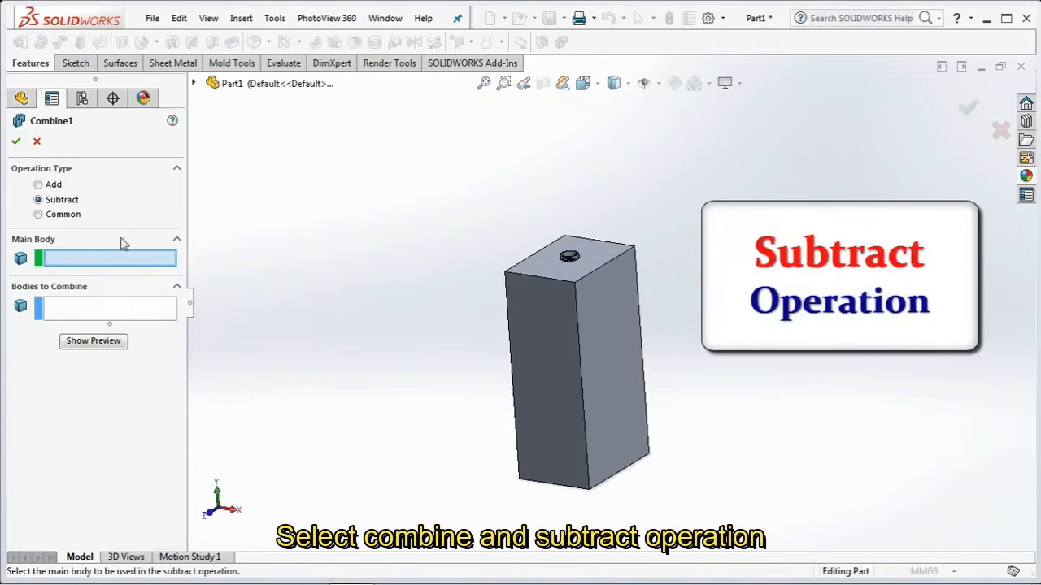
click(531, 308)
scroll(573, 284, down, 5)
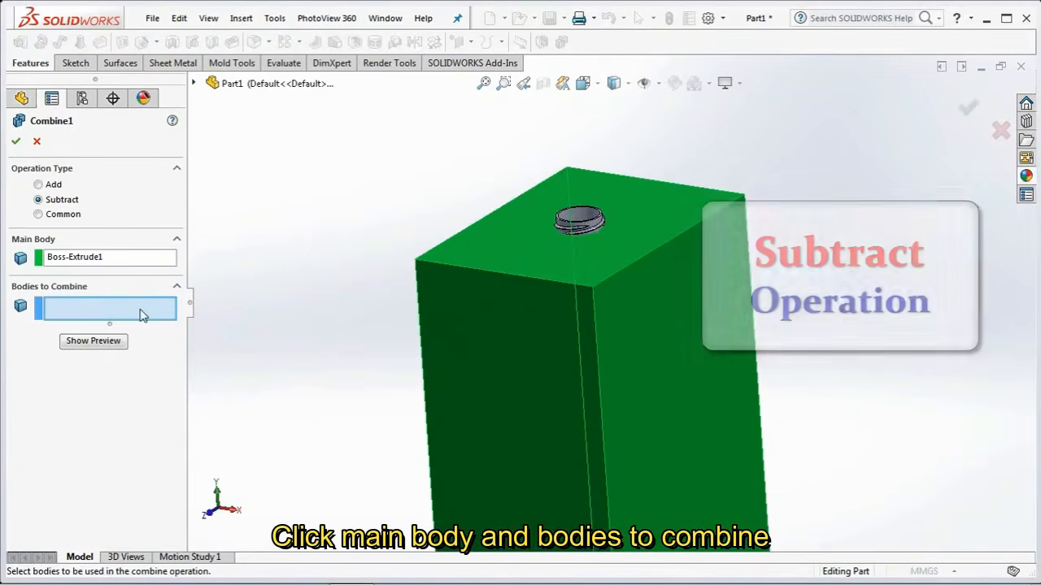
click(589, 219)
scroll(588, 219, up, 4)
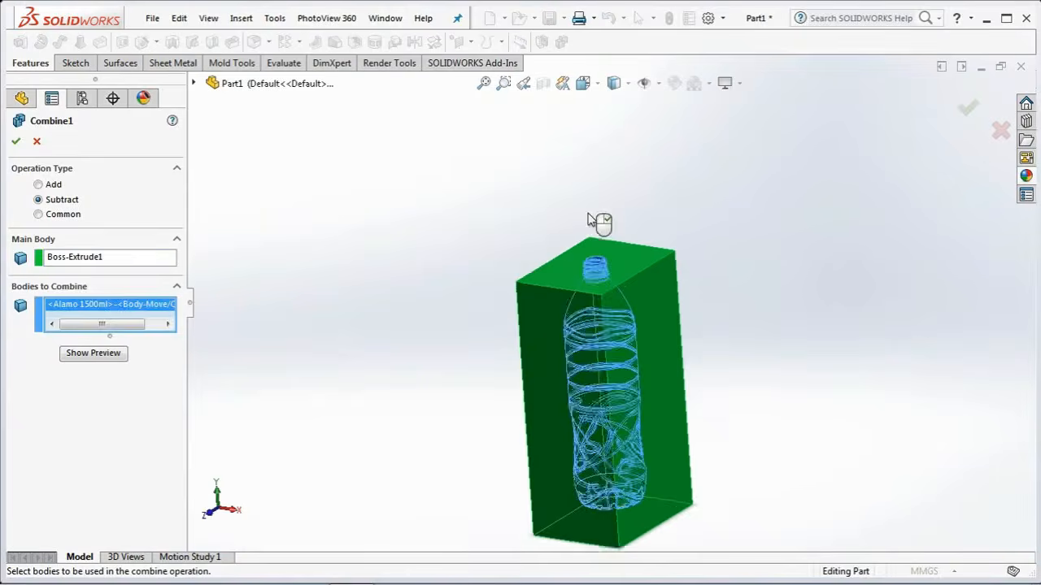
scroll(660, 415, down, 3)
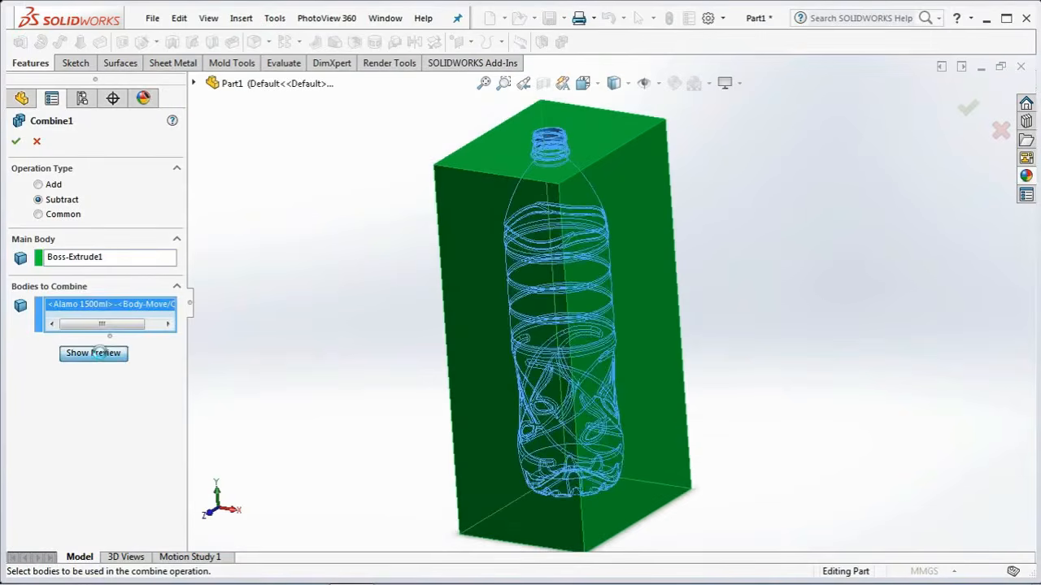
click(95, 352)
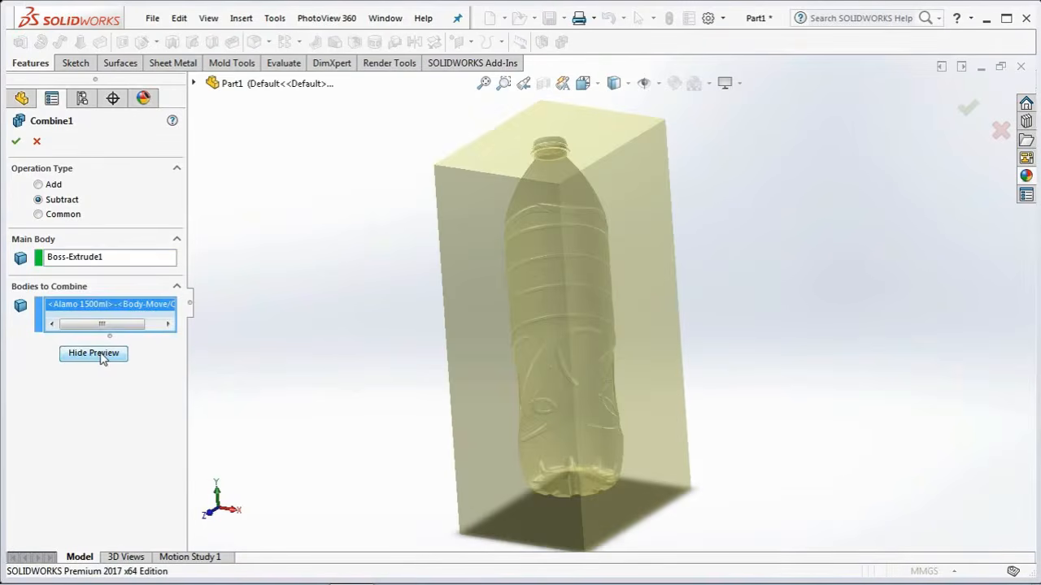
Step: Accept the subtraction and keep only Body 1 of the resulting bodies
click(15, 143)
click(25, 96)
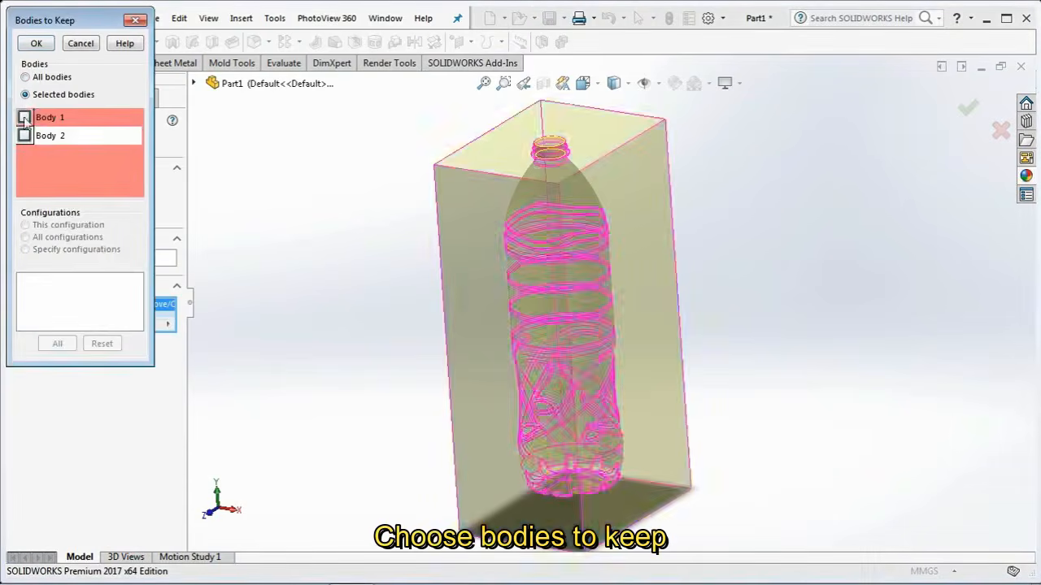
click(24, 118)
click(36, 45)
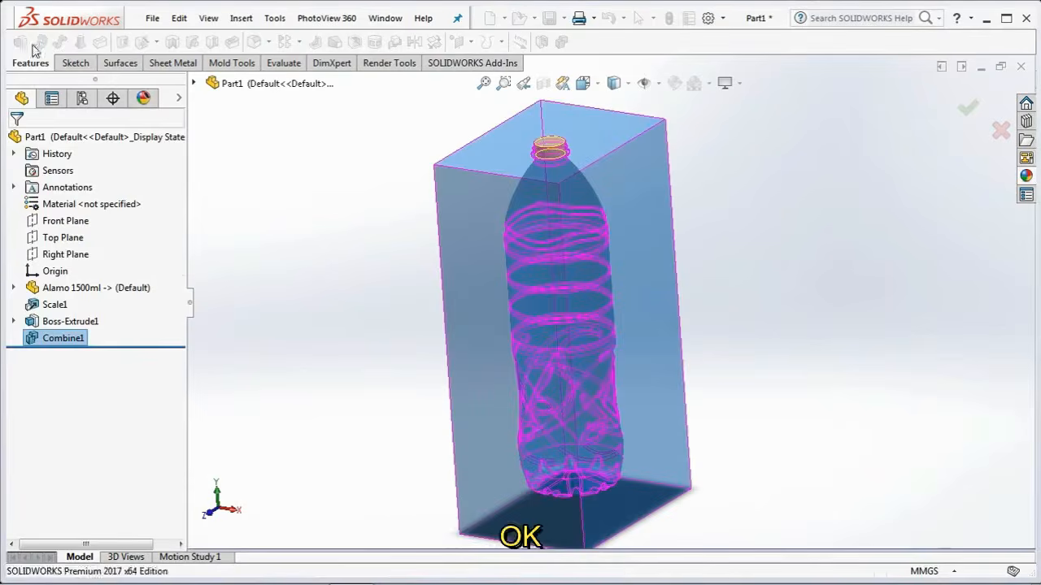
middle_drag(316, 188, 330, 208)
scroll(330, 209, up, 1)
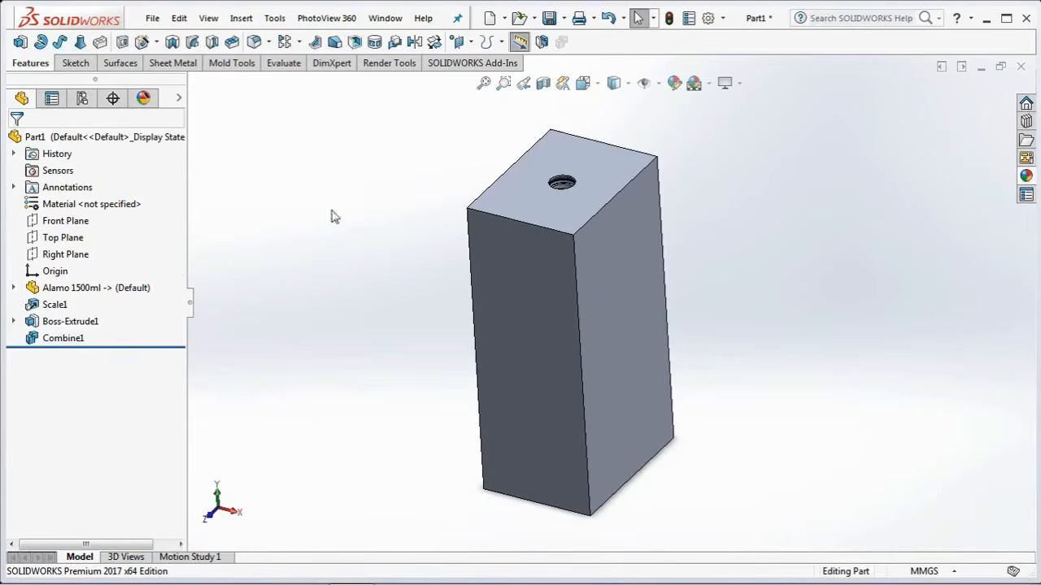
Step: Start an extruded cut on the block's top face and sketch a circle about 86 mm in diameter centred on the neck hole
click(124, 45)
click(602, 169)
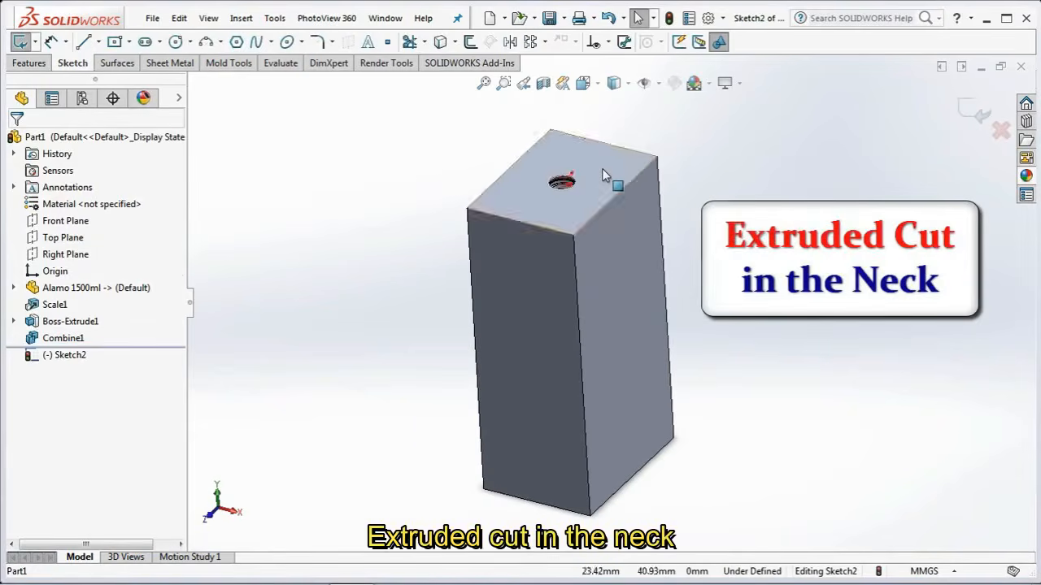
scroll(599, 168, down, 3)
click(176, 42)
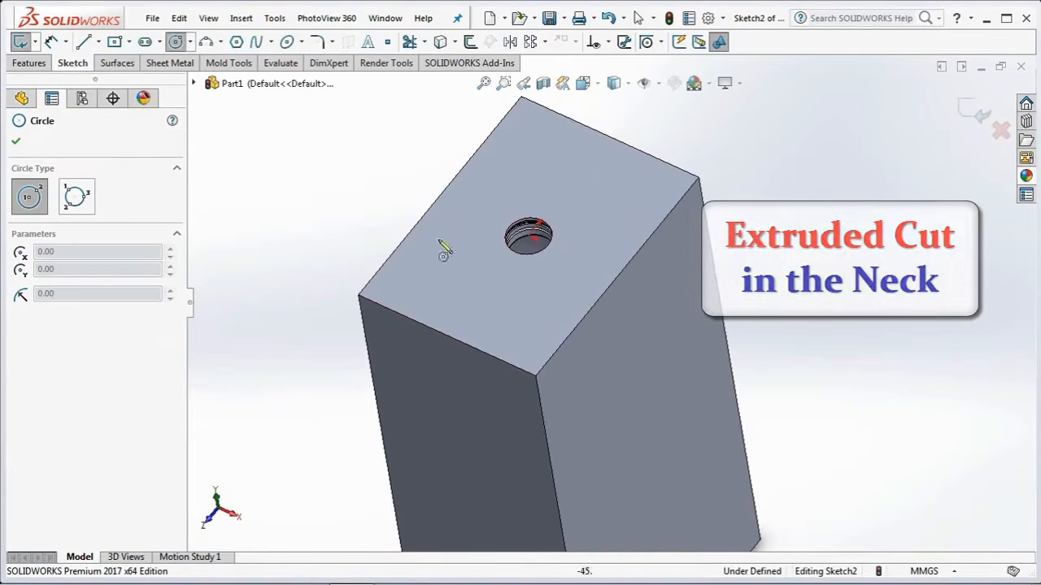
click(528, 236)
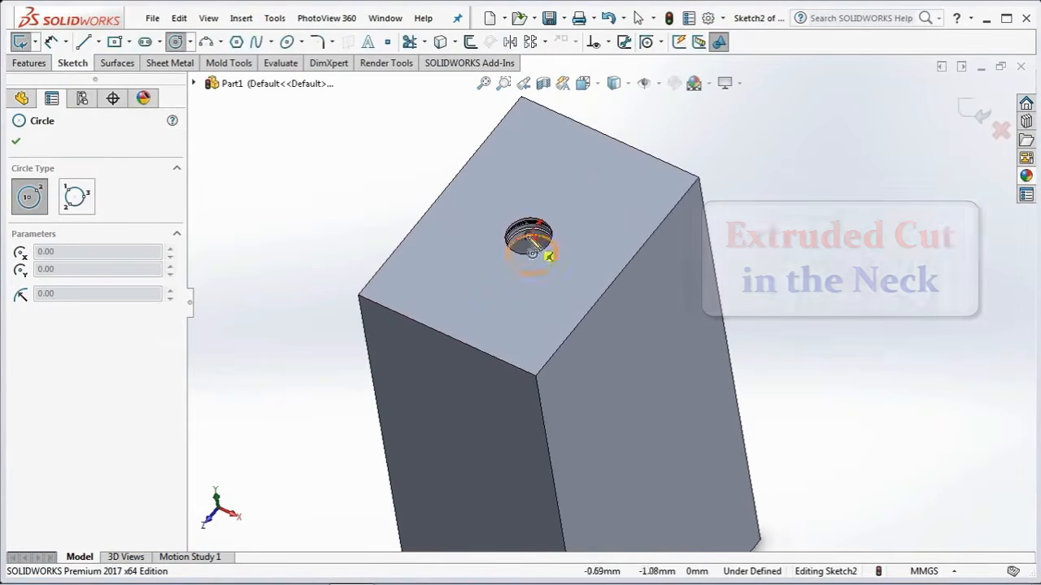
click(592, 281)
Step: Dimension the neck circle's diameter as 80 mm
click(582, 201)
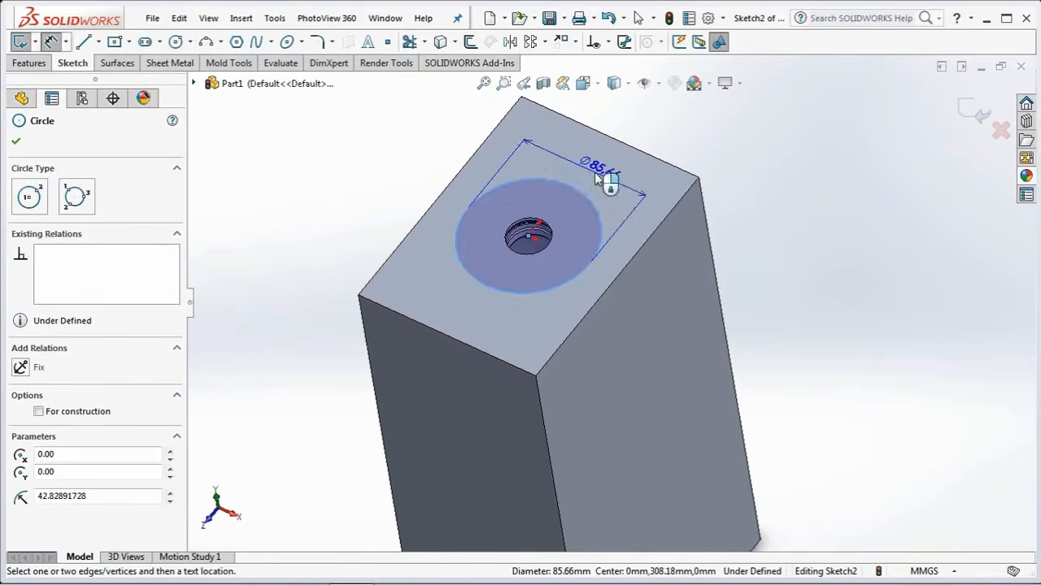
click(606, 182)
text(8)
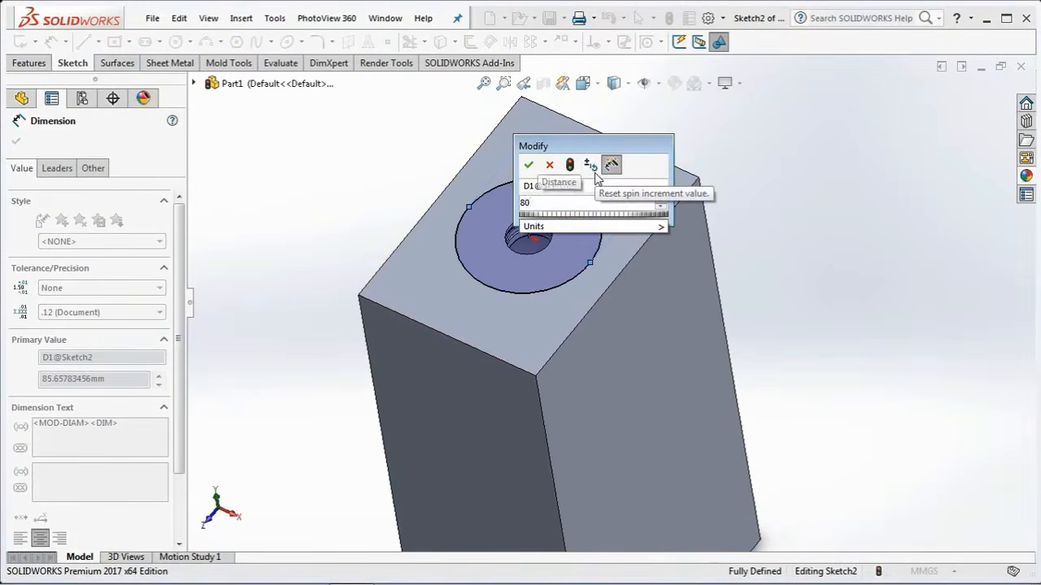
text(0)
click(529, 166)
Step: Cut the circle sketch 11 mm deep into the block's top with the Blind end condition
click(978, 114)
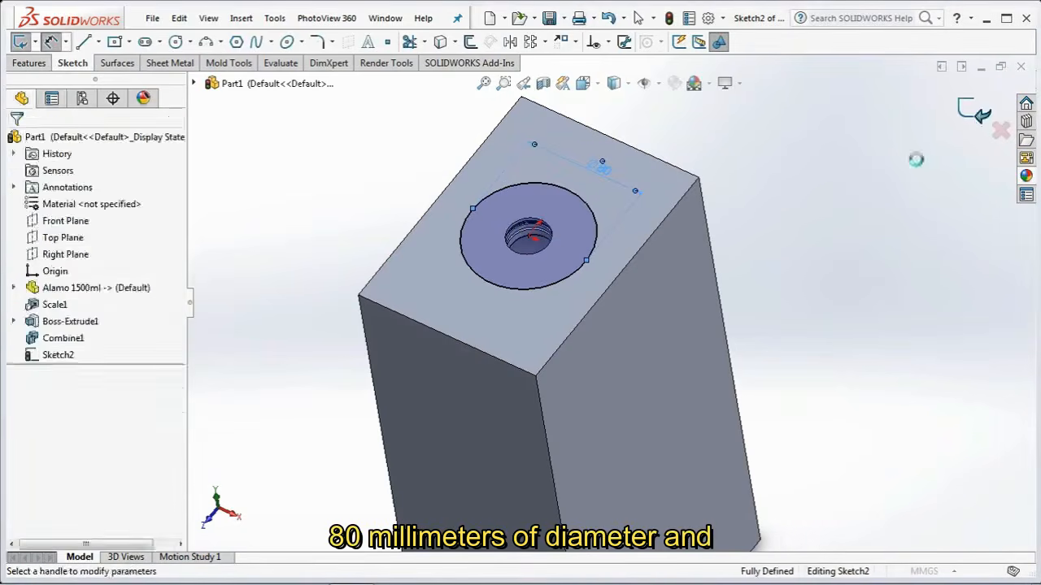
text(11)
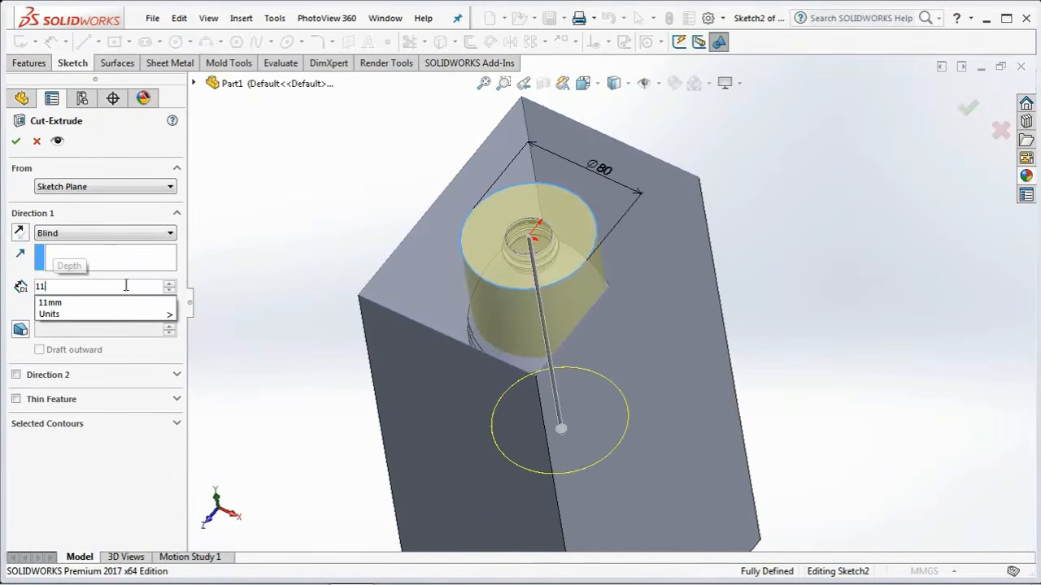
key(Return)
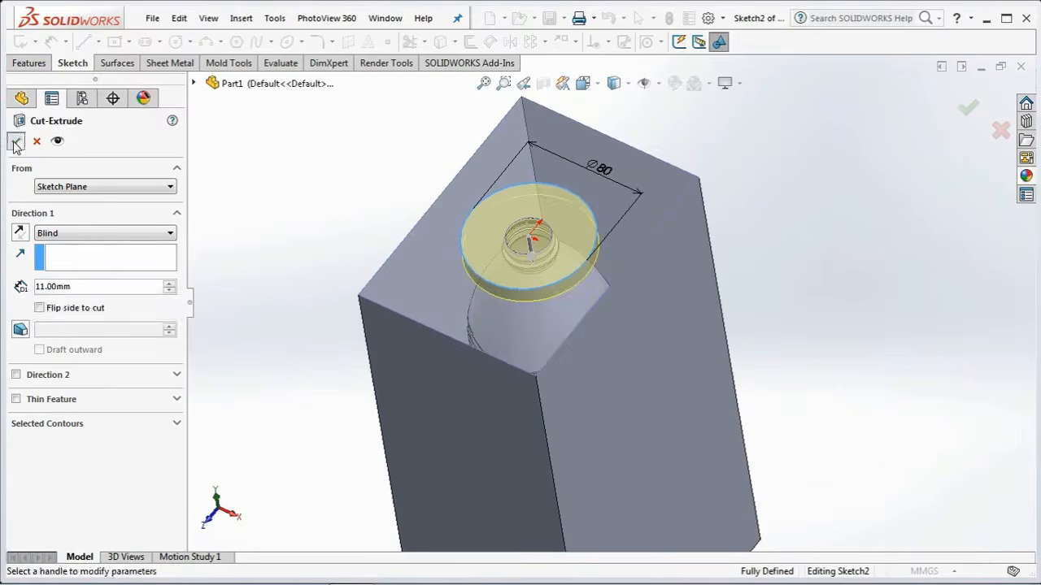
click(16, 142)
scroll(323, 252, up, 3)
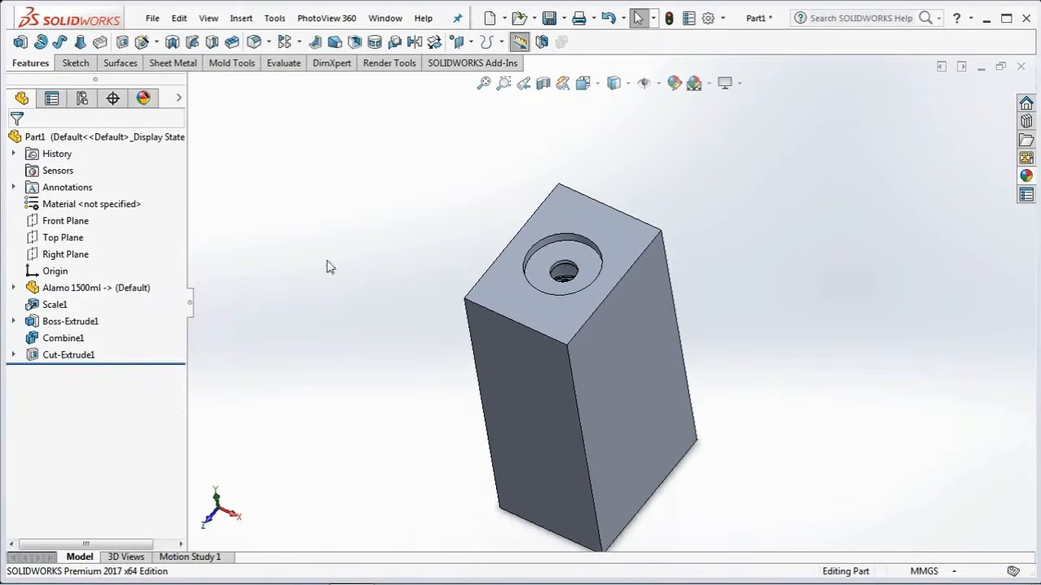
Step: Examine the bottle cavity inside the block with a section view on the Front Plane, and turn the section off
middle_drag(330, 268, 353, 312)
scroll(340, 305, up, 1)
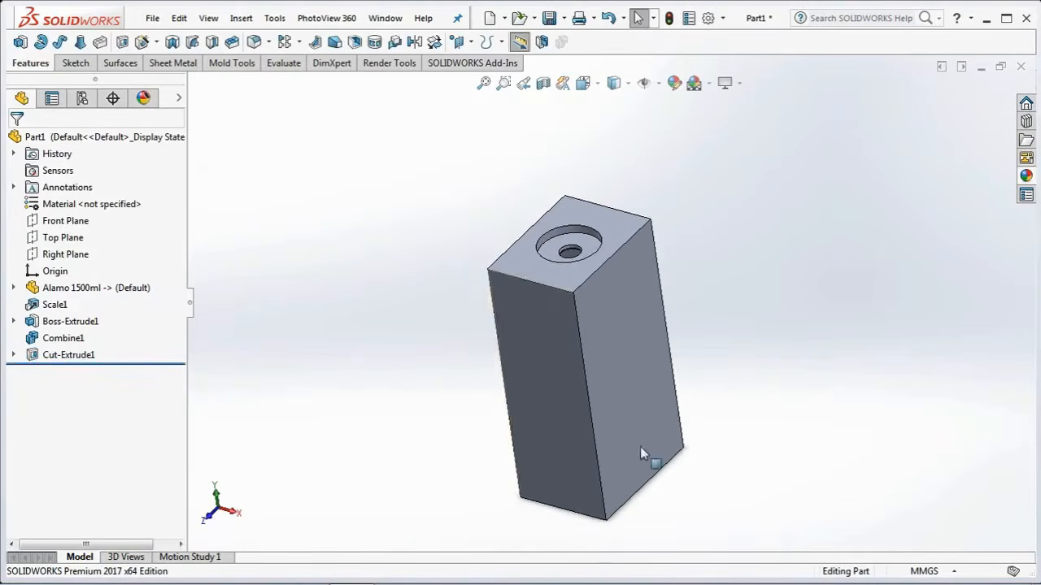
scroll(735, 451, down, 1)
scroll(726, 448, up, 1)
middle_drag(726, 448, 726, 439)
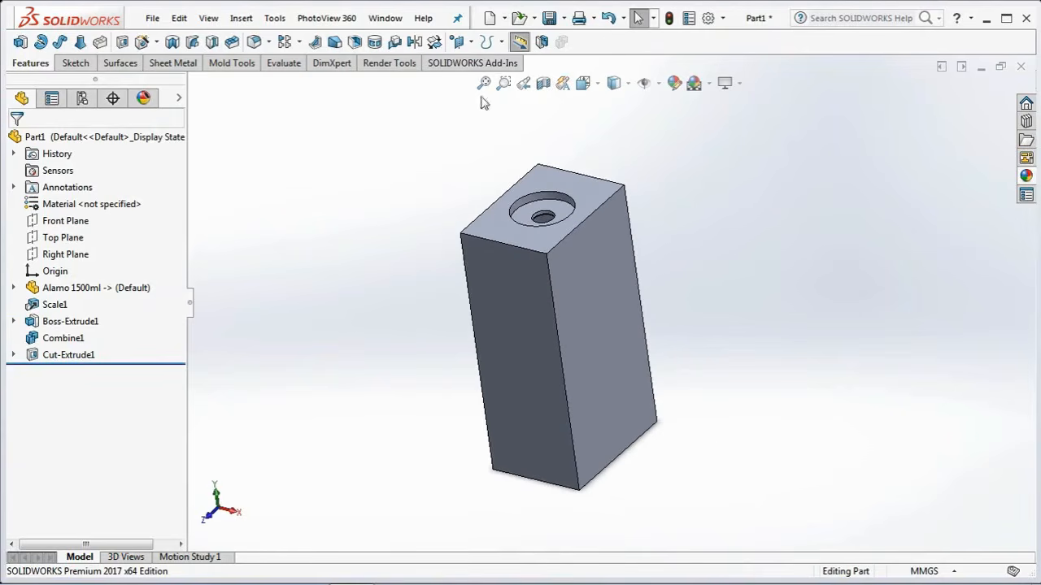
click(544, 84)
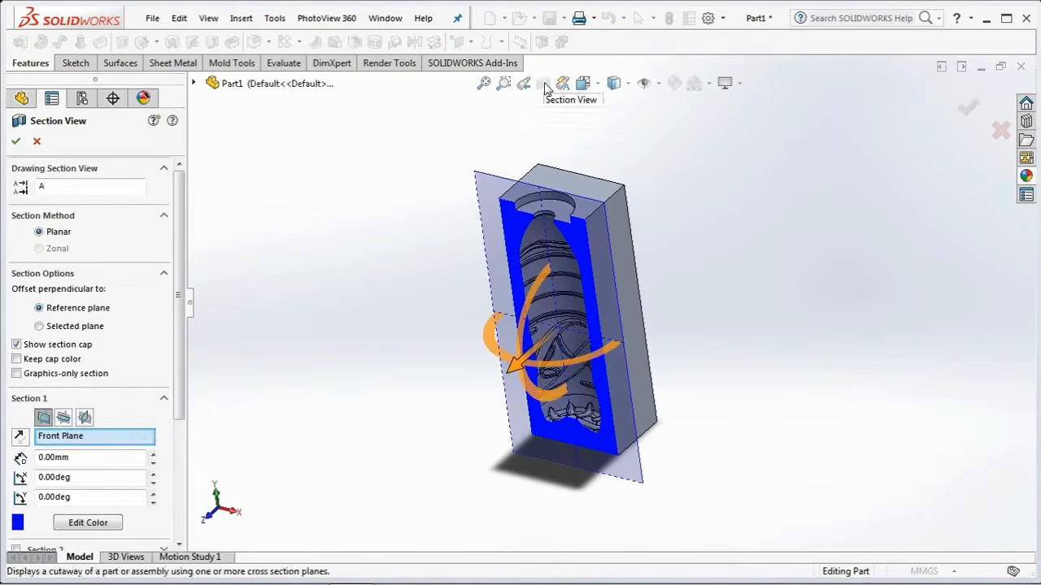
click(969, 109)
scroll(599, 400, down, 3)
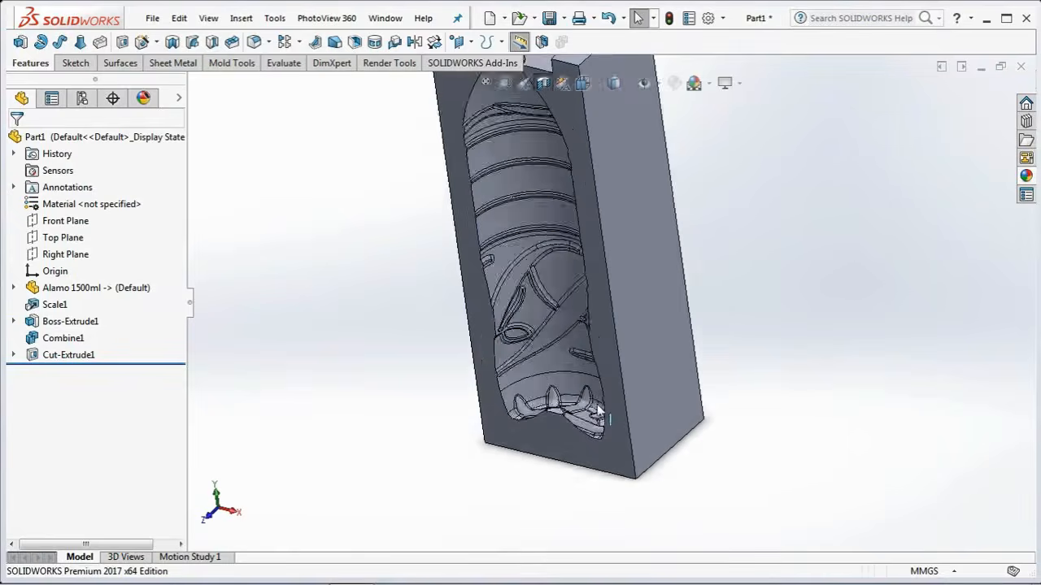
scroll(598, 402, up, 2)
middle_drag(607, 414, 618, 244)
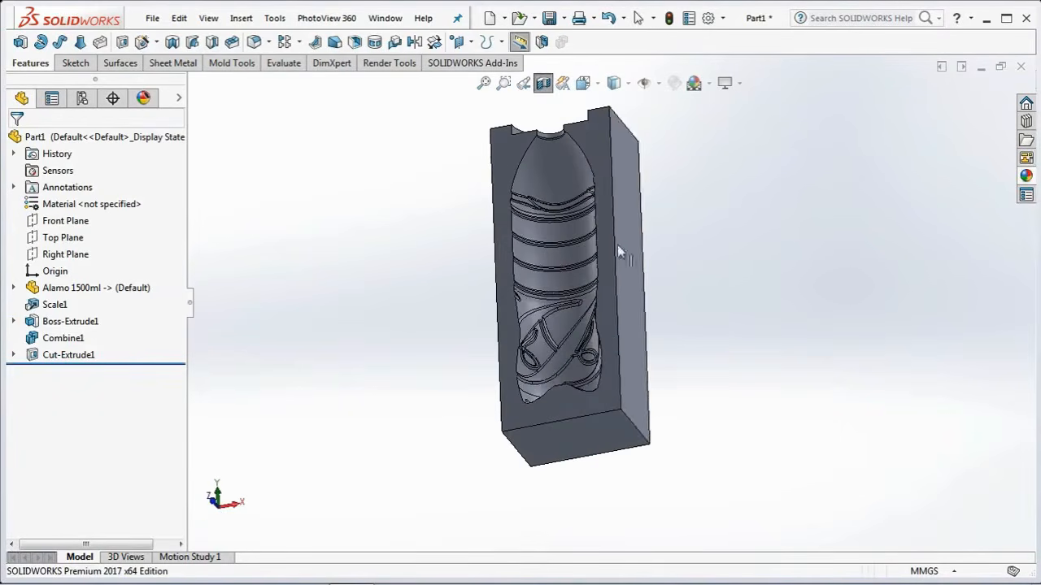
click(543, 84)
Step: Start a Core feature on the block's bottom face and sketch a circle about 107 mm in diameter centred on the origin
click(231, 63)
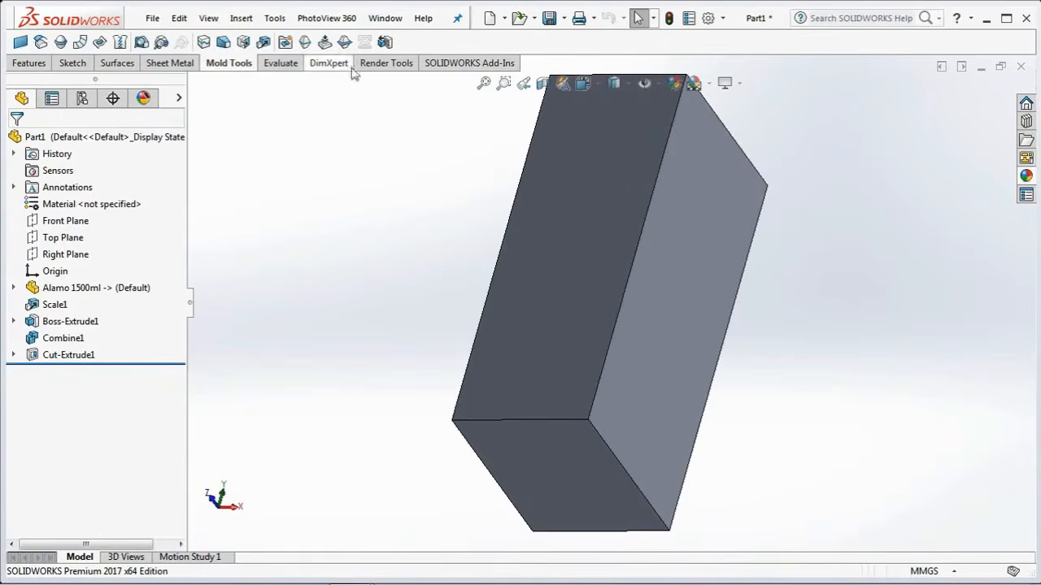
click(385, 42)
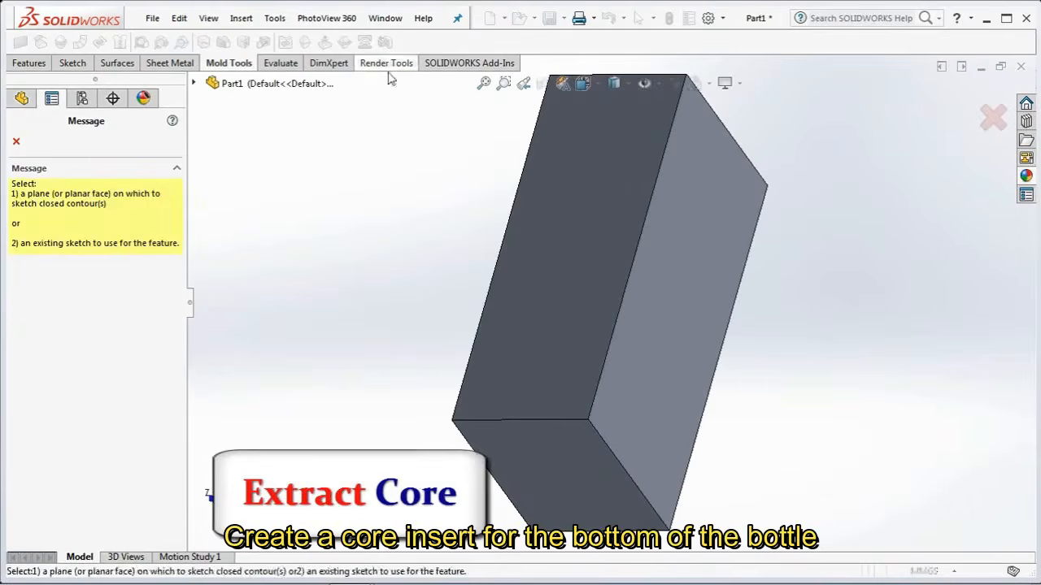
click(554, 446)
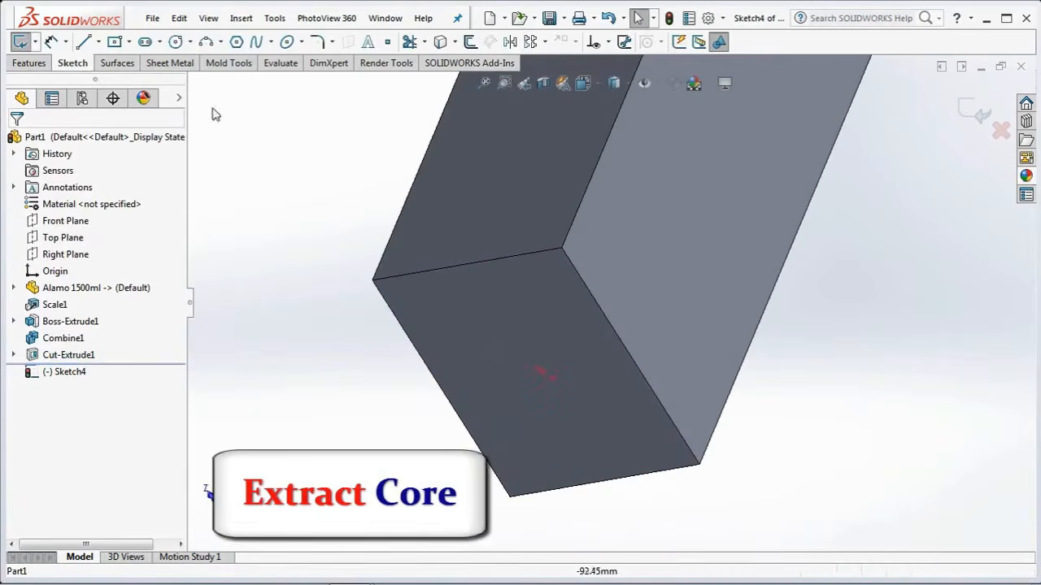
click(176, 42)
click(541, 374)
click(585, 444)
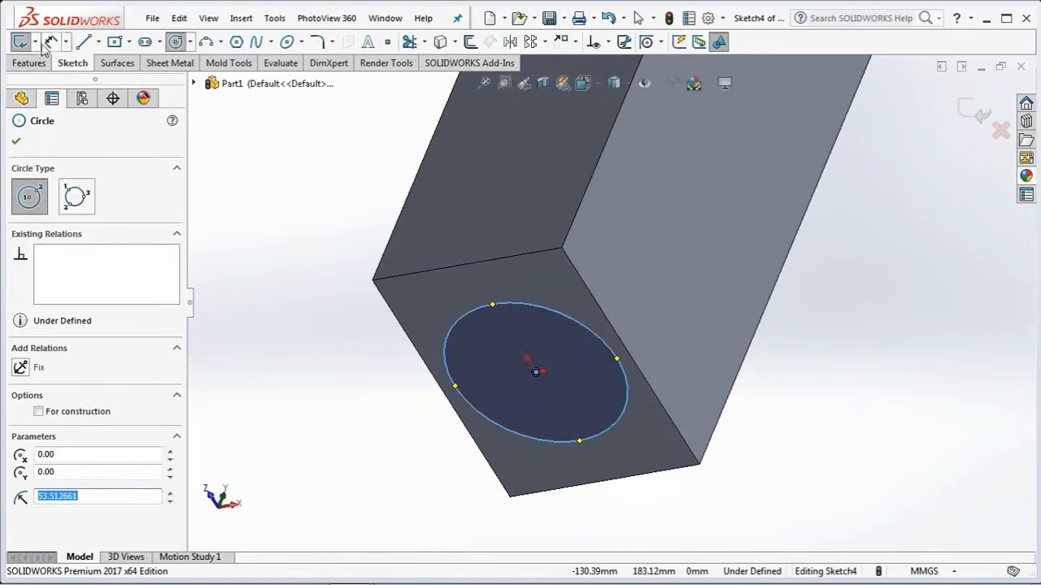
key(Escape)
Step: Dimension the core circle's diameter as 97 mm
click(470, 317)
click(557, 495)
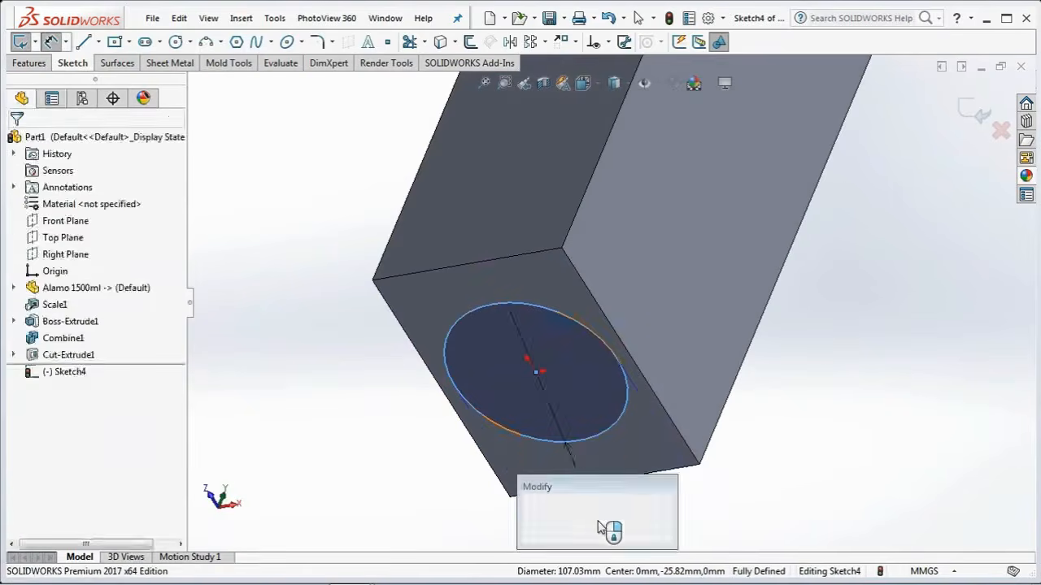
text(97)
key(Return)
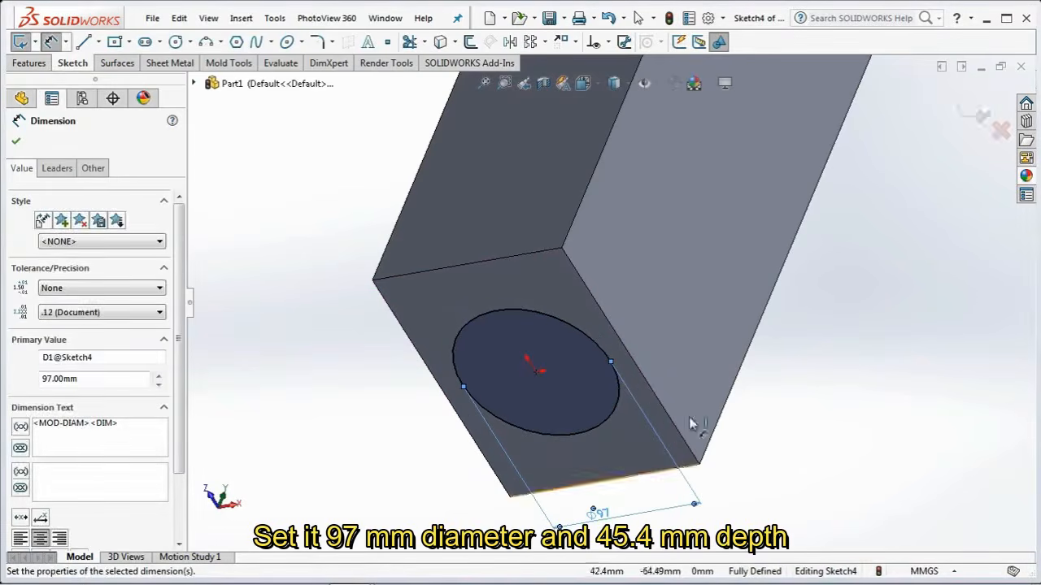
Step: Extract the core from the mold block with a Blind depth of 45.4 mm and capped ends
click(976, 116)
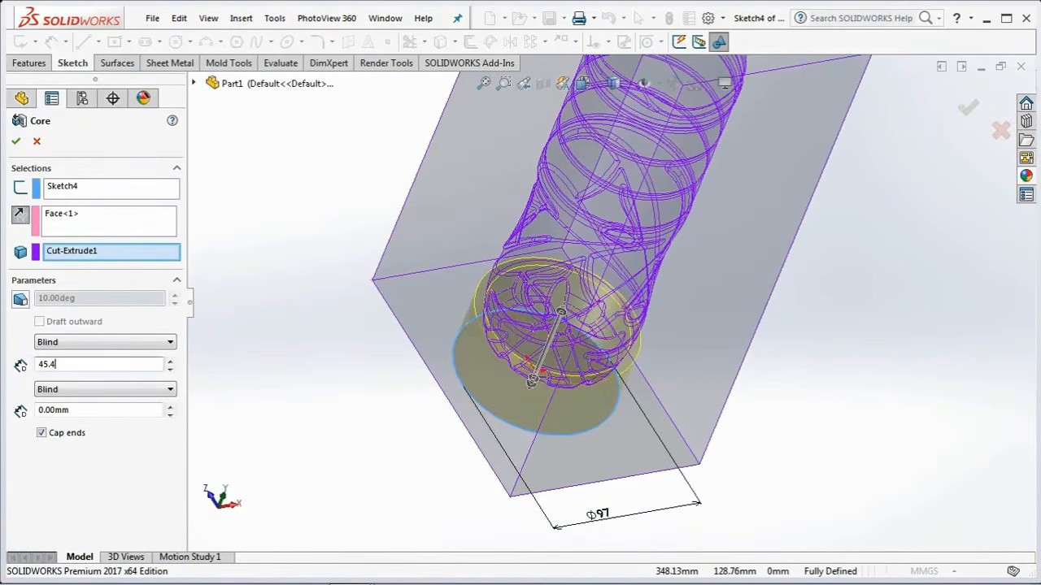
middle_drag(272, 383, 288, 402)
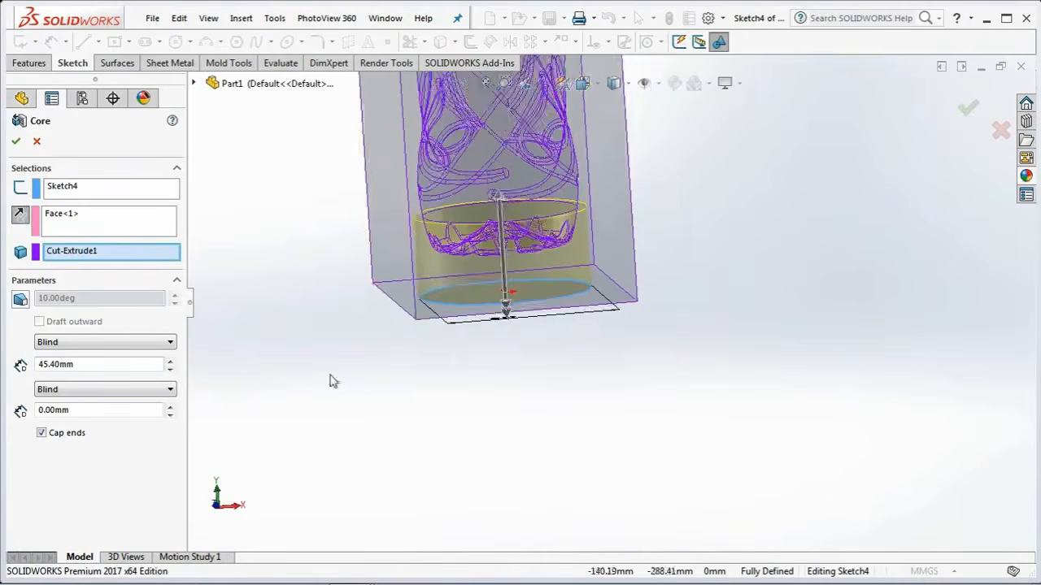
scroll(446, 258, down, 1)
click(16, 142)
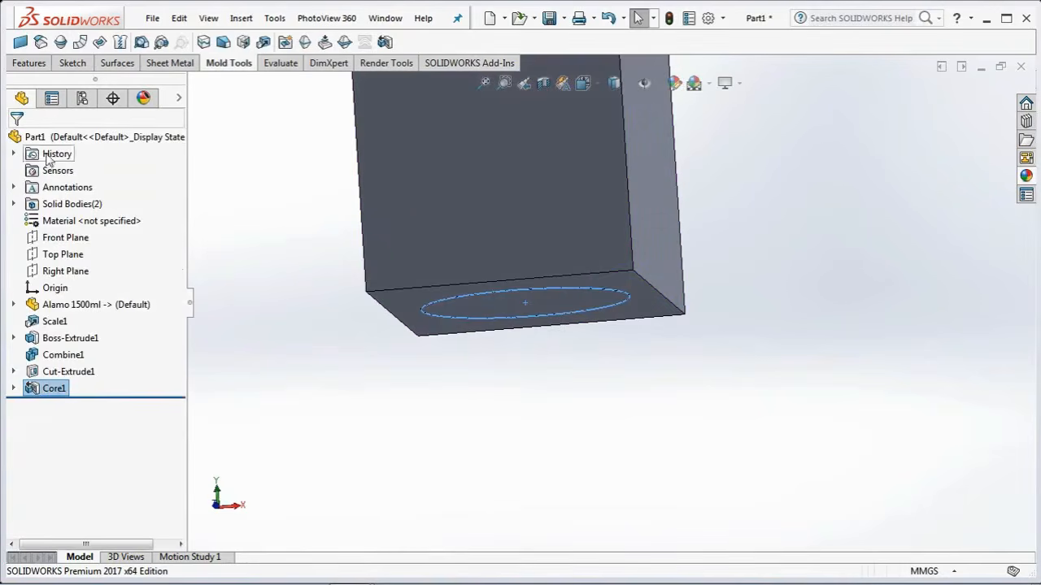
Step: Check the core insert under the bottle's base in a Front Plane section view, and turn the section off
scroll(307, 297, up, 7)
scroll(621, 143, down, 4)
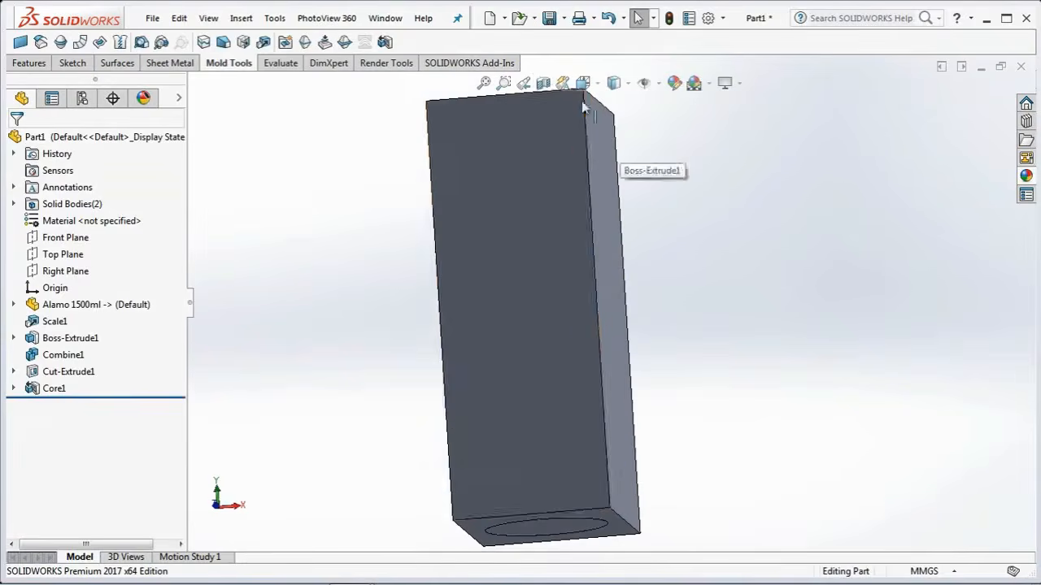
click(543, 84)
click(969, 112)
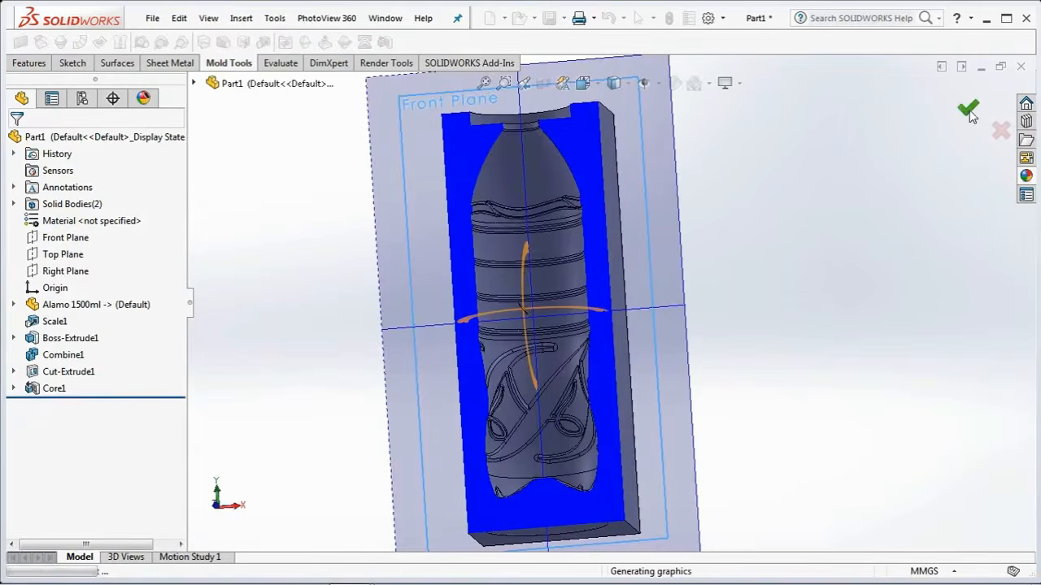
scroll(561, 514, down, 6)
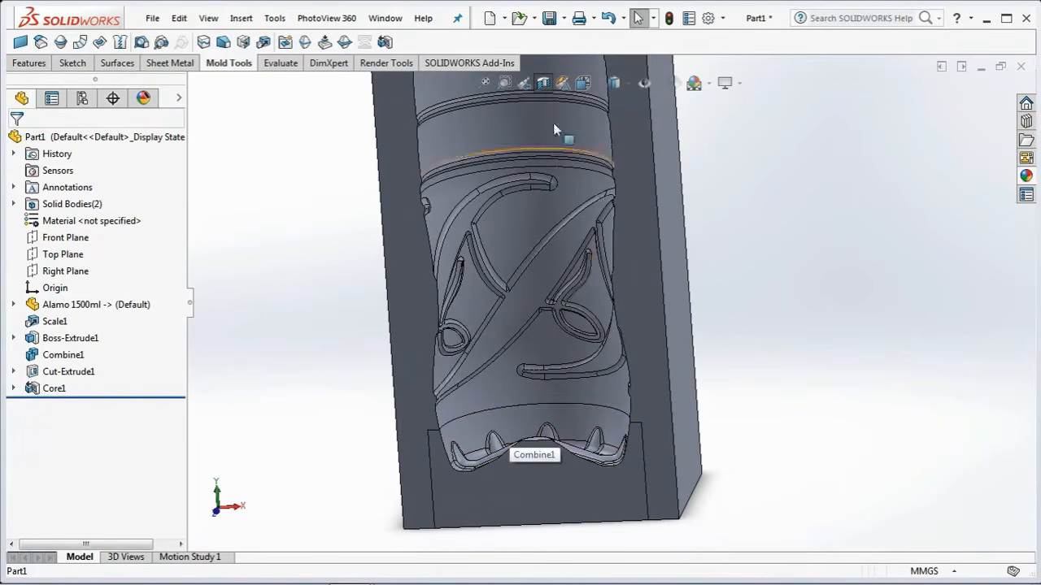
click(543, 83)
Step: Hide the mold block, examine the core insert's bottle-base side on its own, and bring the block back
click(614, 342)
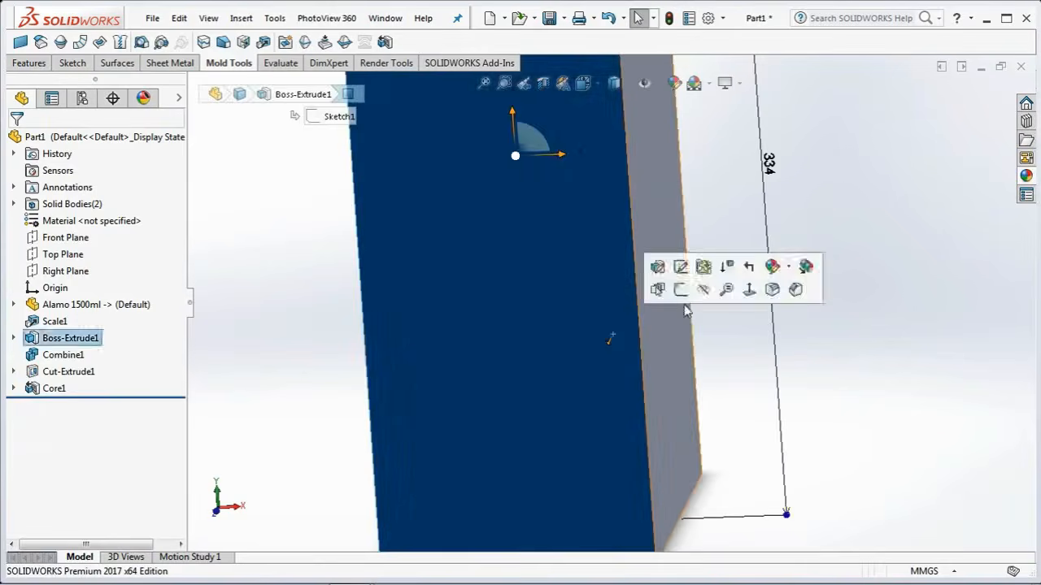
click(704, 293)
middle_drag(620, 431, 635, 345)
scroll(638, 353, up, 1)
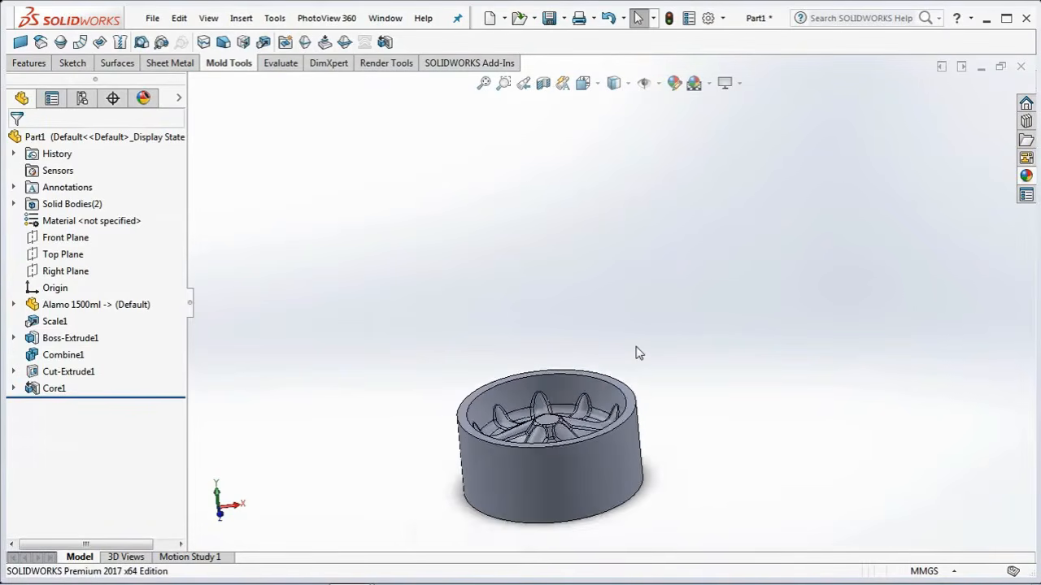
middle_drag(715, 315, 706, 254)
scroll(707, 254, up, 3)
scroll(665, 420, down, 4)
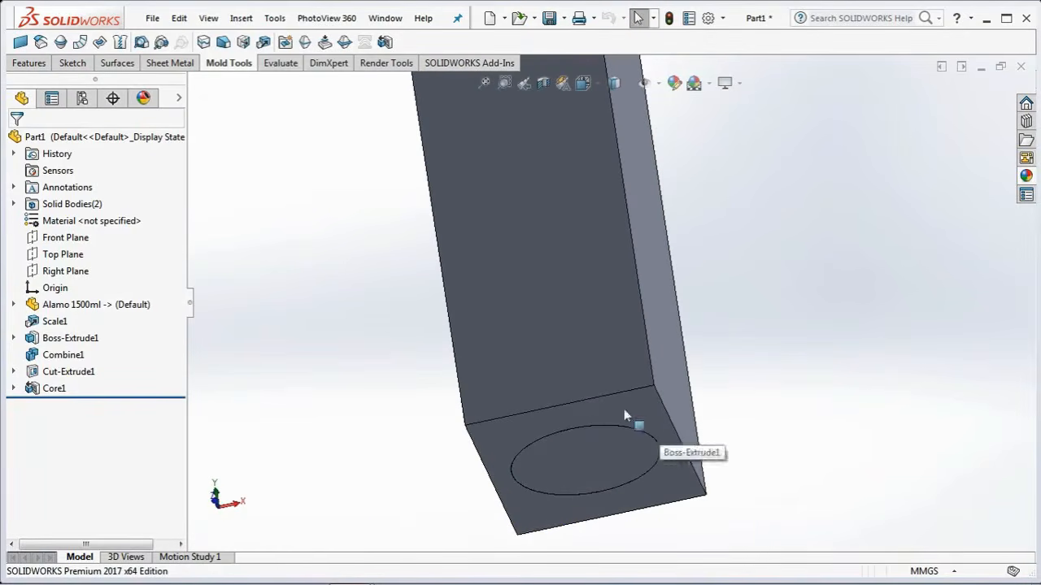
Step: Shorten the core insert by moving its circular bottom face inward with a 9 mm Offset in the flipped direction
click(243, 42)
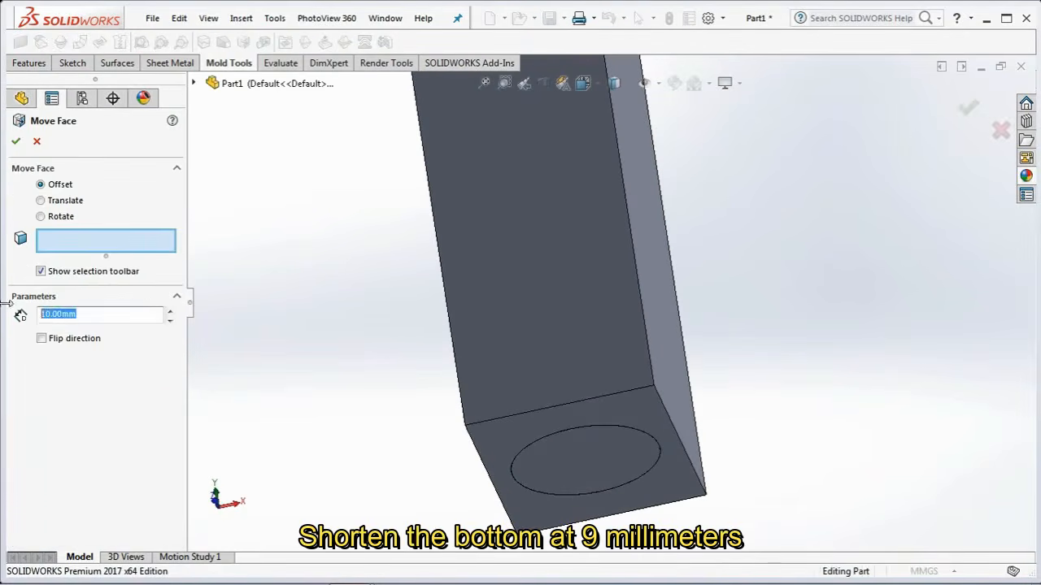
click(41, 339)
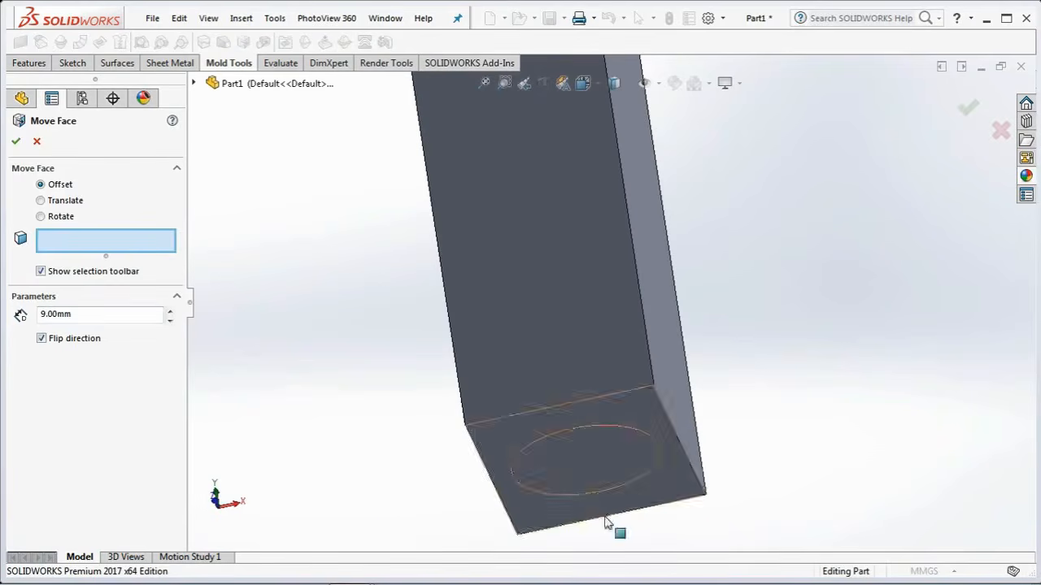
click(593, 447)
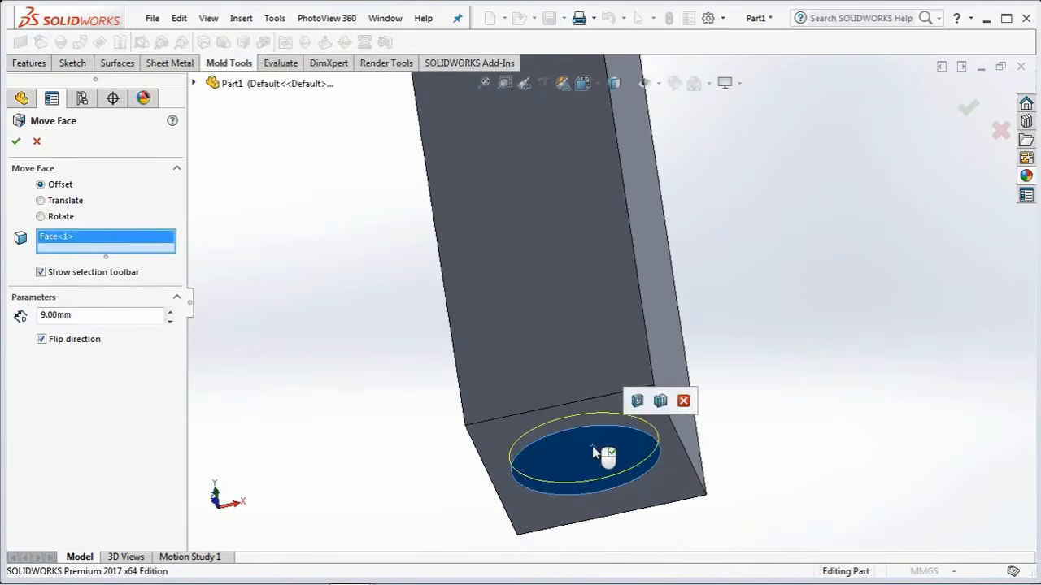
click(969, 112)
middle_drag(883, 215, 871, 248)
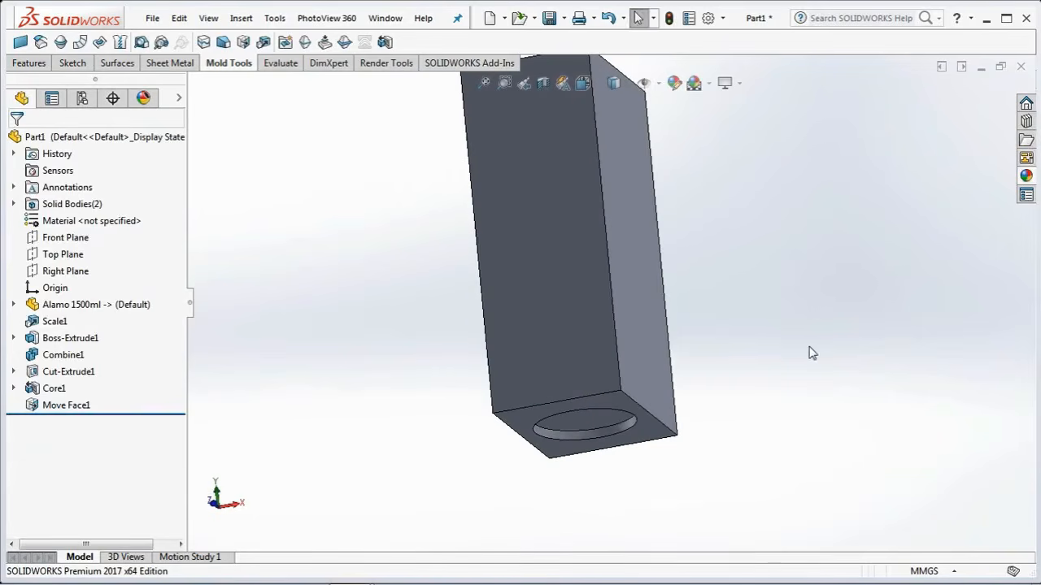
Step: Hide the mold block so that only the core insert is shown
middle_drag(810, 353, 800, 331)
click(555, 335)
click(645, 291)
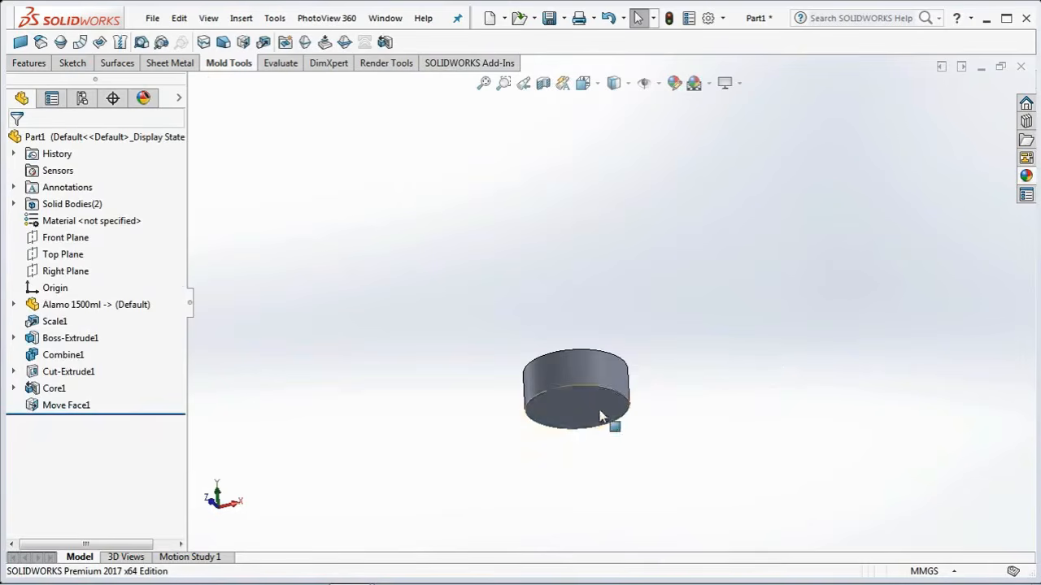
Step: Start an Extruded Cut on the core insert's bottom face and sketch a circle about 58 mm in diameter centred on the origin
click(600, 416)
click(737, 364)
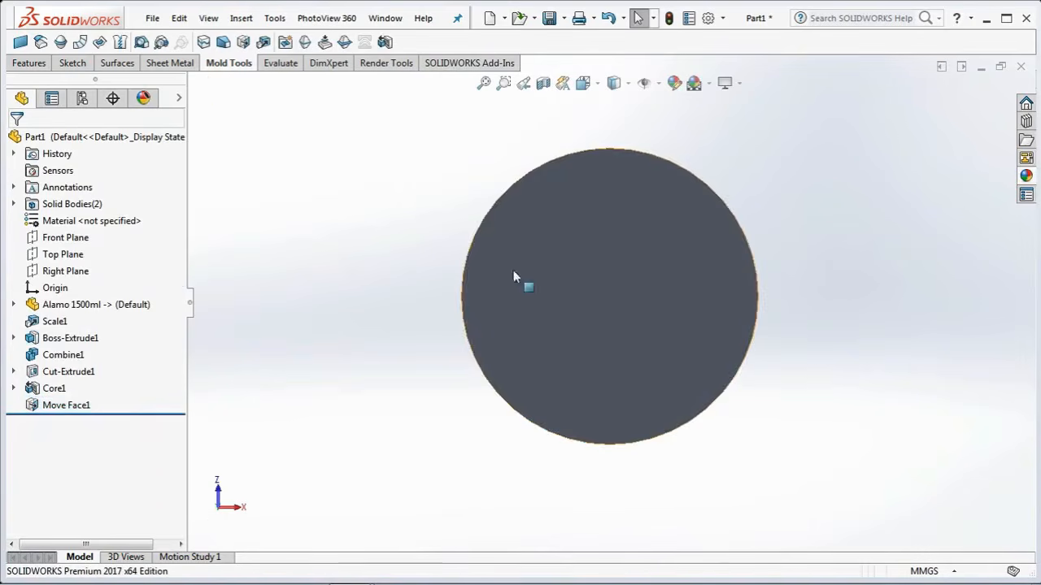
click(30, 66)
click(121, 43)
click(655, 256)
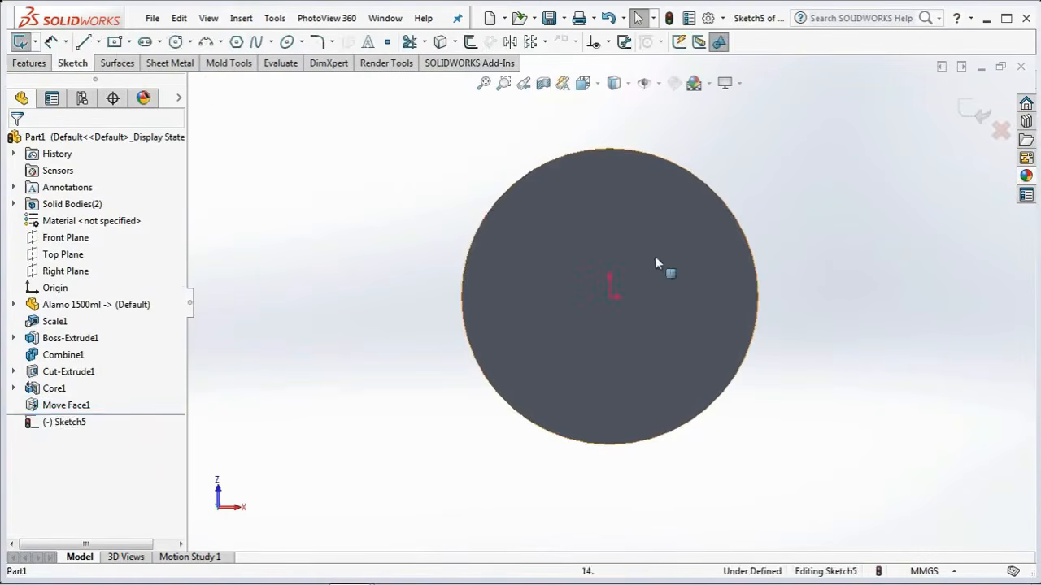
click(175, 44)
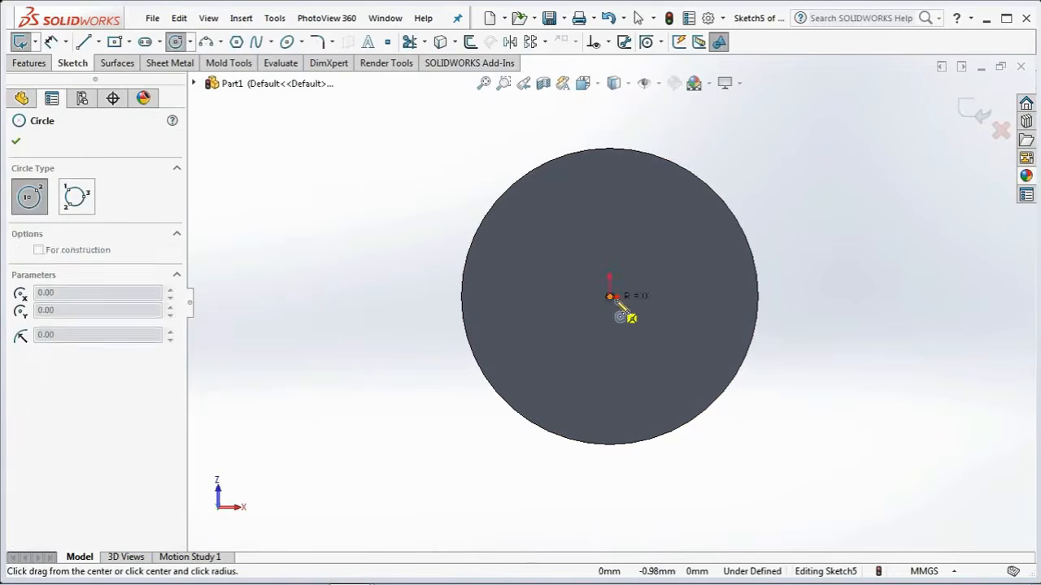
click(698, 291)
Step: Dimension the cooling hole circle's diameter as 36 mm and finish the sketch
click(49, 42)
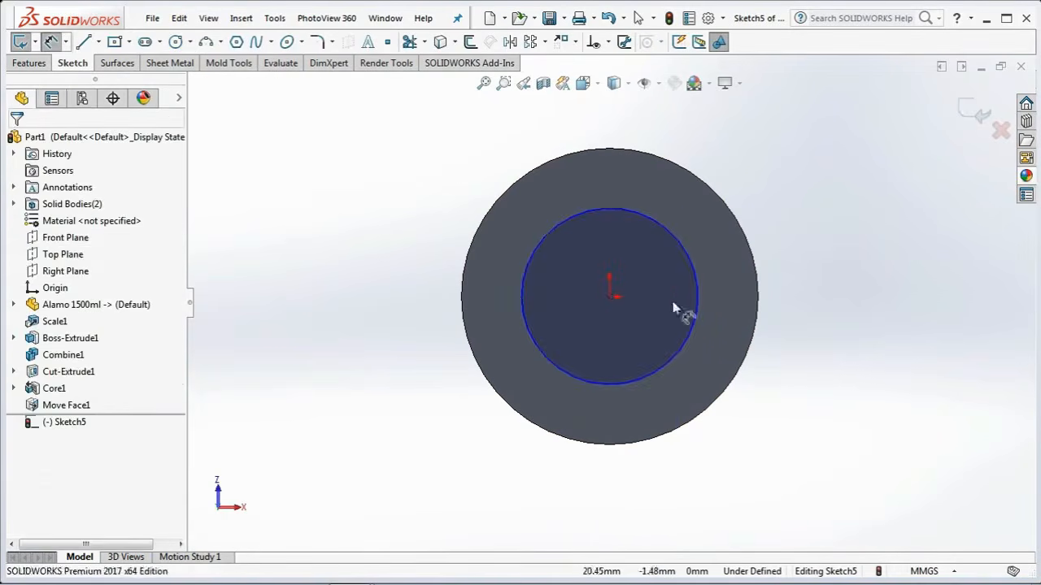
click(693, 313)
click(795, 299)
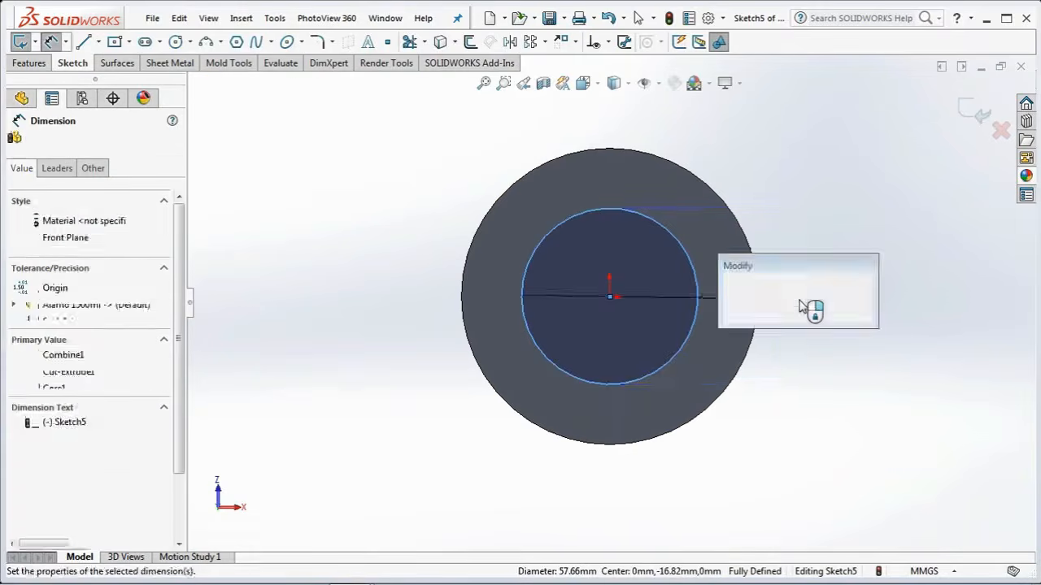
text(36)
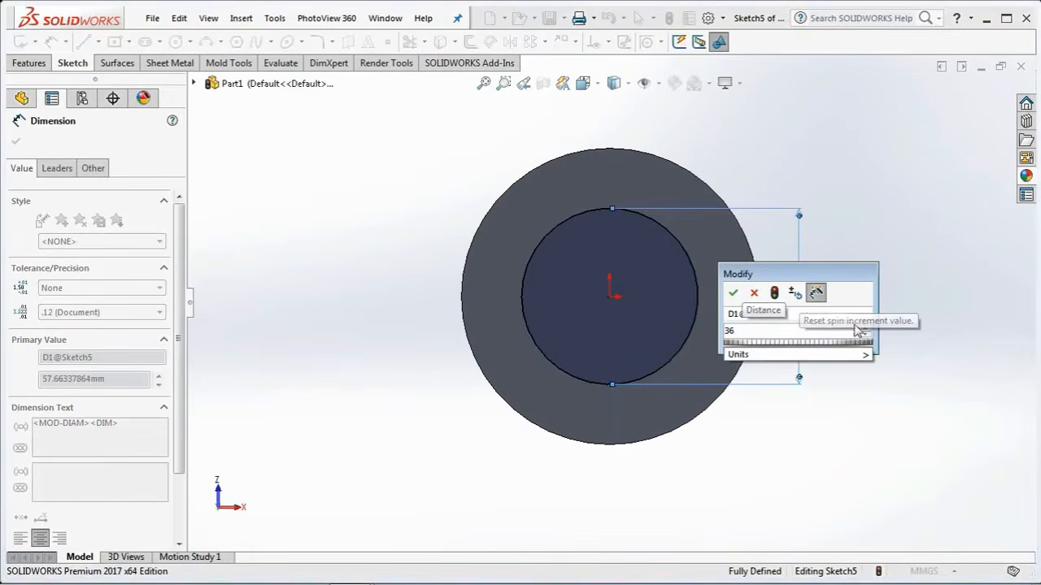
click(732, 293)
key(Escape)
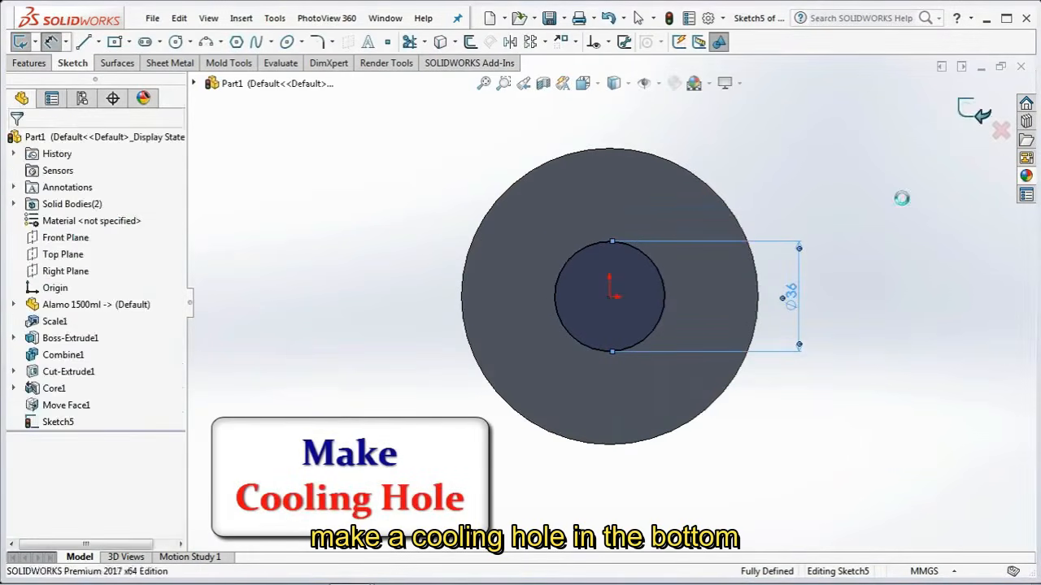
Step: Cut the cooling hole into the core insert with a Blind depth of 8.5 mm
double_click(97, 287)
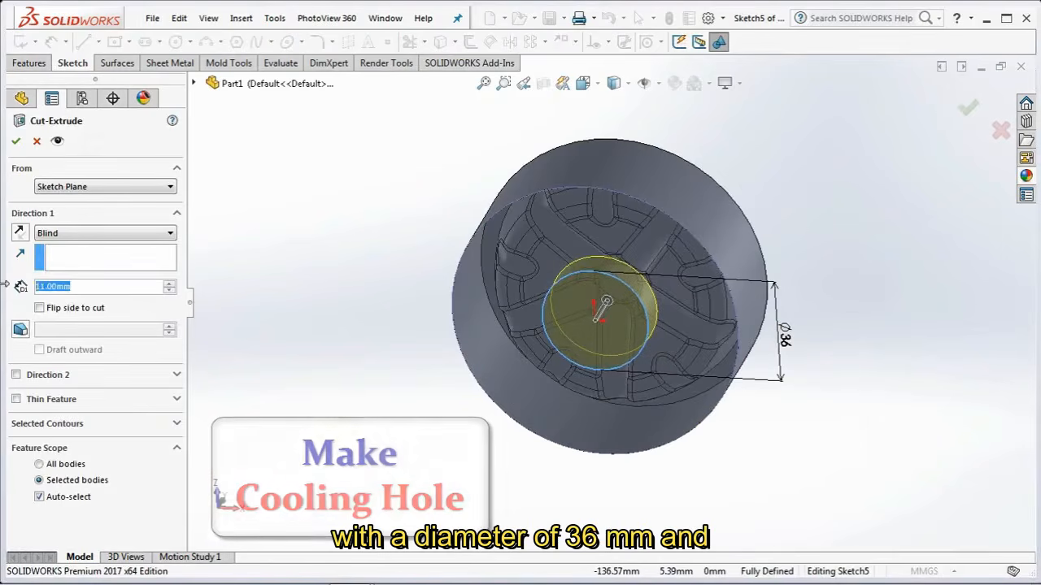
text(8.5)
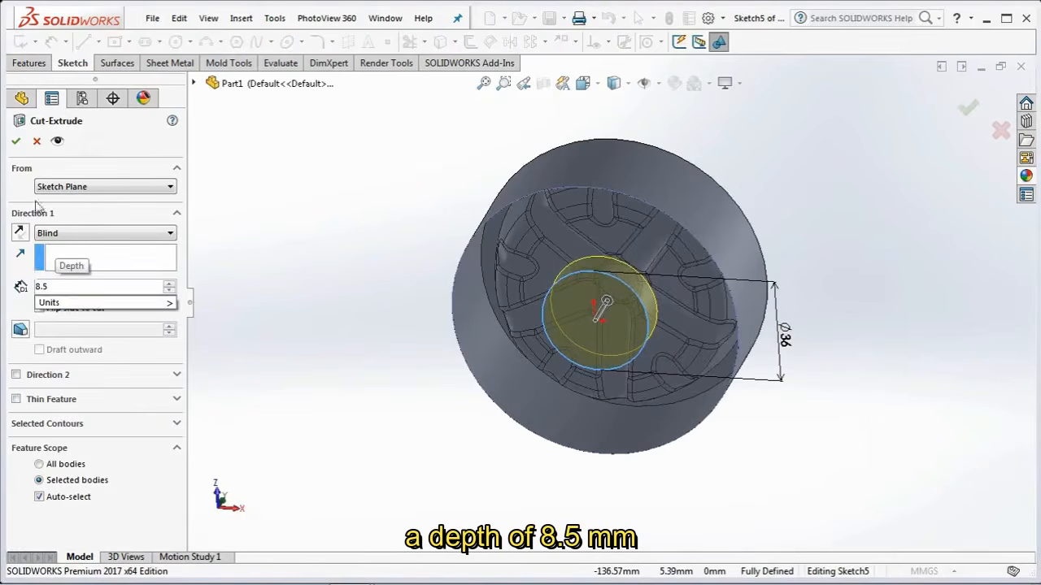
click(15, 140)
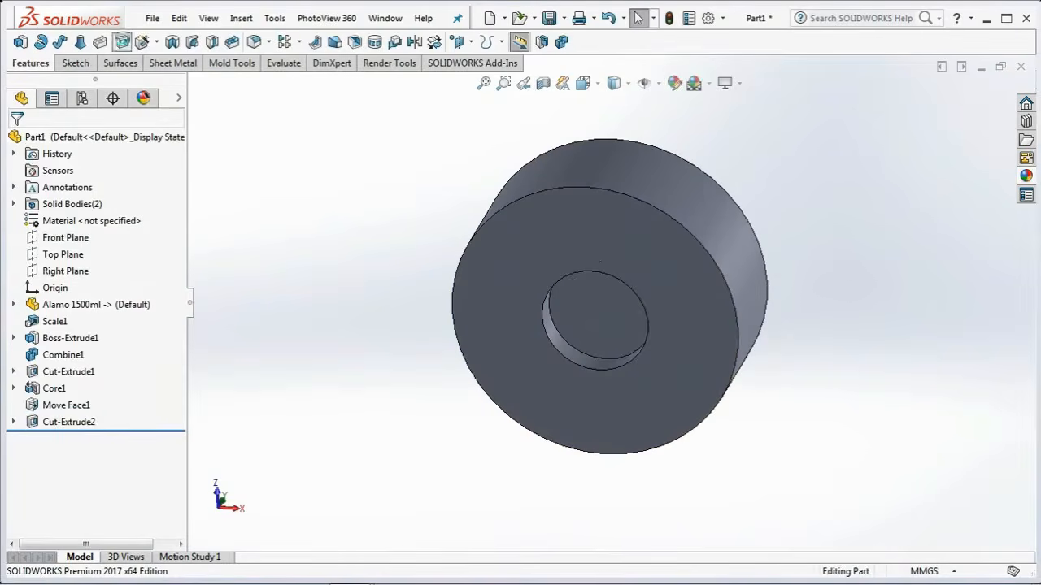
Step: Start another Extruded Cut on the core insert's bottom face and sketch a circle about 44 mm in diameter around the cooling hole
click(122, 41)
click(595, 248)
click(175, 42)
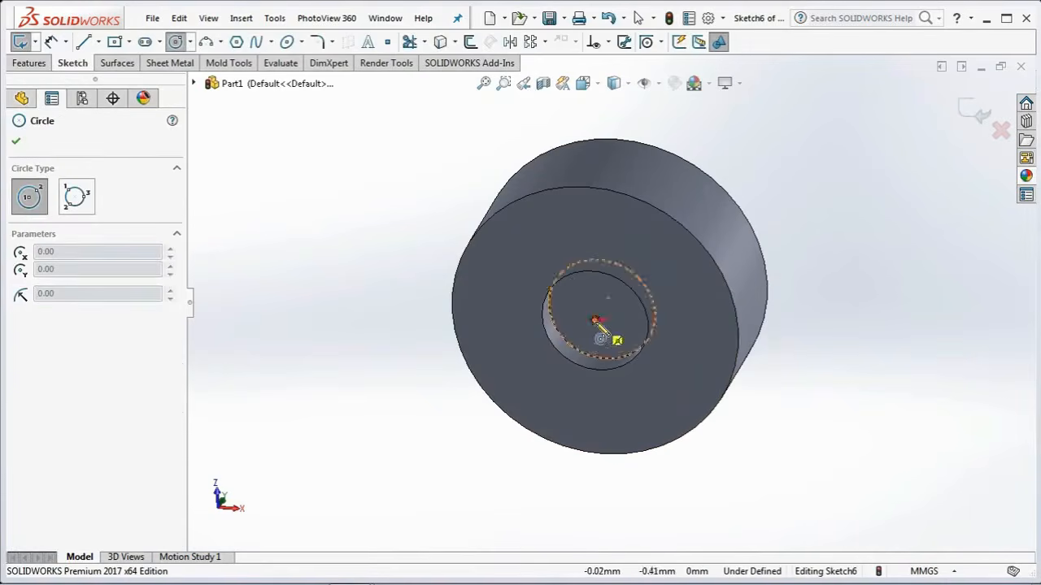
click(596, 322)
click(635, 268)
Step: Dimension the circle around the cooling hole with a diameter of 40 mm and finish the sketch
click(51, 42)
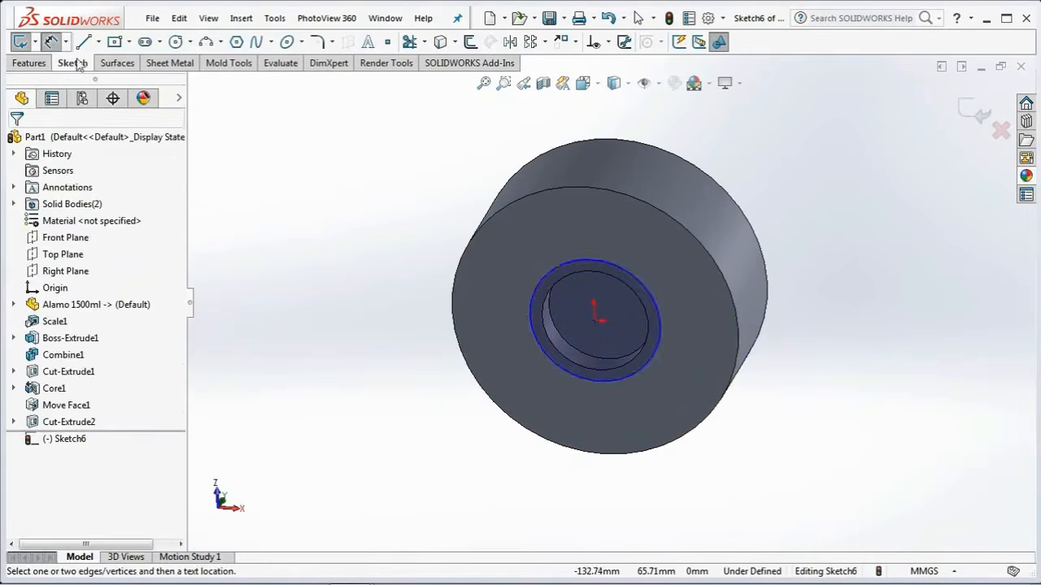
click(594, 265)
click(425, 300)
text(40)
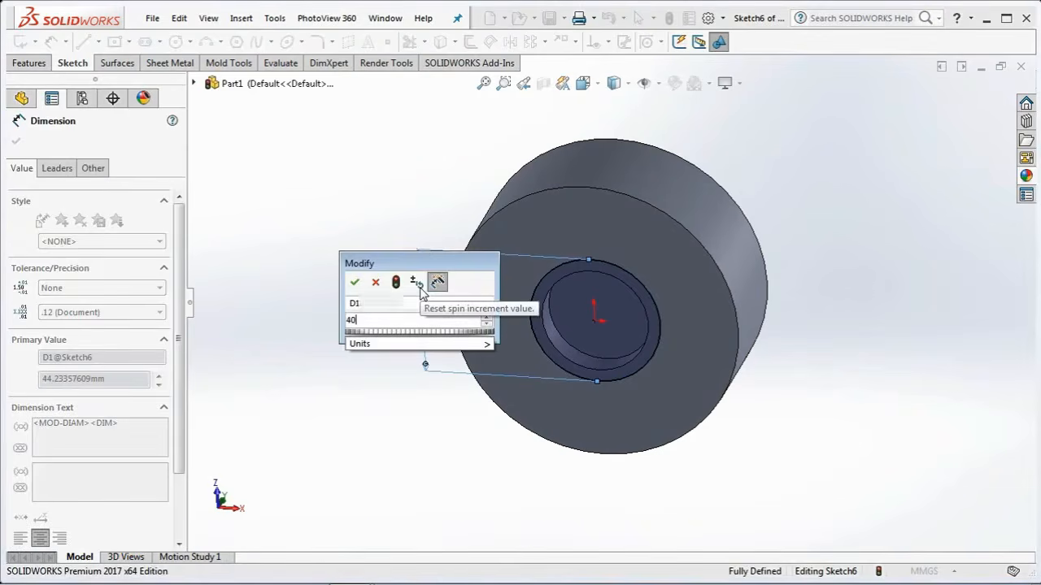
click(354, 282)
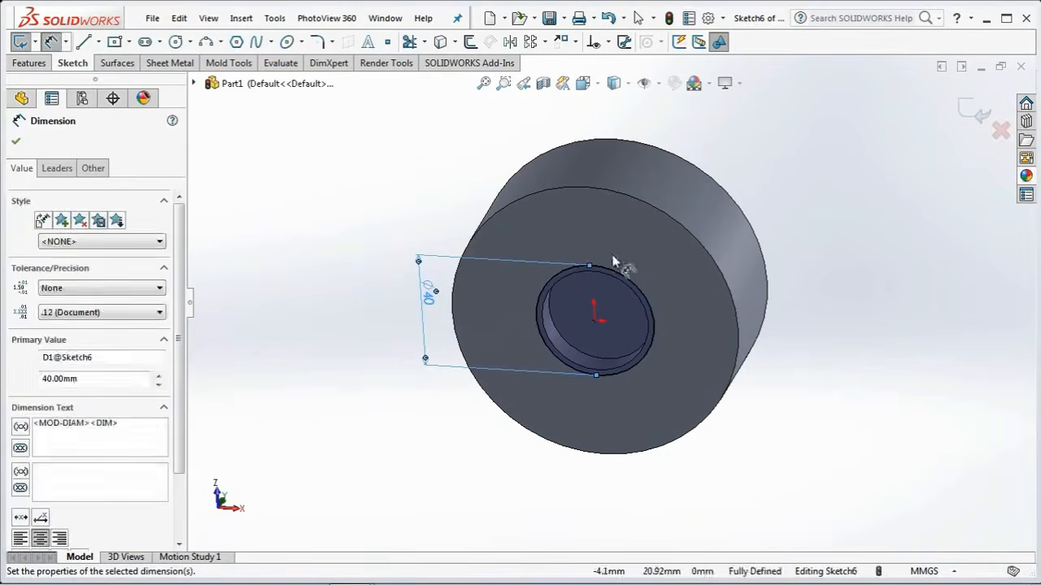
click(978, 116)
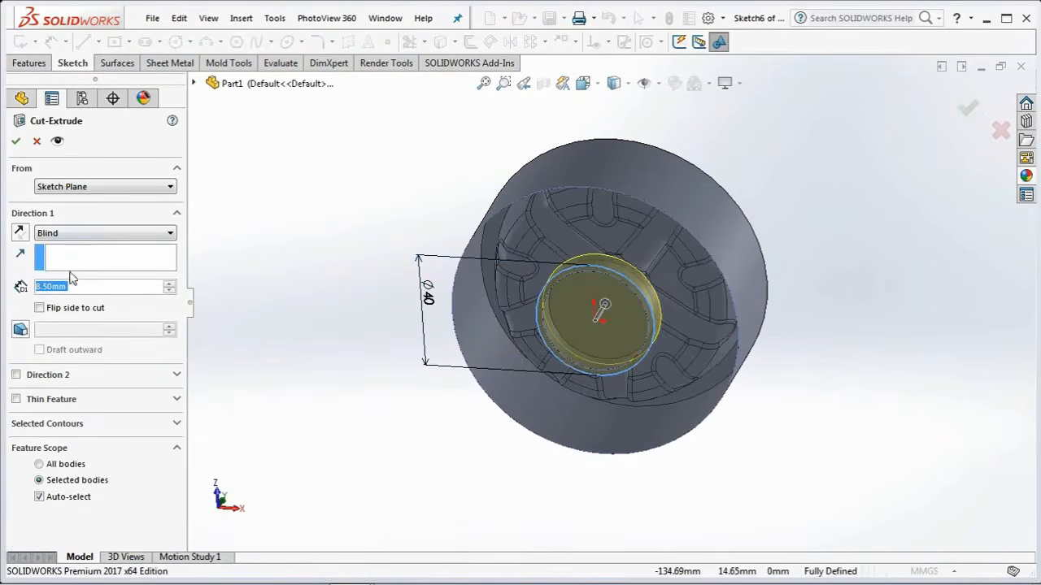
Step: Cut a ring groove around the cooling hole, 1.6 mm deep, as a One-Direction thin feature 2.5 mm thick
text(1.6)
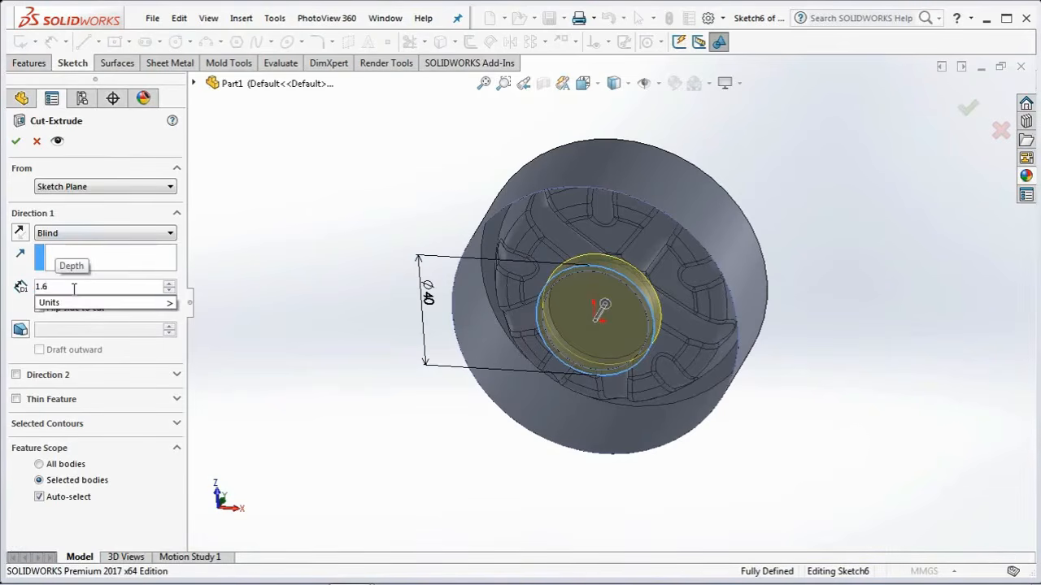
click(16, 400)
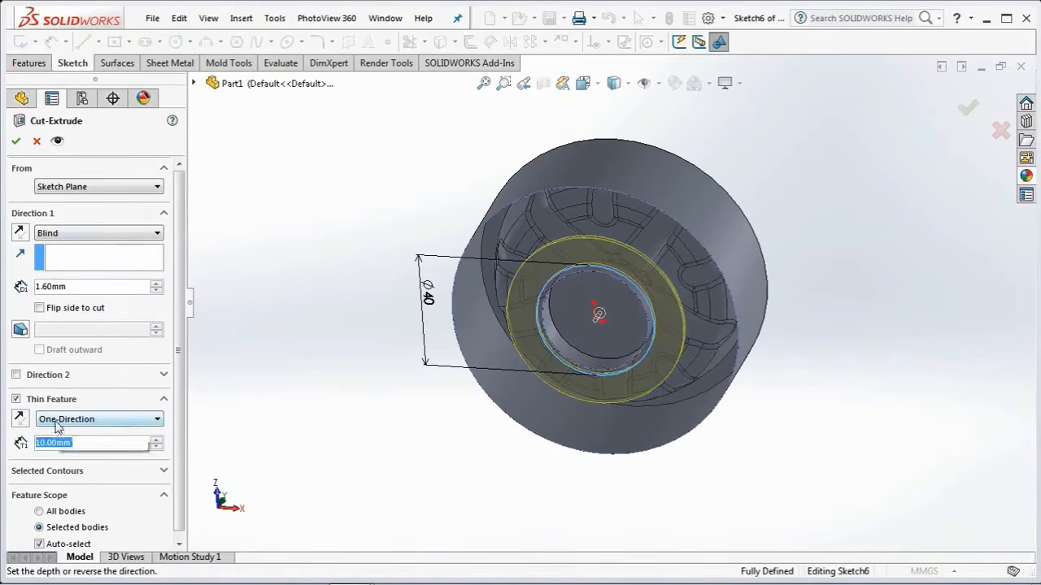
text(2)
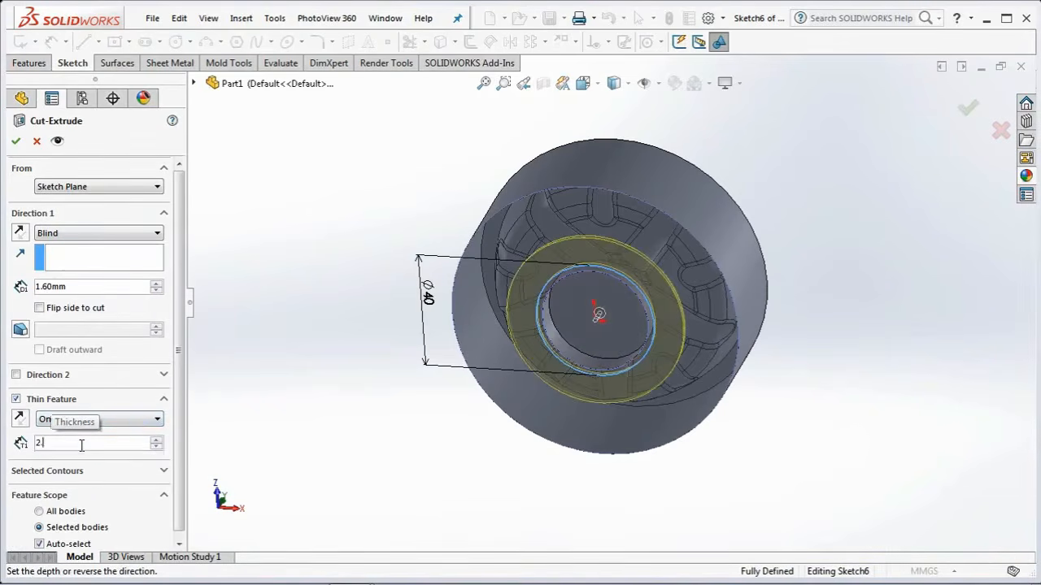
text(.5)
key(Return)
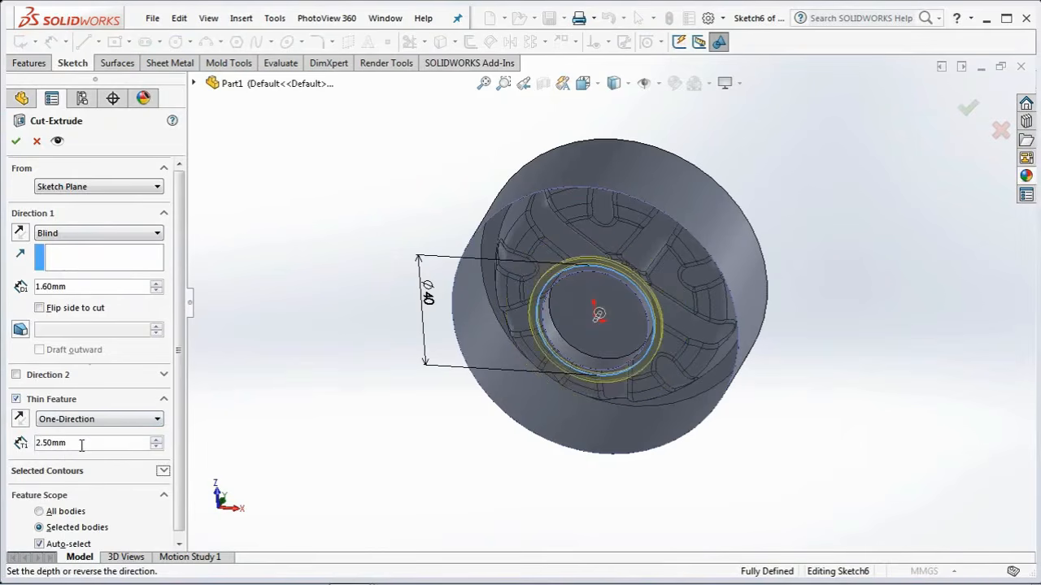
click(16, 140)
Step: View the core insert's bottom face straight on, examine the base ribs with all hidden edges shown, and return to shaded display
click(681, 256)
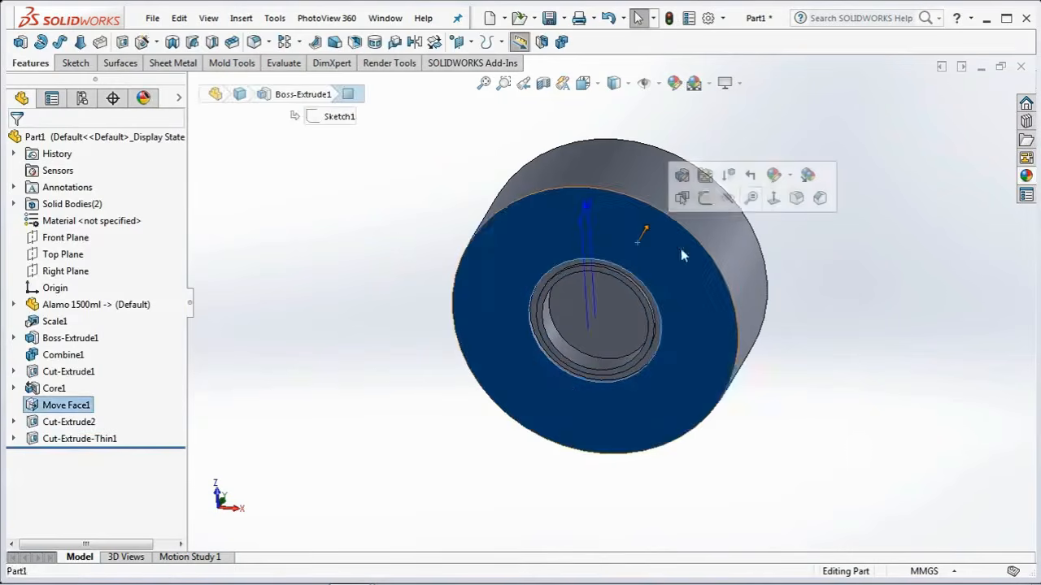
click(773, 198)
click(884, 275)
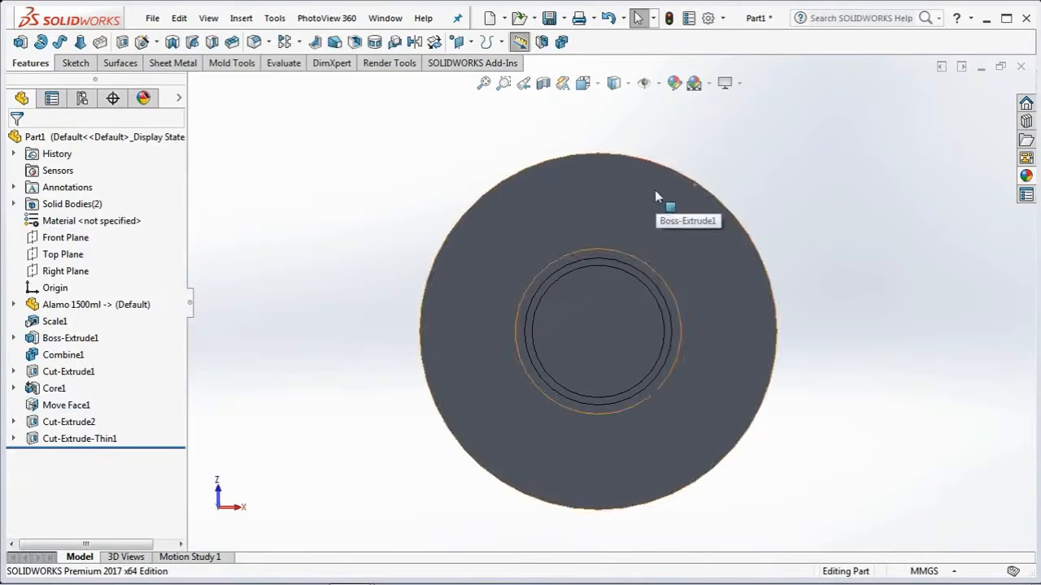
click(614, 83)
click(615, 126)
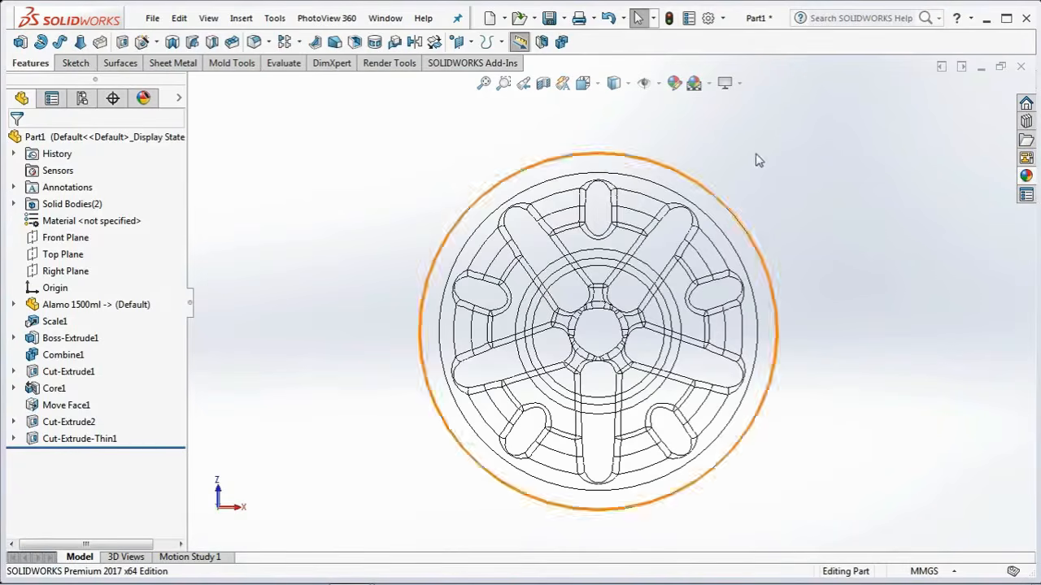
click(614, 83)
click(615, 103)
Step: On the core insert's bottom face, sketch a 10-sided polygon with a circumscribed circle about 83 mm in diameter, centred on the origin
click(705, 206)
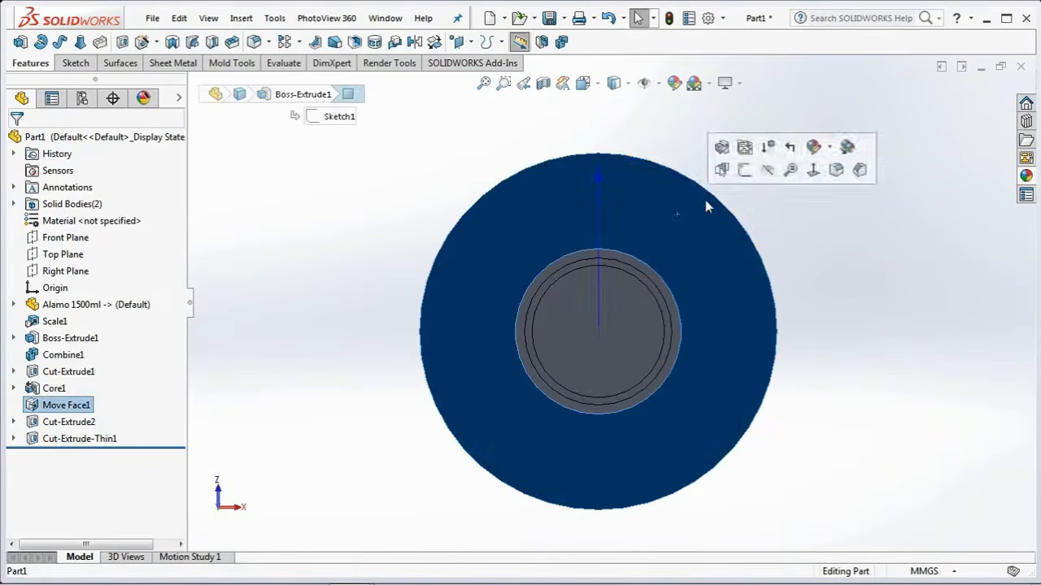
click(744, 169)
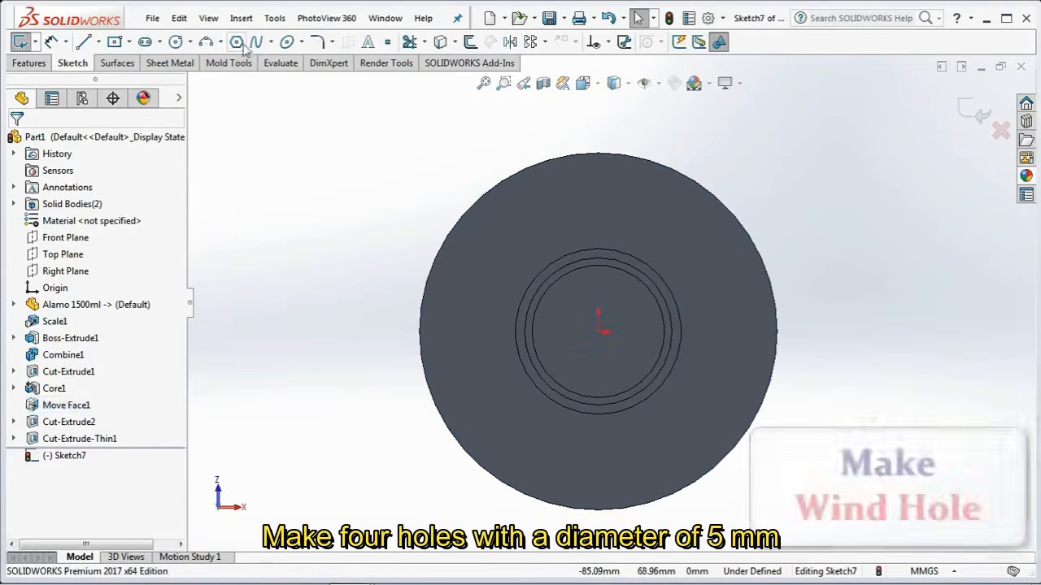
click(236, 42)
click(172, 225)
click(172, 224)
click(172, 224)
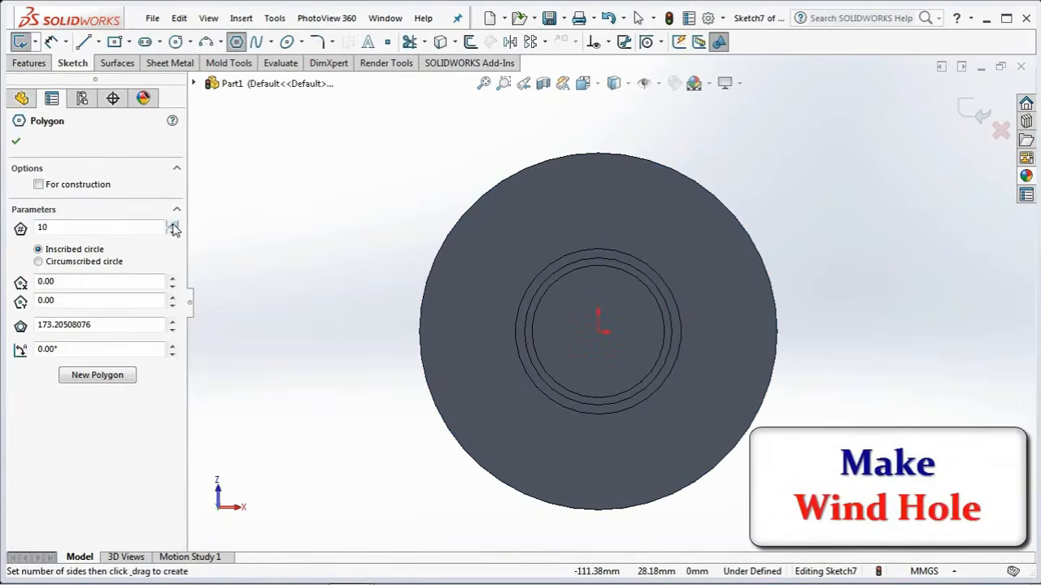
click(38, 262)
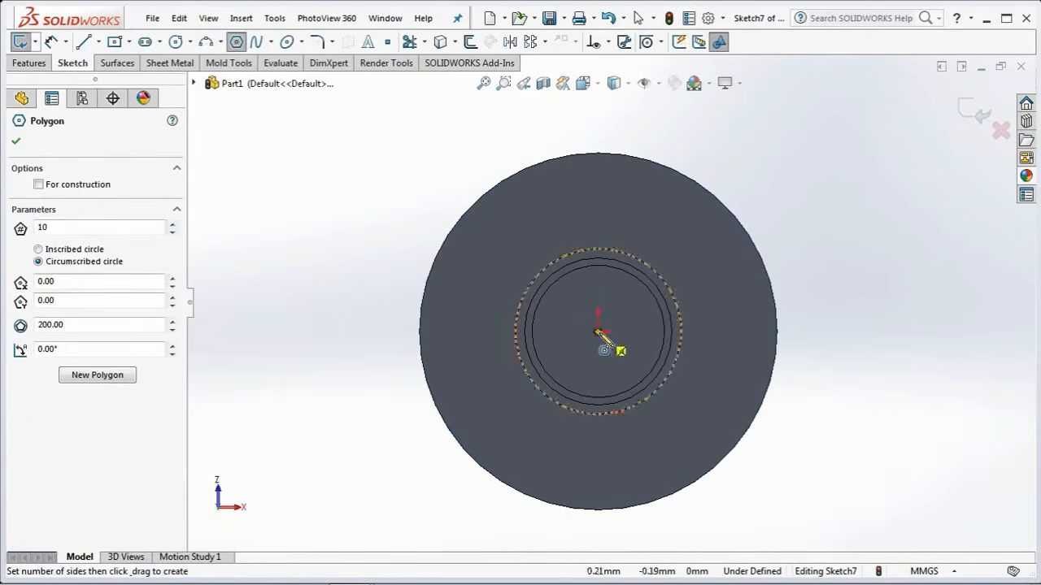
drag(599, 330, 448, 335)
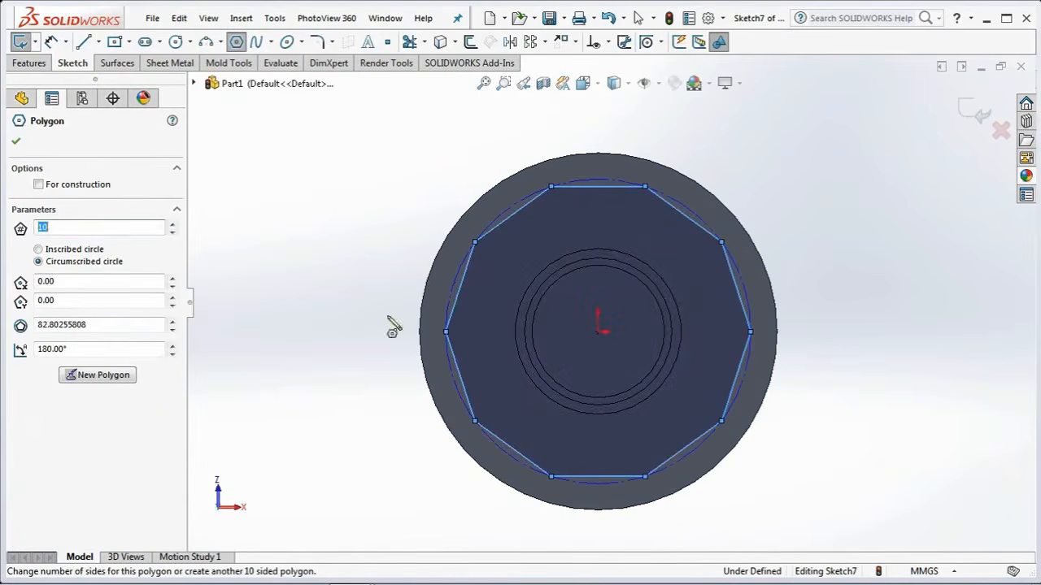
Step: Turn the polygon into construction geometry and dimension its surrounding circle with a diameter of 83 mm
click(39, 185)
click(51, 41)
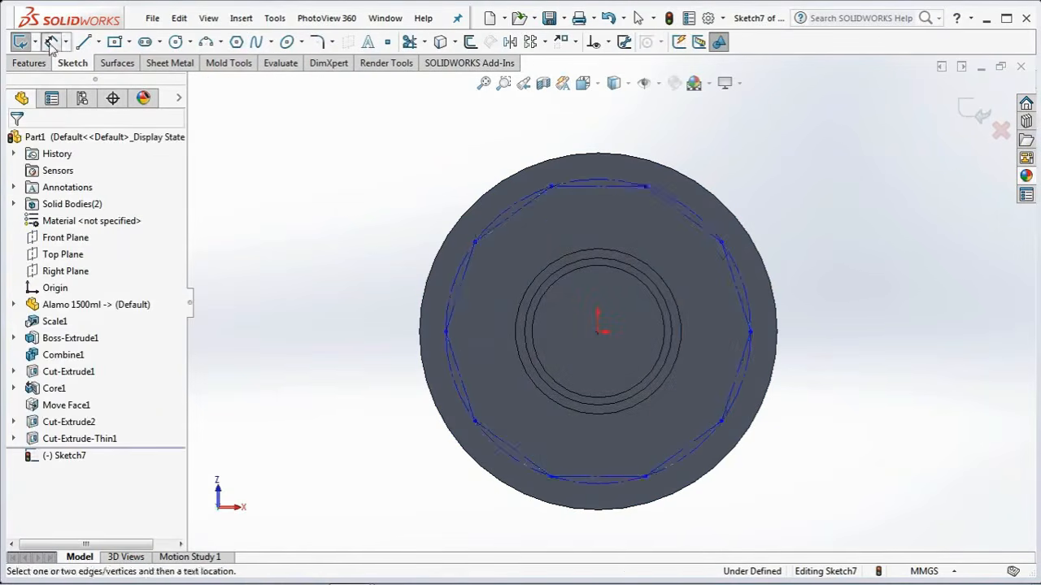
click(449, 290)
click(373, 321)
text(83)
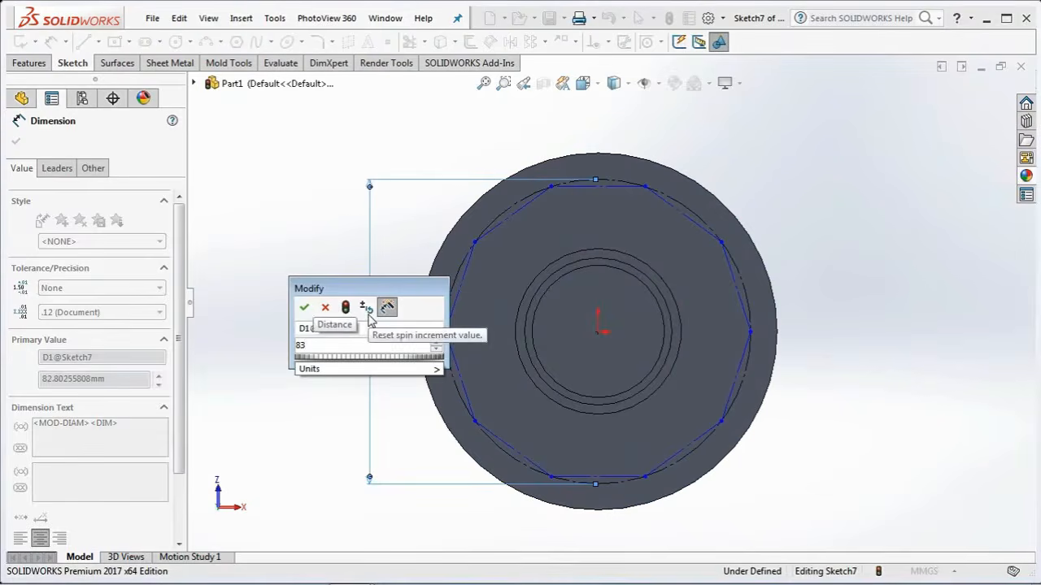
click(304, 307)
right_click(303, 316)
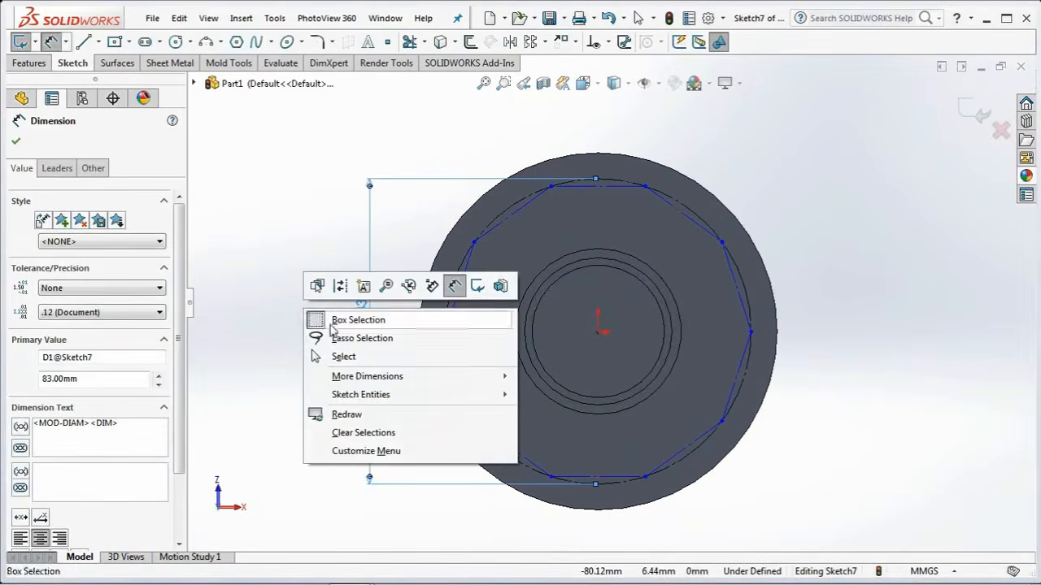
click(338, 353)
Step: Constrain the polygon's uppermost side to be horizontal and finish the sketch
click(632, 188)
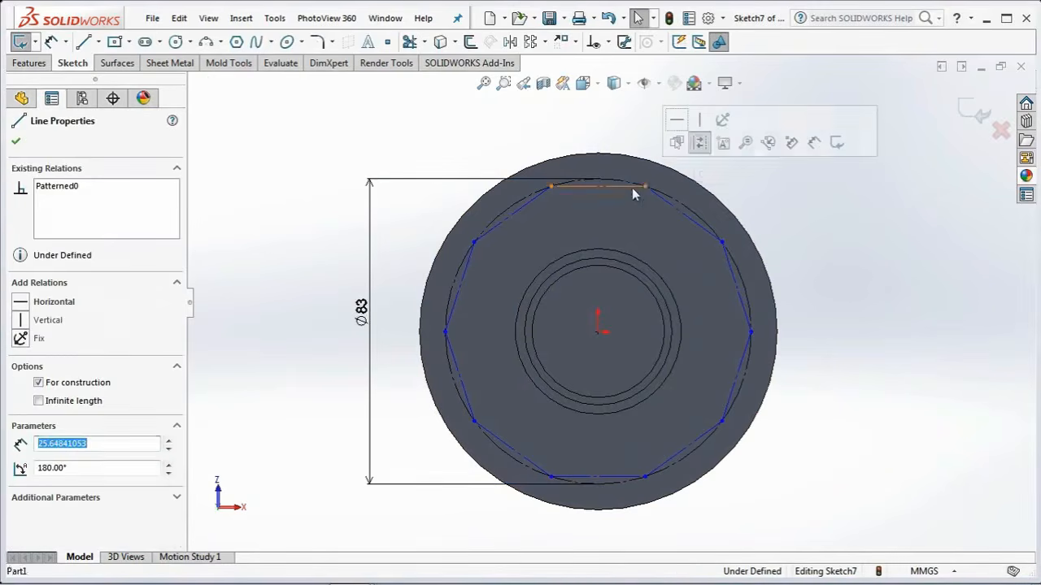
click(676, 120)
click(810, 206)
click(975, 116)
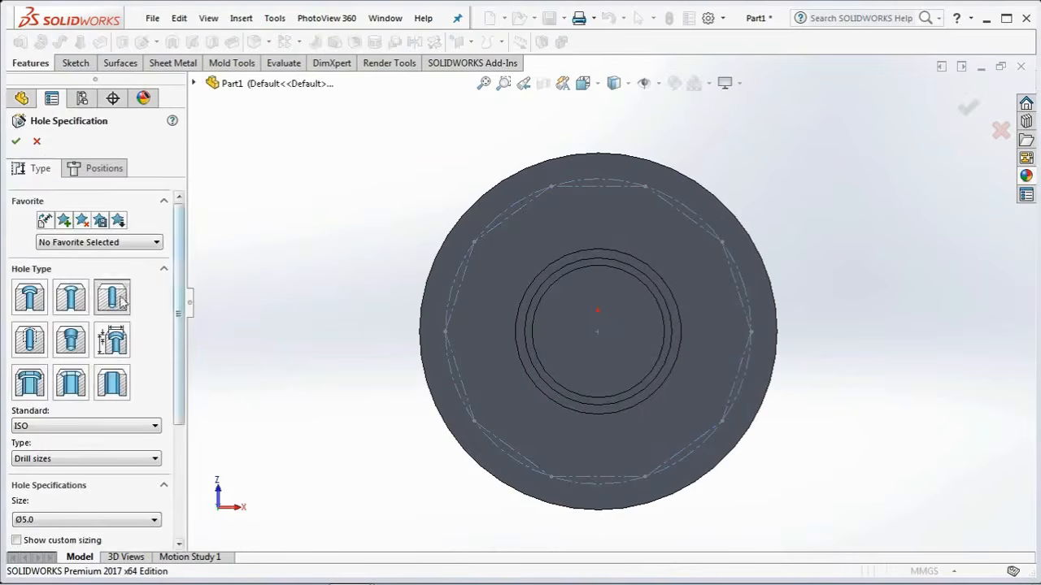
Step: Specify a plain drilled hole to ISO drill sizes, Ø5.0, blind with a depth of 12 mm and no custom sizing
drag(180, 412, 181, 502)
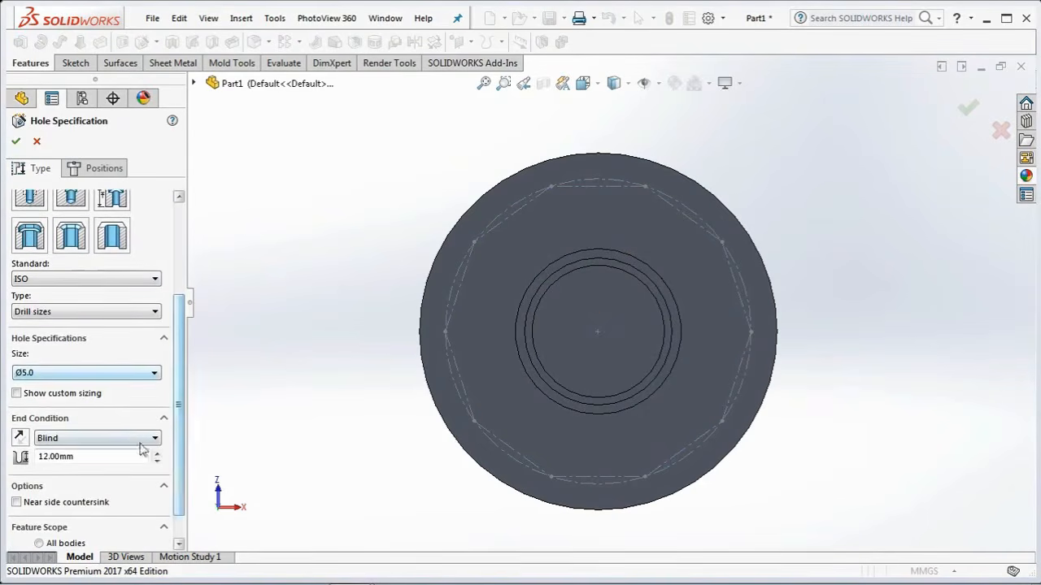
click(21, 394)
click(18, 394)
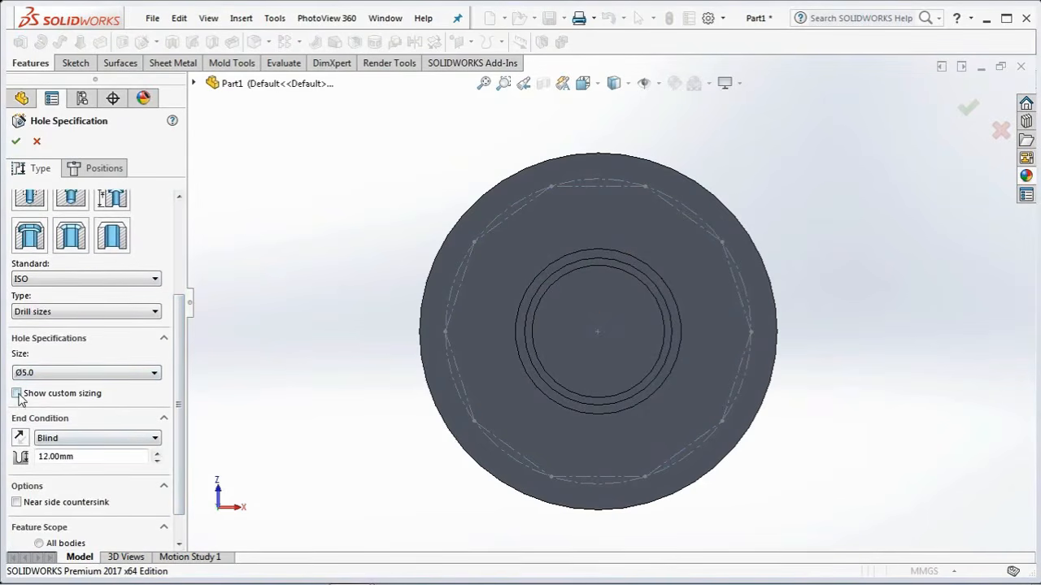
scroll(182, 448, down, 2)
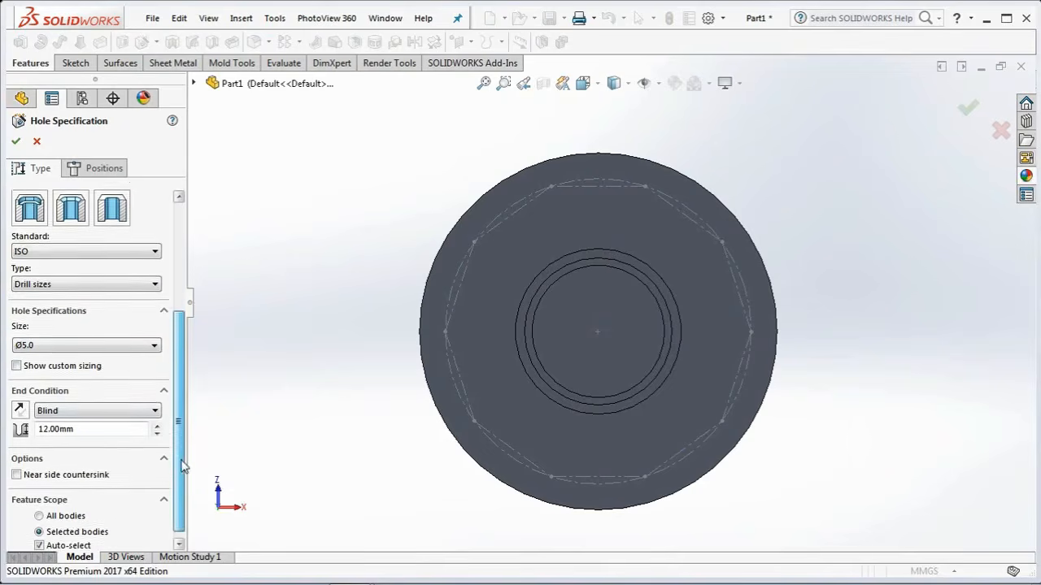
Step: Place four of these holes on two opposite pairs of polygon corners: left and right, lower-left and upper-right, and complete the hole feature
click(101, 168)
click(91, 305)
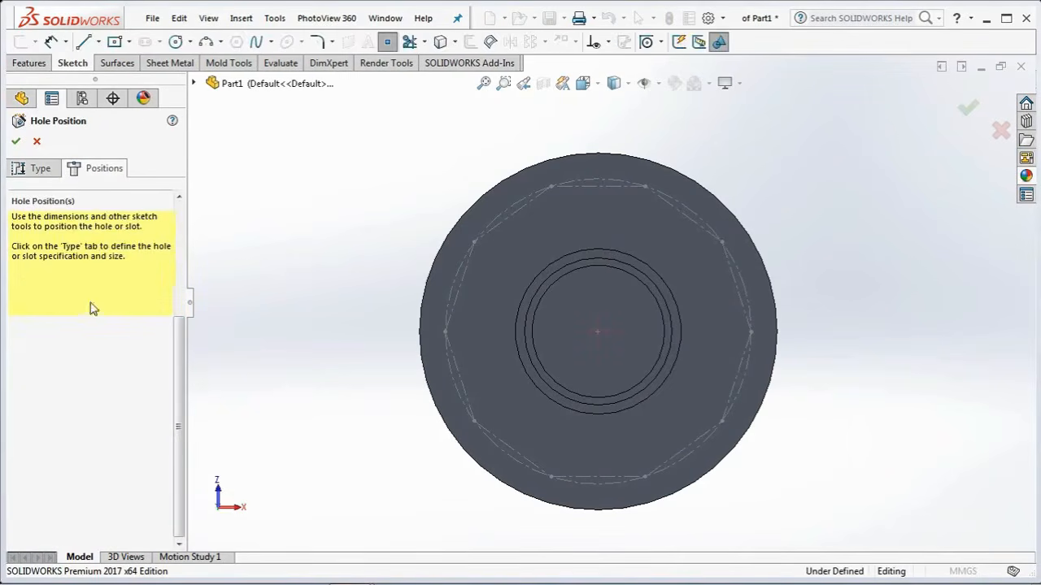
click(445, 331)
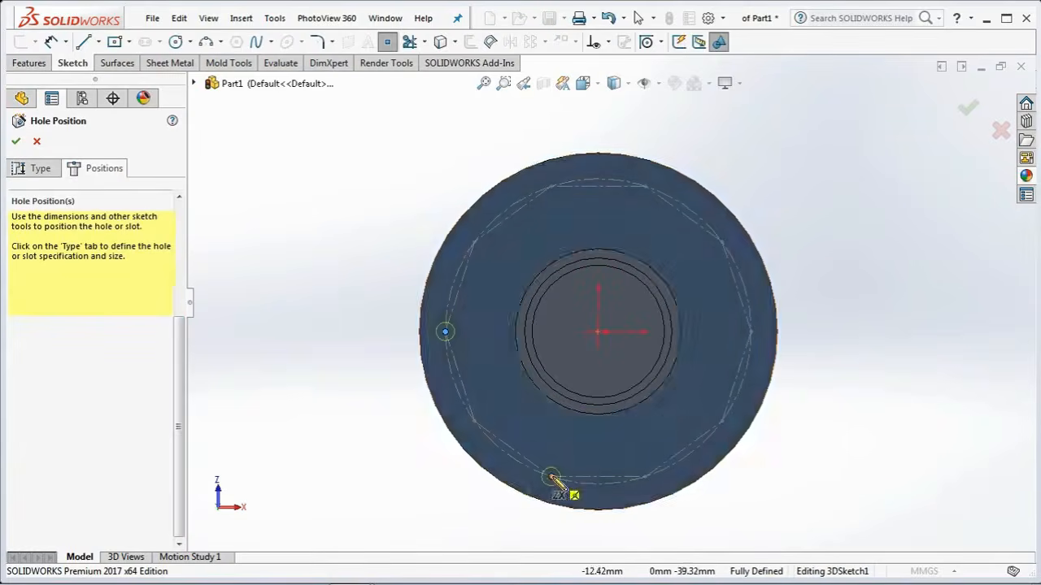
click(551, 476)
click(750, 331)
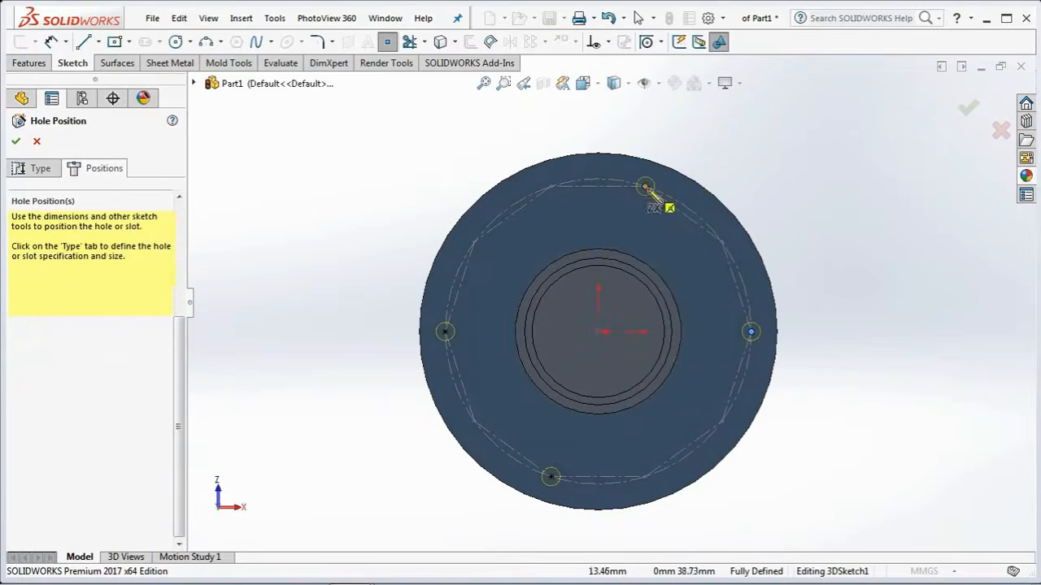
click(969, 108)
Step: Hide the polygon sketch on the core insert
middle_drag(910, 170, 756, 461)
click(671, 458)
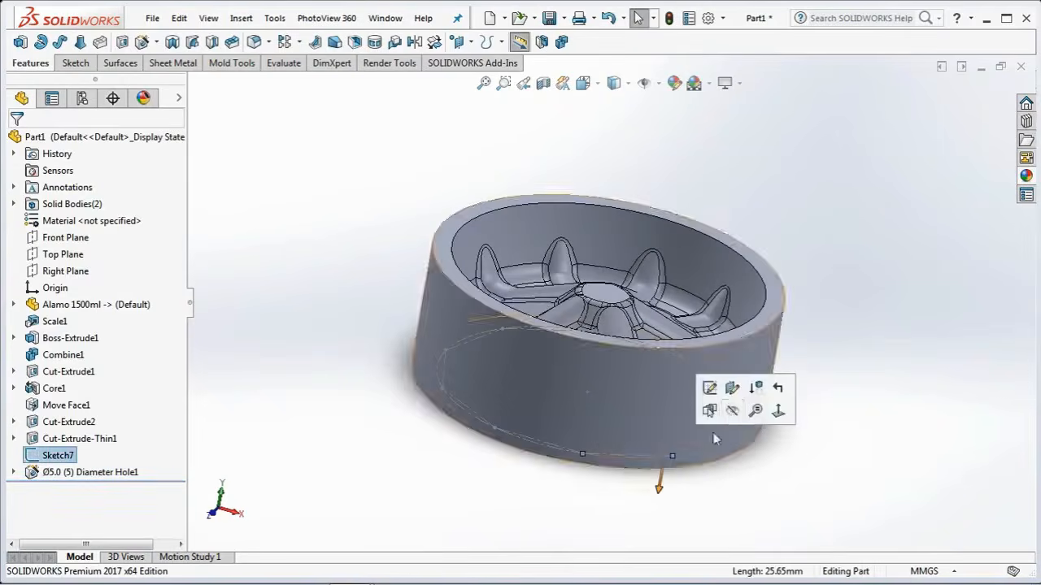
click(732, 411)
click(916, 429)
Step: Inspect the holes and the base ribs in a section through the Front Plane, and return to the full body
click(542, 85)
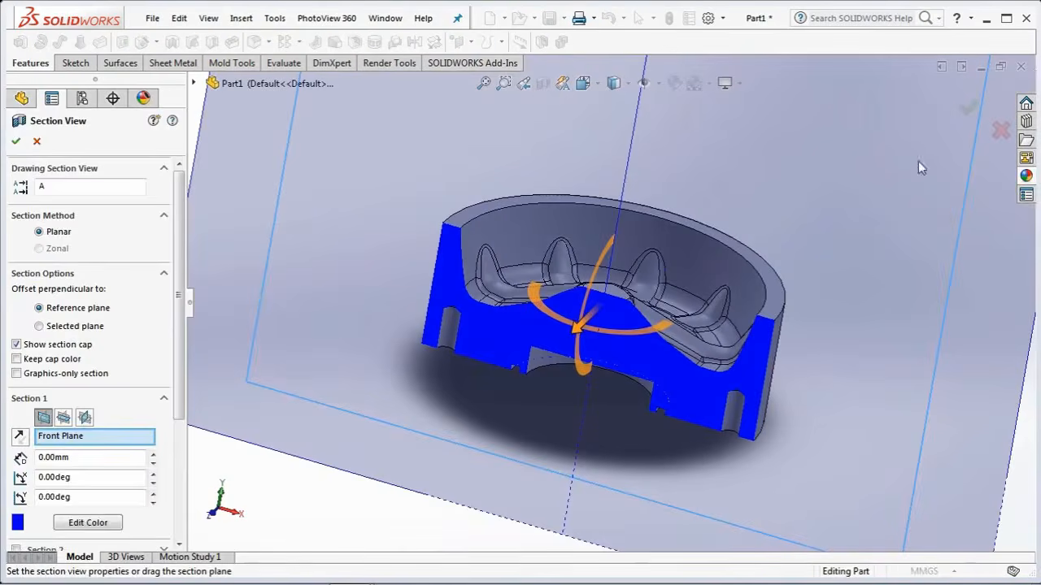
scroll(521, 341, down, 1)
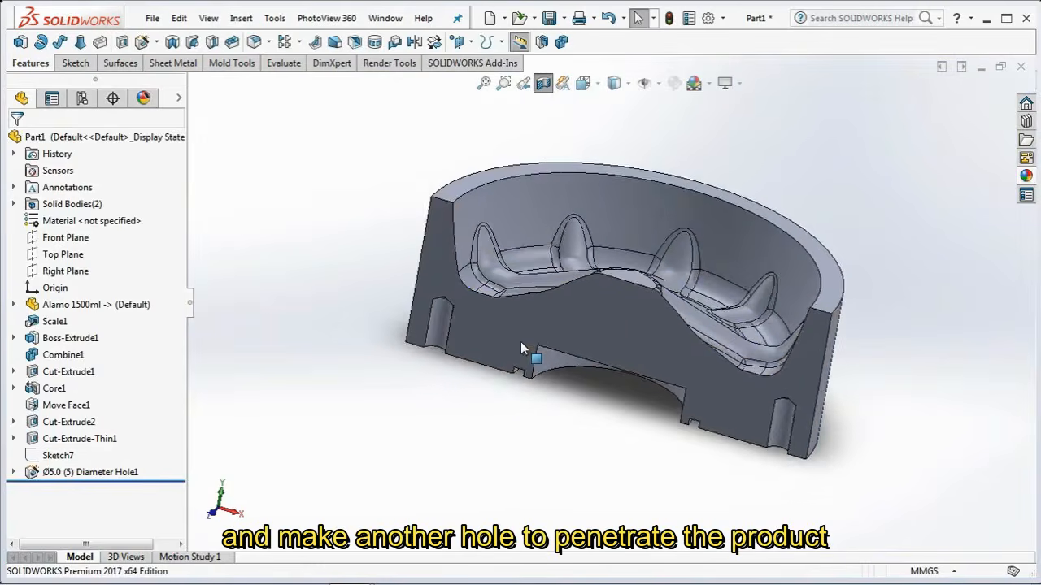
scroll(520, 342, up, 1)
click(543, 84)
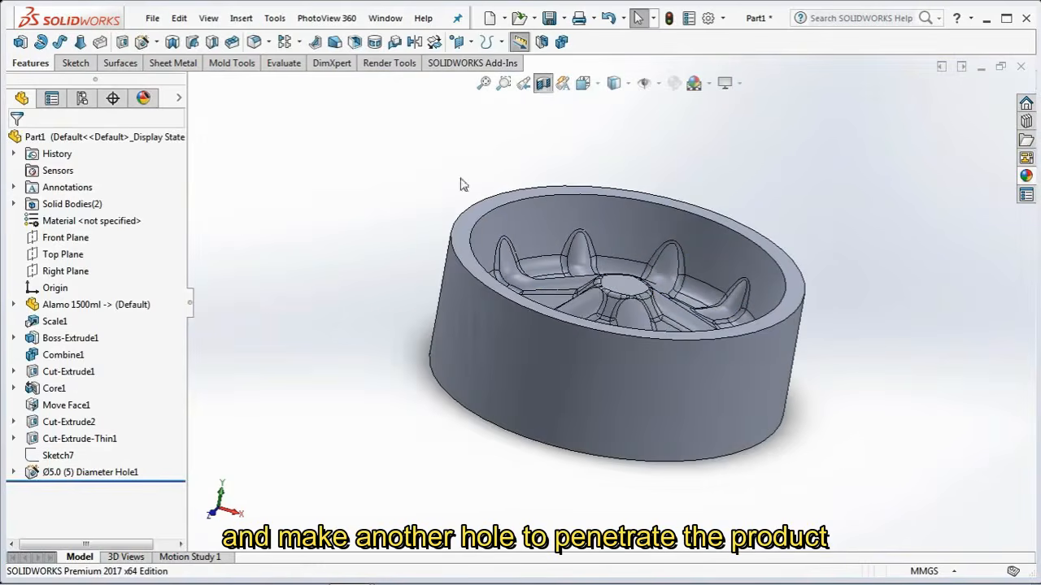
Step: Start a sketch on the Front Plane, view it from the front and show the core insert as wireframe
click(66, 237)
click(110, 215)
click(582, 83)
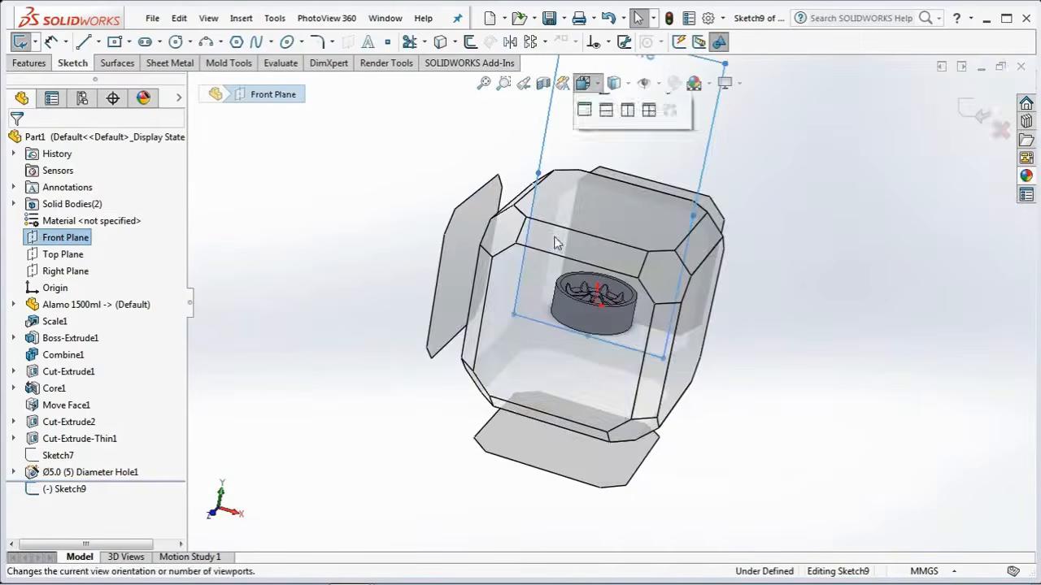
click(539, 276)
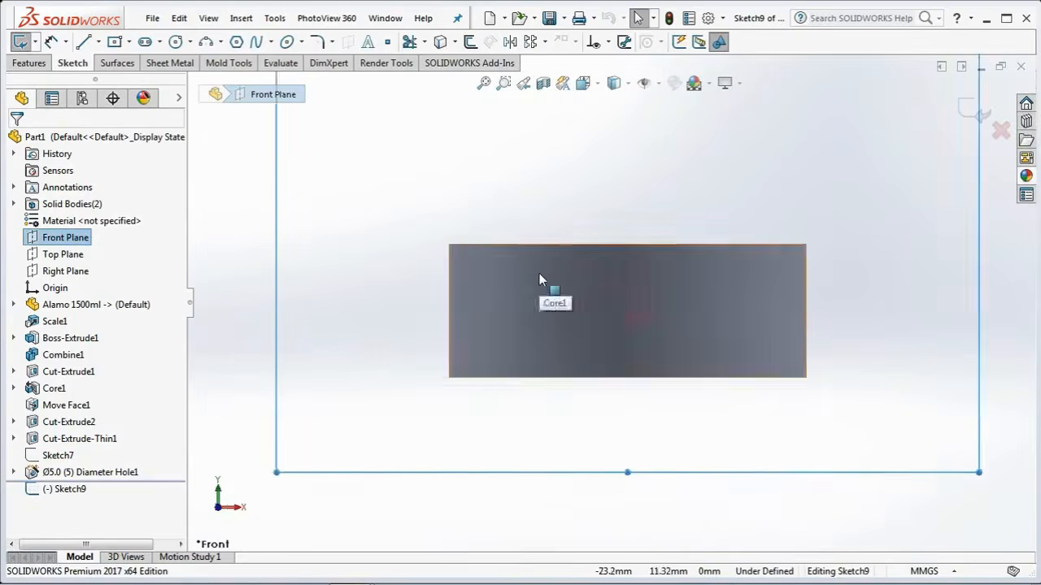
click(614, 83)
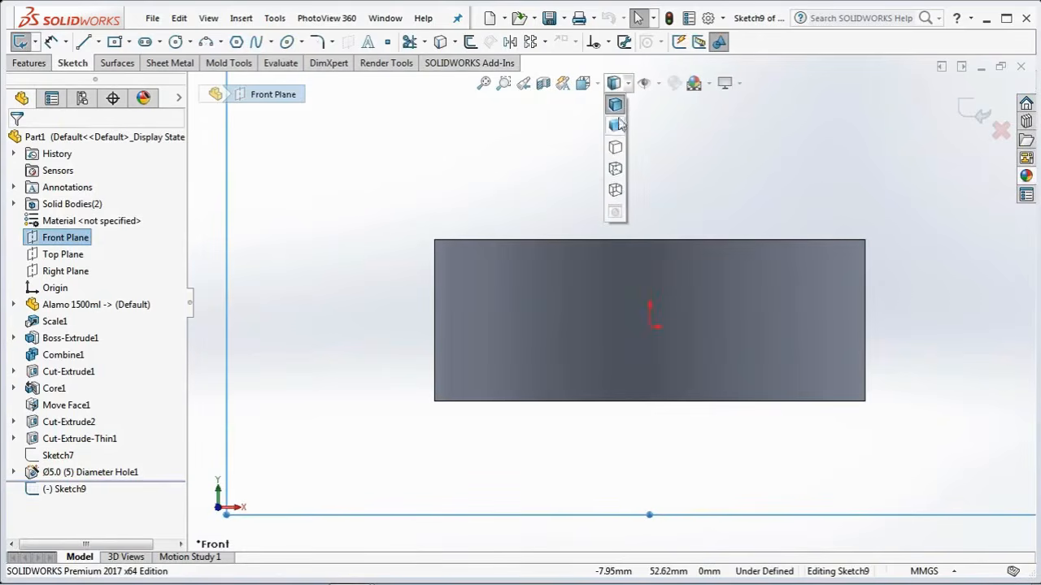
click(615, 191)
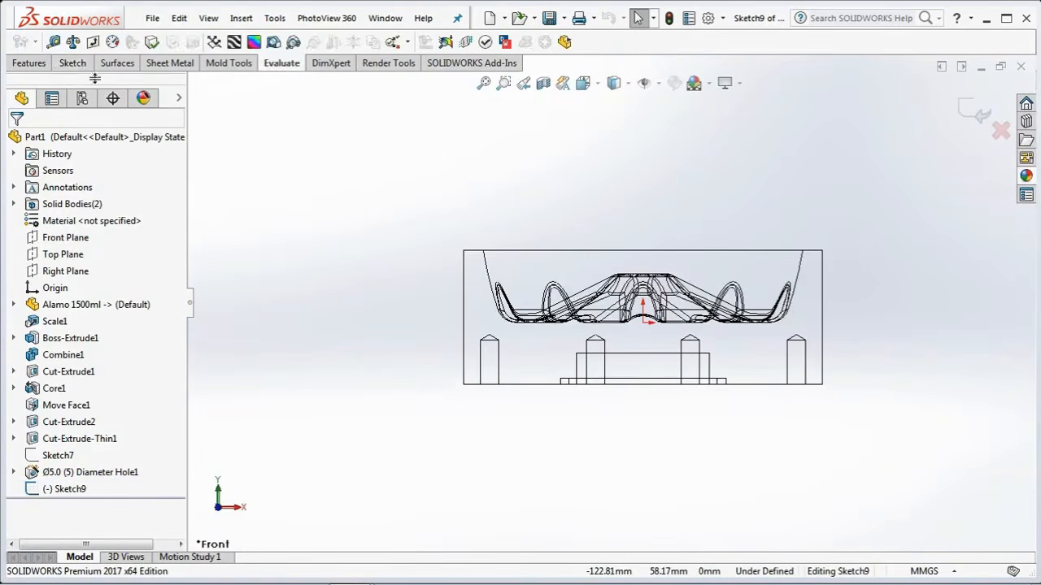
Step: Sketch a horizontal line about 7.6 mm long inward from the insert's left outer edge, continued by a line rising at about 47° into the cavity
click(84, 42)
scroll(480, 374, down, 5)
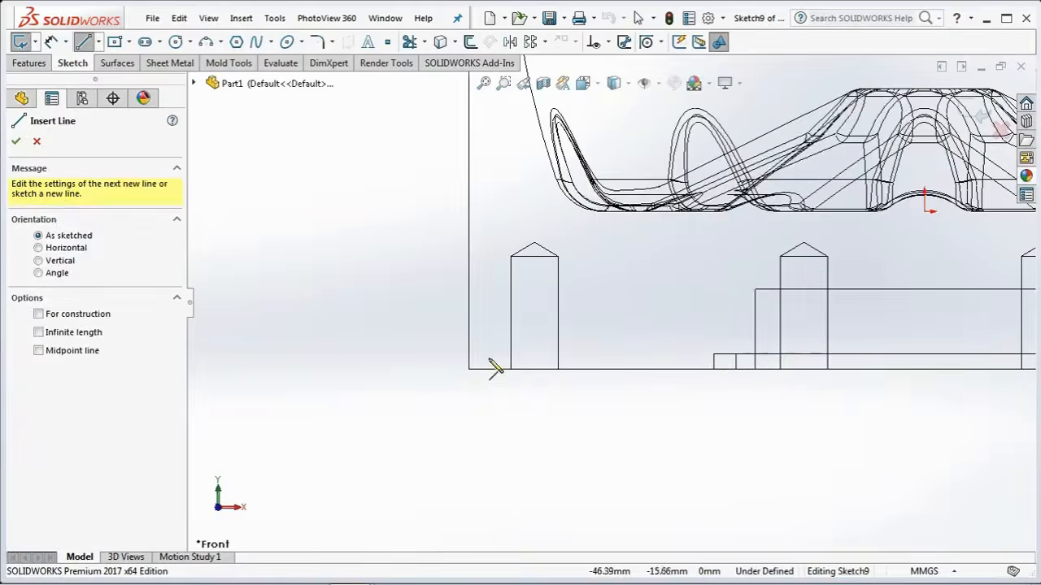
click(468, 290)
click(541, 289)
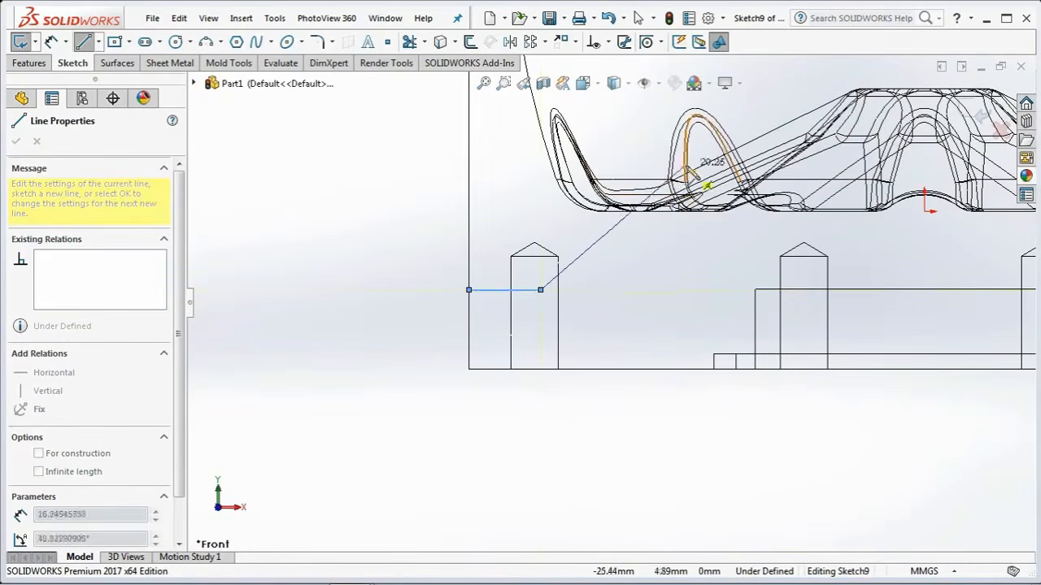
click(654, 169)
Step: Dimension the horizontal line 10 mm above the insert's bottom edge and 8 mm long
click(51, 41)
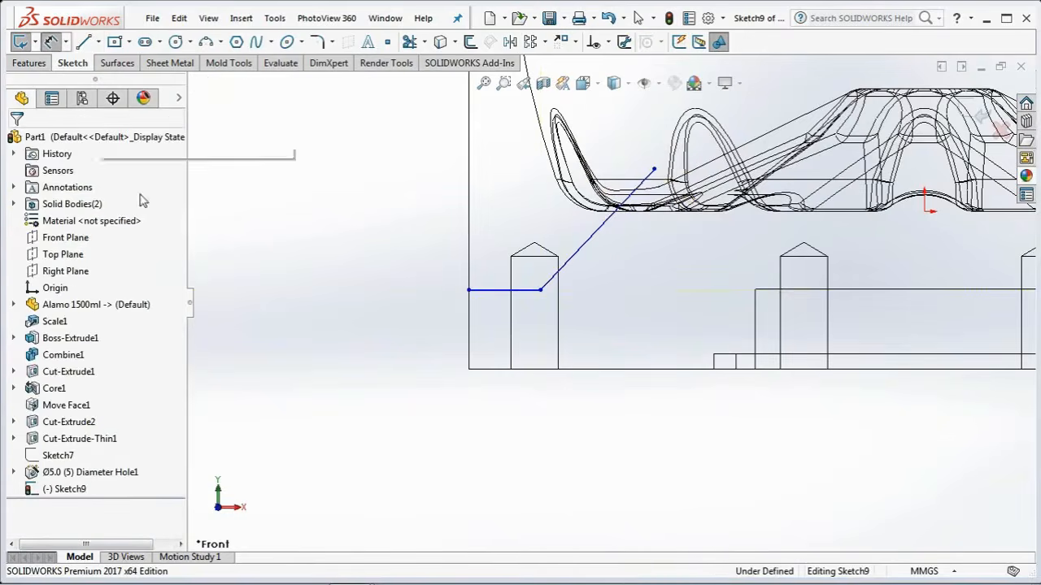
click(530, 292)
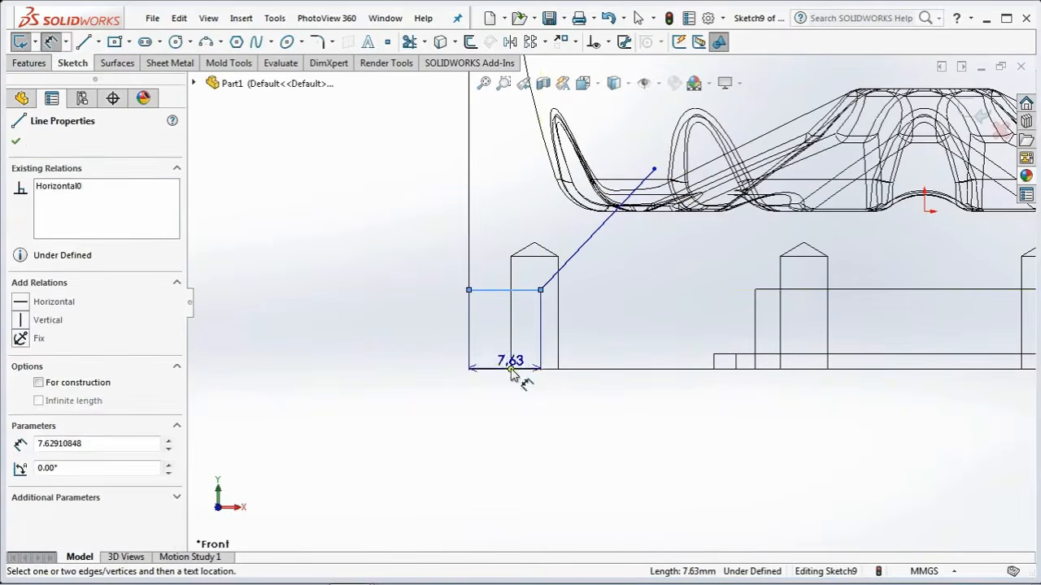
click(513, 370)
click(410, 337)
text(10)
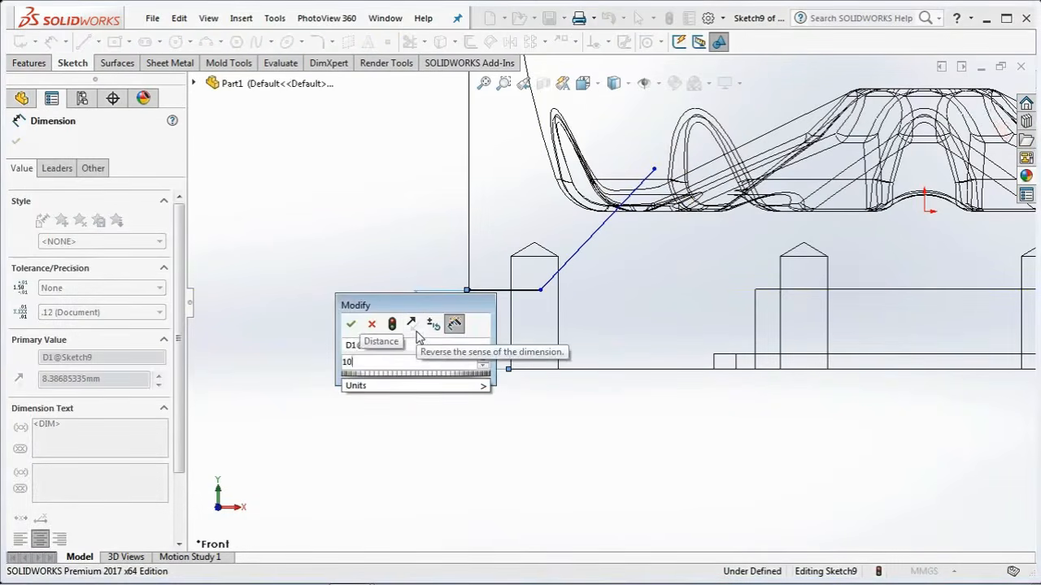
key(Return)
click(491, 280)
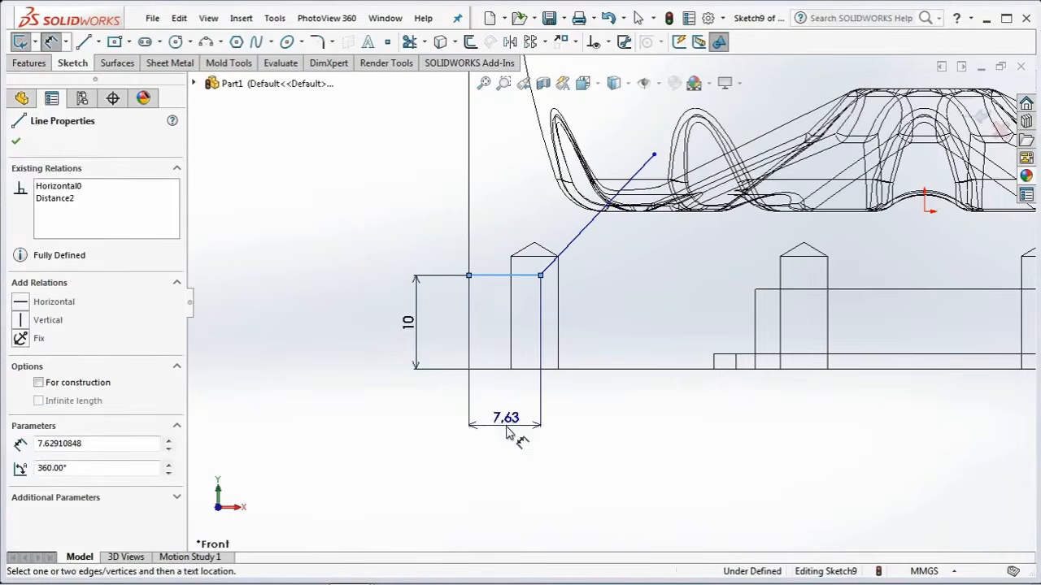
click(508, 419)
text(8)
click(439, 408)
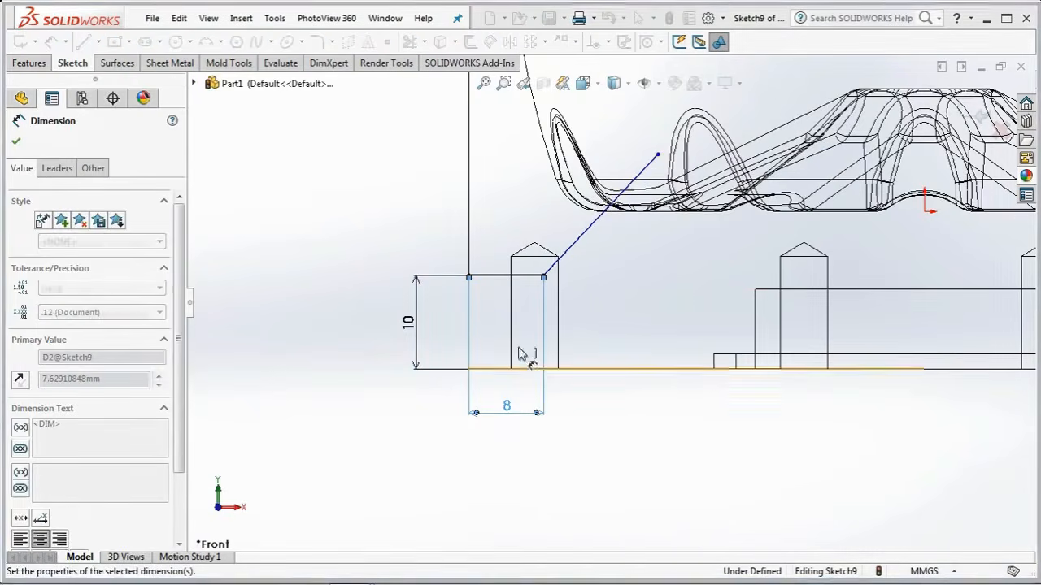
Step: Dimension the angle between the slanted line and the horizontal line as 45° and leave the dimension tool
click(586, 229)
click(524, 276)
click(614, 256)
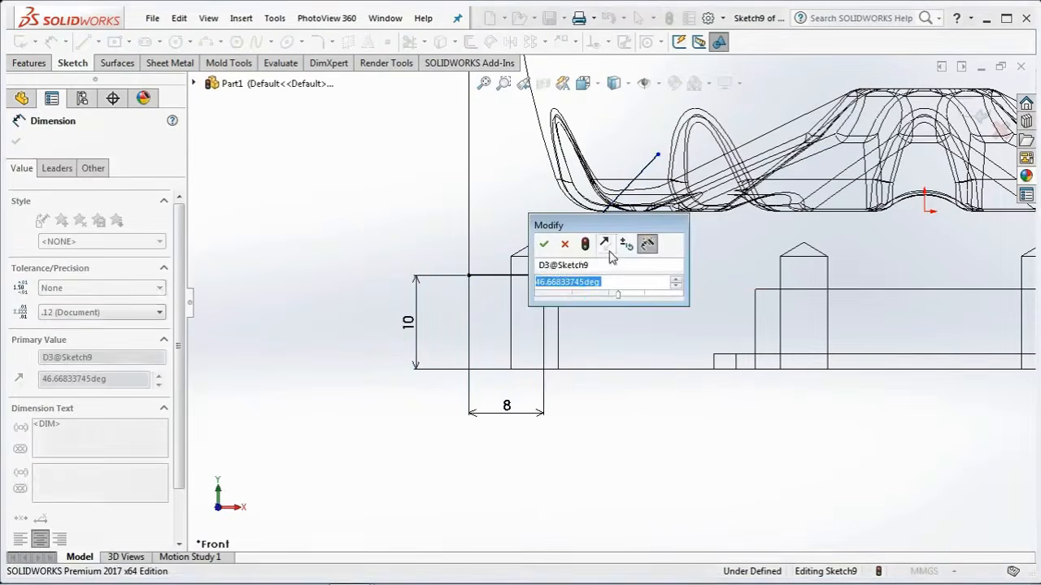
text(45)
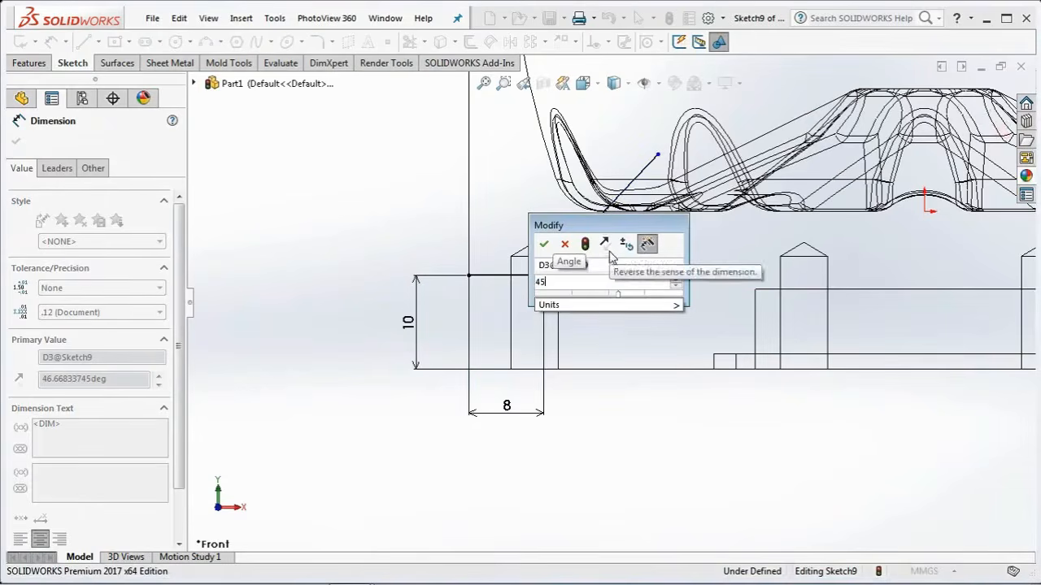
click(543, 244)
right_click(366, 198)
click(399, 238)
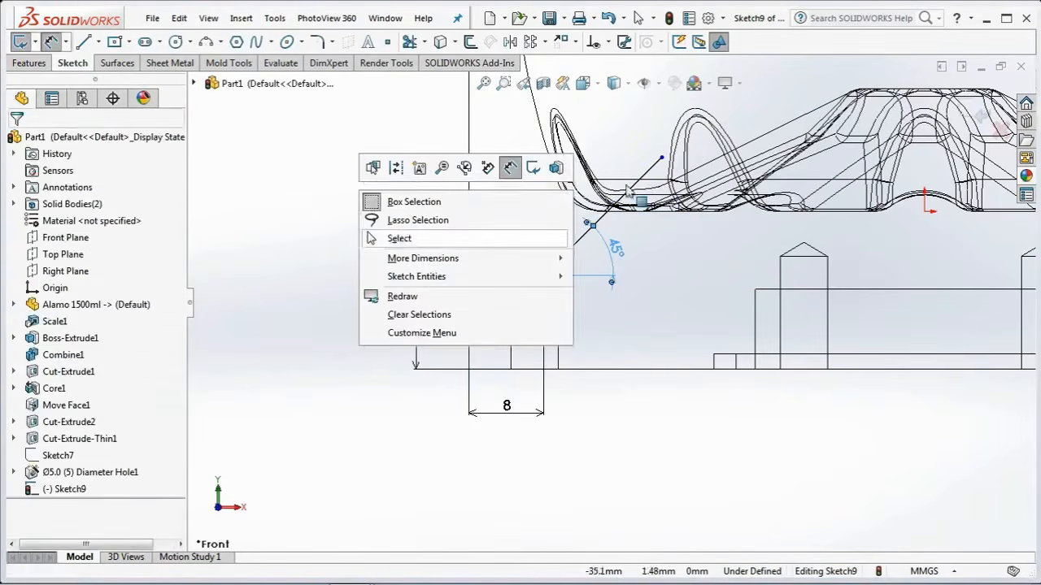
Step: Shorten the slanted line so it ends just above the cavity floor, and finish the sketch
click(633, 187)
click(401, 231)
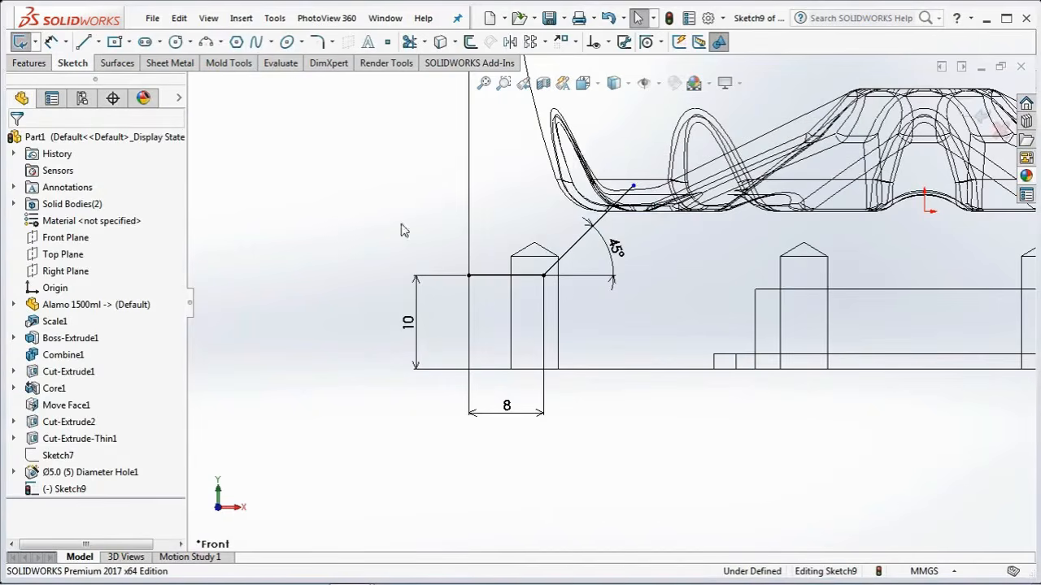
click(982, 116)
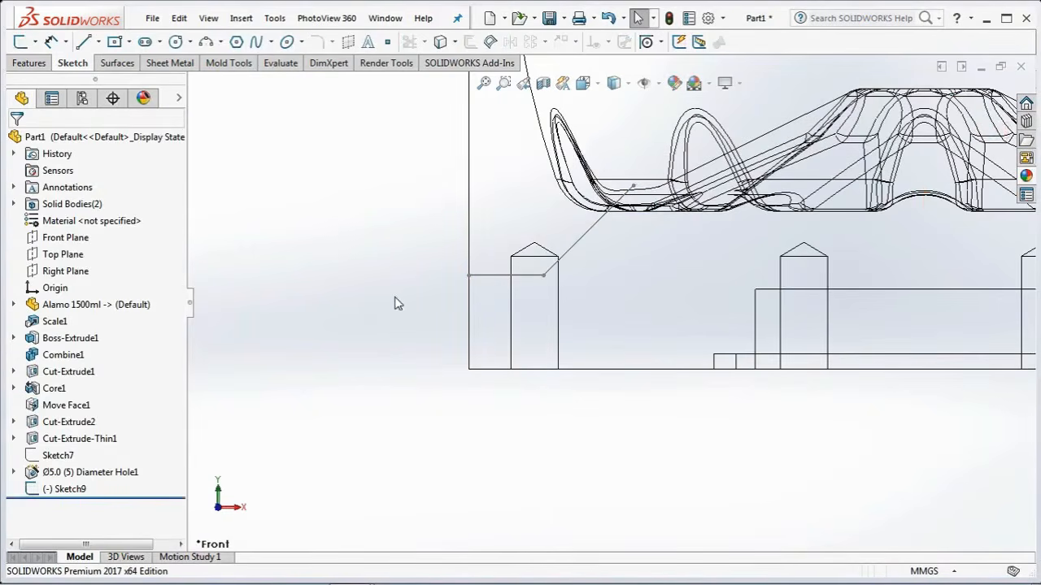
Step: Create a swept cut with a 2.5 mm diameter circular profile along only the horizontal line of the wind hole sketch
key(ctrl+z)
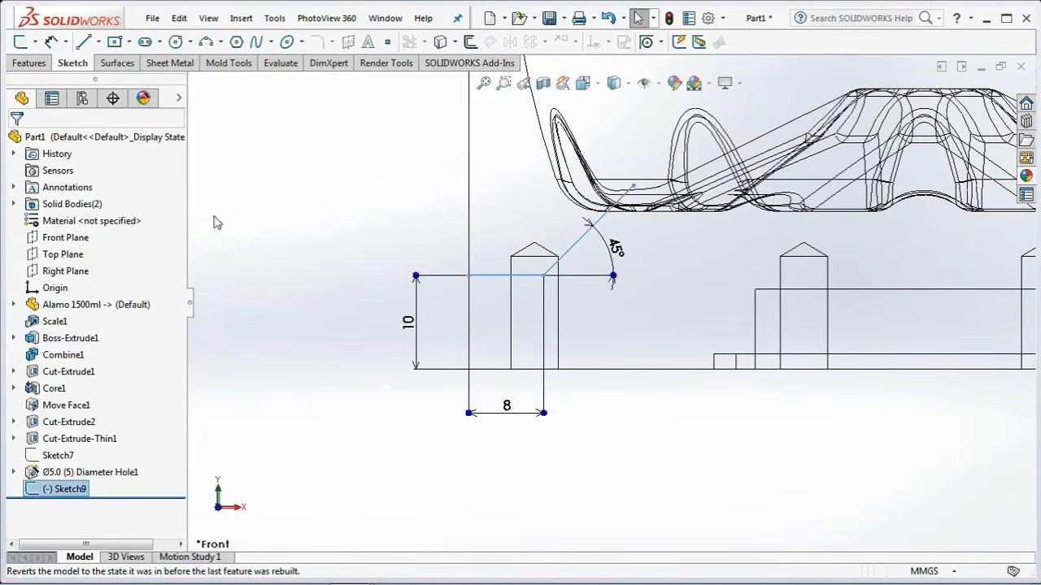
click(28, 68)
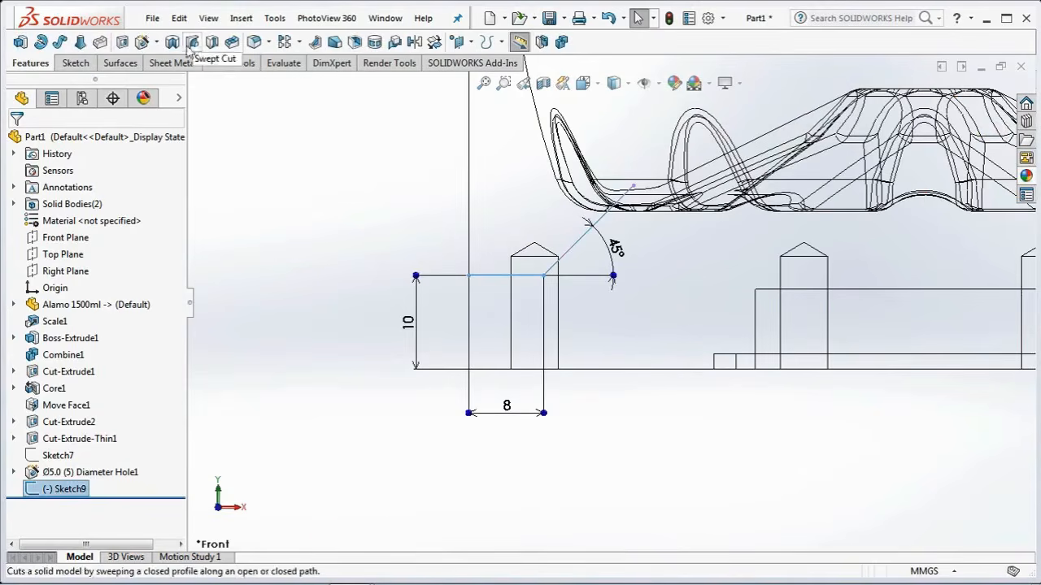
click(212, 42)
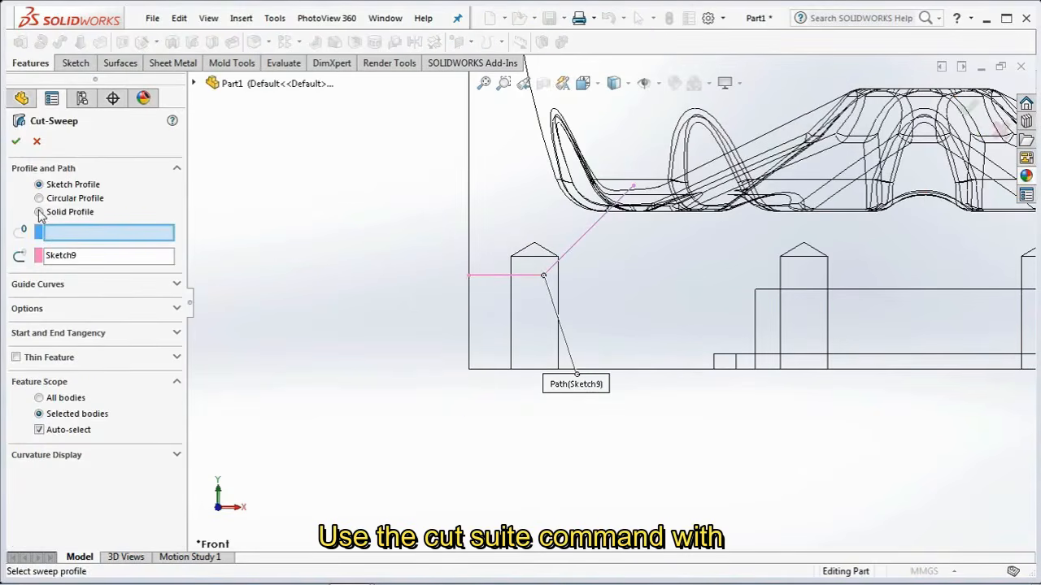
click(39, 198)
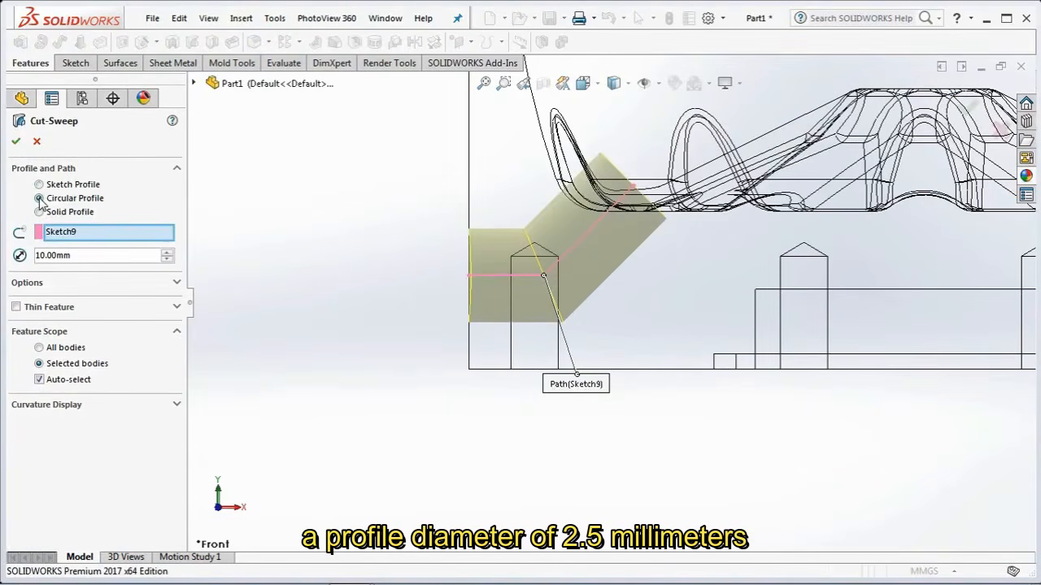
right_click(106, 238)
click(132, 248)
right_click(274, 144)
click(314, 255)
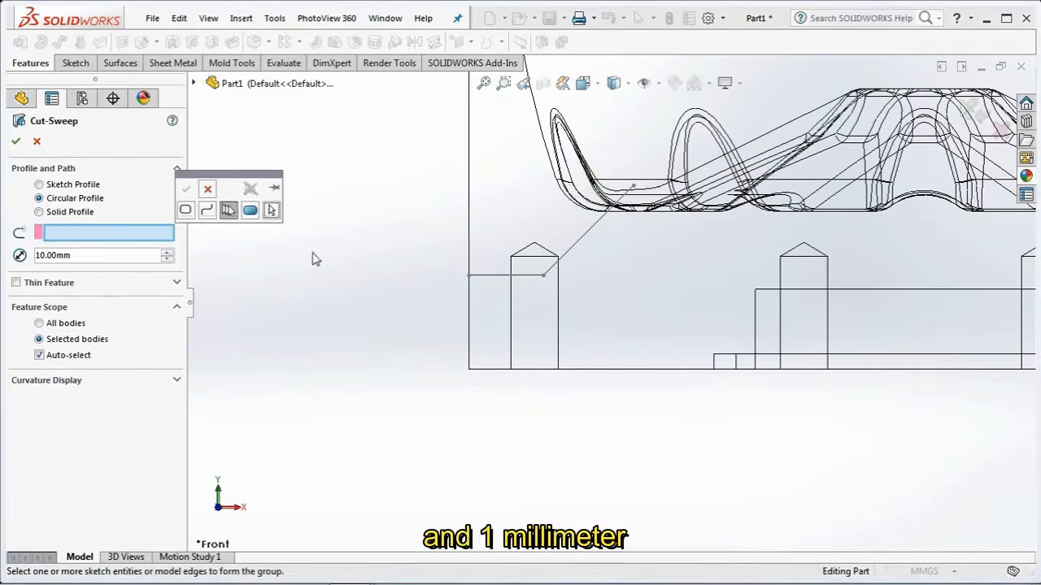
click(504, 276)
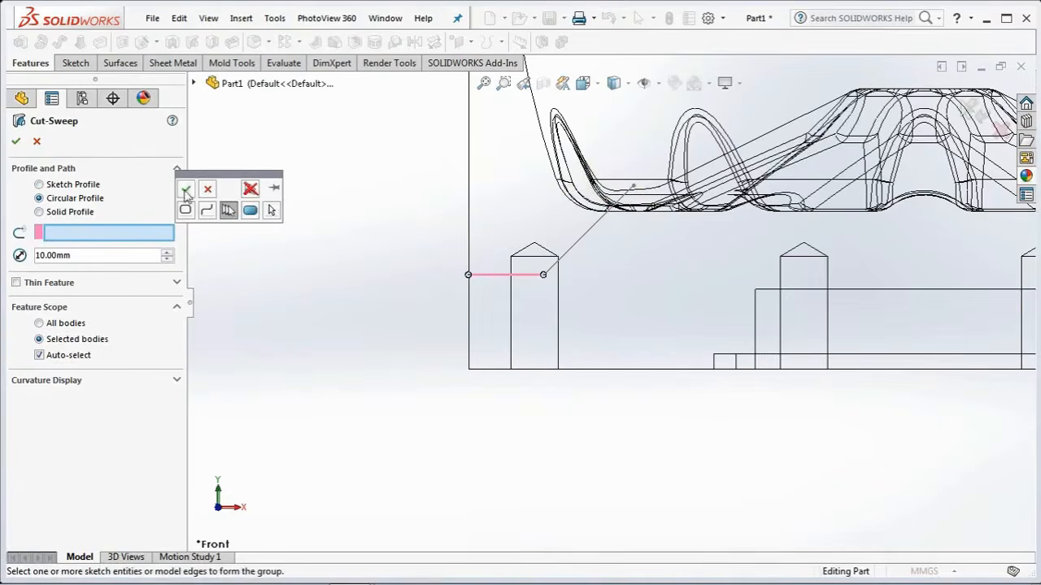
click(185, 191)
text(2.5)
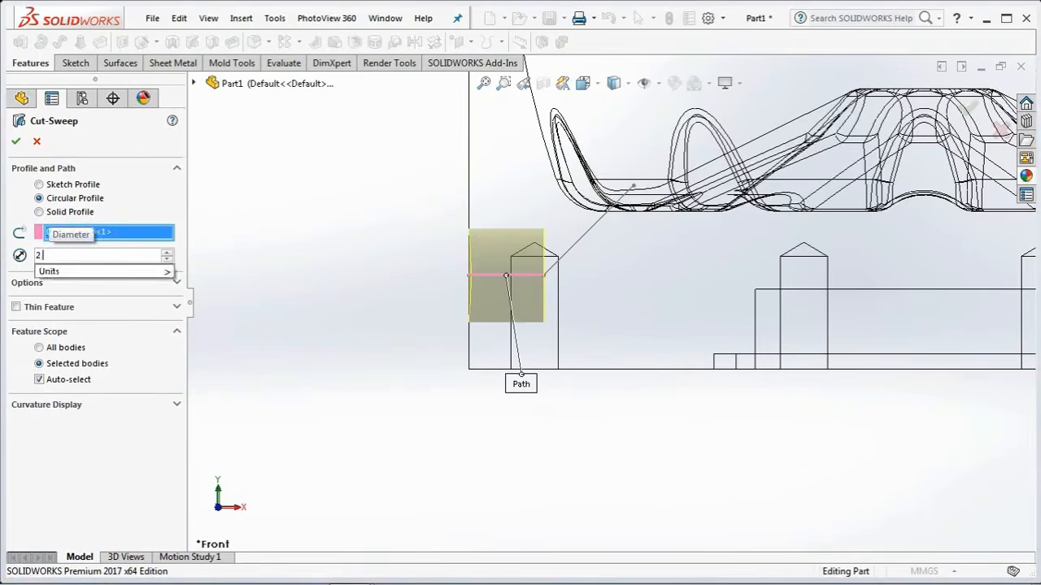
key(Return)
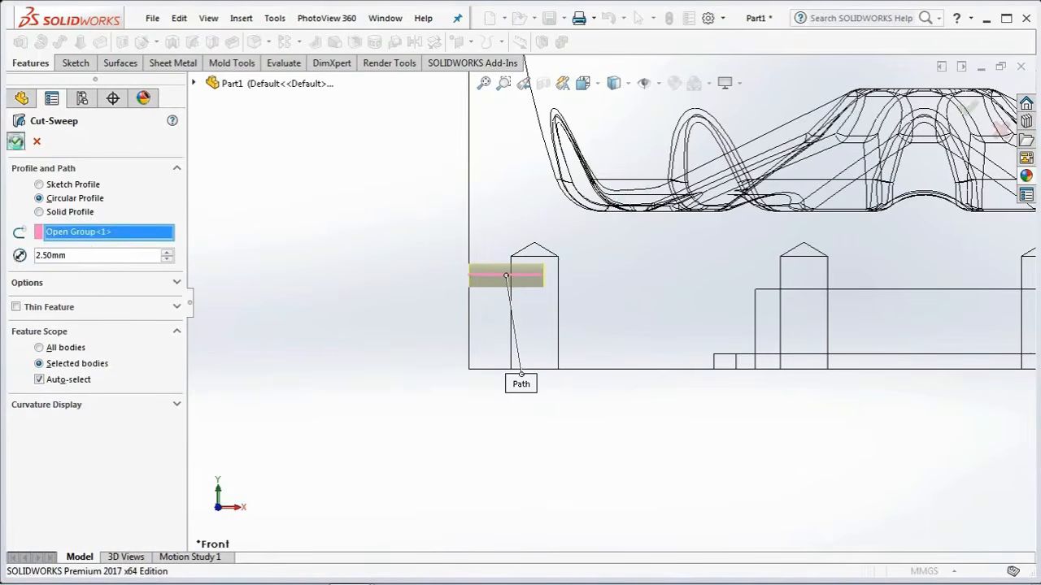
click(17, 142)
Step: Begin a second swept cut with a circular profile, clear its preselected path and show the wind hole sketch
click(13, 489)
click(81, 506)
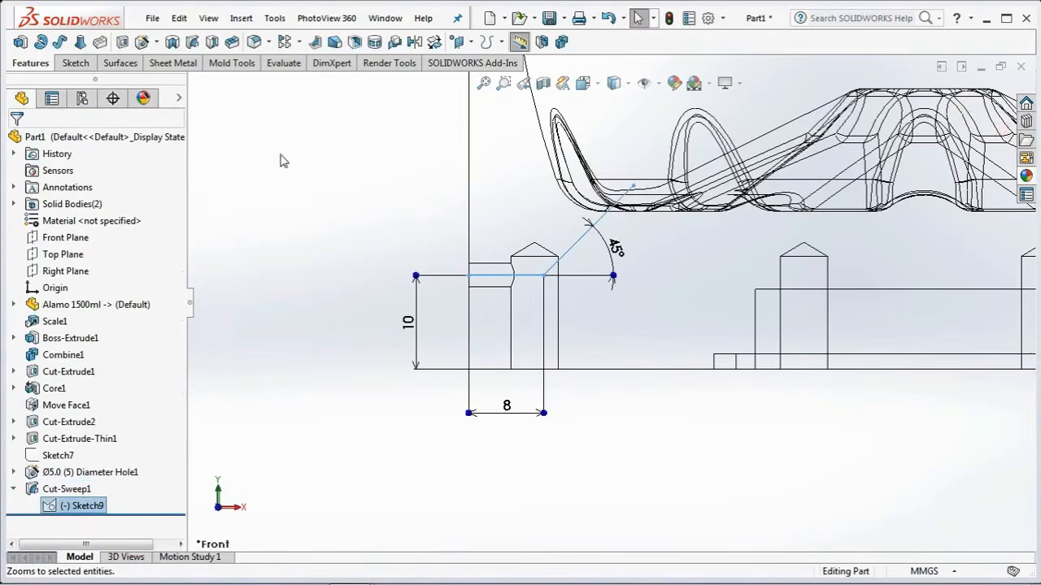
click(191, 45)
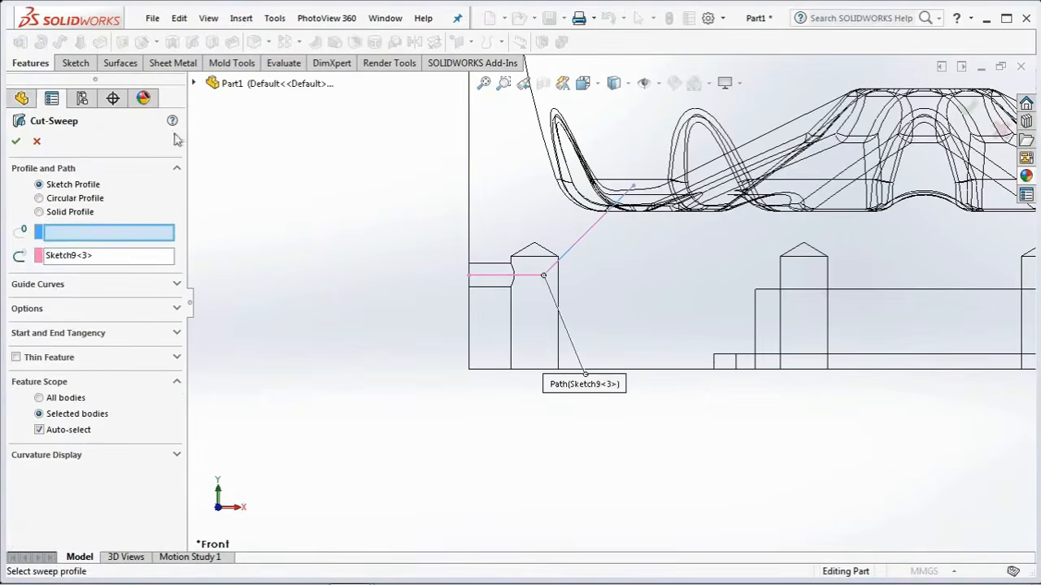
click(38, 198)
right_click(92, 233)
click(126, 242)
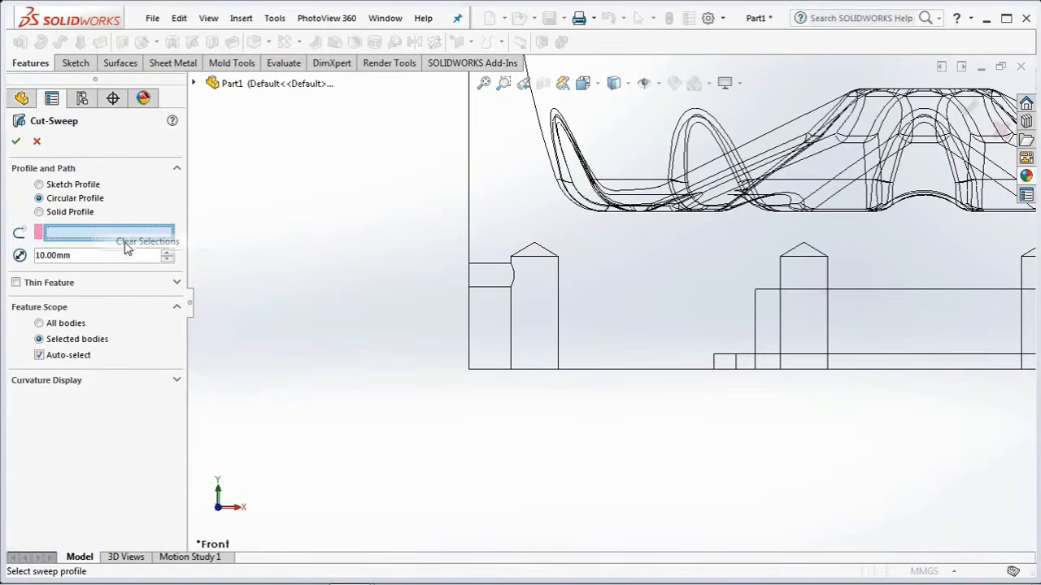
click(193, 84)
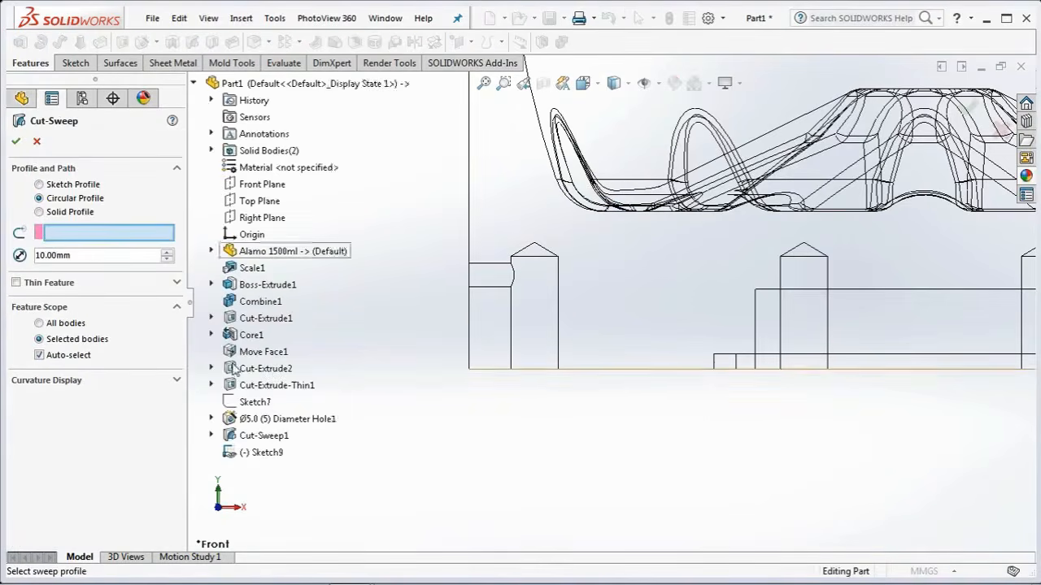
right_click(255, 452)
click(286, 479)
Step: Choose only the slanted sketch line as the sweep path and create the cut with a 1 mm diameter
right_click(385, 201)
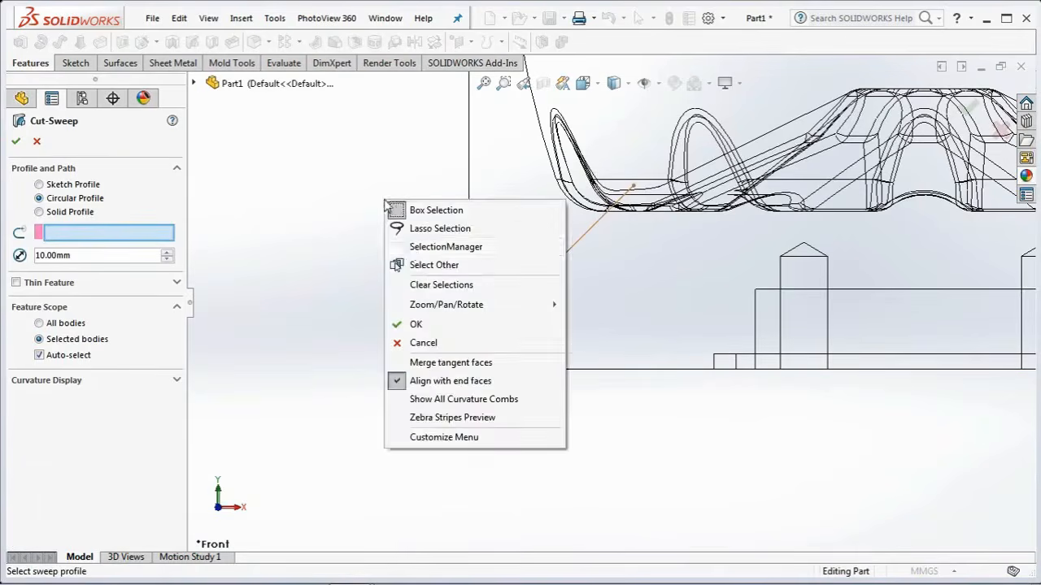
click(439, 247)
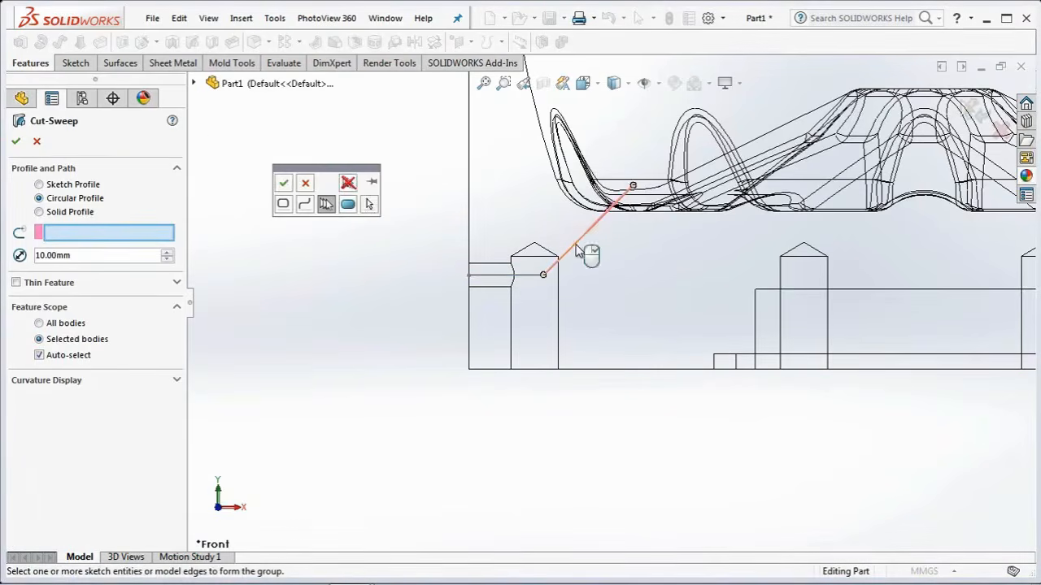
click(284, 185)
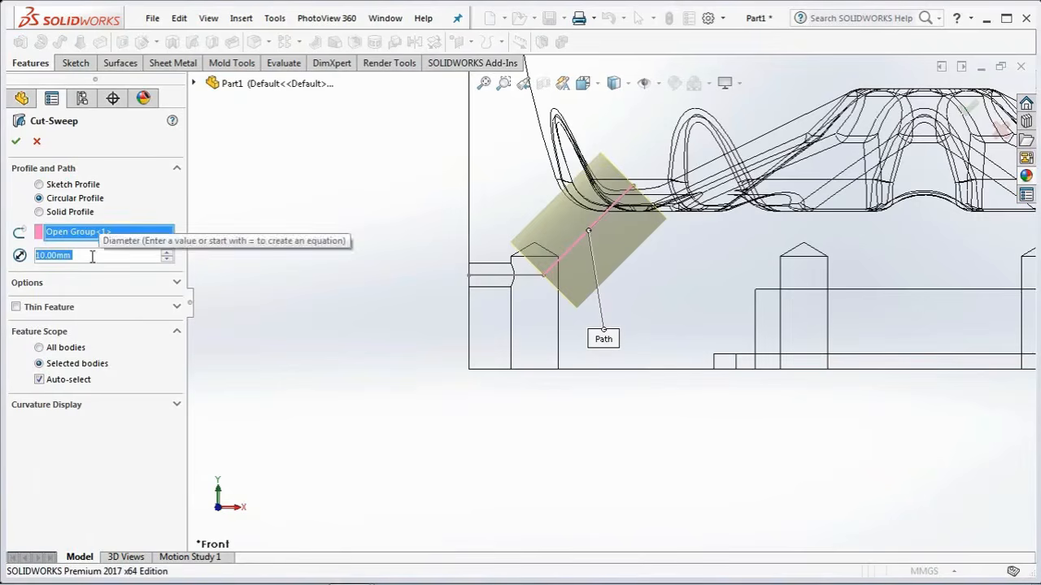
text(1)
key(Return)
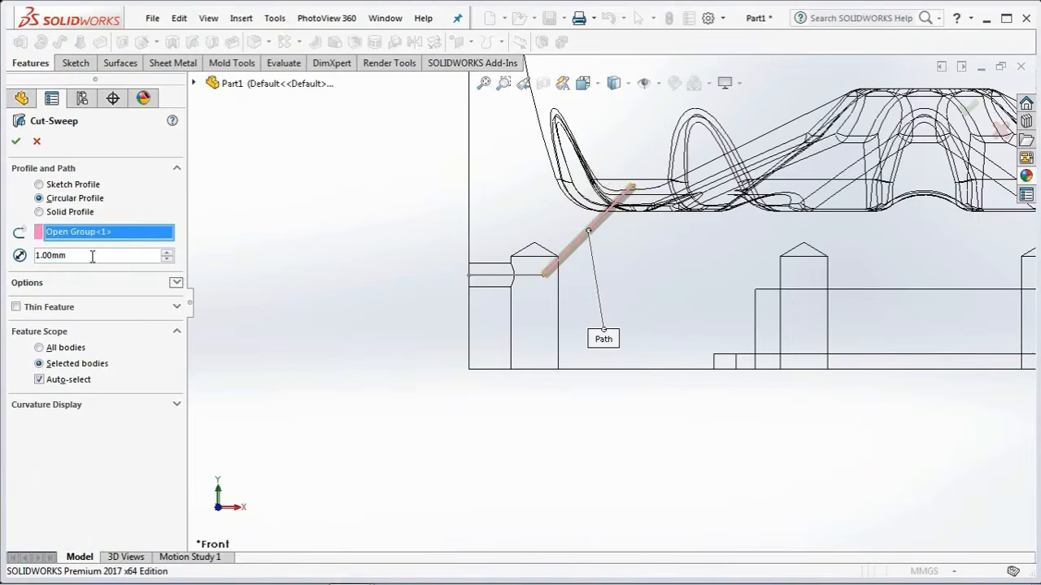
click(17, 143)
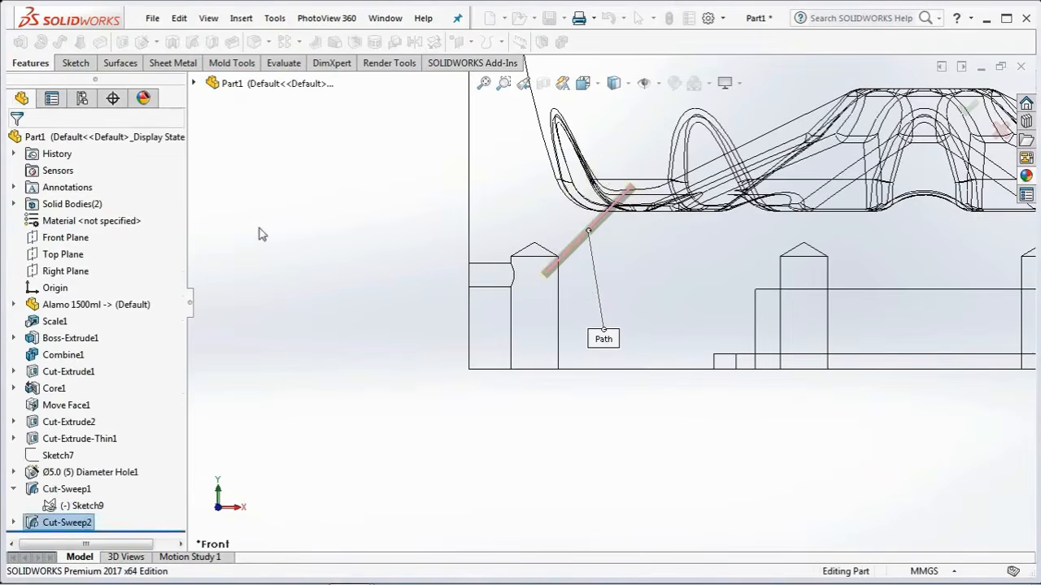
Step: Display the model shaded with edges and examine the swept wind holes in a temporary section at the Front Plane
click(616, 82)
click(616, 105)
click(544, 85)
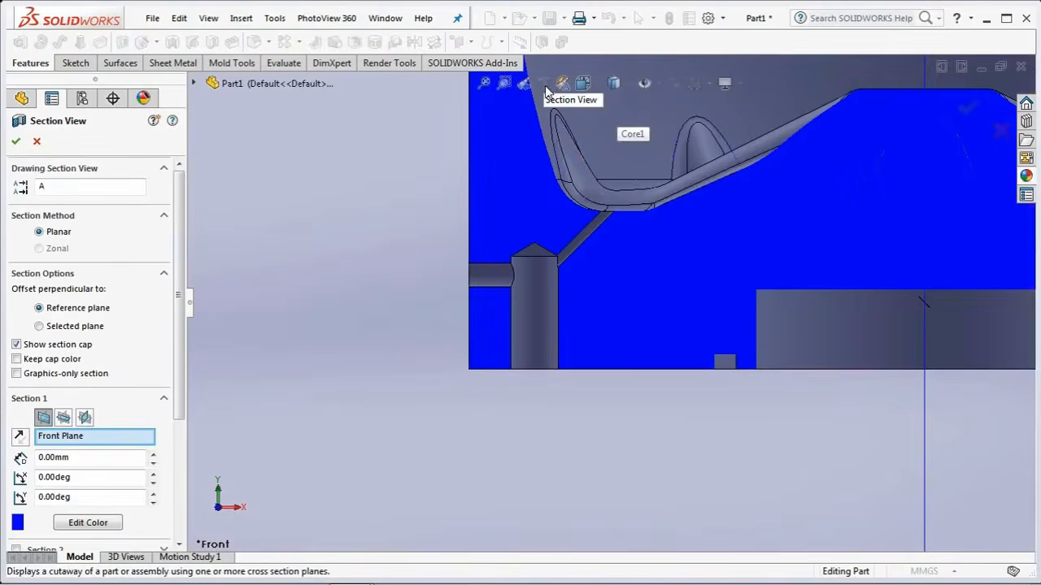
click(968, 110)
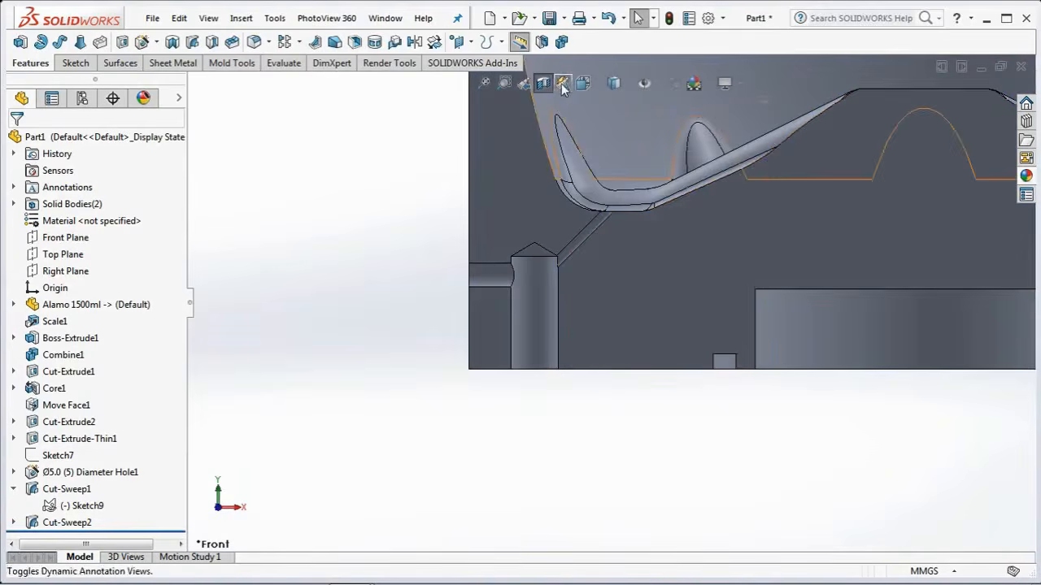
click(544, 84)
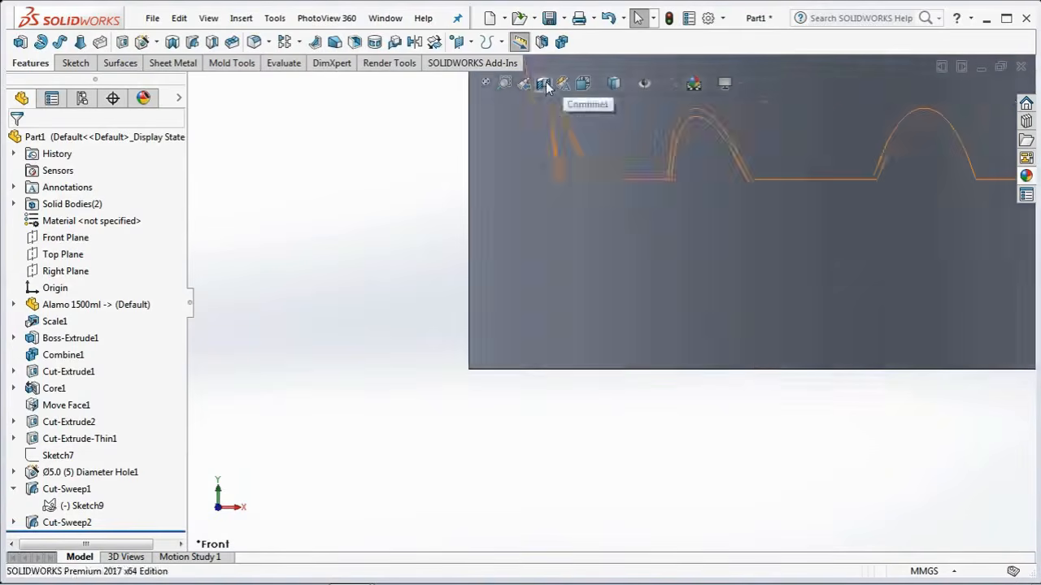
Step: Begin a circular pattern with the outer wall's 2.5 mm swept hole and the cavity floor's 1 mm swept hole as features
scroll(394, 216, up, 4)
middle_drag(426, 301, 397, 244)
scroll(396, 249, up, 1)
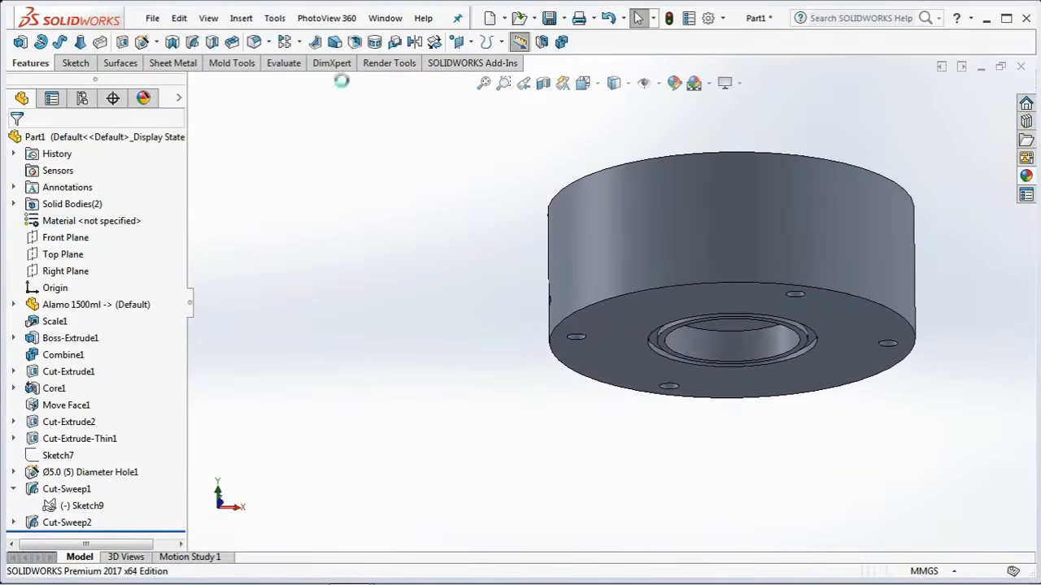
click(298, 43)
click(313, 78)
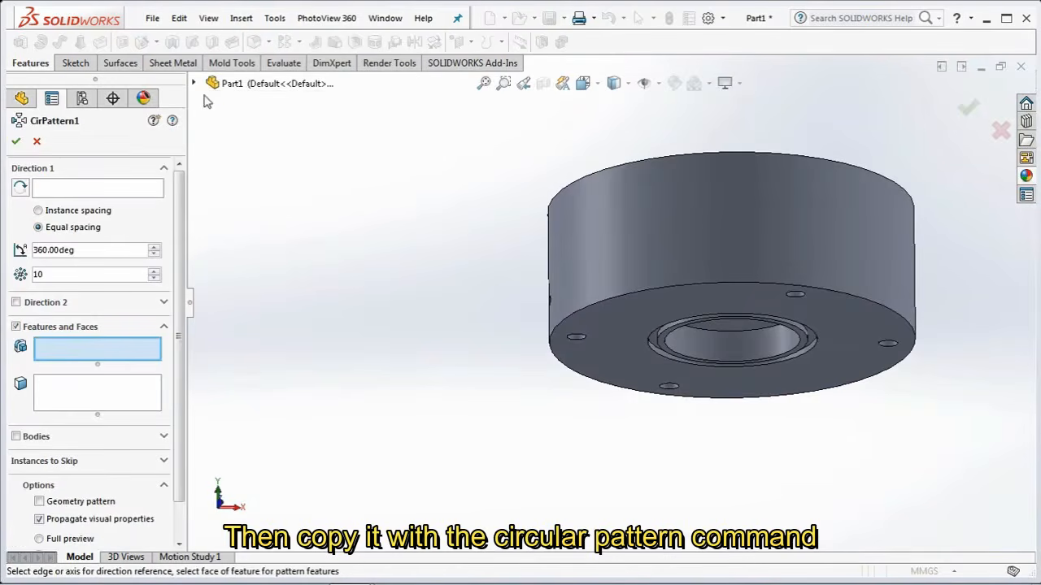
middle_drag(423, 295, 615, 371)
scroll(609, 251, down, 5)
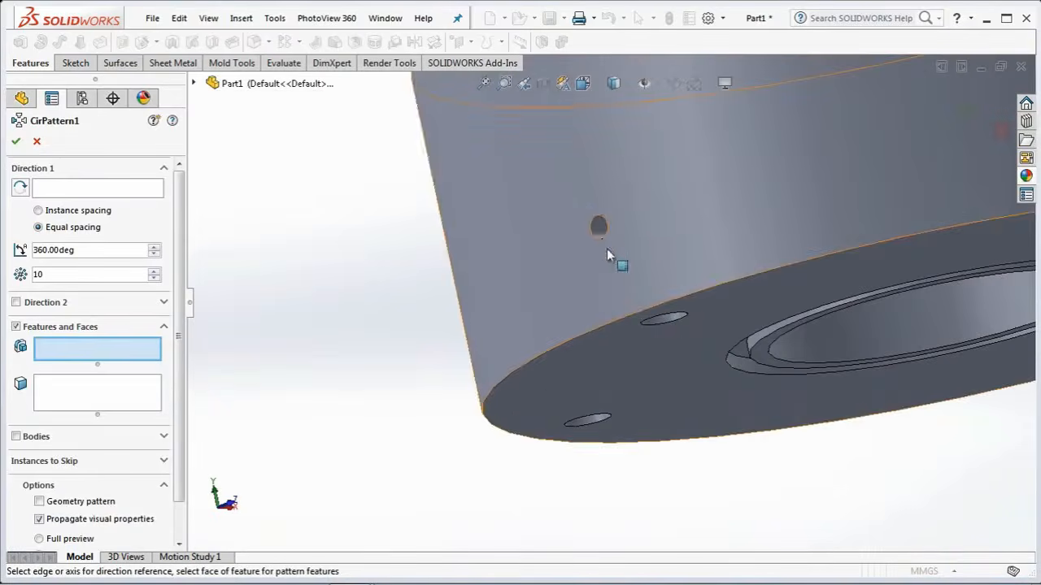
click(599, 231)
scroll(605, 228, up, 3)
middle_drag(605, 229, 659, 160)
scroll(659, 160, down, 3)
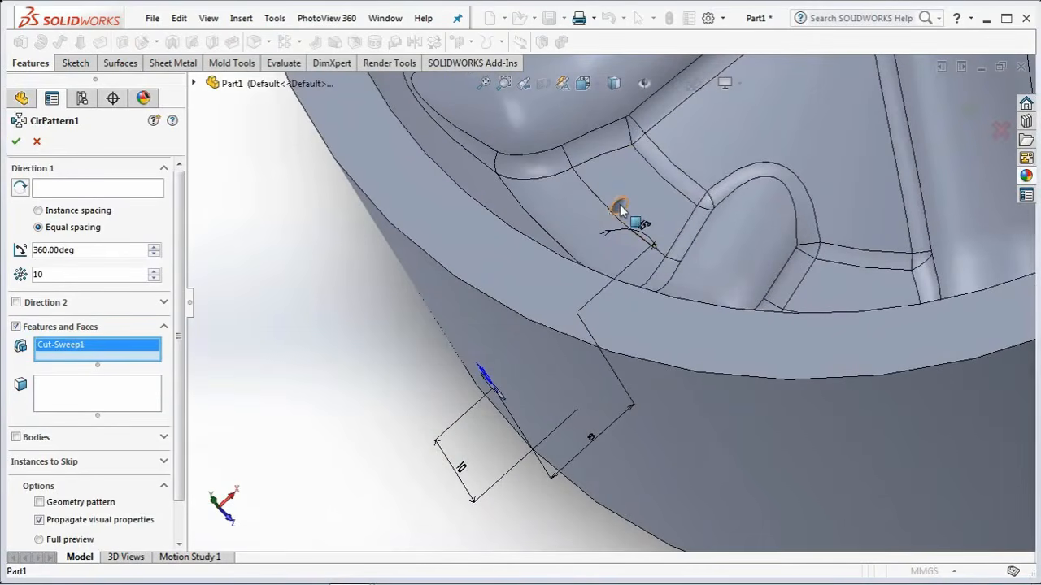
click(620, 210)
scroll(620, 209, up, 4)
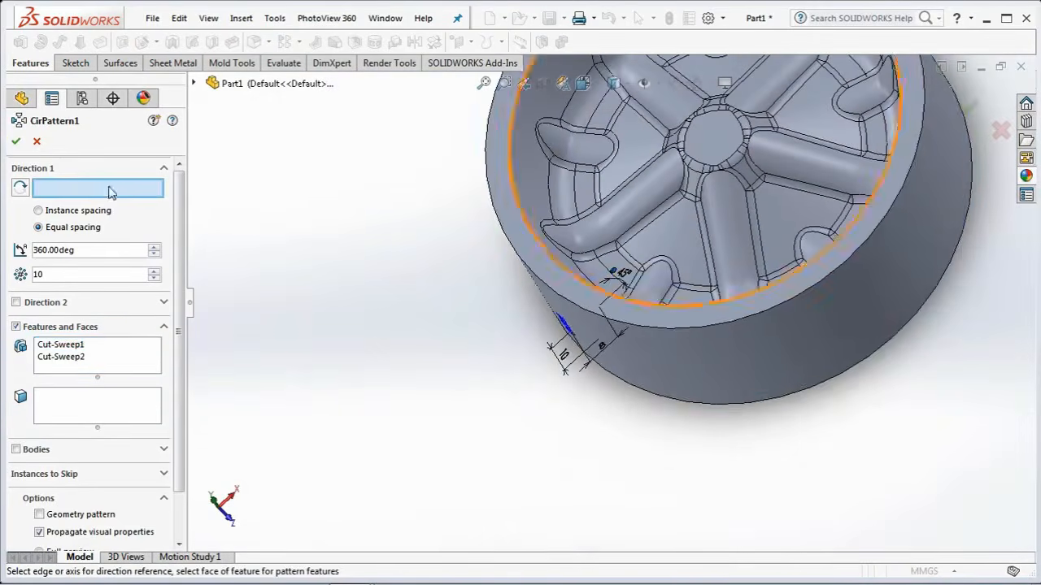
Step: Create the pattern around the insert's outer cylindrical face with 10 equally spaced instances over 360°
click(681, 351)
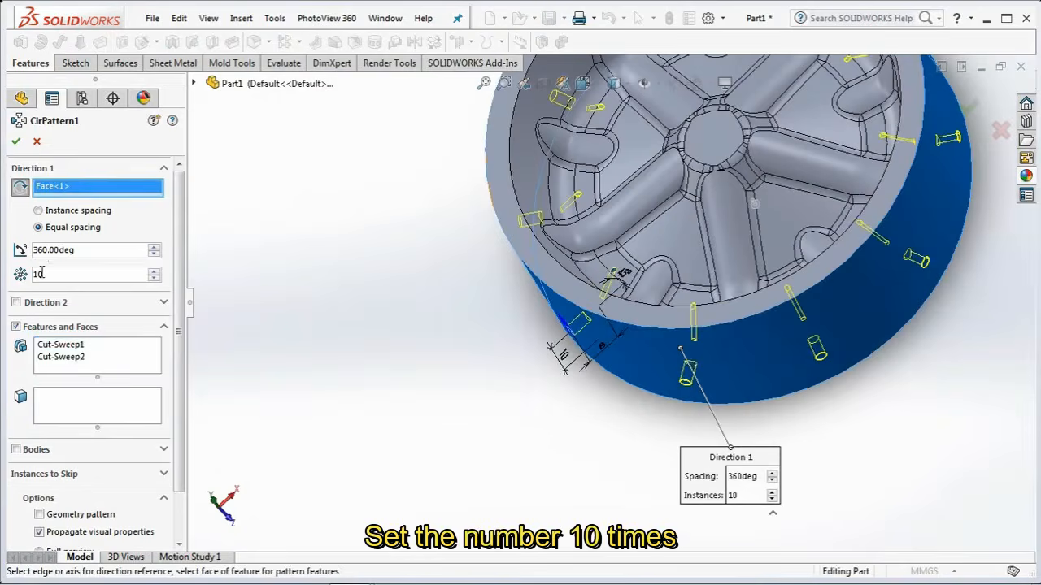
scroll(379, 303, up, 2)
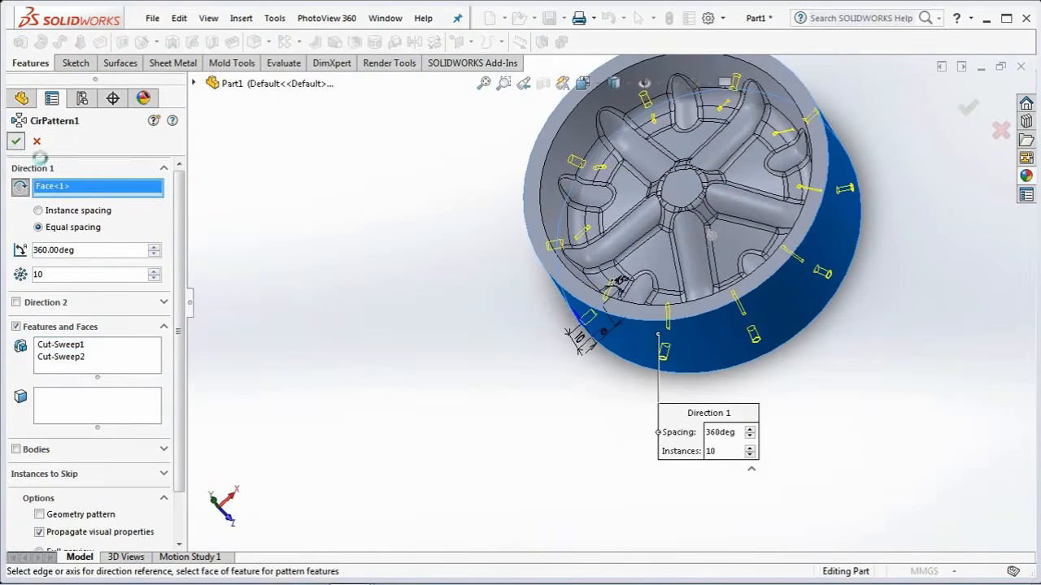
click(16, 141)
Step: Start a revolved cut sketch on the Front Plane and draw a vertical centerline about 19.6 mm long from the origin to the insert's top edge
middle_drag(475, 349, 504, 221)
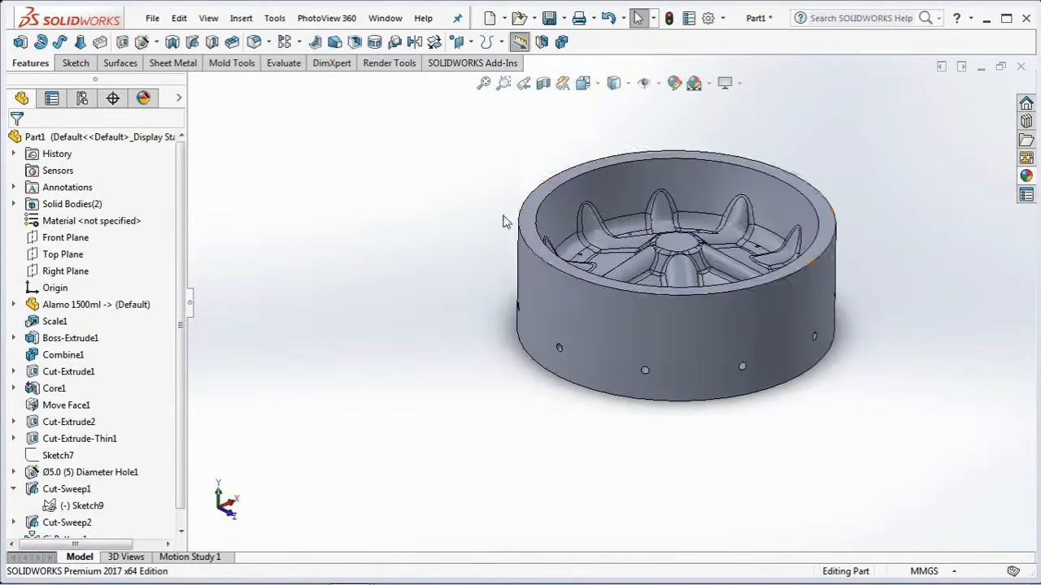
click(581, 88)
click(605, 147)
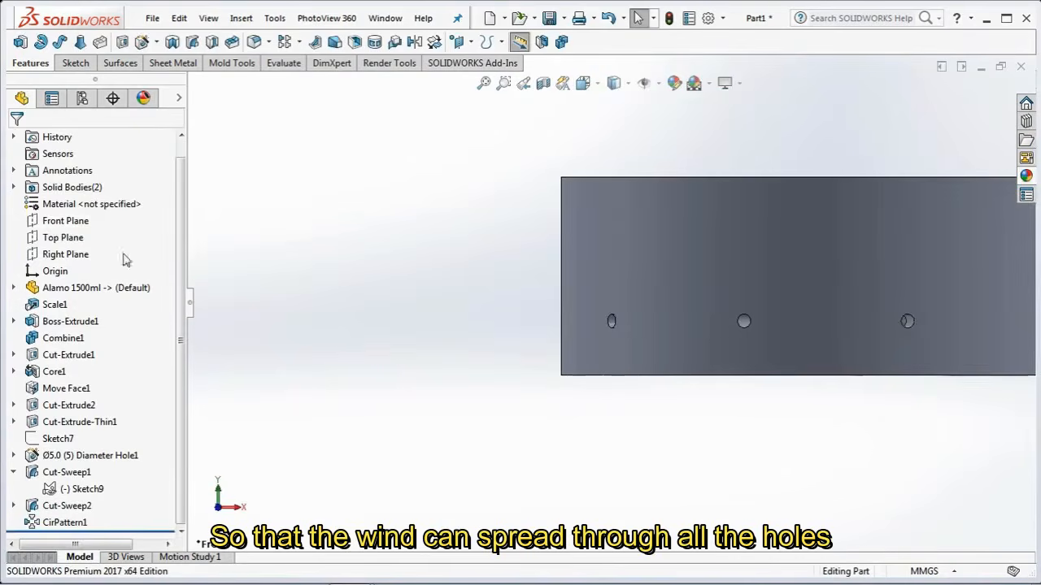
click(57, 222)
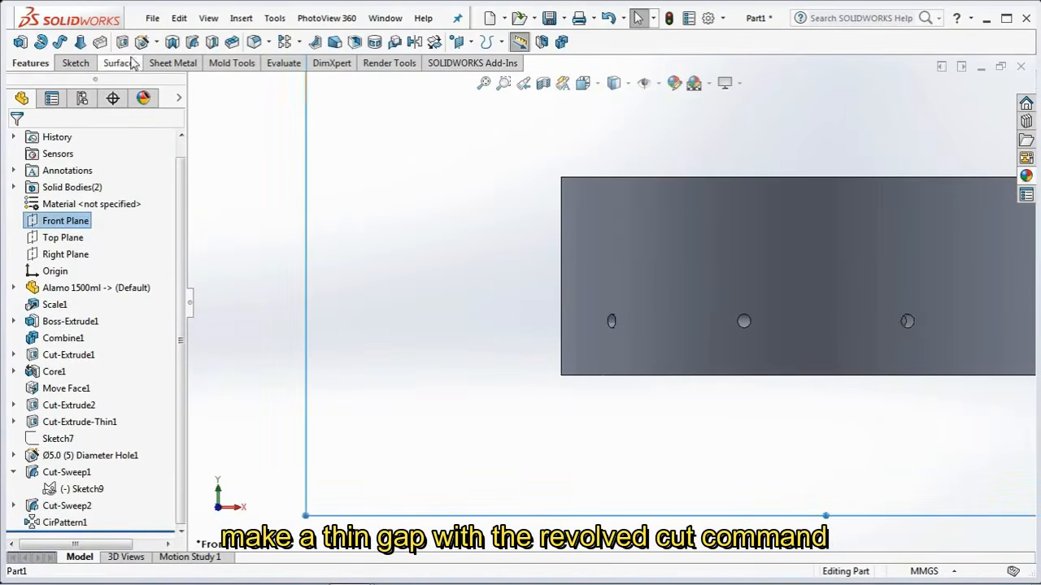
click(171, 44)
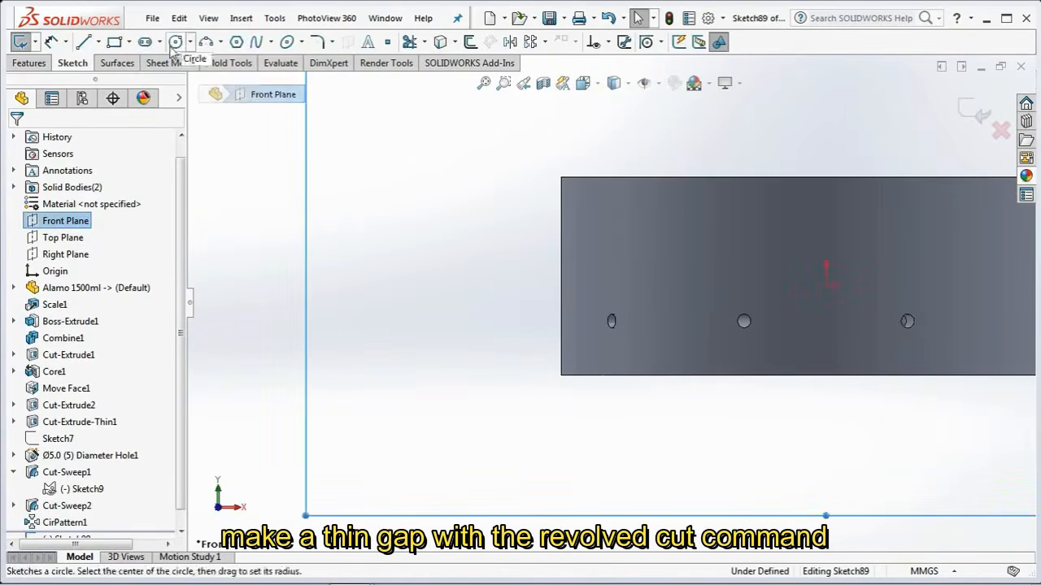
click(98, 42)
click(102, 76)
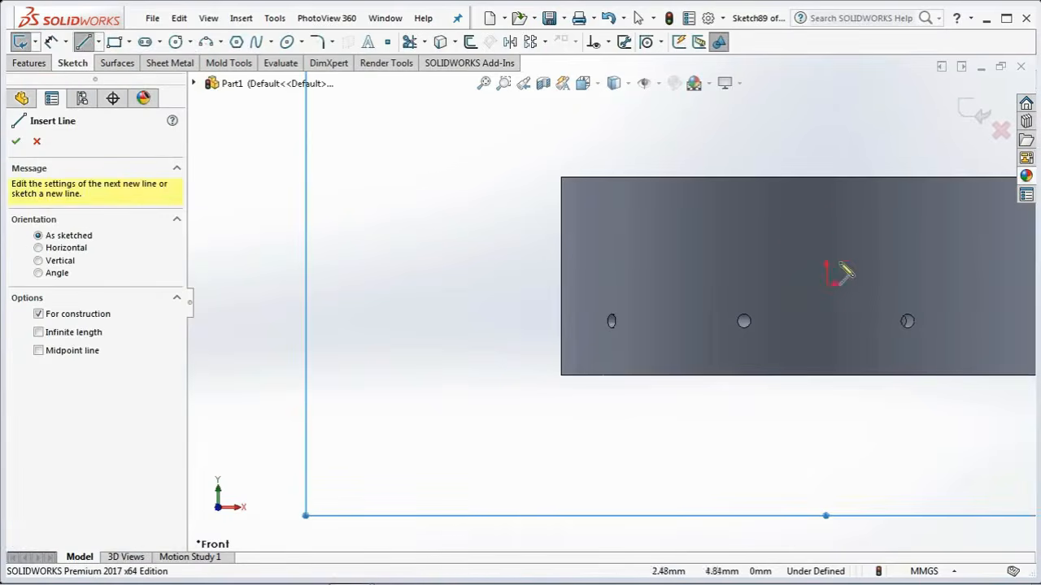
click(826, 283)
click(826, 177)
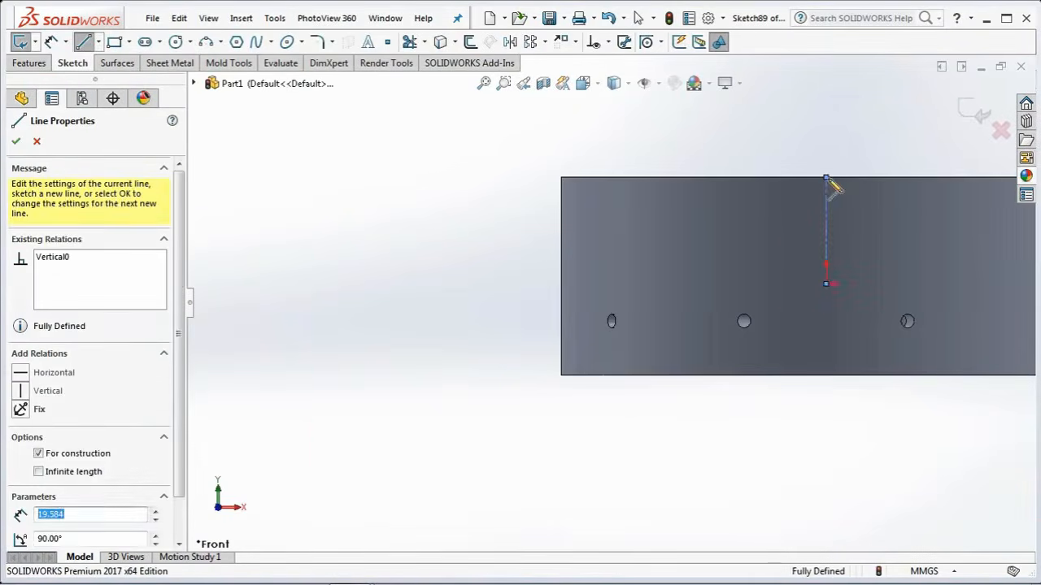
right_click(833, 187)
click(854, 186)
Step: Sketch a corner rectangle about 1.8 mm wide and 12.3 mm high inward from the insert's outer side edge, level with the wall holes
click(129, 42)
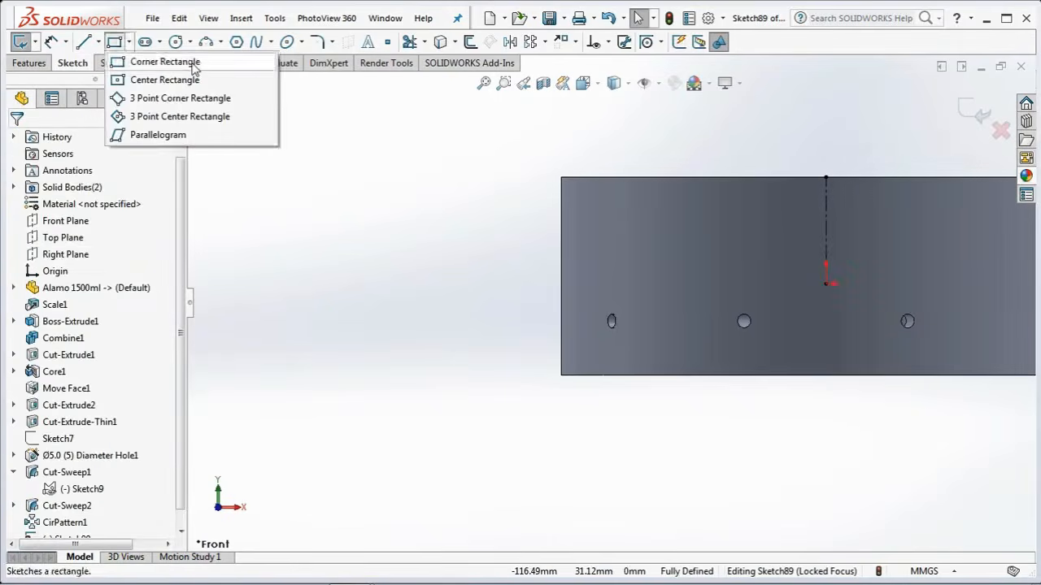
click(162, 63)
click(561, 279)
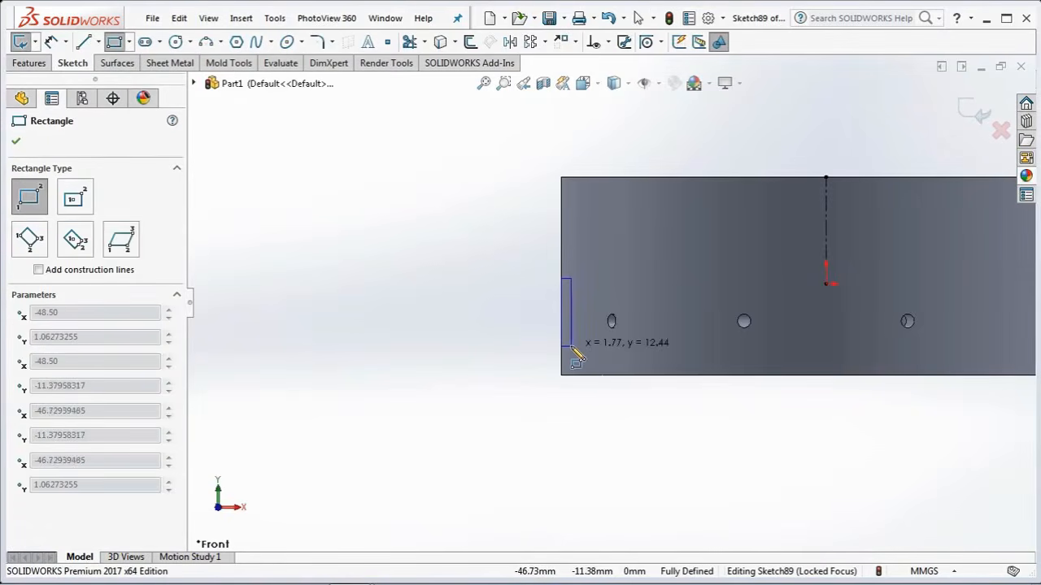
click(570, 345)
Step: Dimension the rectangle's width to 0.35 mm and its height to 8 mm
click(49, 44)
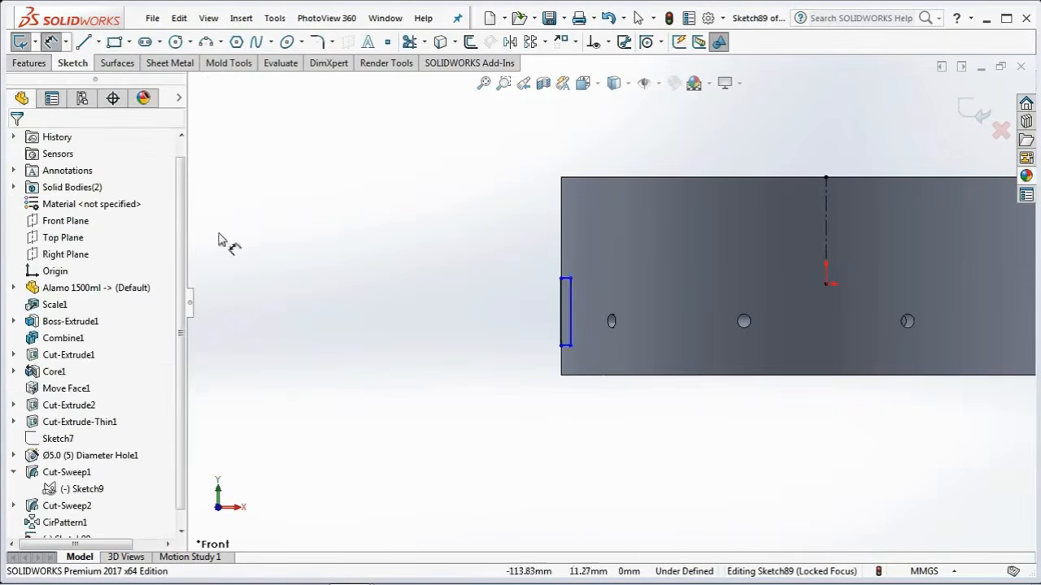
click(561, 293)
click(571, 325)
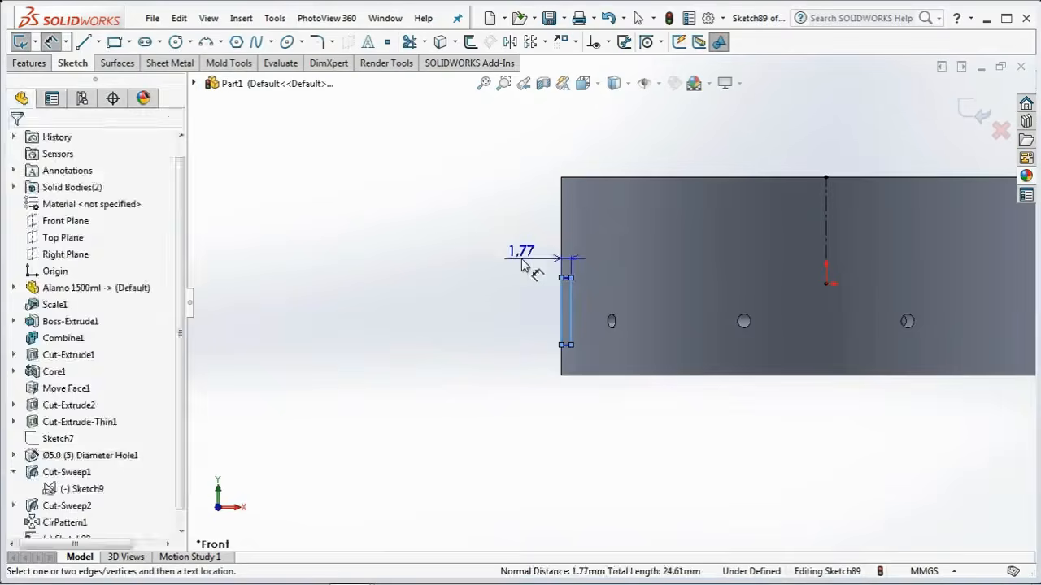
click(524, 263)
text(0.35)
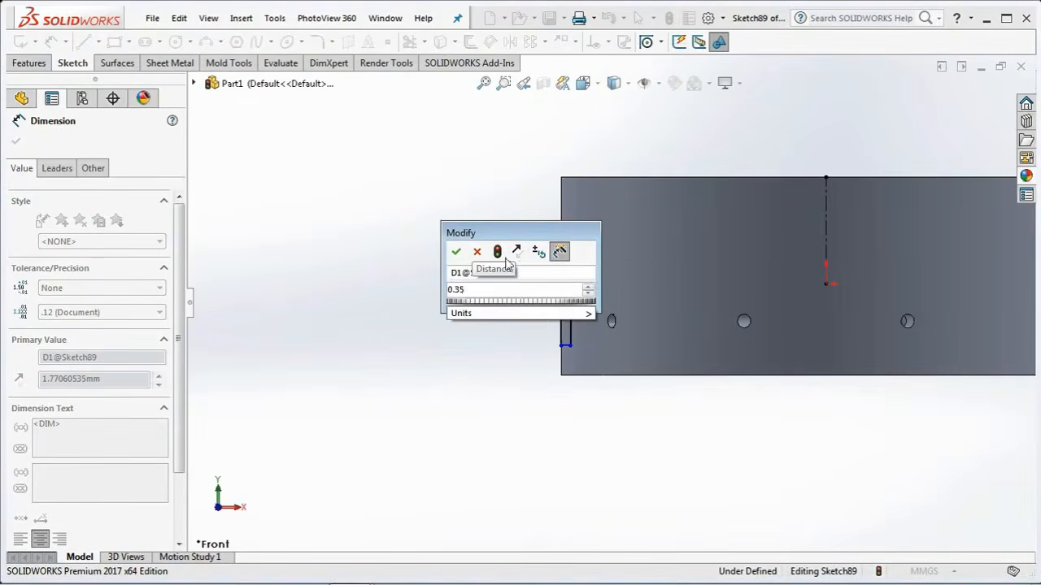
key(Return)
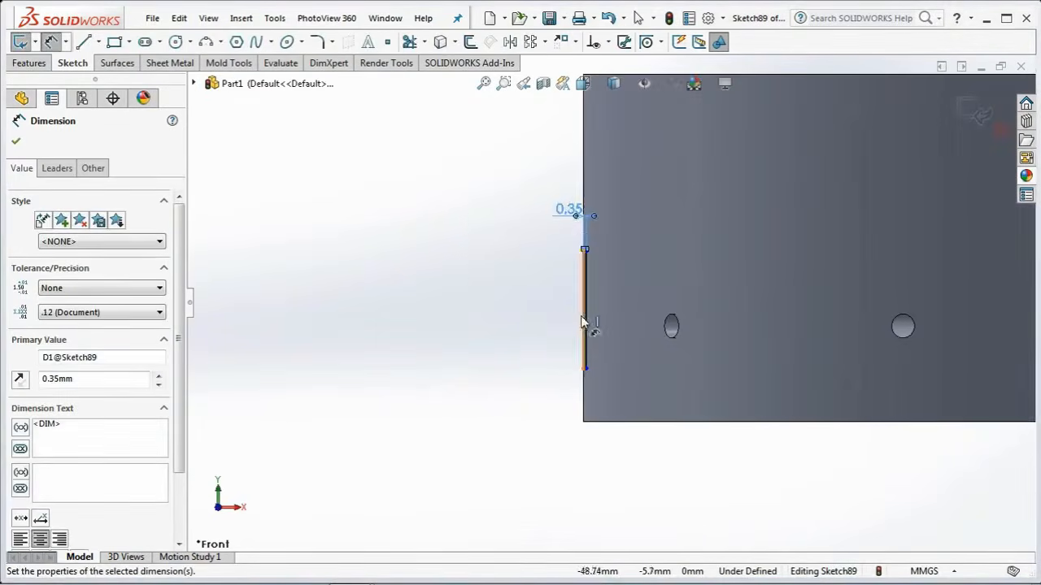
click(582, 322)
click(528, 309)
text(8)
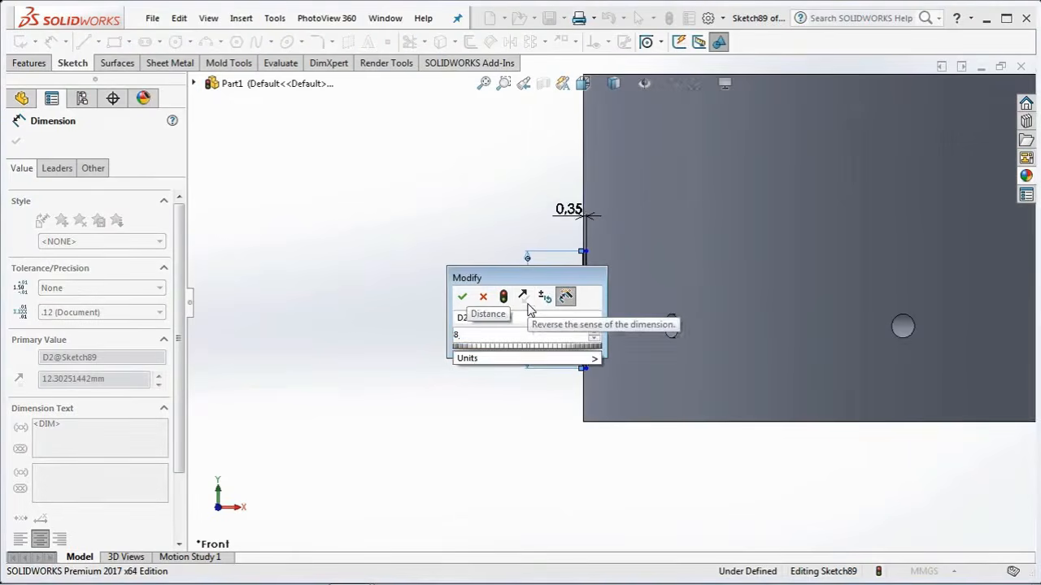
click(462, 297)
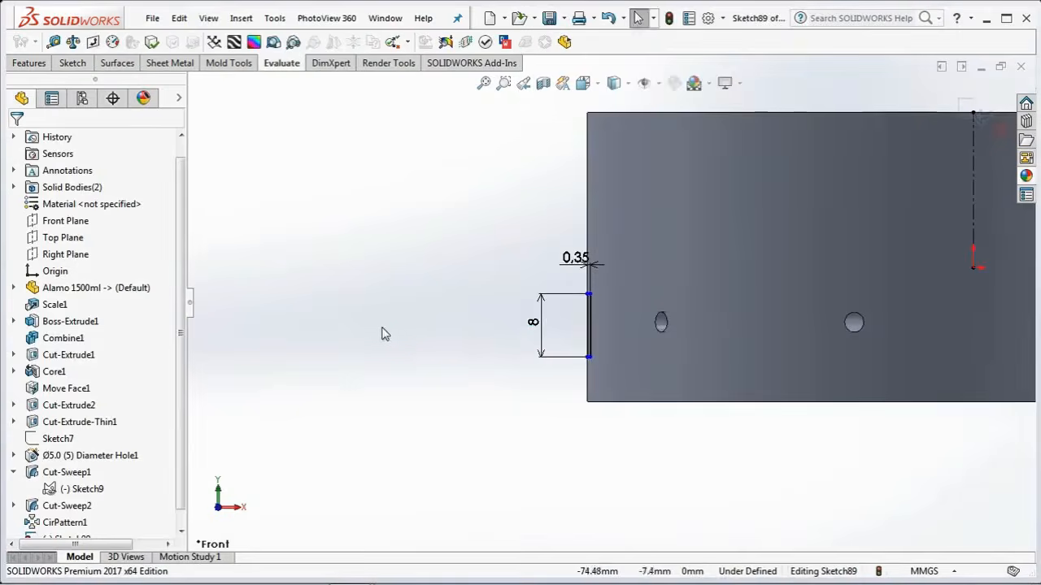
Step: Dimension the rectangle's lower corner 7.5 mm above the insert's underside
middle_drag(386, 334, 268, 226)
click(77, 64)
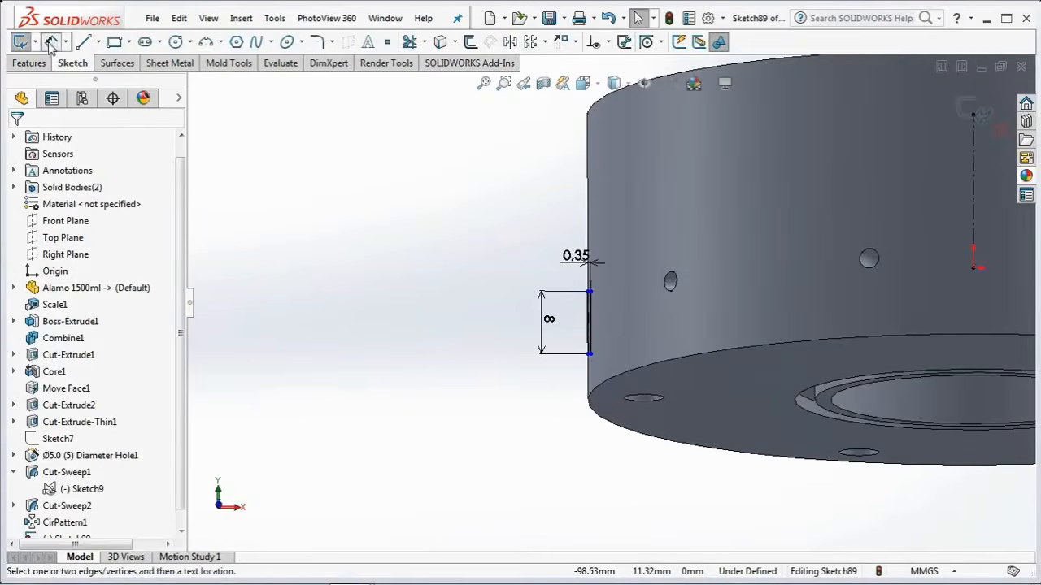
click(591, 355)
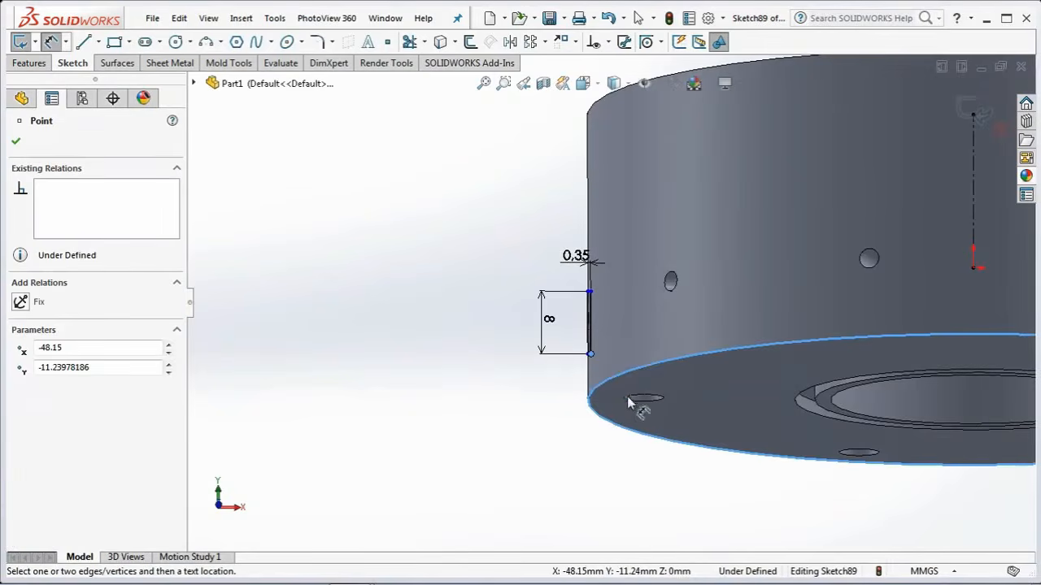
click(557, 393)
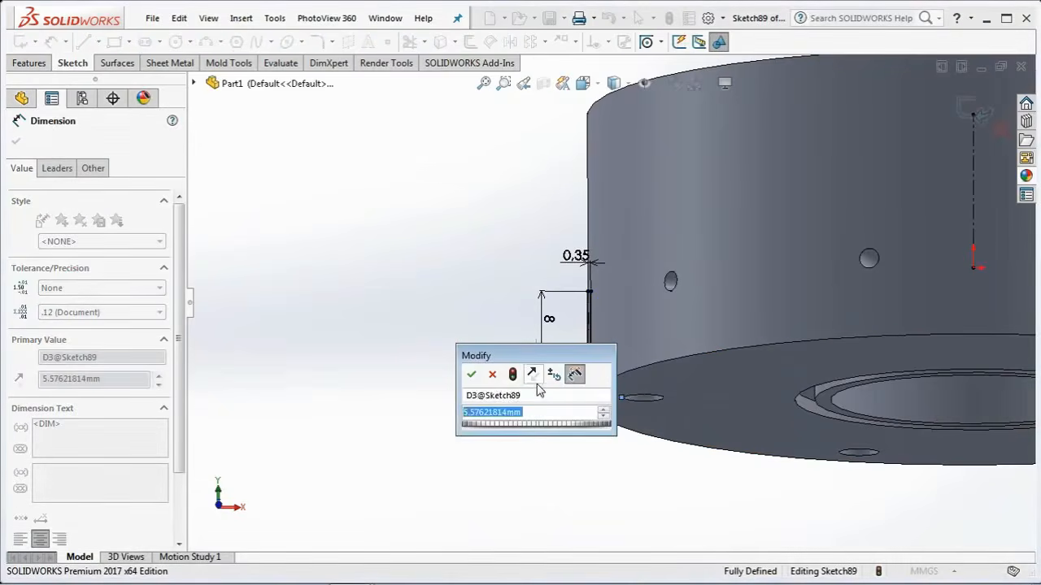
text(7.5)
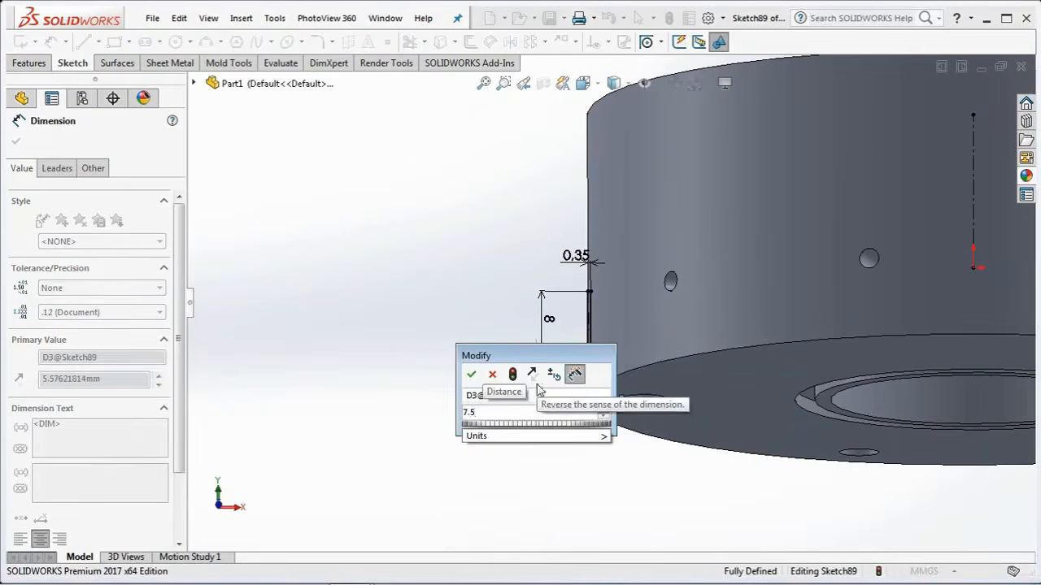
click(471, 374)
Step: Finish the sketch and revolve the cut 360° around the centerline, Blind, to form the gap across the wall holes
scroll(612, 309, up, 3)
click(979, 122)
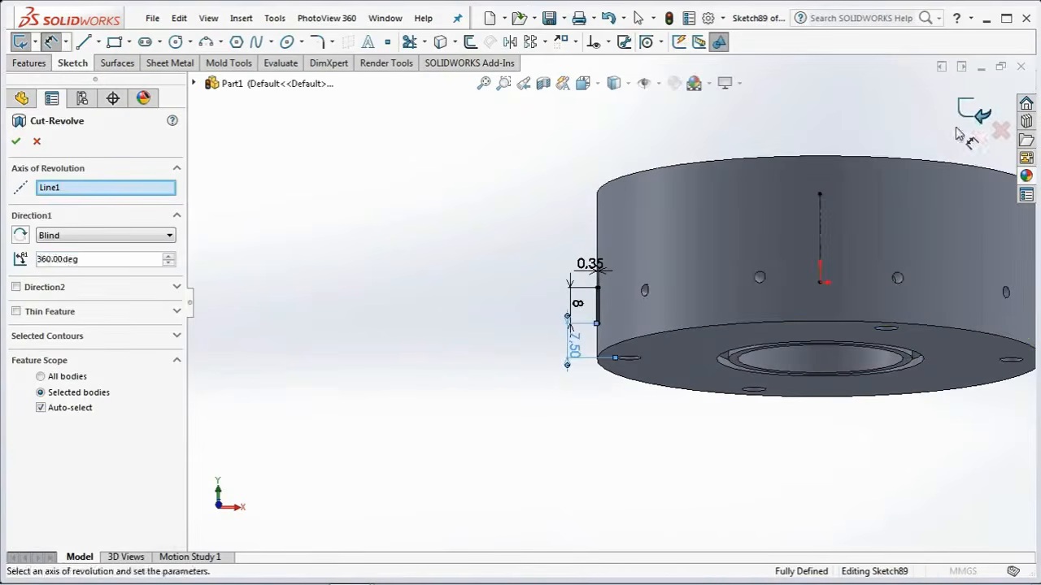
click(15, 142)
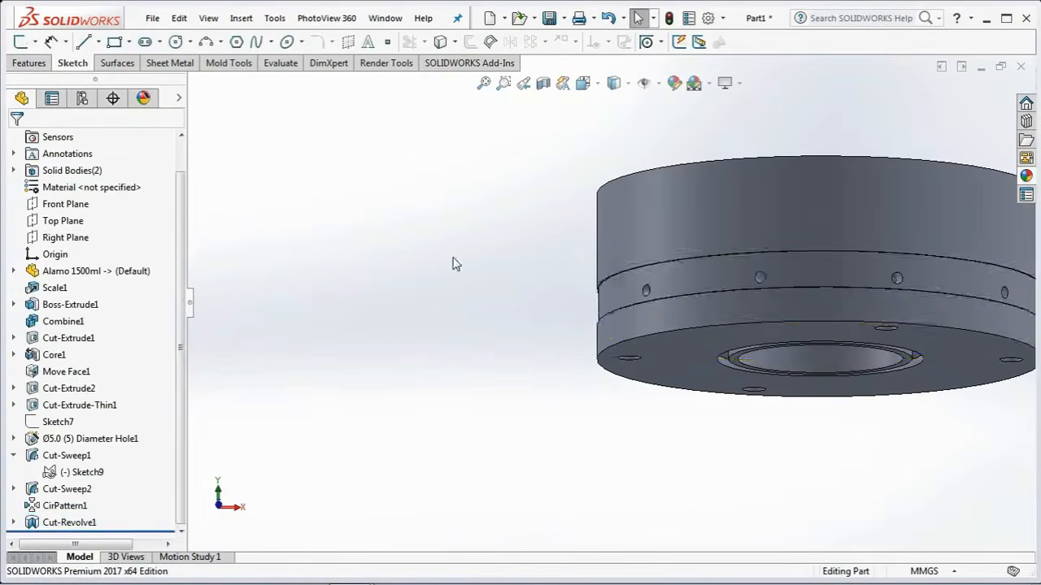
middle_drag(453, 262, 452, 357)
scroll(452, 350, up, 4)
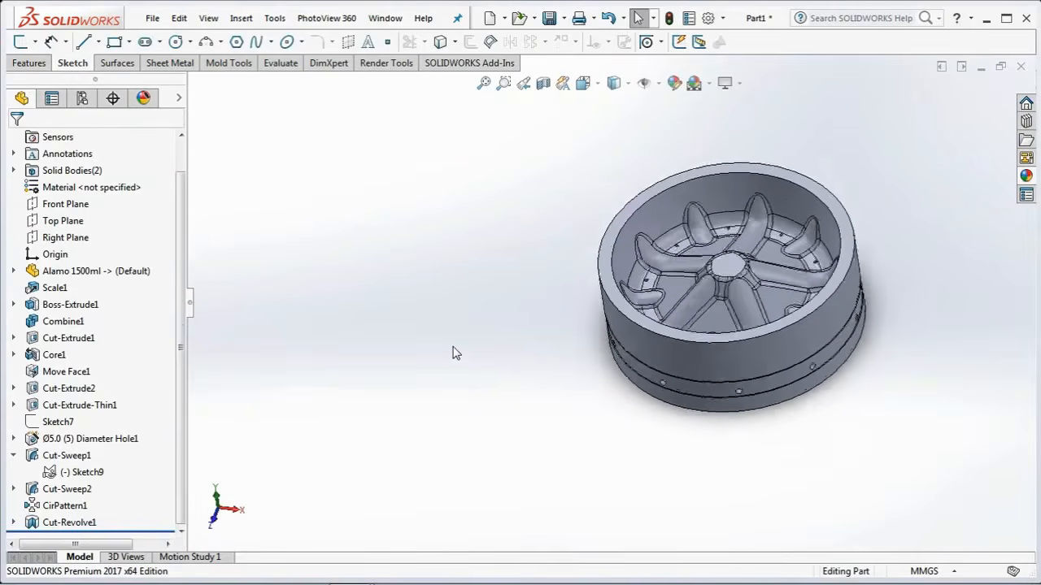
scroll(736, 187, down, 1)
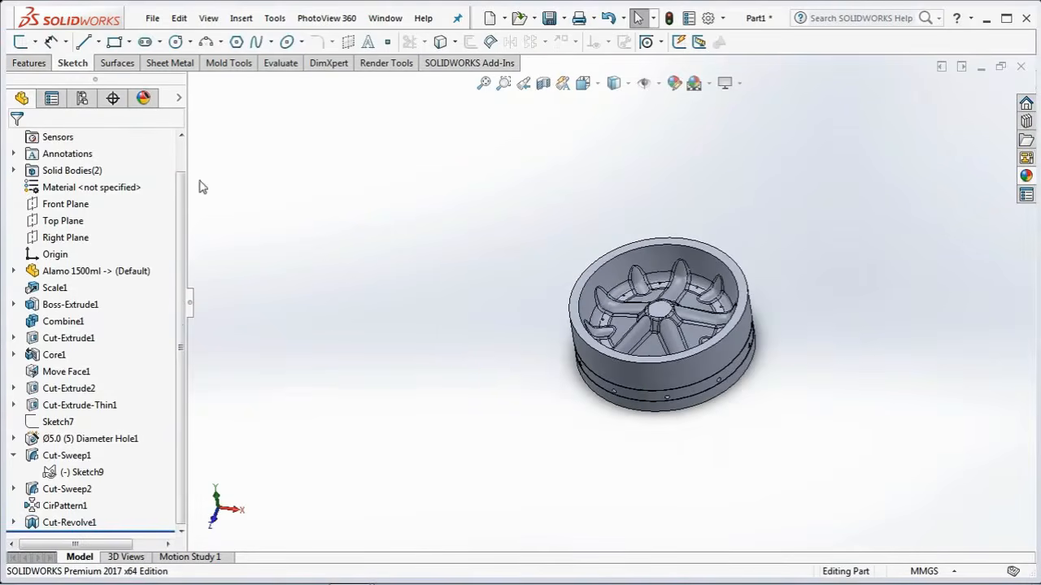
Step: Show the main mold block body Core1[1] and hide the base insert body Cut-Revolve1
click(13, 170)
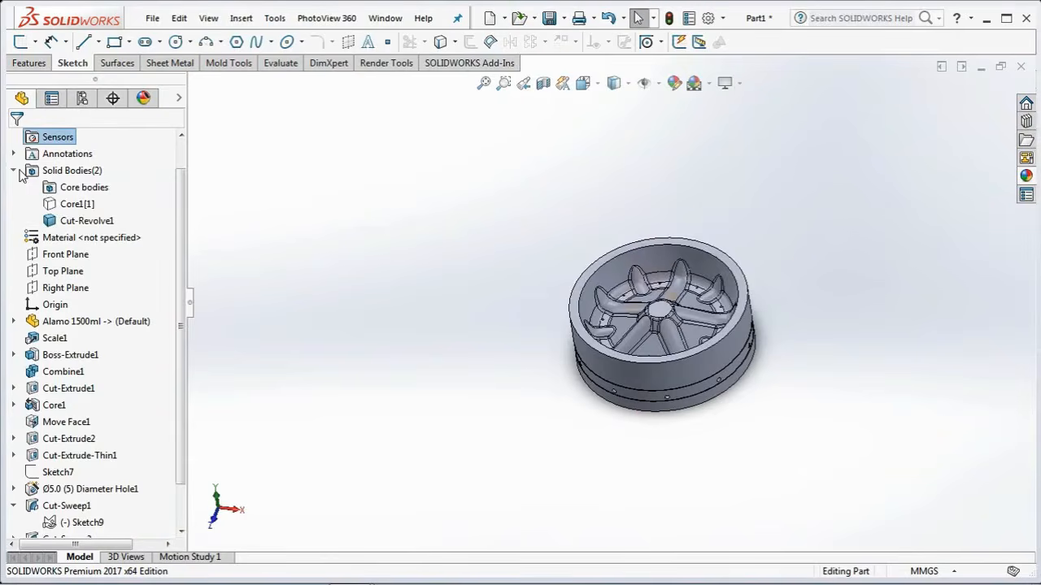
click(69, 204)
click(81, 220)
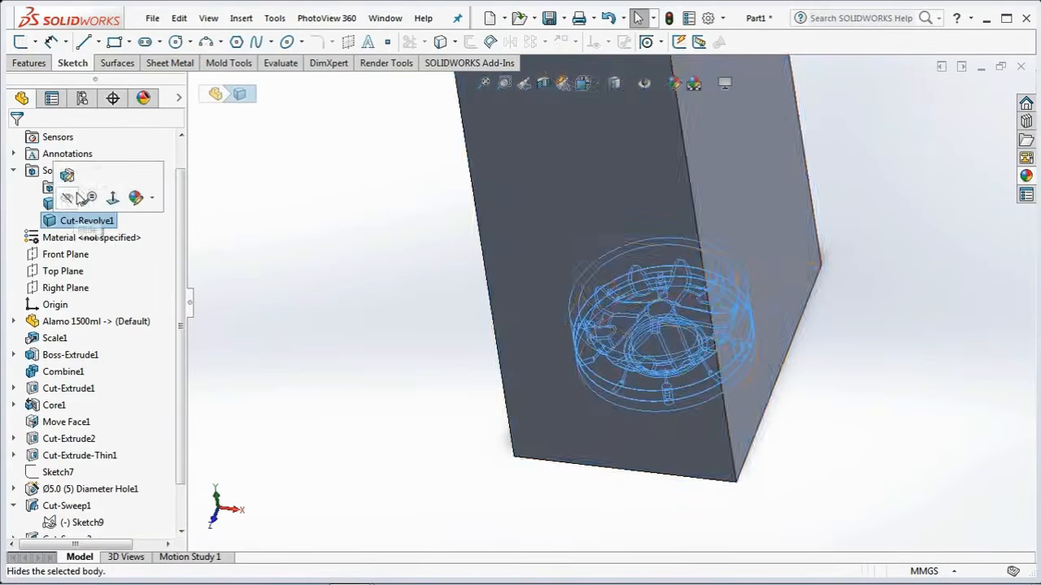
click(69, 204)
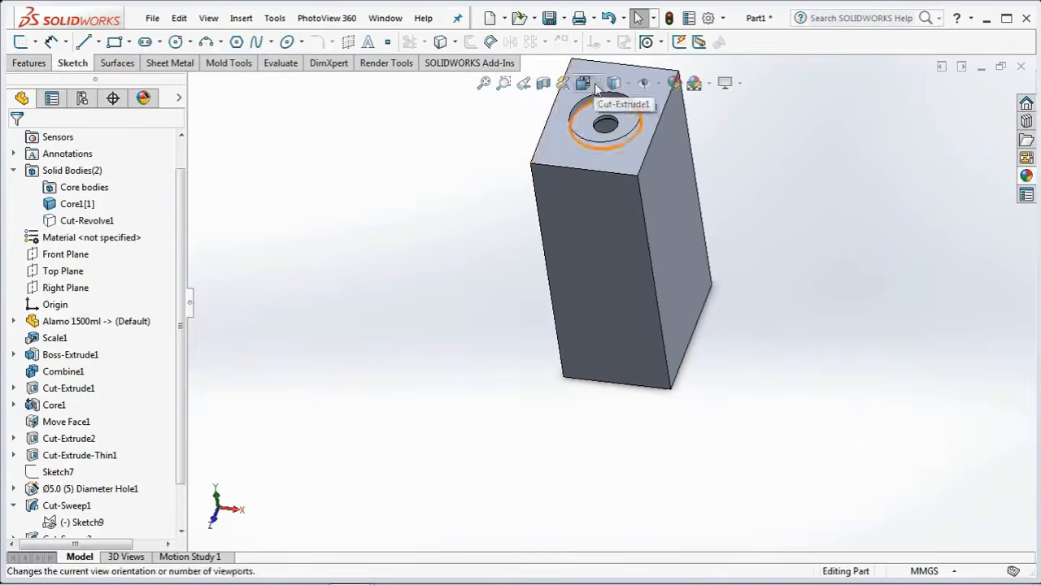
Step: Display the mold block from the front in wireframe
click(583, 82)
click(608, 151)
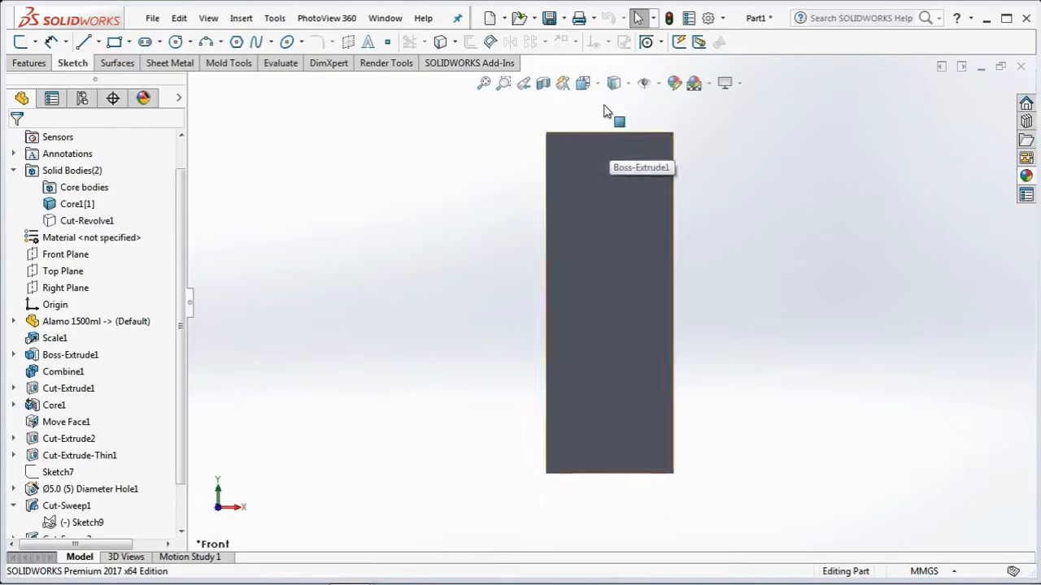
click(615, 82)
click(621, 161)
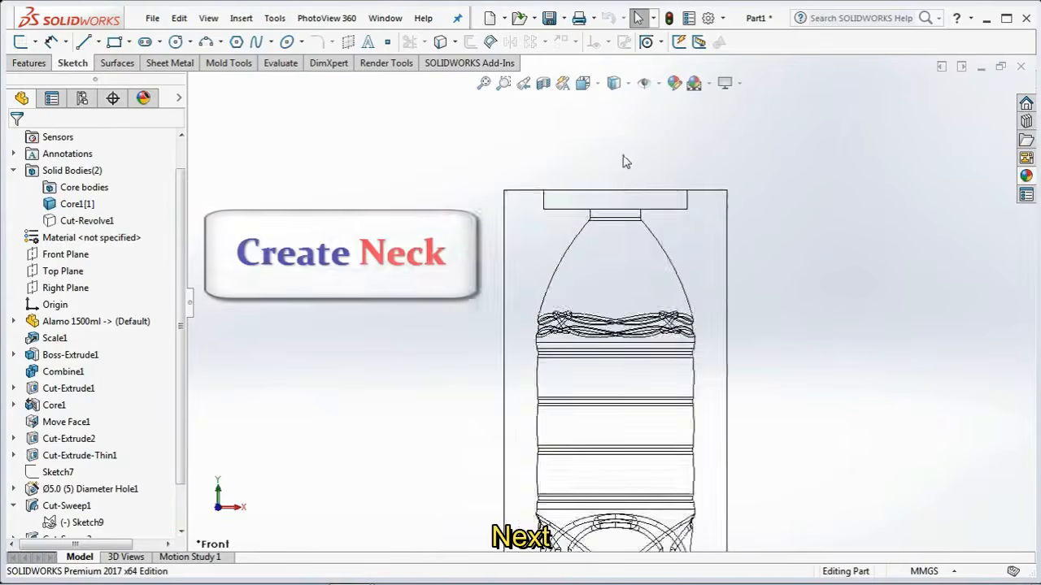
Step: Start a revolved boss sketch on the Front Plane and draw a vertical centerline from the neck recess floor's midpoint to the block's top edge
click(66, 255)
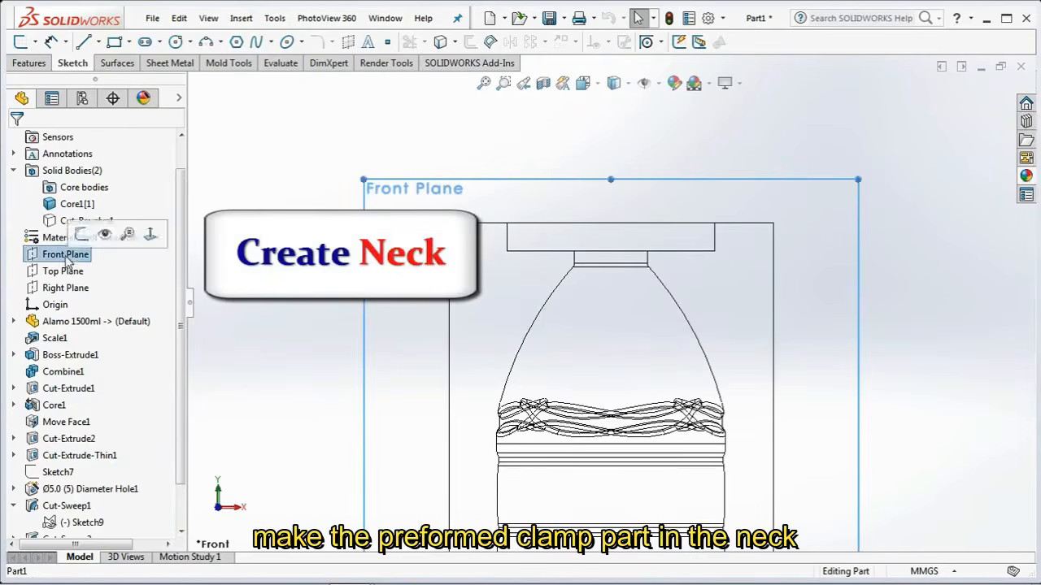
click(28, 63)
click(41, 42)
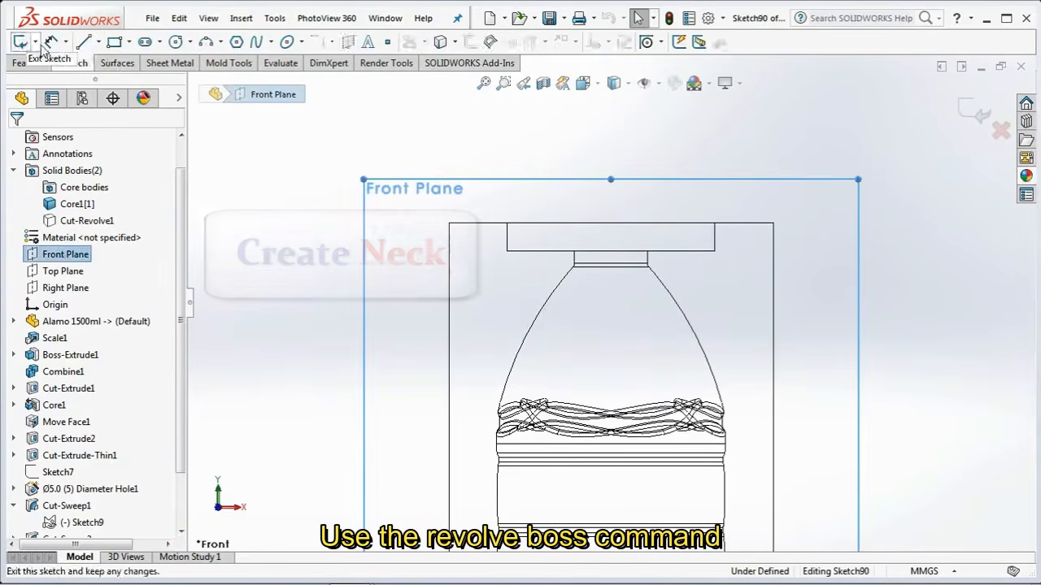
click(97, 42)
click(103, 84)
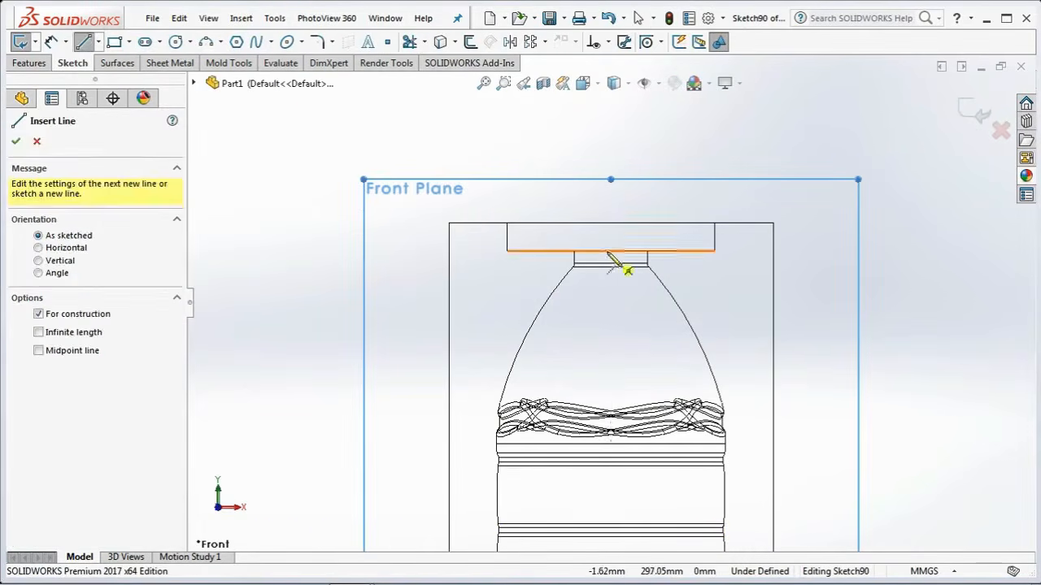
click(611, 250)
click(611, 223)
right_click(617, 234)
click(651, 235)
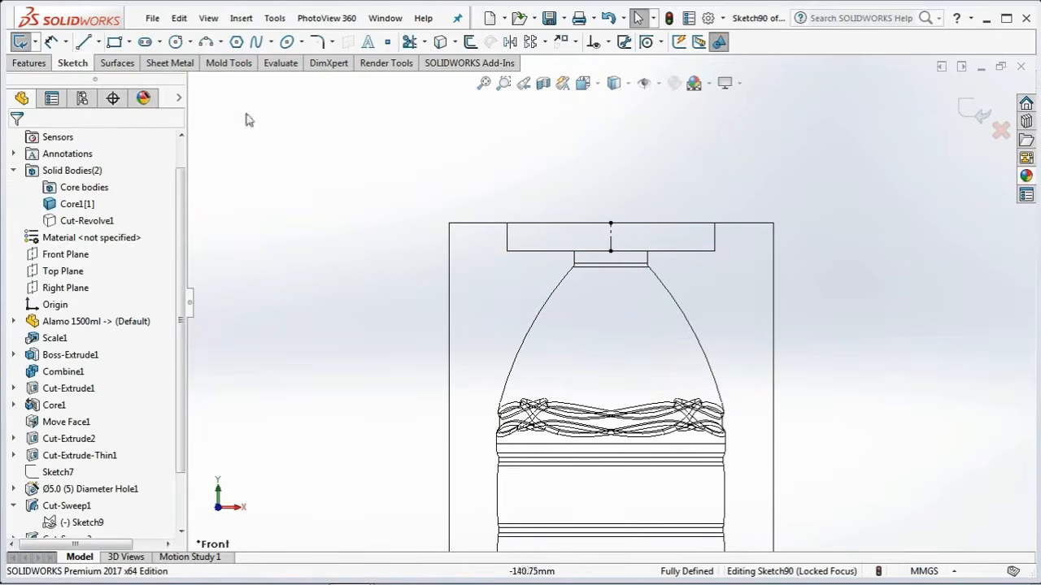
Step: Sketch a closed stepped neck profile from the recess floor to above the block, about 20.4 mm wide on top and 15.5 mm at the base
click(83, 43)
scroll(553, 242, down, 3)
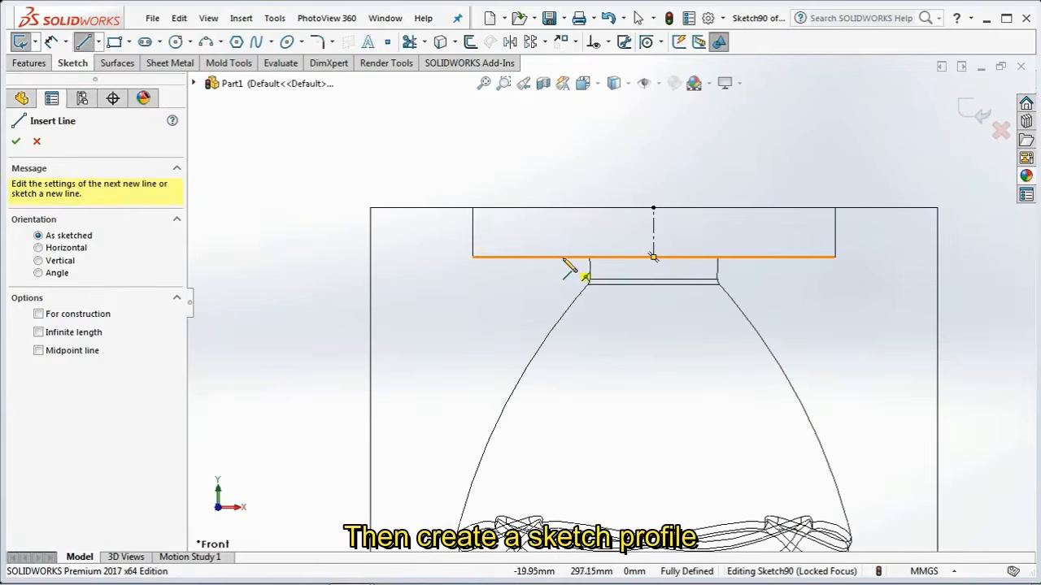
click(542, 257)
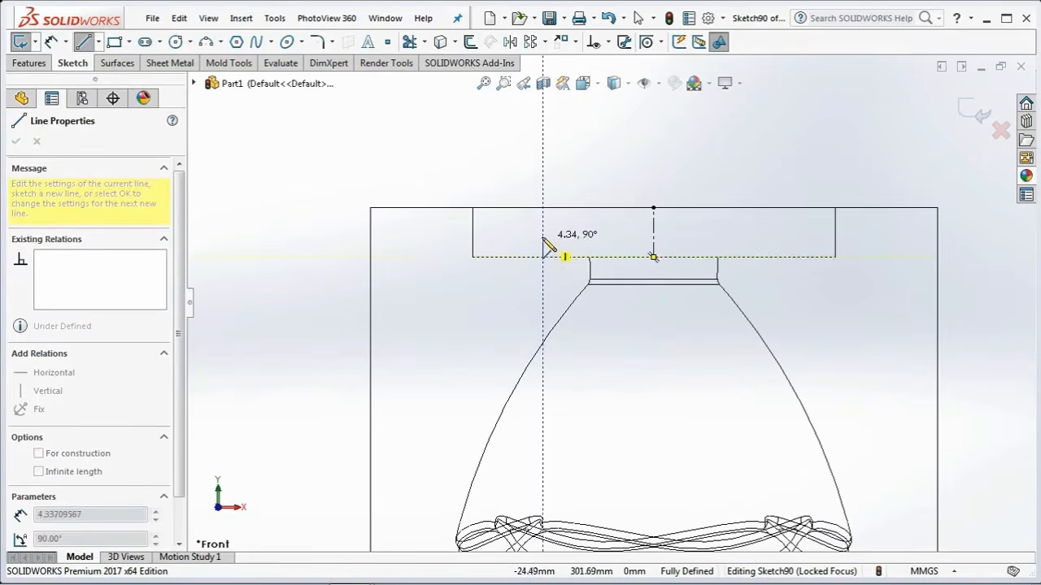
click(585, 239)
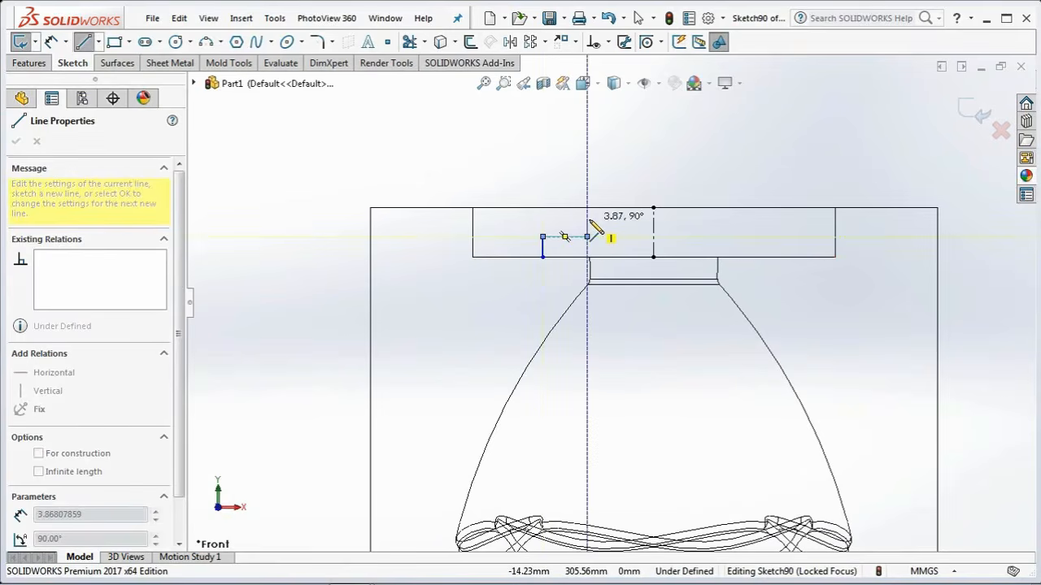
click(587, 237)
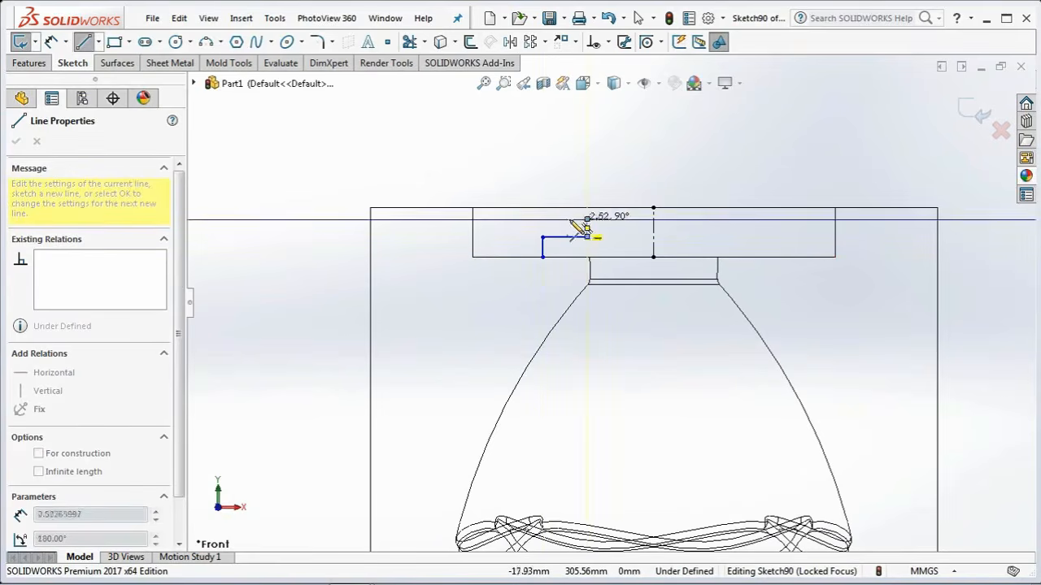
click(565, 151)
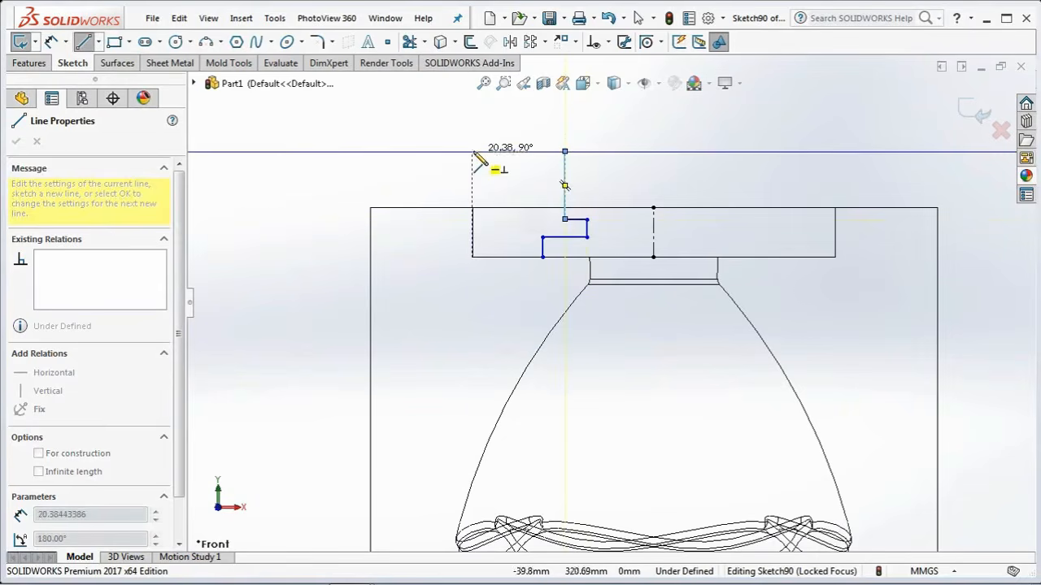
click(473, 151)
click(471, 257)
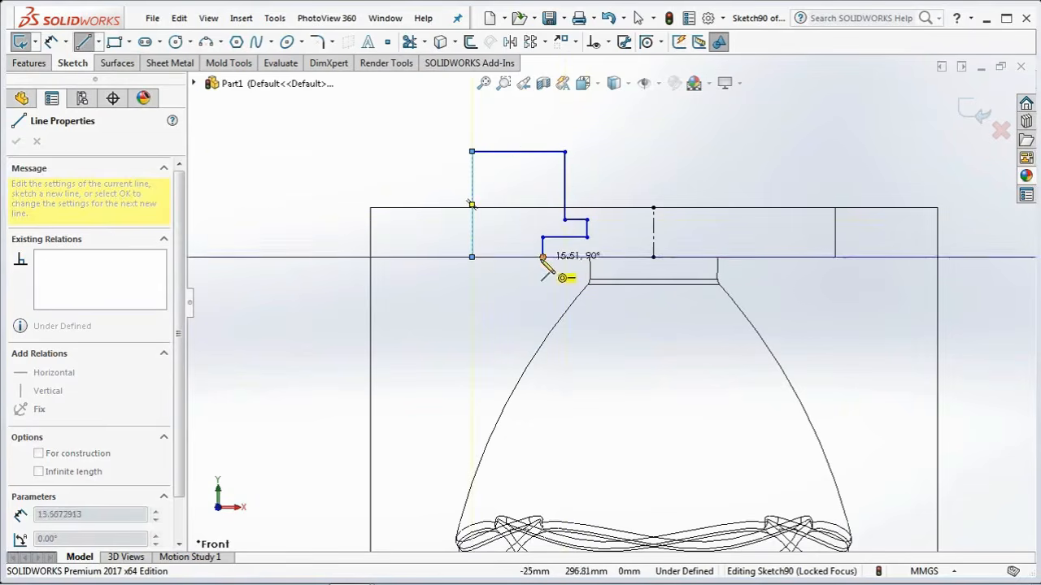
click(543, 257)
Step: Dimension the neck profile's short lower vertical edge to 3 mm and the projecting lip's thickness to 2 mm
click(51, 41)
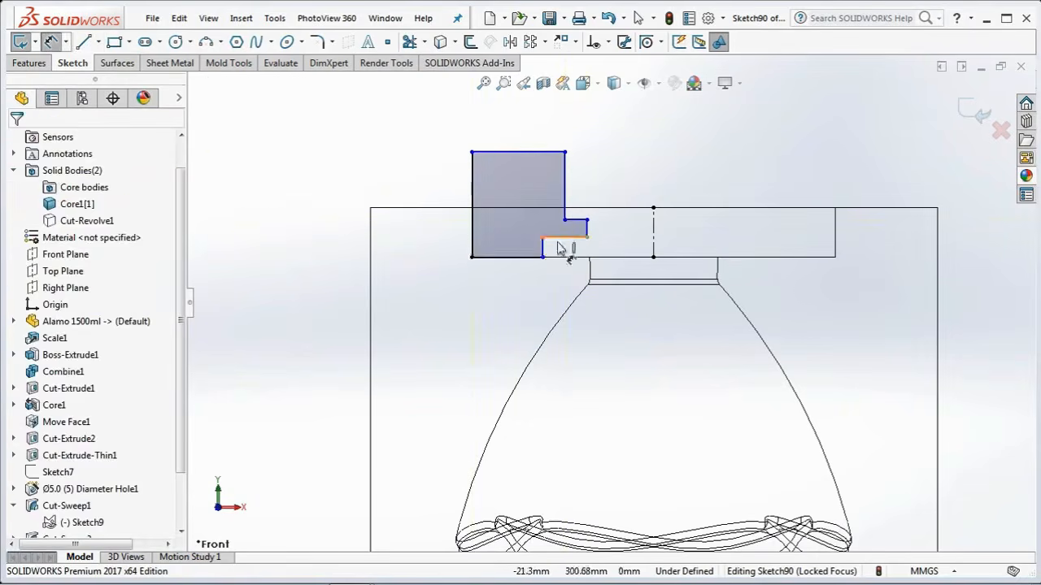
scroll(563, 245, down, 3)
click(542, 271)
click(512, 277)
text(3)
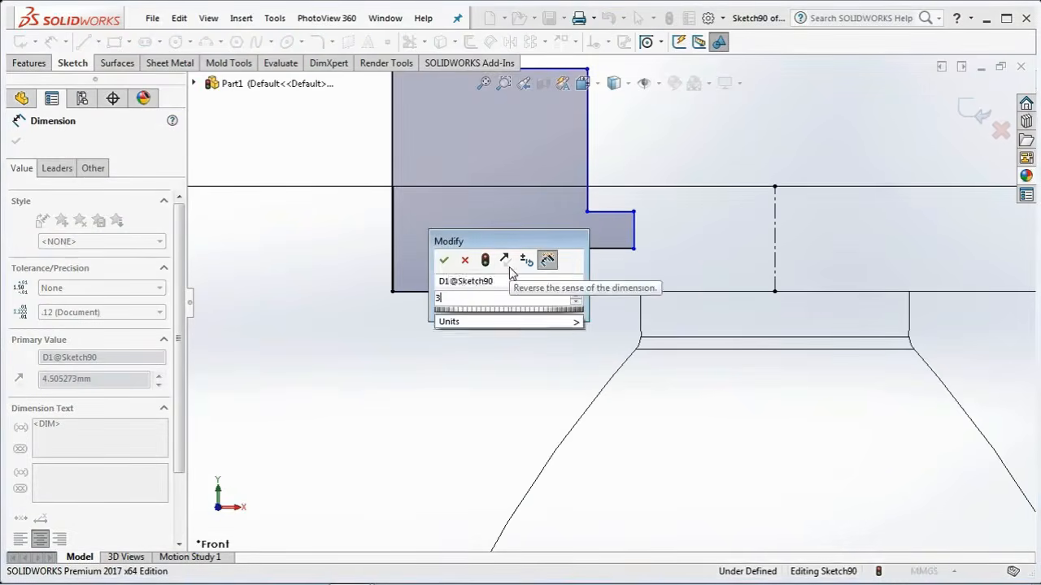
click(443, 260)
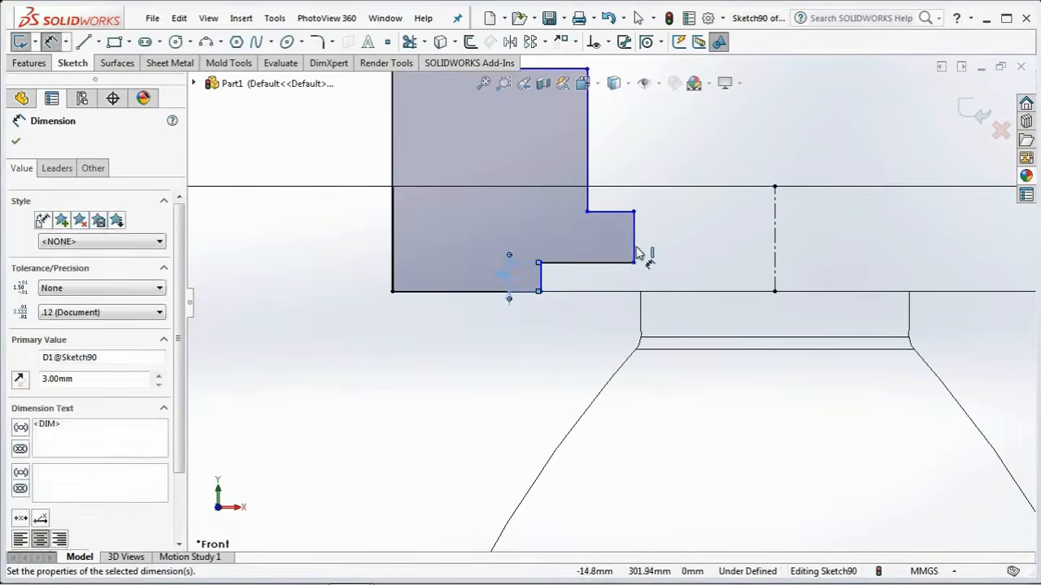
click(635, 254)
click(688, 255)
text(2)
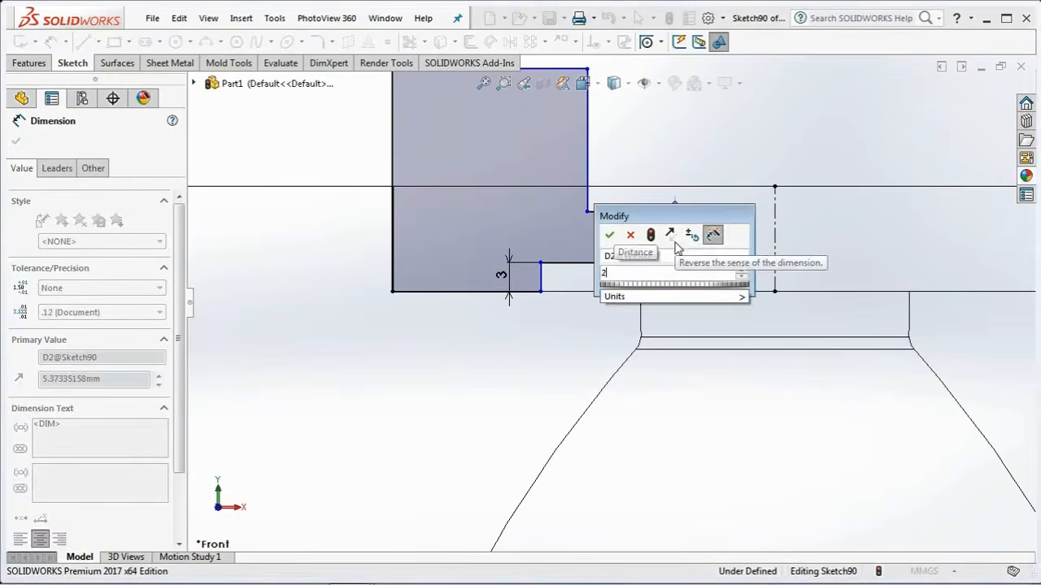
click(609, 235)
Step: Dimension the neck profile's outer vertical edge to an overall height of 17 mm
scroll(612, 240, up, 1)
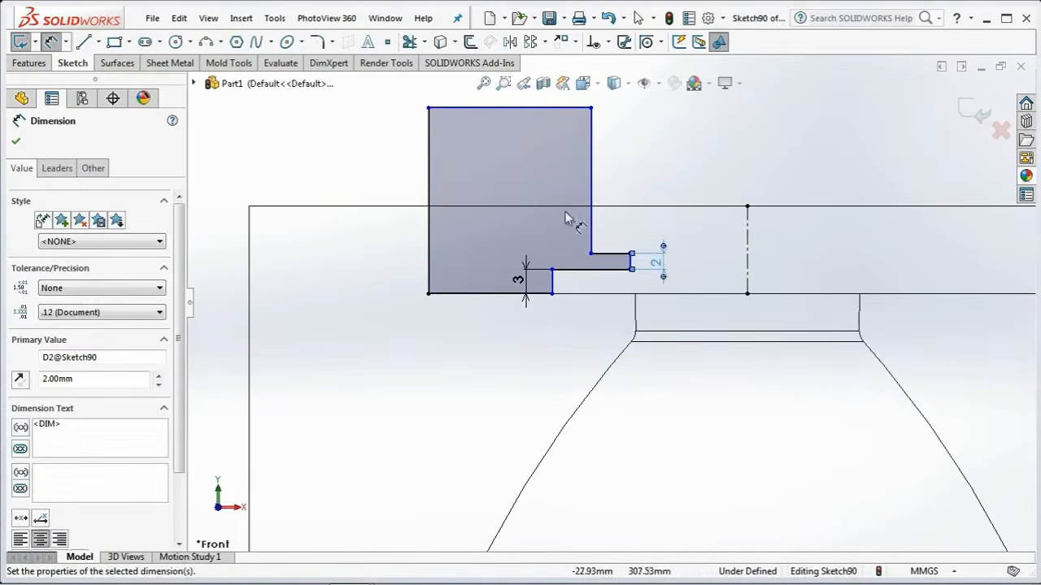
click(431, 184)
click(382, 189)
text(17)
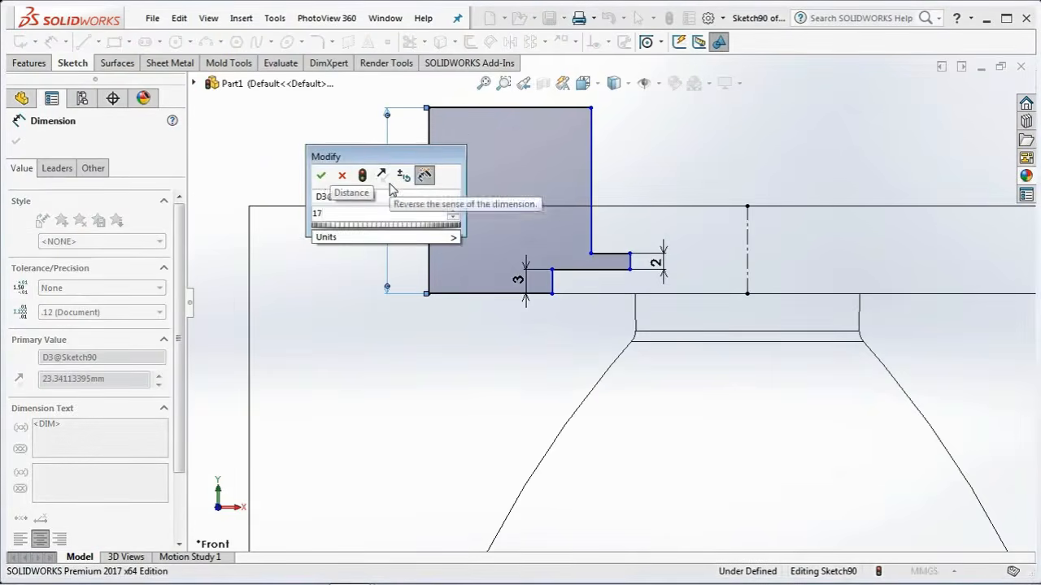
click(322, 175)
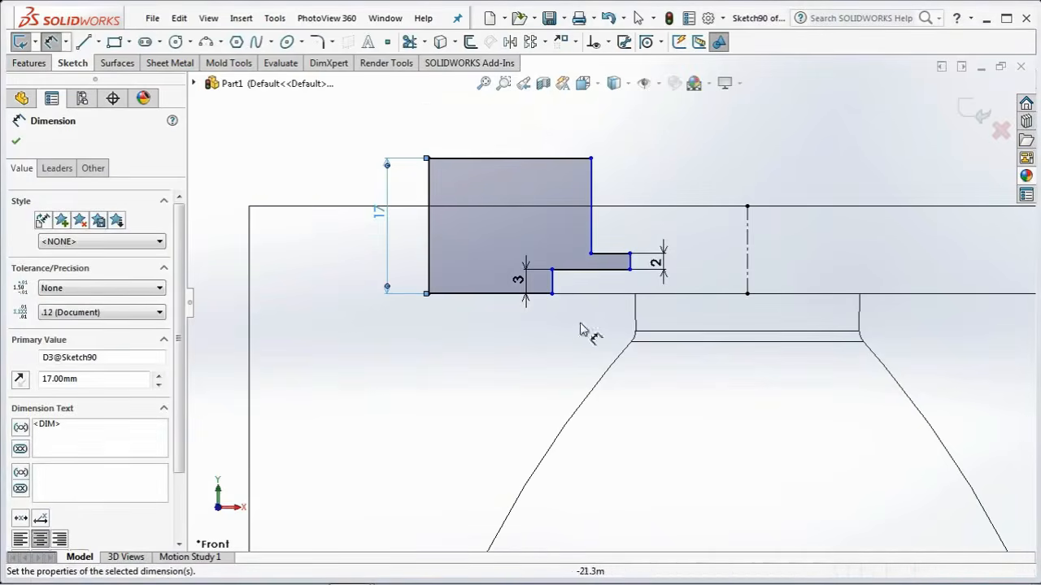
Step: Dimension the distance from the profile's short lower vertical edge to the centerline at 19 mm
click(553, 286)
click(747, 269)
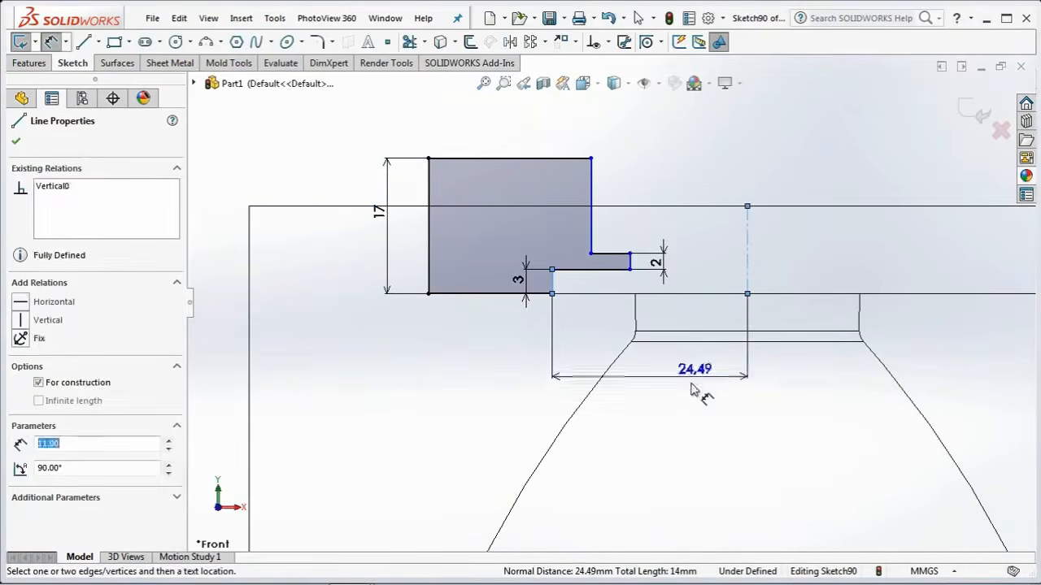
click(659, 382)
text(19)
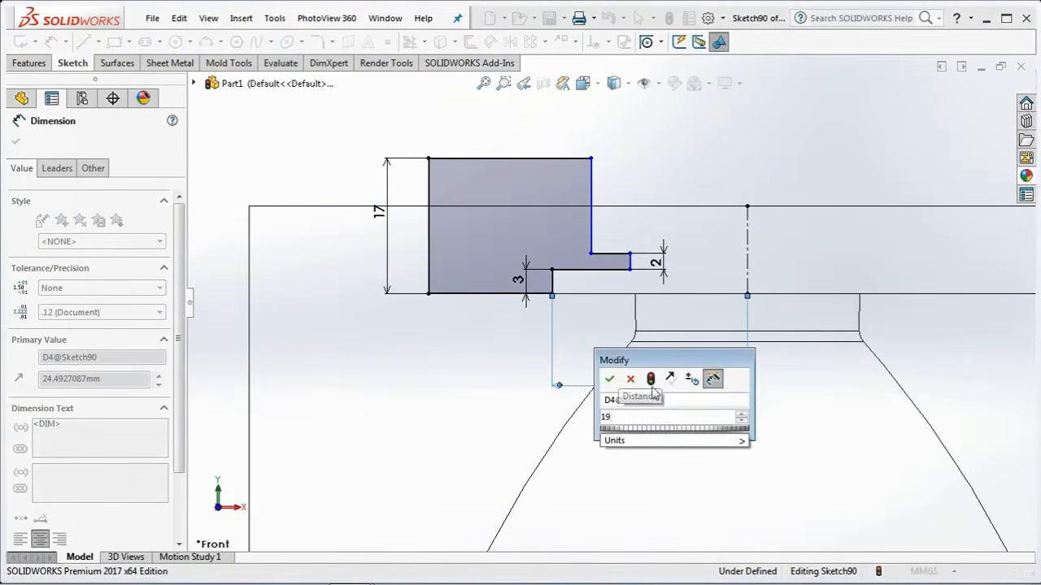
click(609, 379)
Step: Dimension the distance from the projecting lip's end edge to the centerline at 14.2 mm
click(674, 268)
click(748, 260)
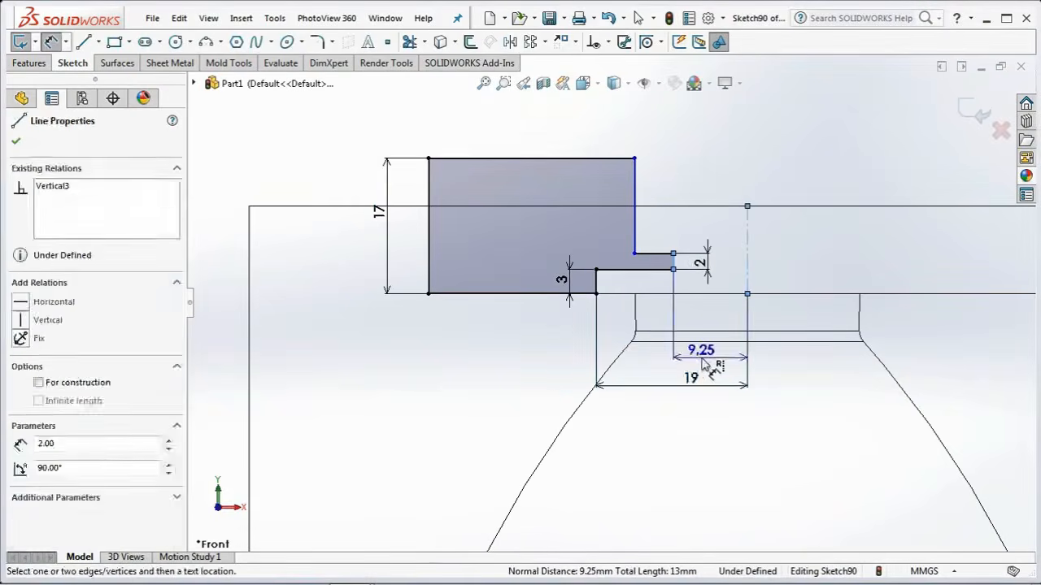
click(700, 361)
text(14.2)
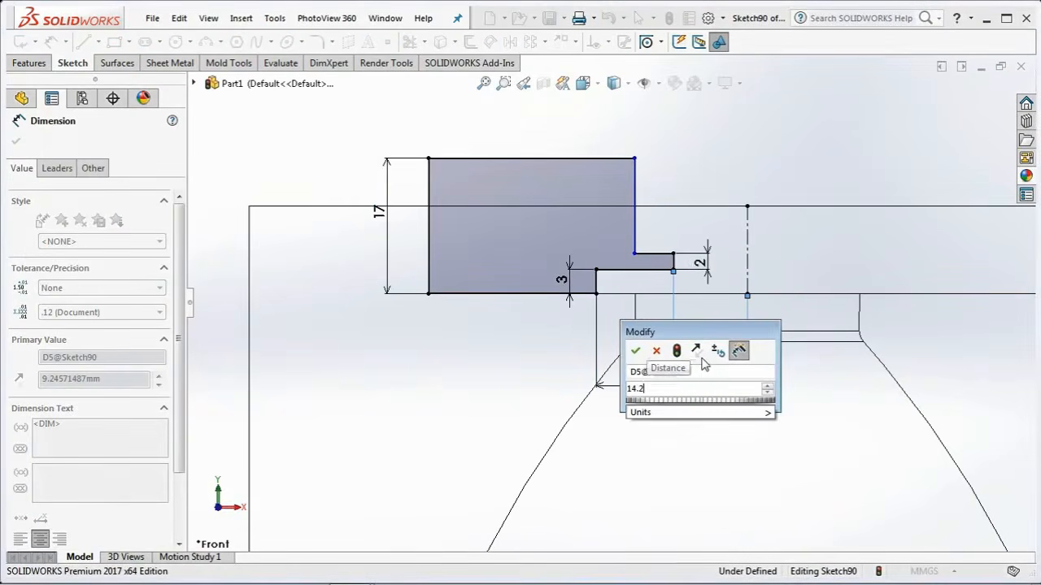
click(637, 351)
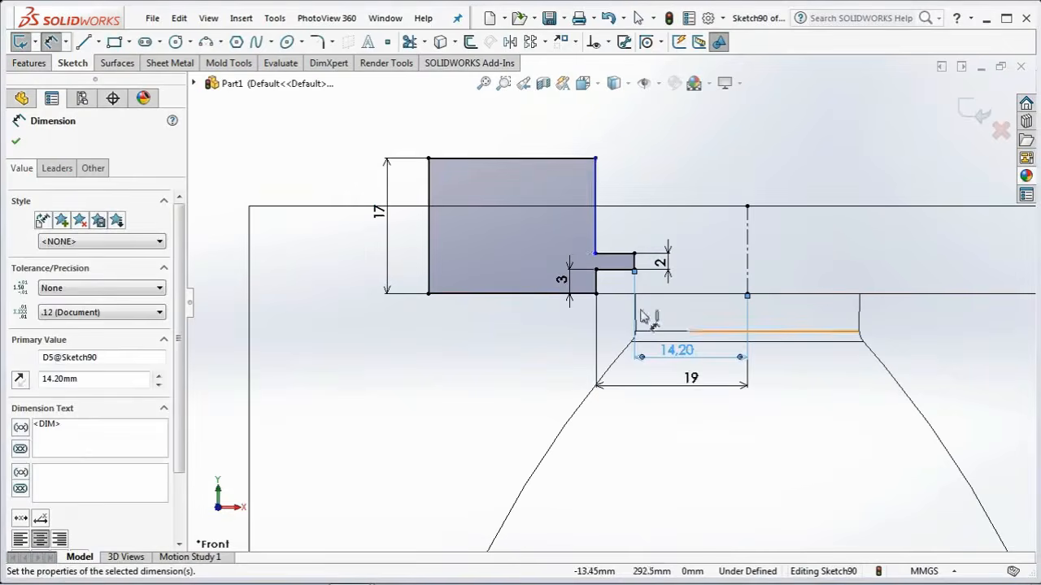
Step: Dimension the distance from the profile's upper inner vertical edge to the centerline
click(599, 238)
click(747, 206)
click(679, 143)
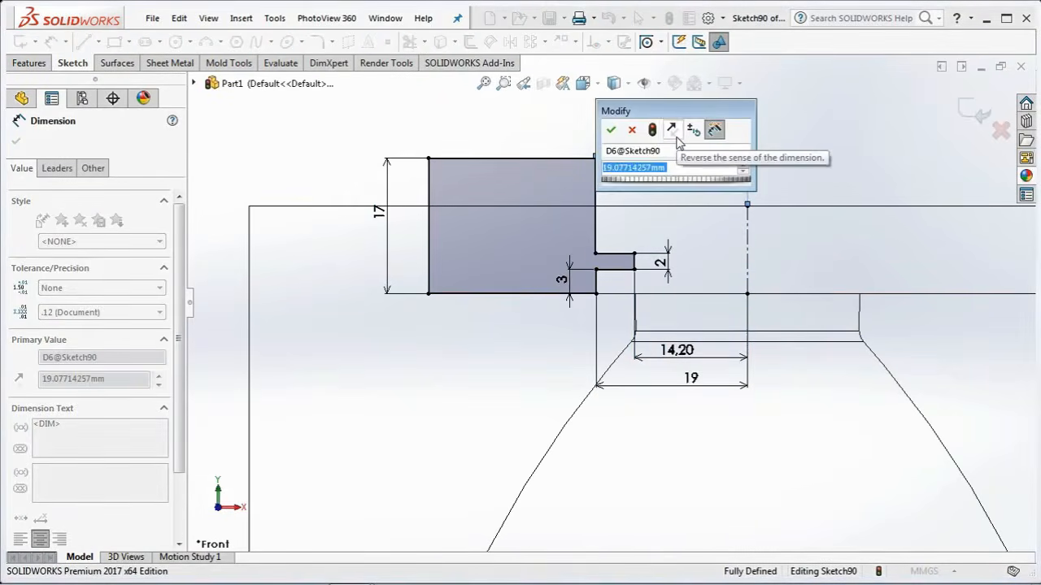
Step: Set the distance from the profile's upper inner edge to the centerline to 15.3 mm and revolve the profile 360° with merged result
text(15.3)
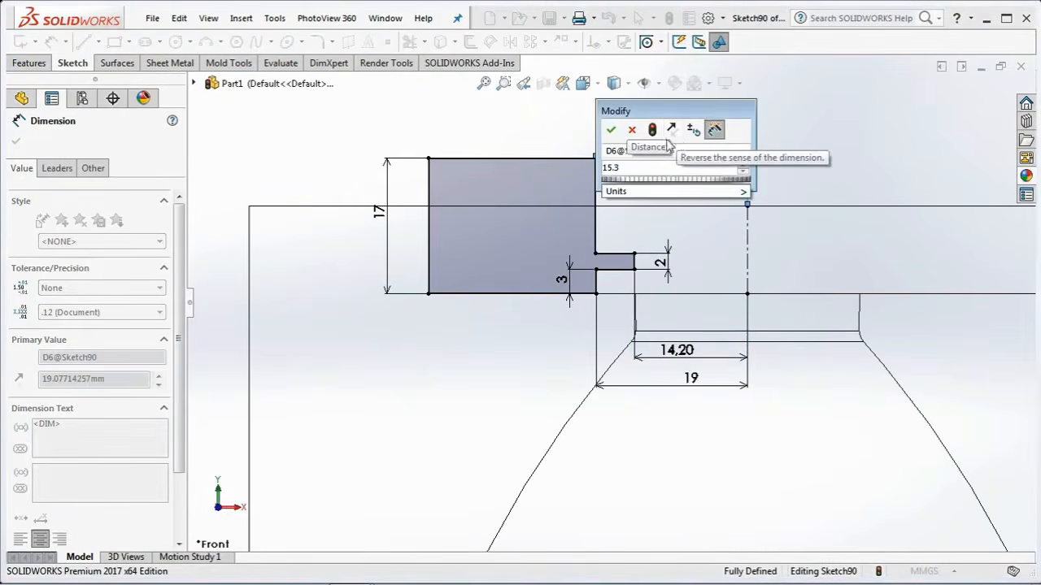
click(611, 130)
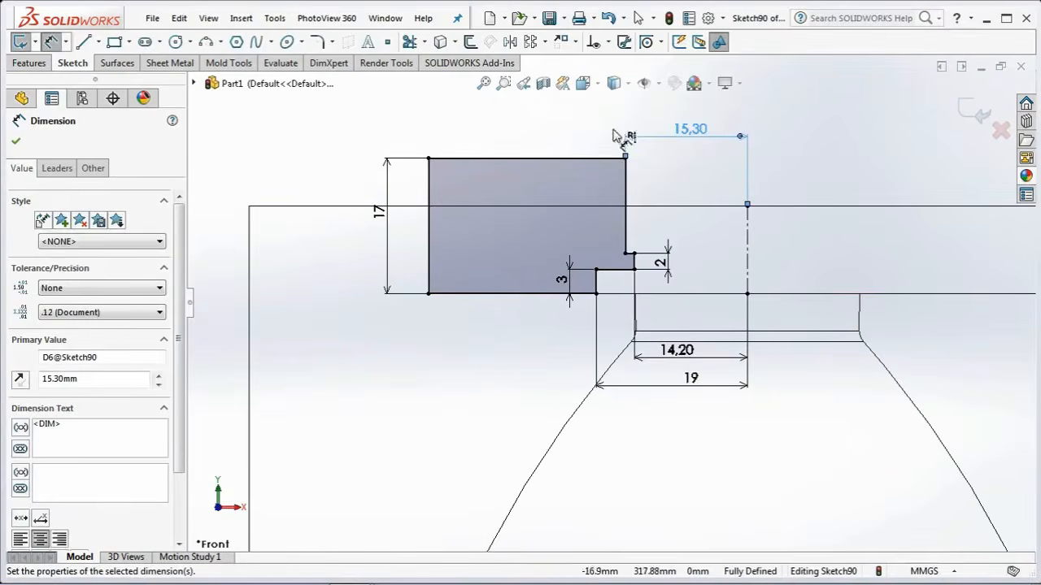
click(976, 110)
scroll(943, 179, up, 6)
middle_drag(750, 228, 688, 266)
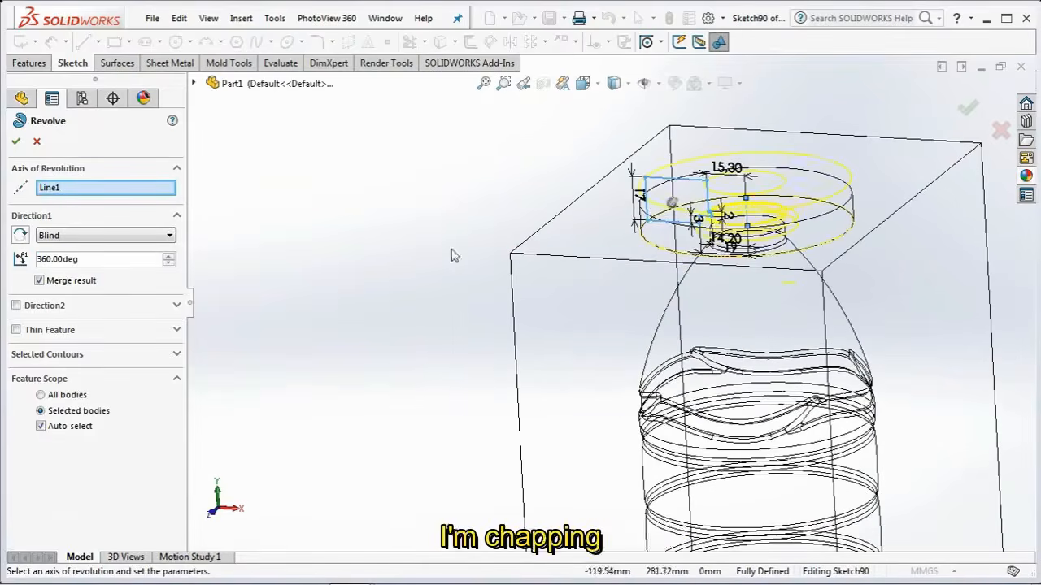
click(17, 142)
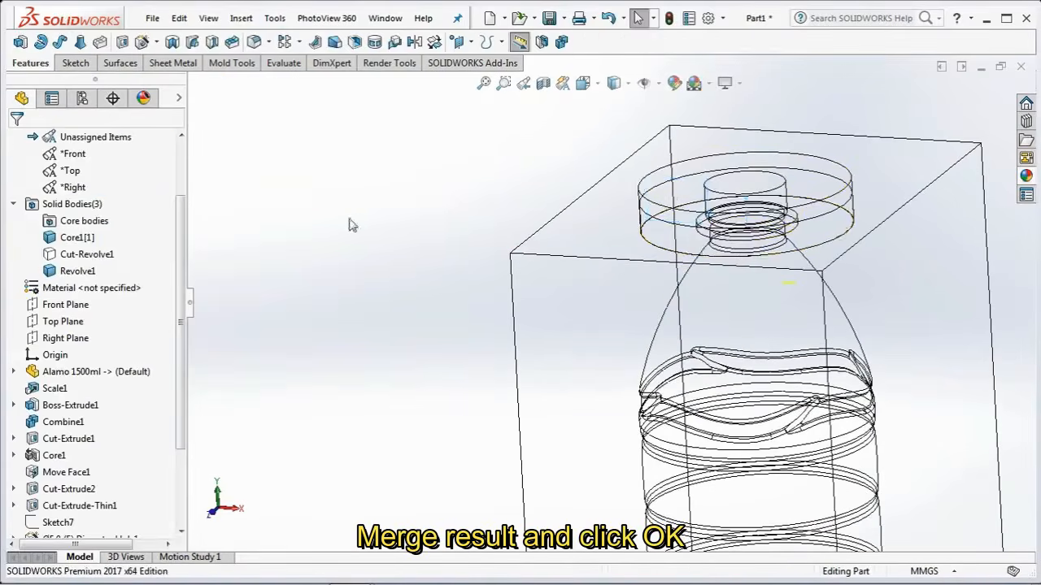
Step: Change the model's display style from wireframe to shaded with edges
middle_drag(714, 221, 692, 268)
scroll(747, 199, up, 3)
scroll(750, 199, down, 3)
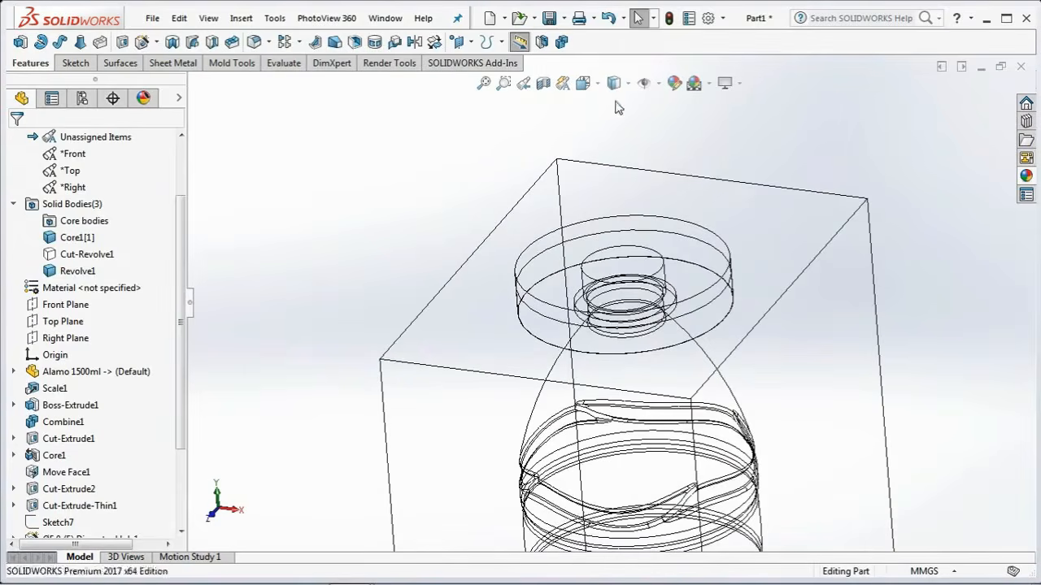
click(615, 125)
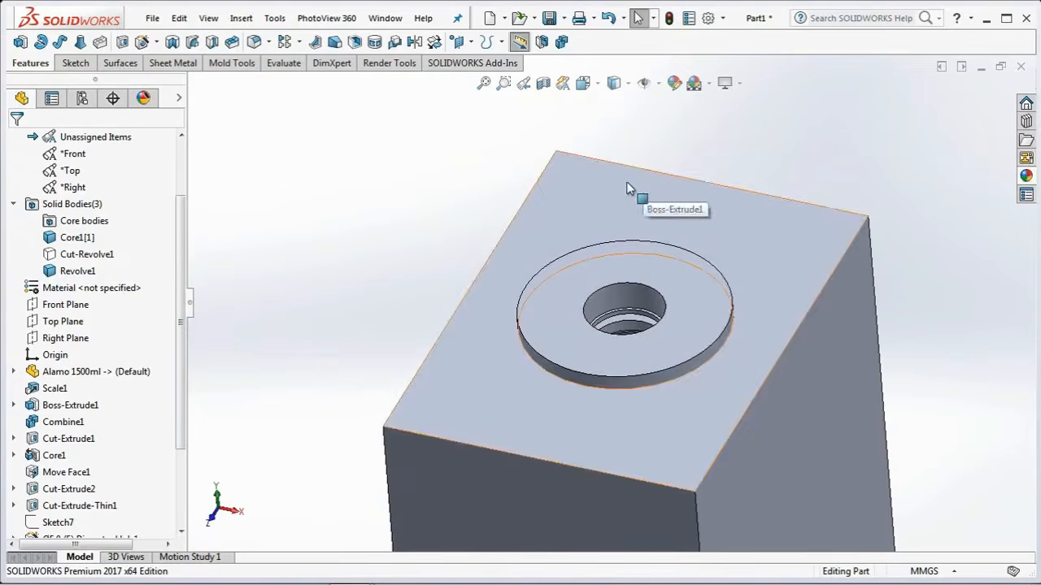
Step: Sketch a construction center rectangle of about 50.5 by 41.6 mm on the revolved ring's top face, centered on the origin
click(642, 268)
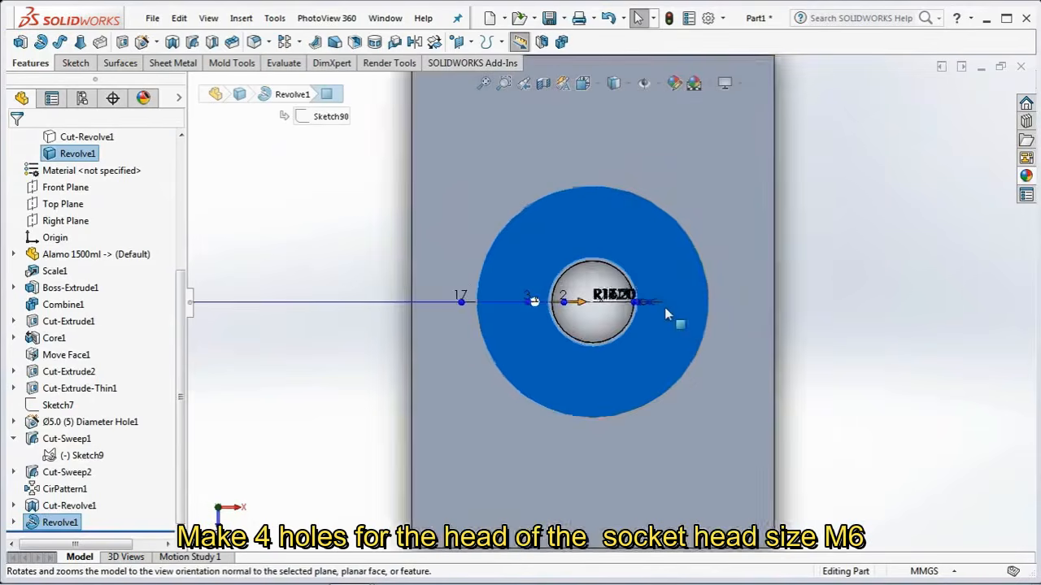
click(648, 157)
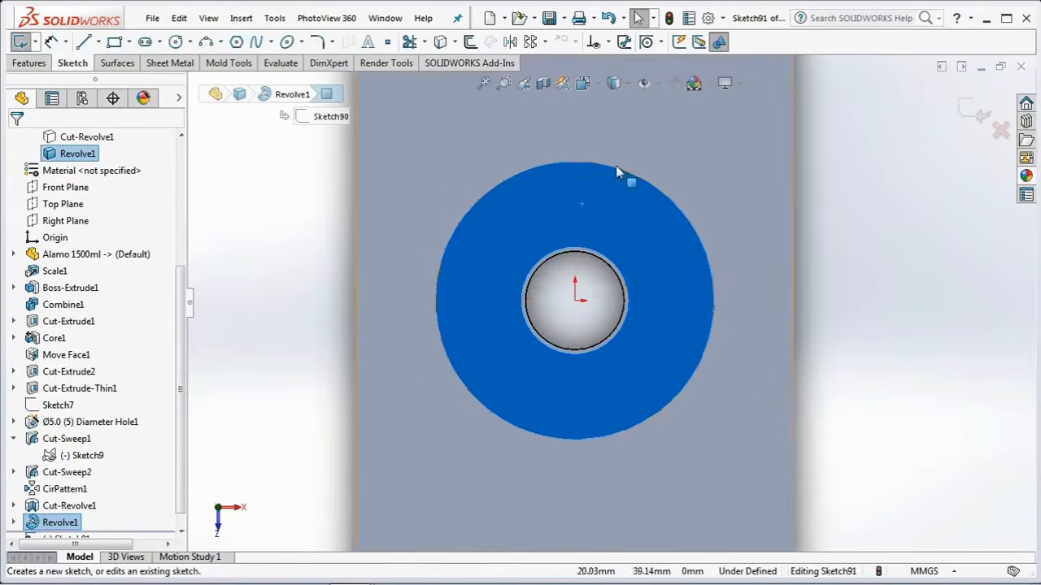
click(125, 41)
click(143, 84)
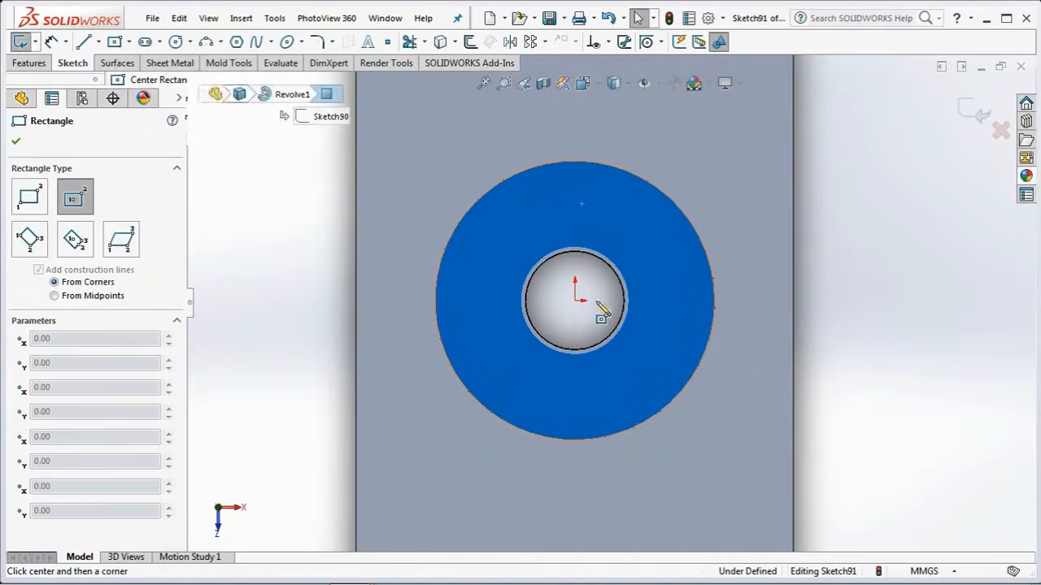
click(574, 300)
click(664, 229)
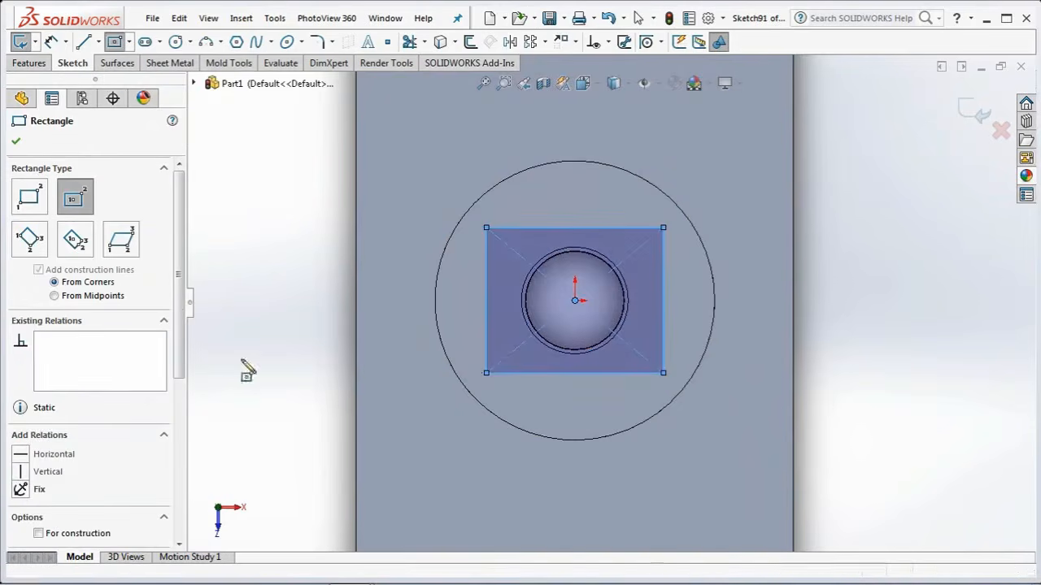
click(39, 533)
click(16, 141)
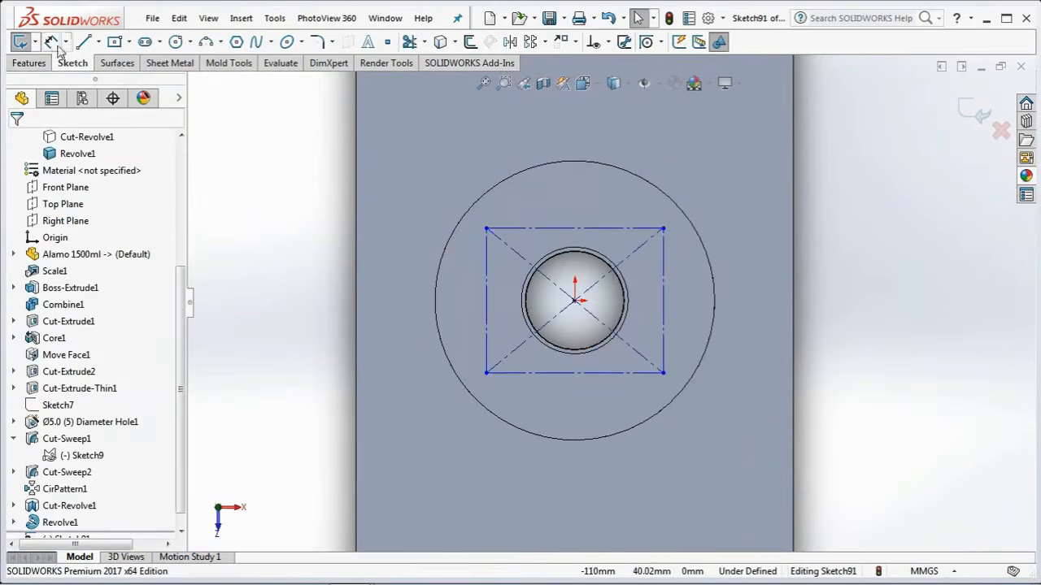
Step: Dimension the construction rectangle 50 mm wide and 41 mm high, and close the sketch
click(630, 231)
click(608, 204)
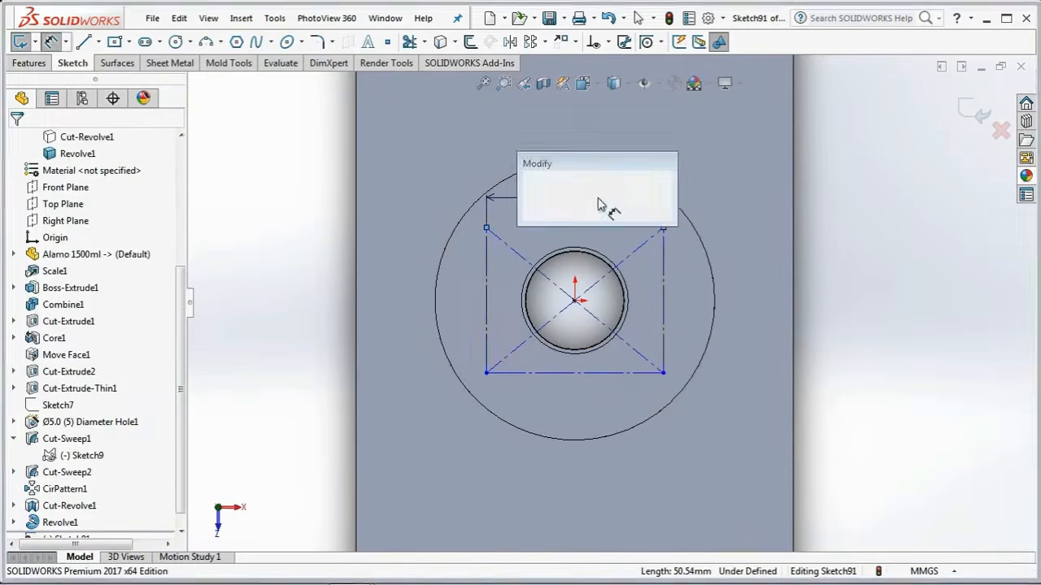
text(50)
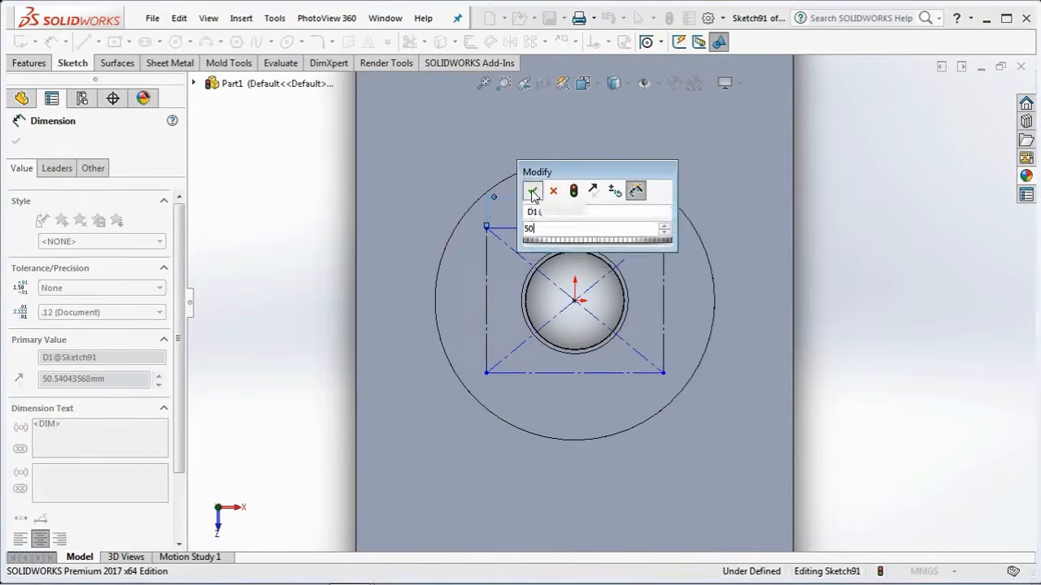
click(532, 191)
click(488, 275)
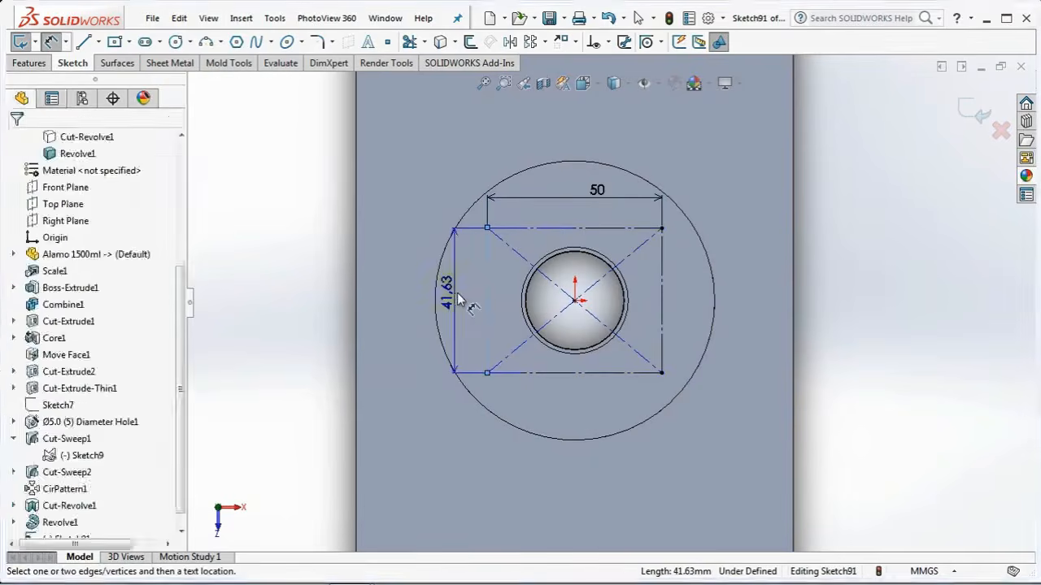
click(445, 301)
text(41)
click(390, 287)
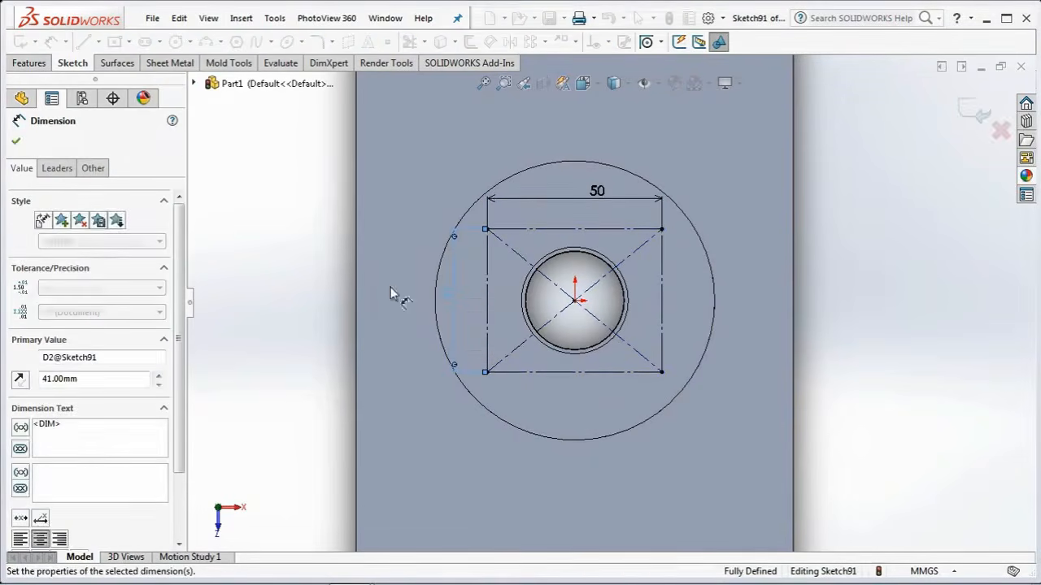
click(980, 110)
click(917, 180)
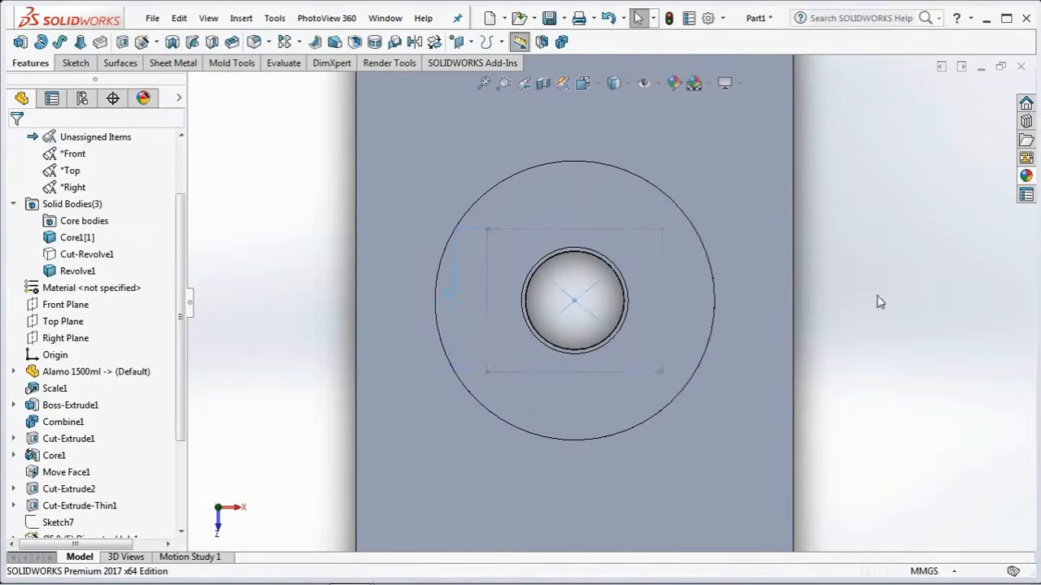
Step: Set up a Hole Wizard counterbore with ISO standard, Hex Socket Head ISO 4762 type and M6 size
mouse_move(877, 298)
middle_down()
mouse_move(872, 260)
mouse_move(860, 255)
middle_up()
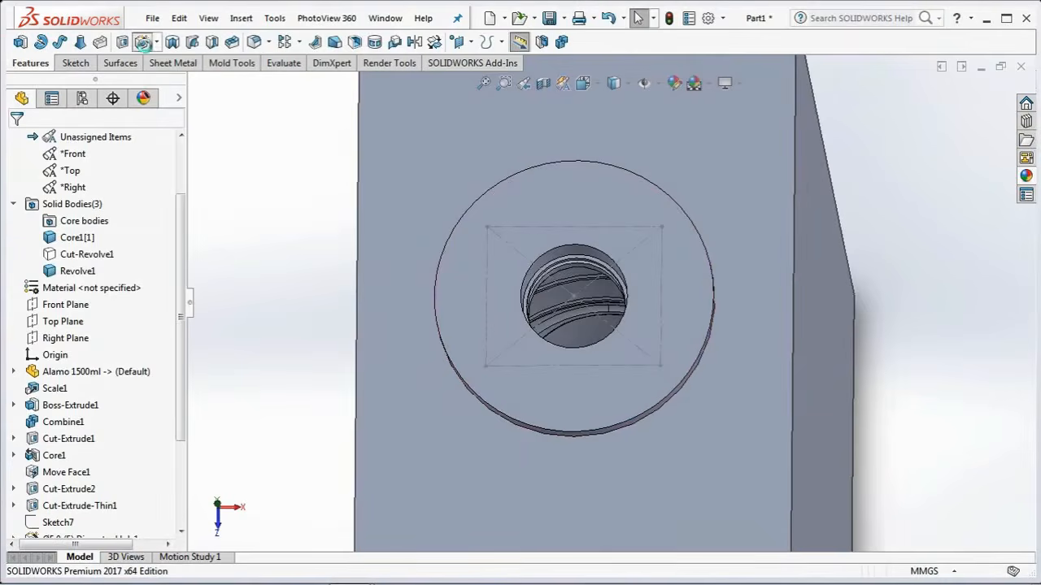
click(143, 42)
scroll(172, 252, down, 1)
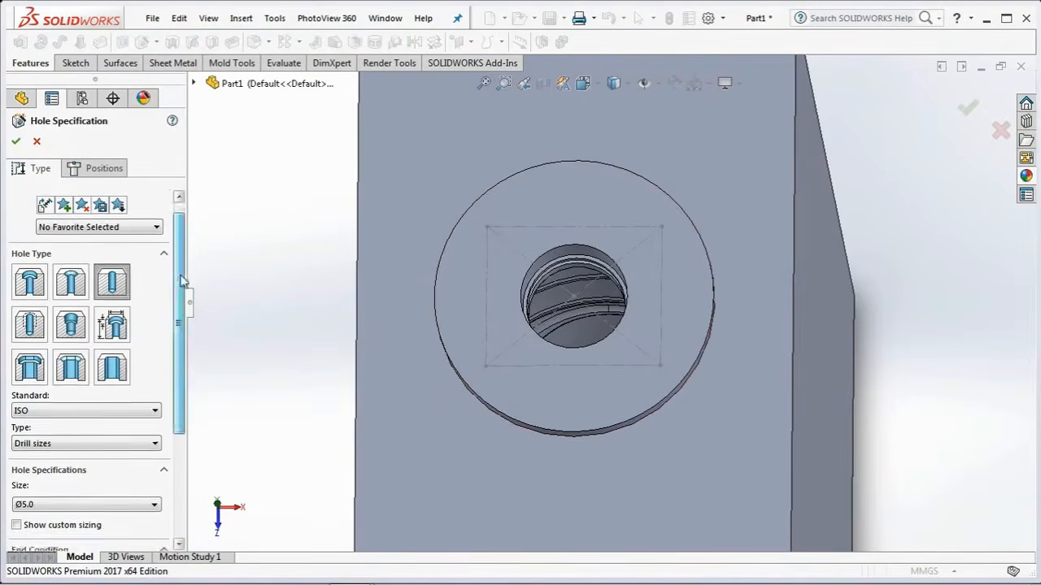
click(29, 281)
scroll(181, 408, down, 3)
click(127, 388)
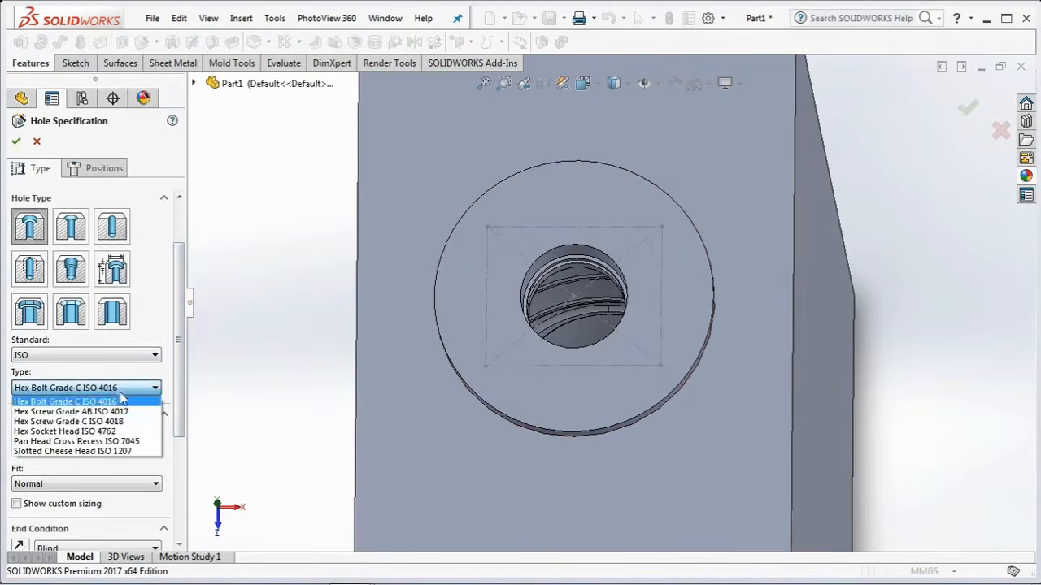
click(111, 431)
click(124, 448)
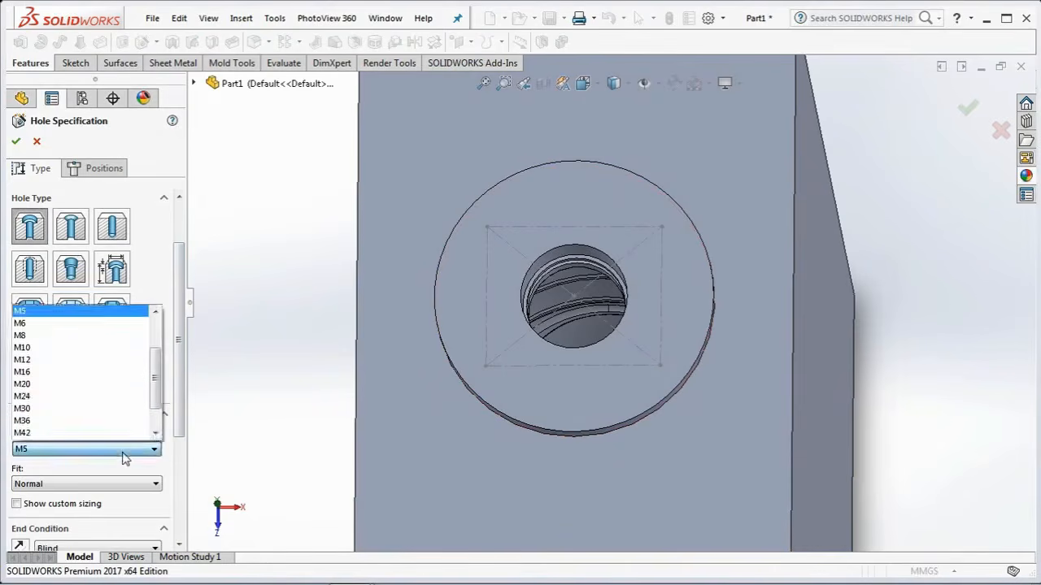
click(96, 325)
Step: Enable custom sizing with a 6.5 mm through hole diameter, 6.5 mm counterbore depth and 180° drill angle
scroll(171, 462, down, 7)
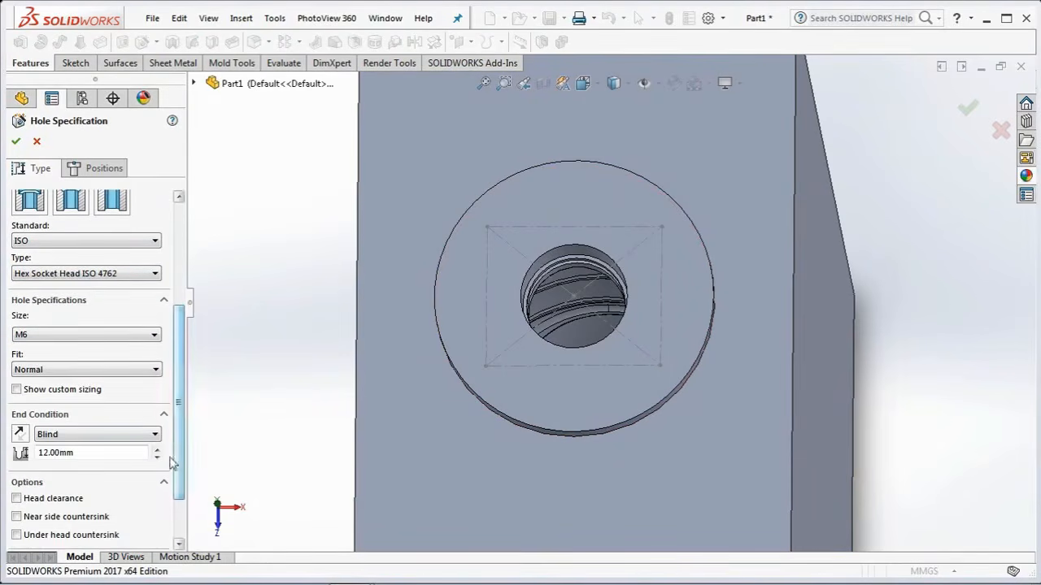
click(16, 390)
scroll(178, 426, down, 4)
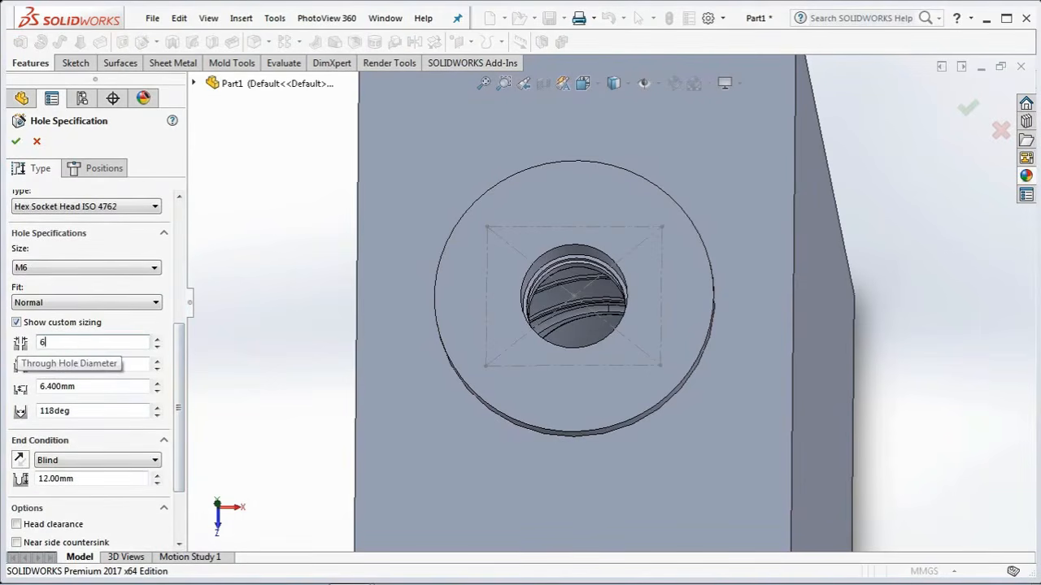
click(89, 387)
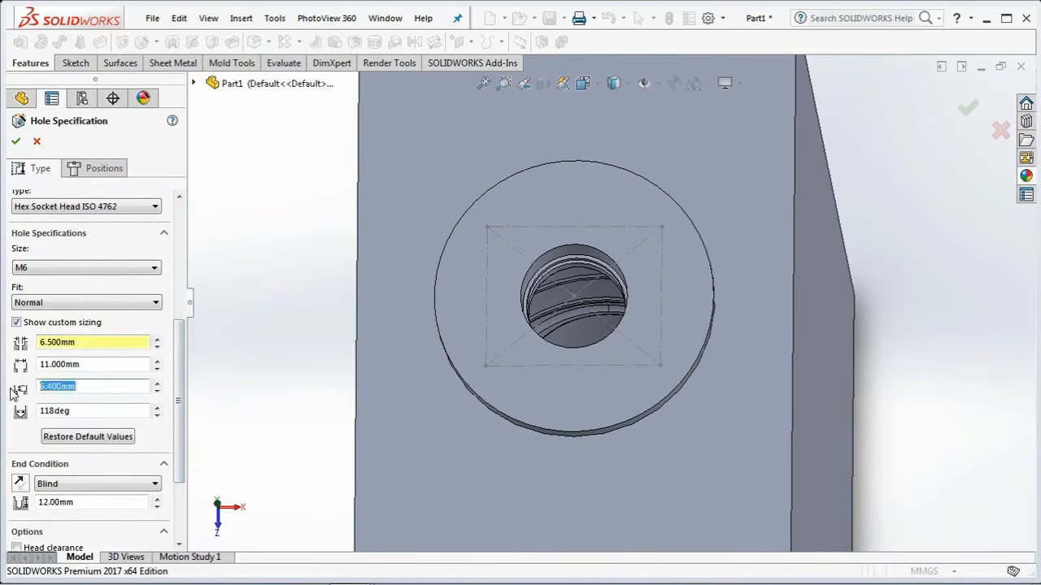
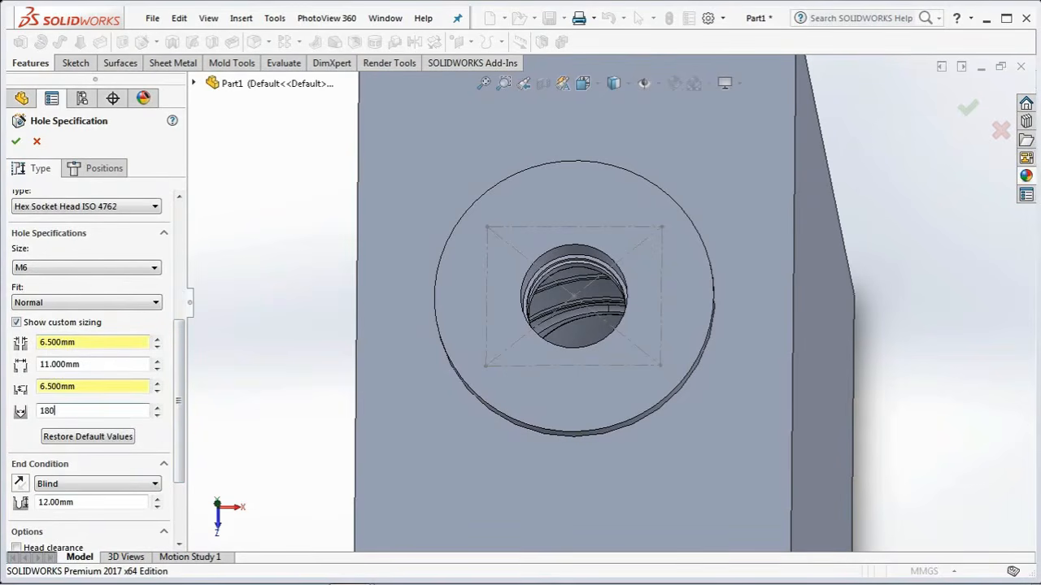
Step: Set the hole's end condition to Through All and limit its feature scope to the revolved ring body
scroll(180, 457, down, 2)
click(122, 438)
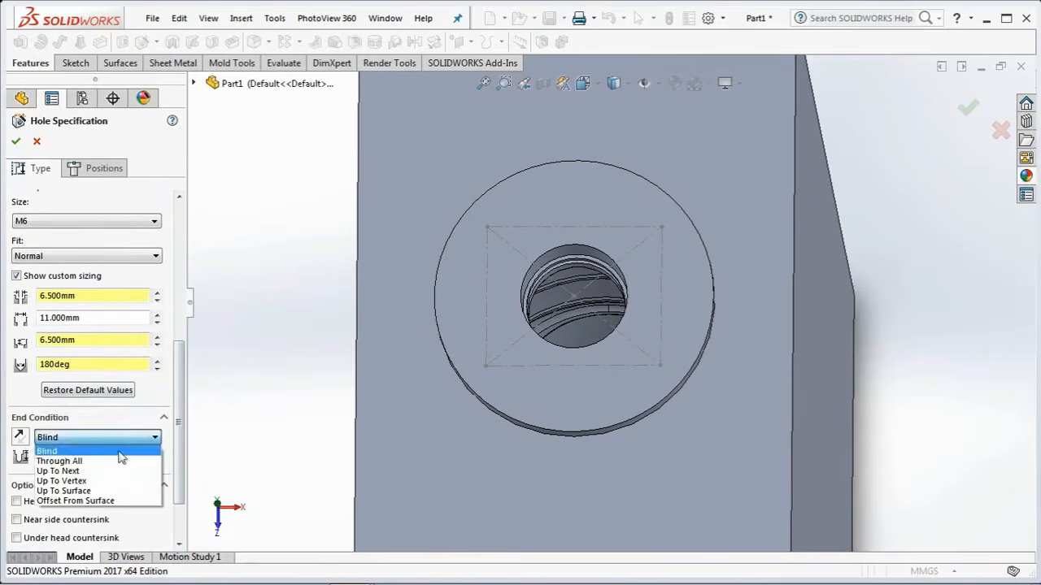
click(118, 459)
scroll(176, 466, down, 2)
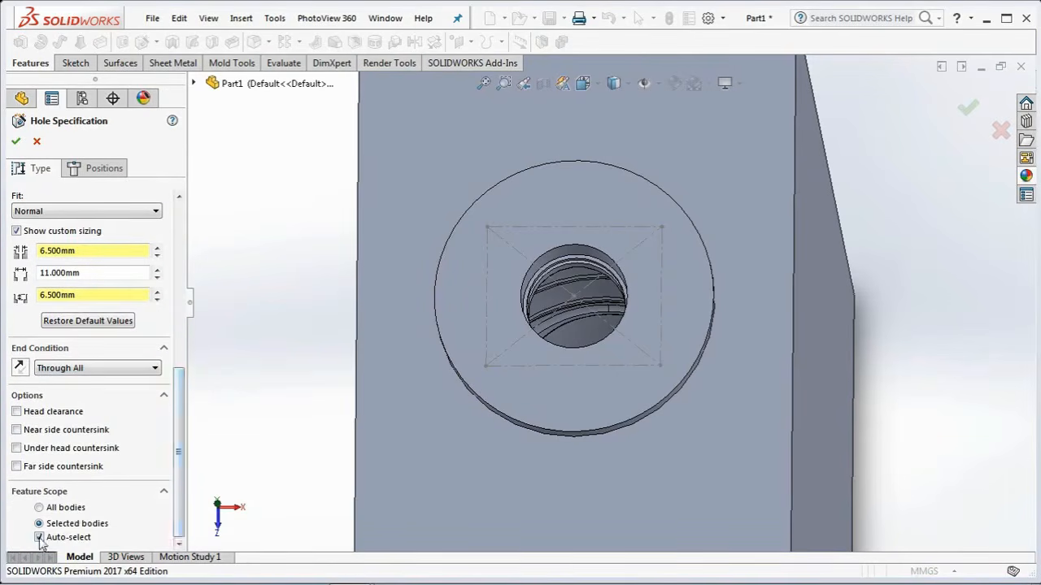
click(536, 402)
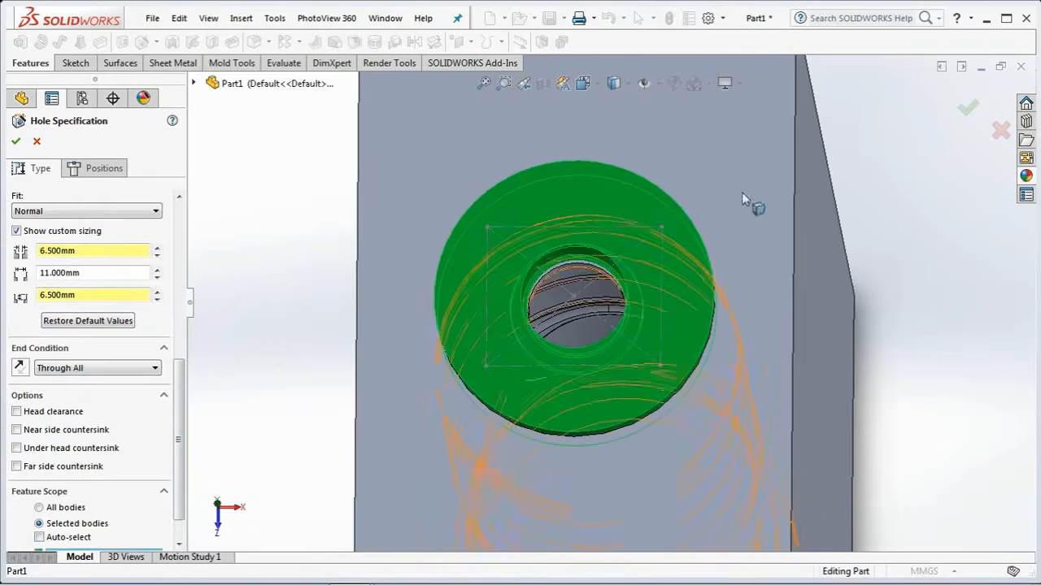
Step: Place the counterbore holes at the four corners of the construction rectangle using a 3D sketch, and finish the feature
click(88, 166)
click(92, 300)
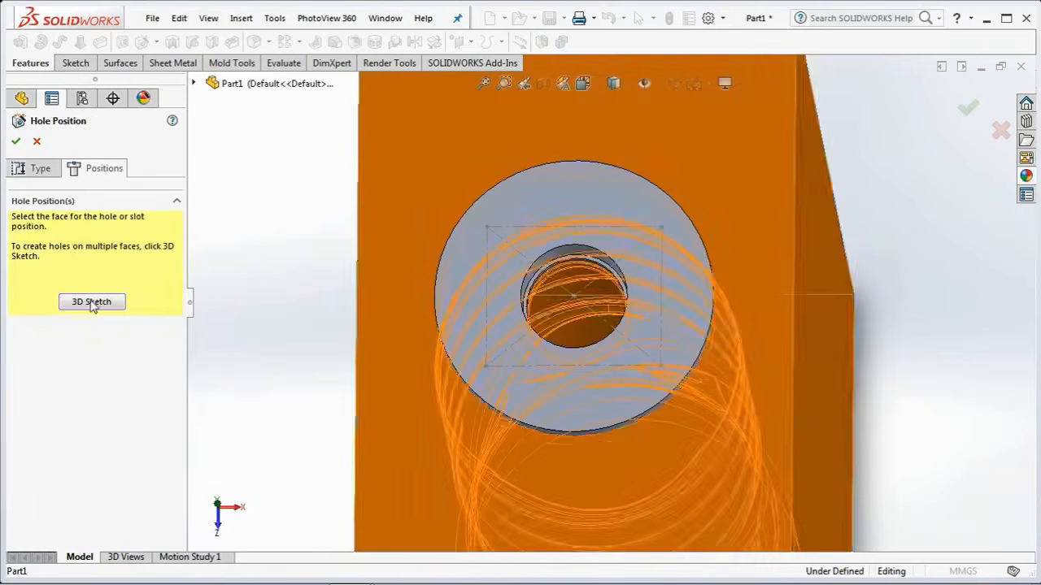
click(489, 235)
click(491, 363)
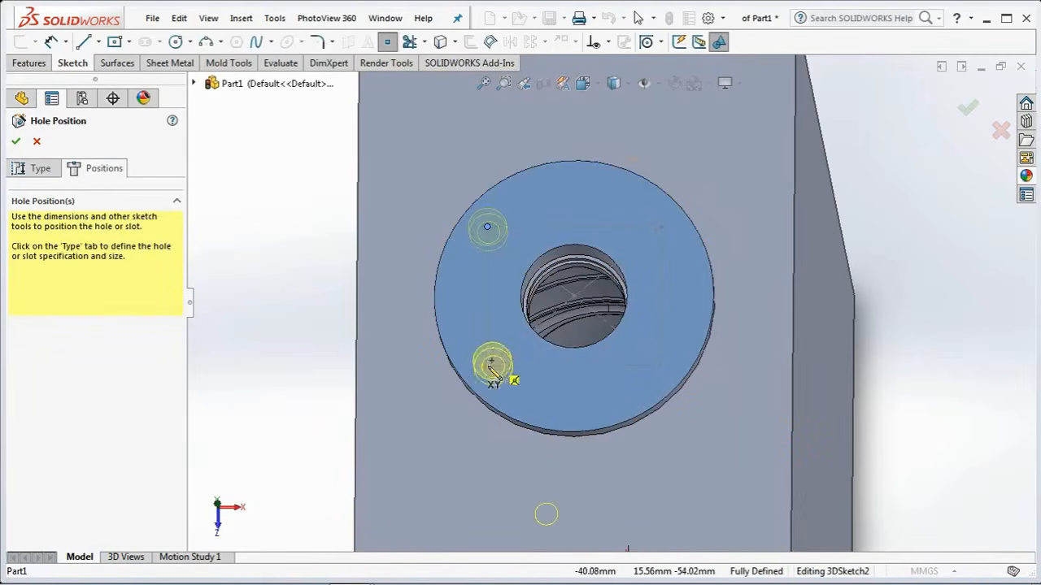
click(660, 366)
click(662, 230)
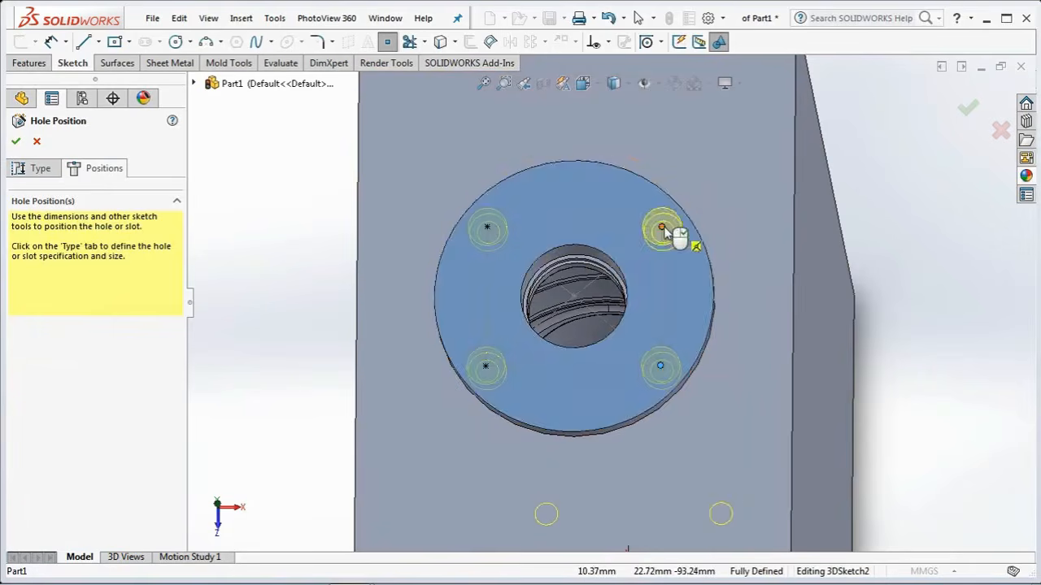
click(967, 108)
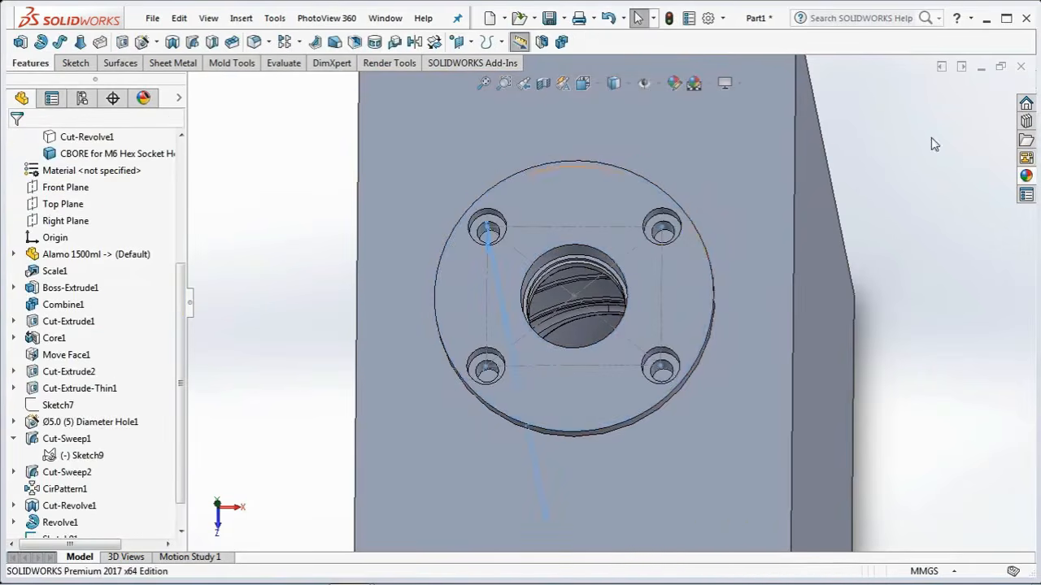
Step: Hide the counterbored ring body and begin a Hole Wizard straight tapped hole, keeping the custom sizing values
click(685, 274)
click(775, 232)
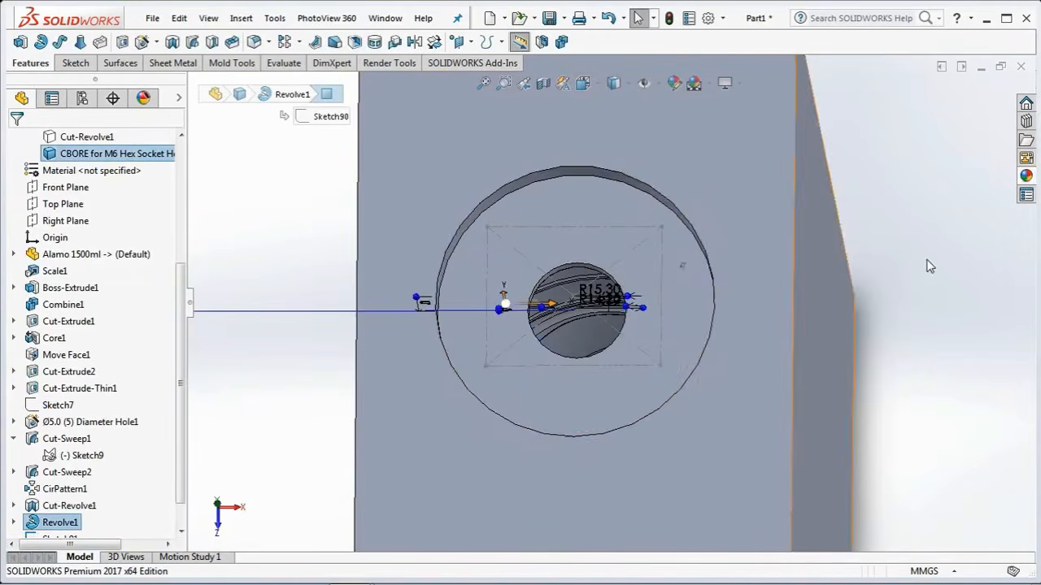
click(141, 43)
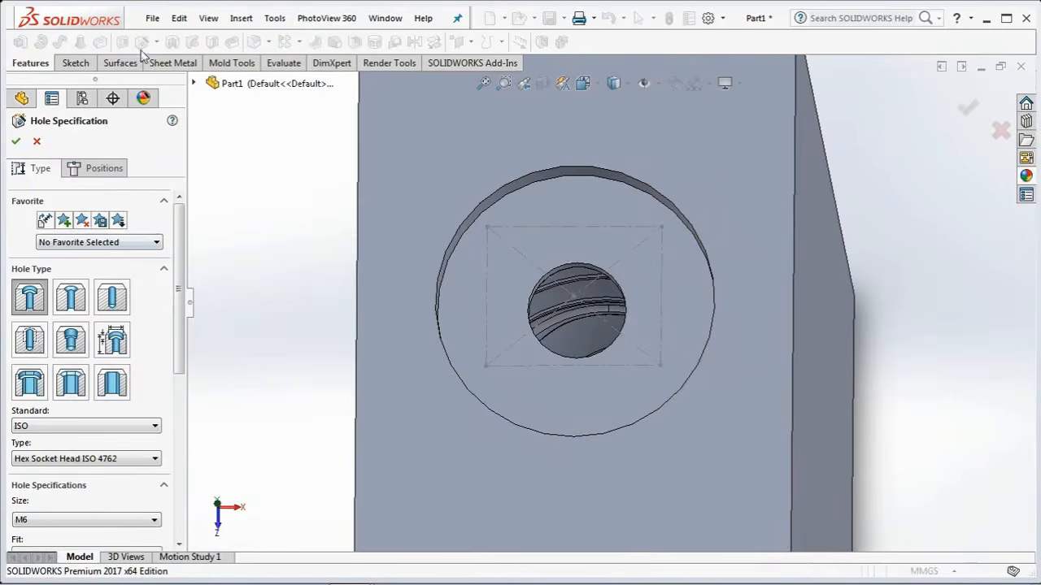
click(30, 340)
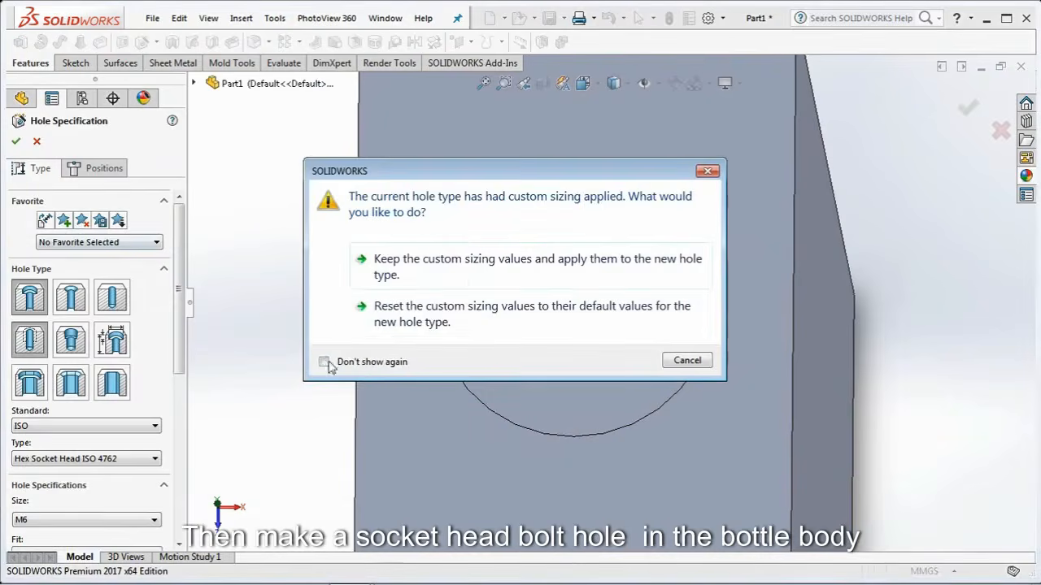
click(479, 273)
Step: Restore the default sizing of the M6 bottoming tapped hole and set its end condition to Blind
scroll(175, 446, down, 3)
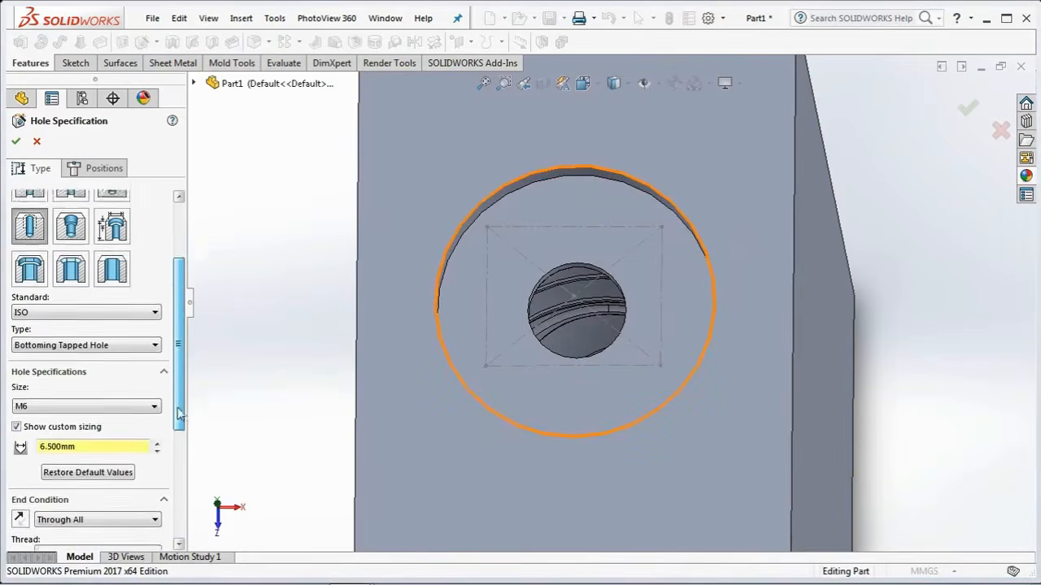
scroll(175, 446, down, 1)
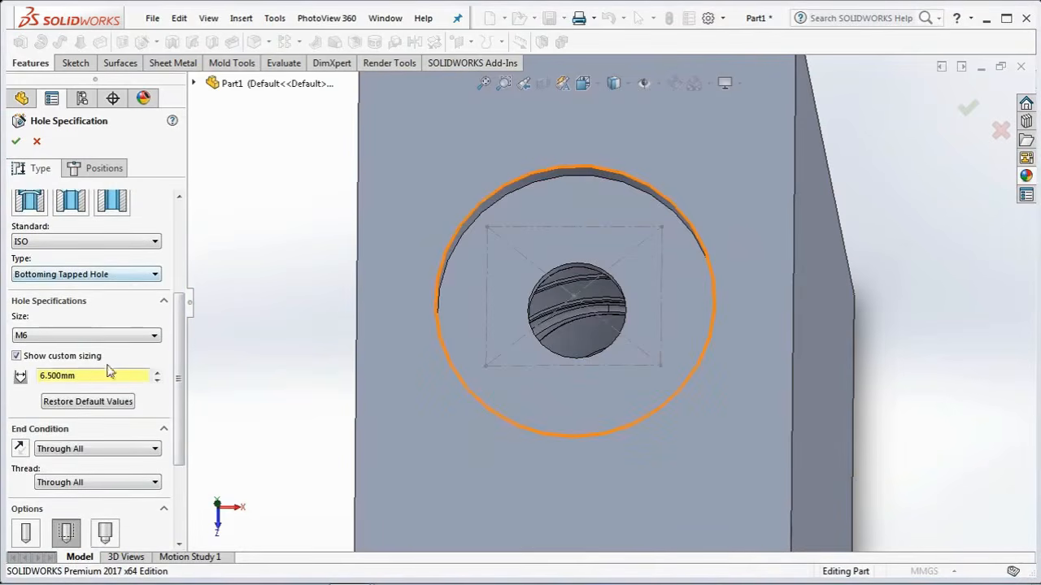
click(81, 402)
scroll(181, 406, down, 3)
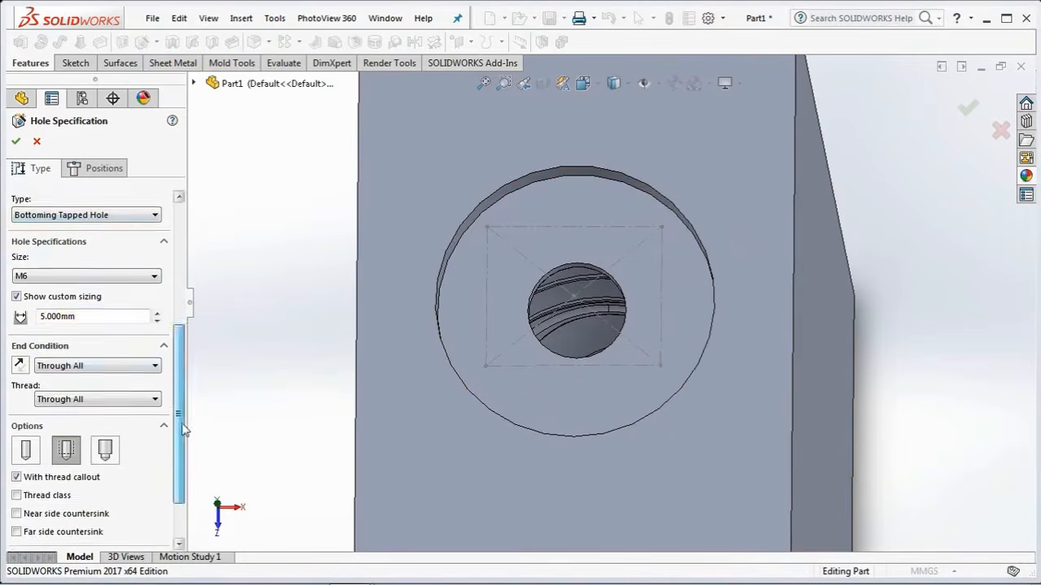
click(119, 367)
click(117, 374)
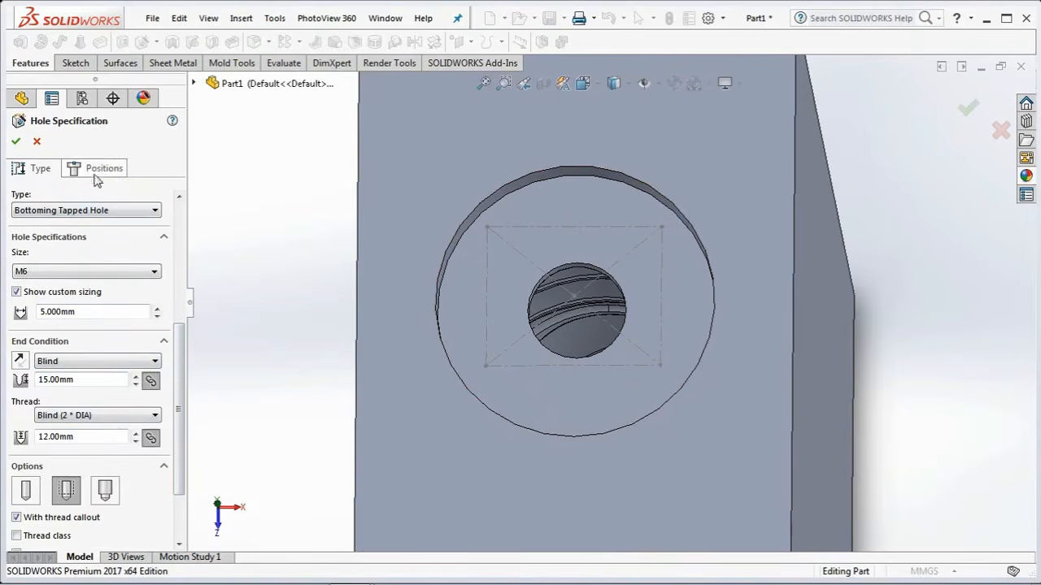
click(17, 292)
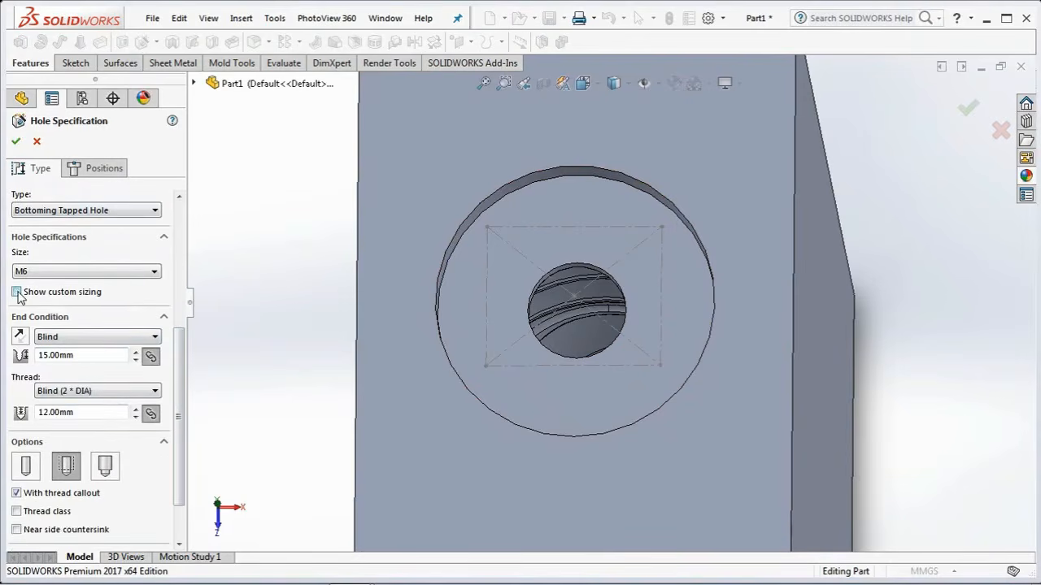
click(17, 292)
click(17, 292)
Step: Place four tapped hole points on the floor of the circular recess in the mold body
click(99, 168)
click(87, 302)
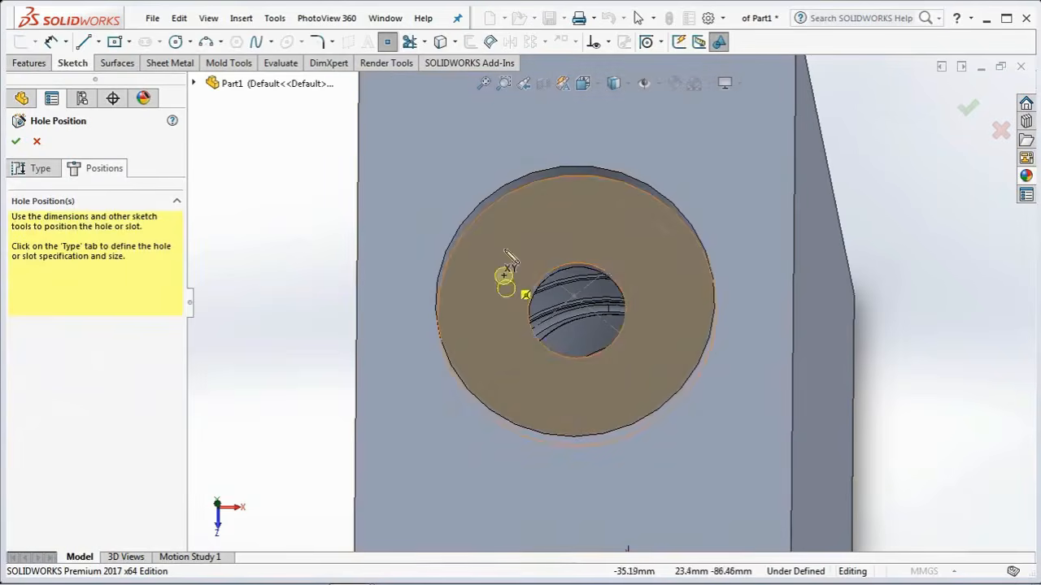
click(674, 255)
click(674, 258)
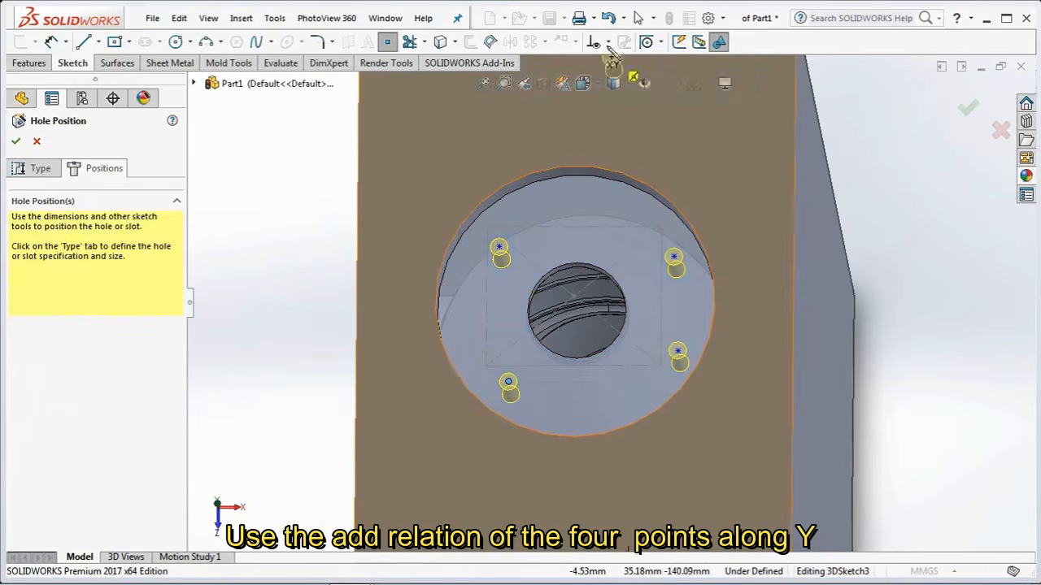
Step: Align each of the four hole points with its construction rectangle corner using Along Y relations, and finish the tapped holes
click(604, 41)
click(625, 84)
click(486, 368)
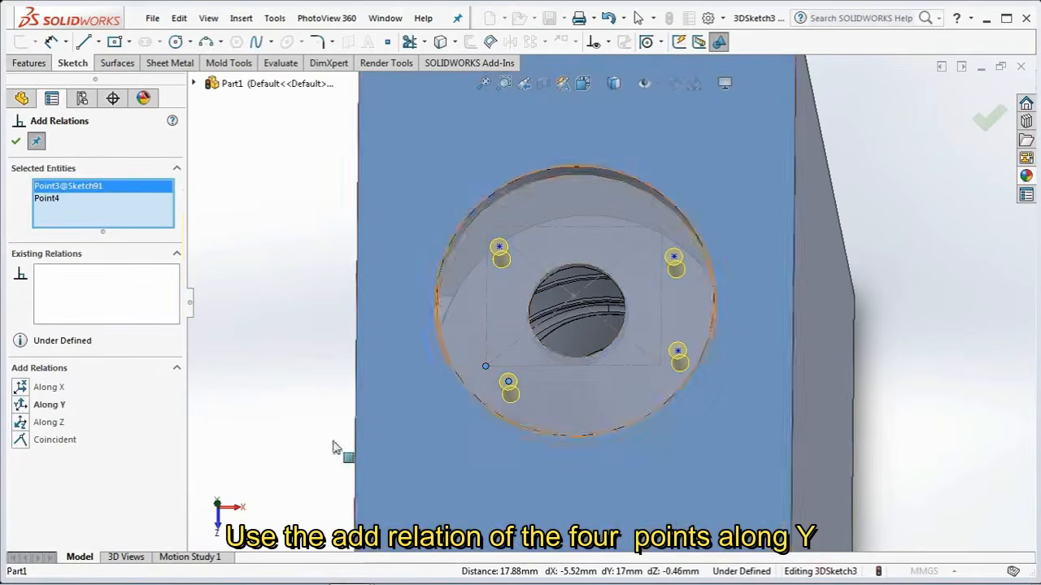
click(48, 405)
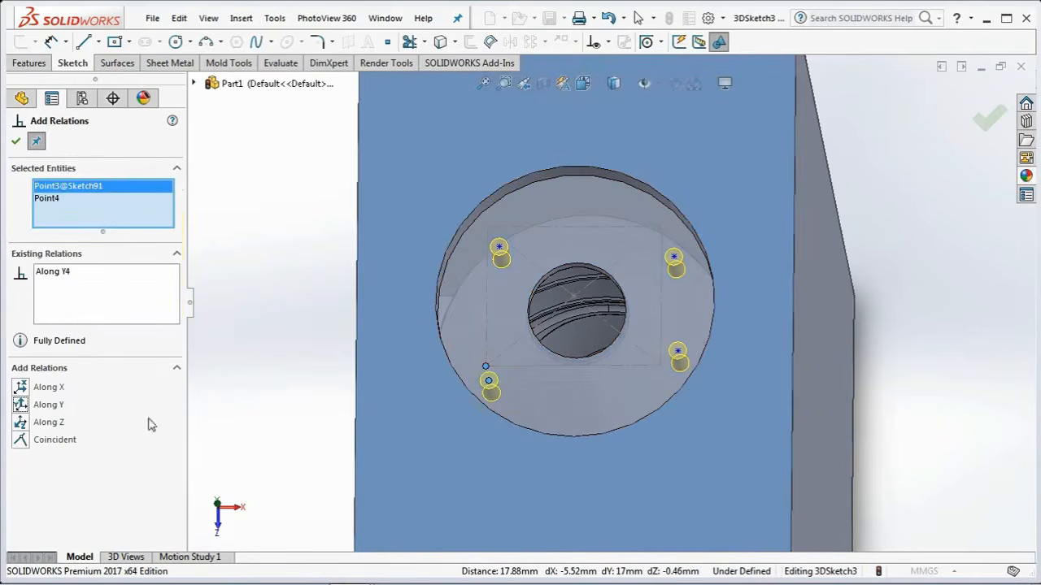
click(678, 352)
click(16, 404)
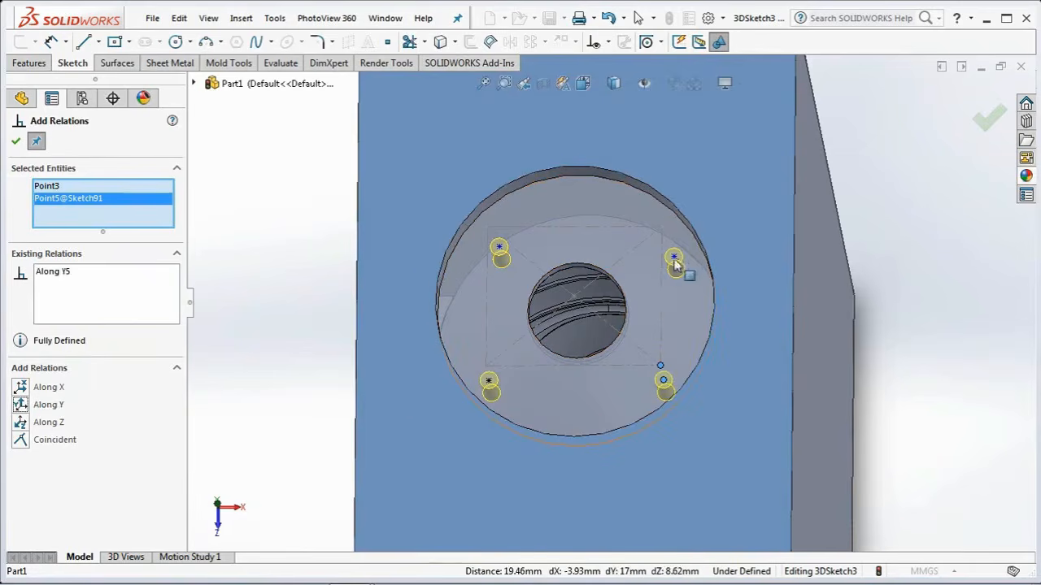
click(673, 257)
click(662, 227)
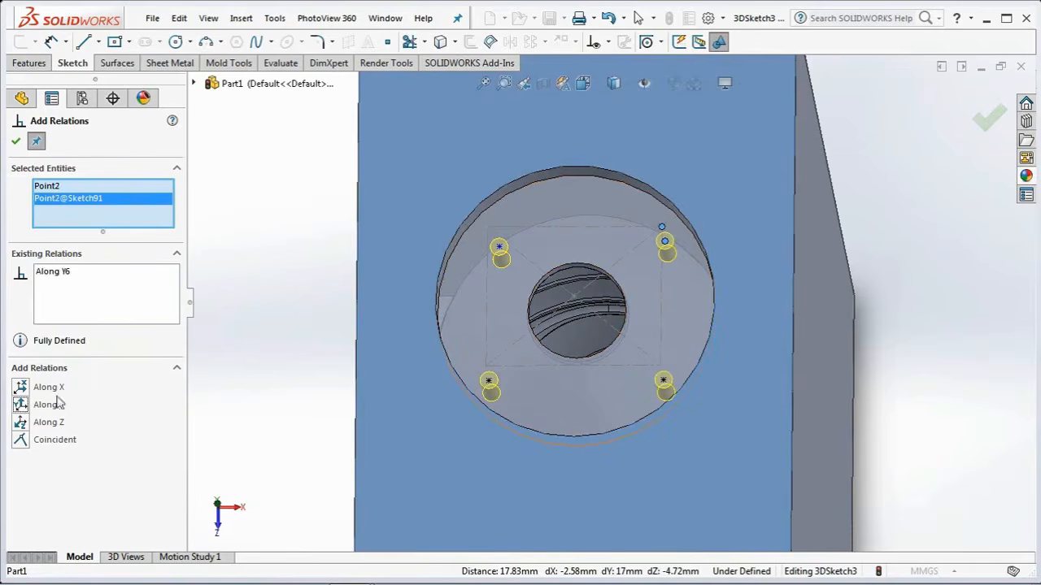
click(488, 228)
click(489, 239)
click(23, 404)
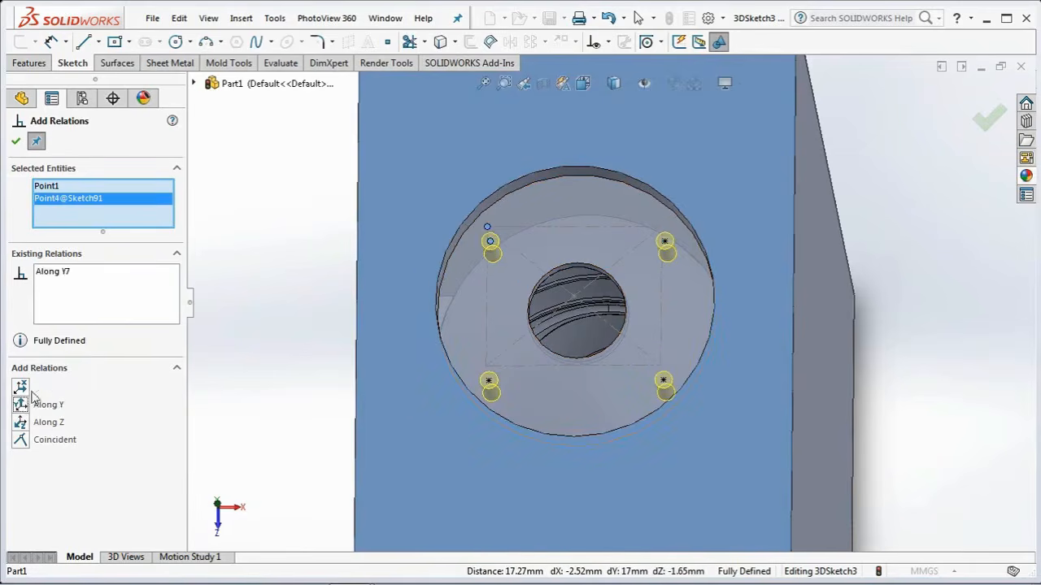
click(15, 143)
click(15, 143)
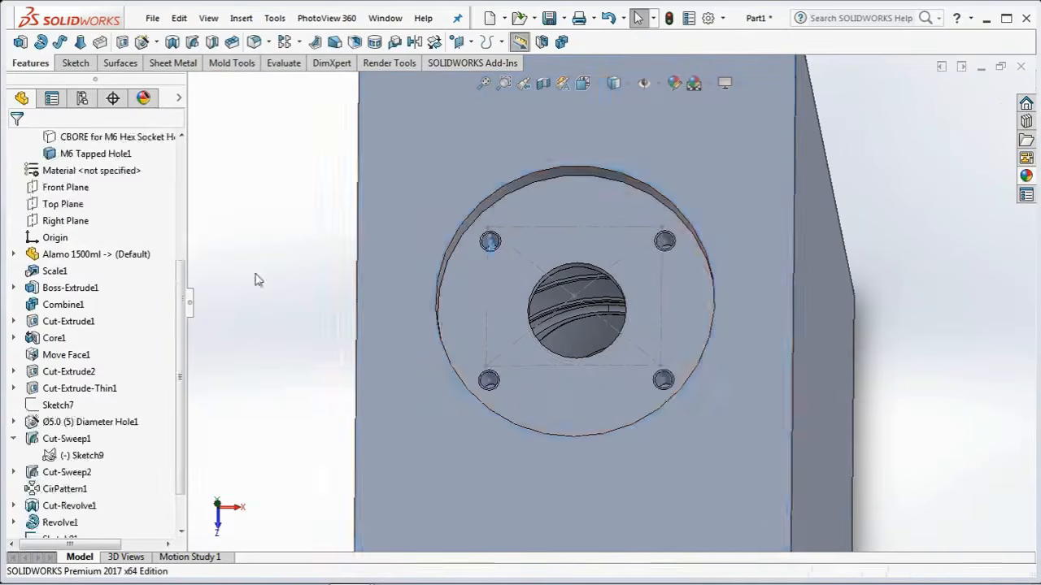
Step: Turn on shaded cosmetic threads in the document's Detailing properties
scroll(479, 253, down, 2)
click(567, 217)
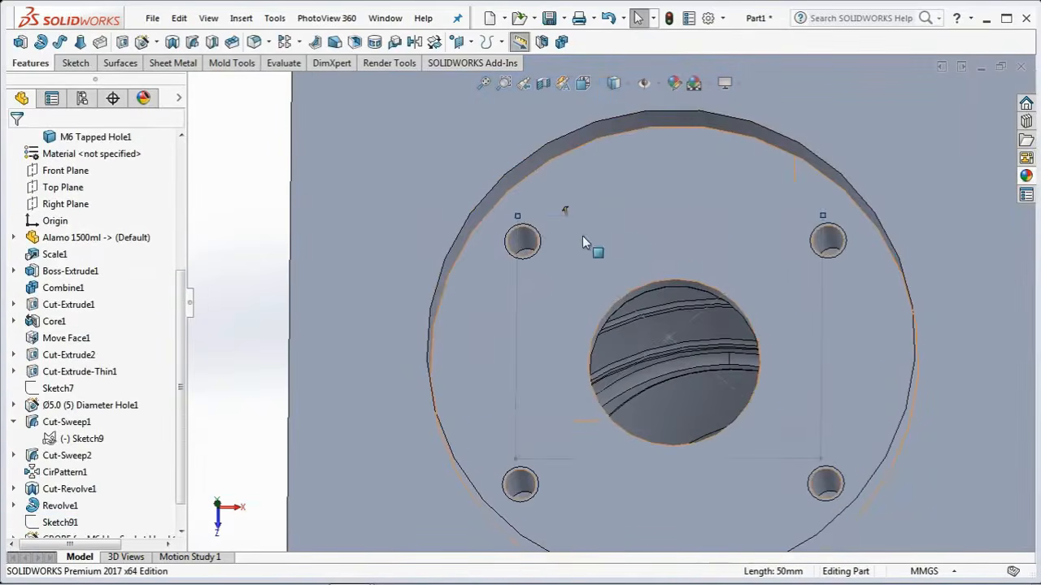
scroll(557, 240, down, 2)
click(274, 18)
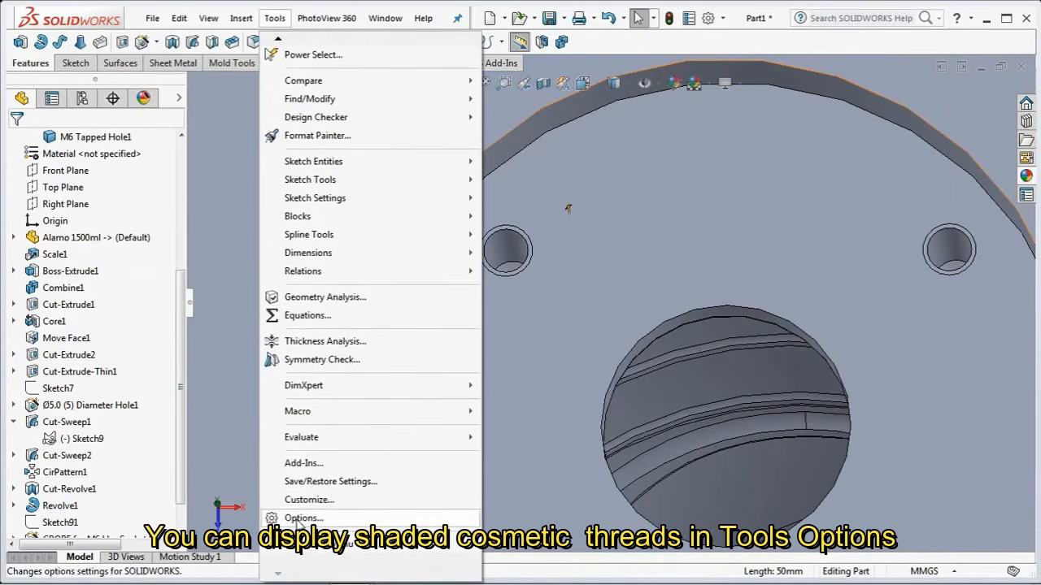
click(296, 519)
click(254, 44)
click(171, 147)
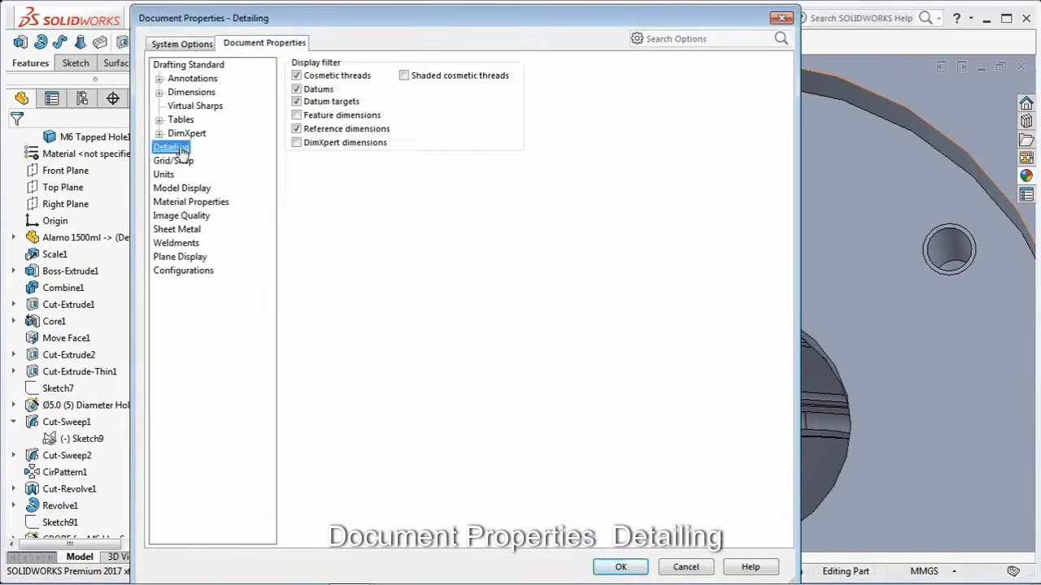
click(620, 568)
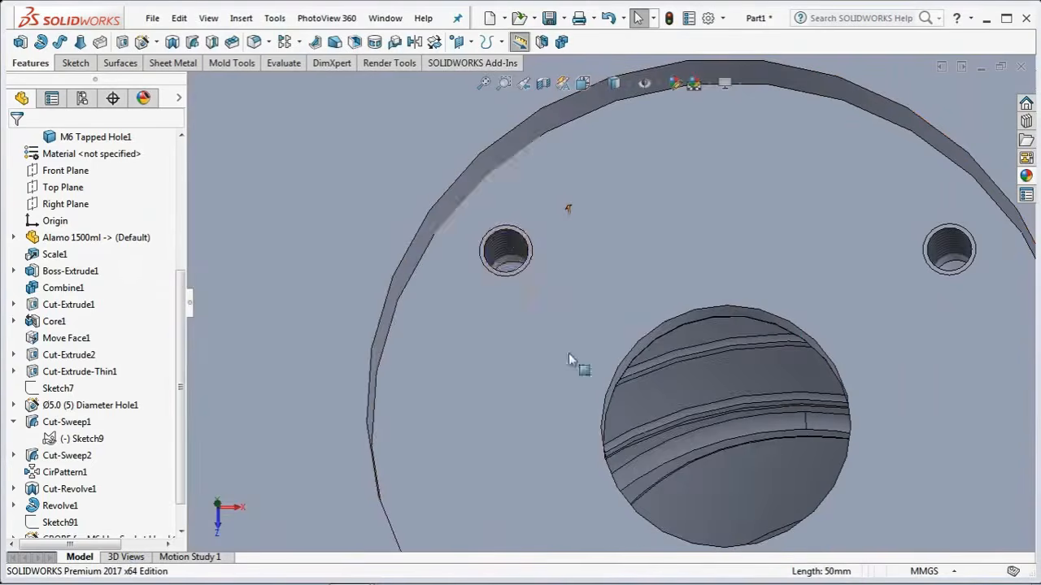
scroll(531, 261, up, 7)
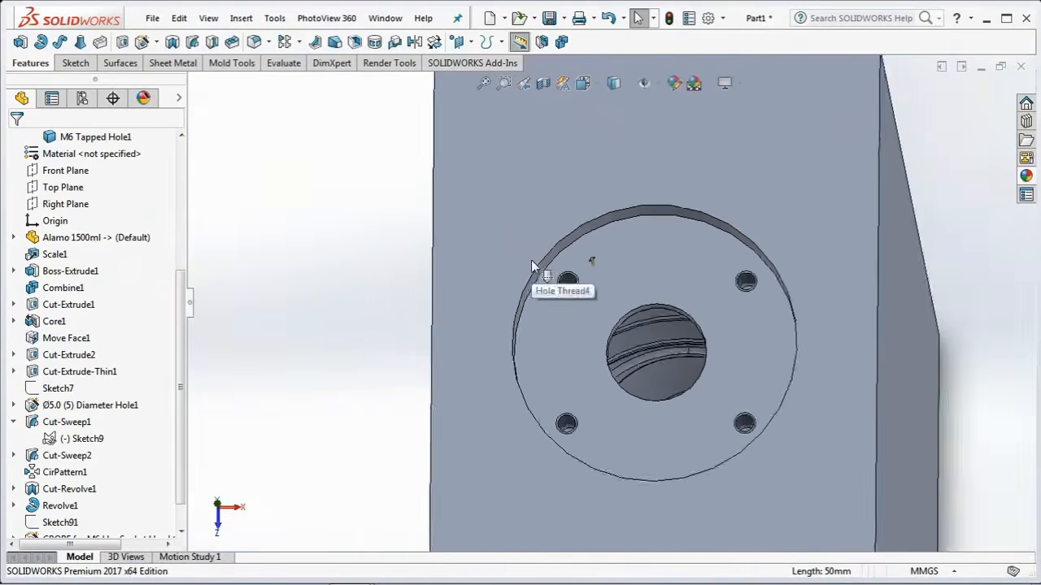
Step: Show the hidden counterbored neck ring body in the mold again
click(415, 266)
scroll(415, 266, up, 2)
middle_drag(417, 314, 417, 291)
scroll(419, 313, up, 2)
middle_drag(423, 334, 422, 294)
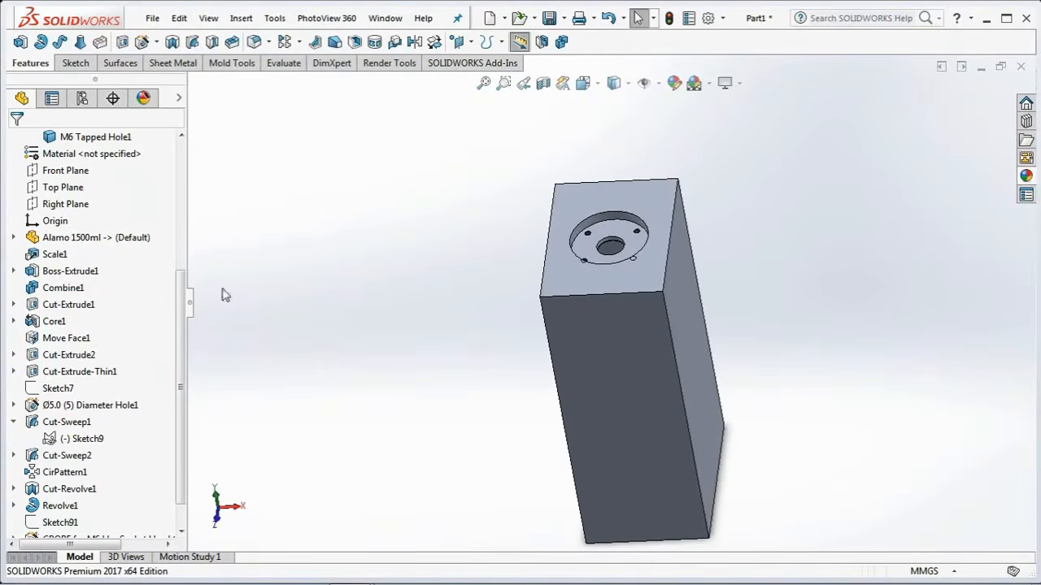
drag(181, 310, 182, 223)
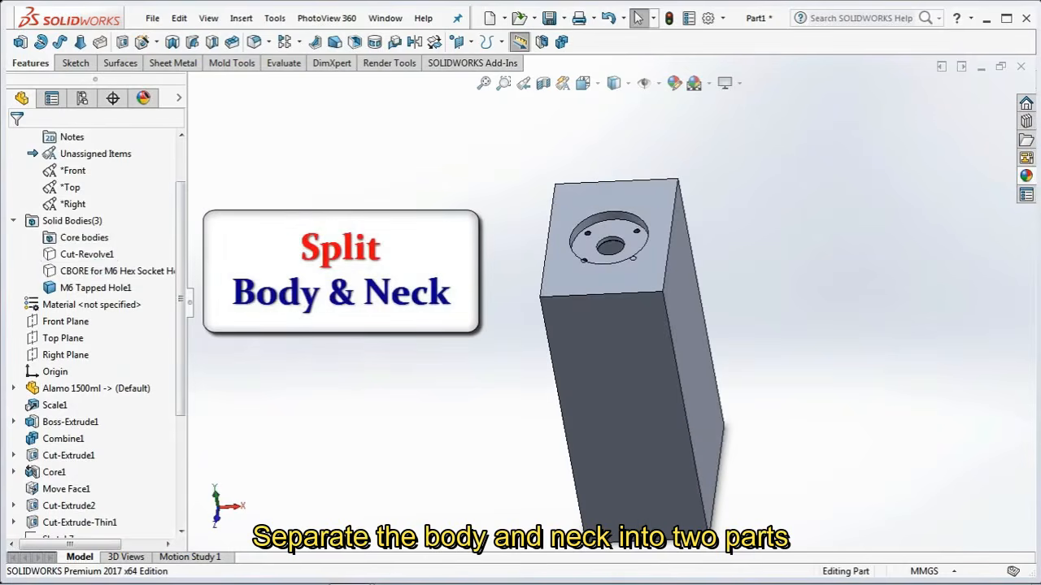
click(126, 276)
click(133, 226)
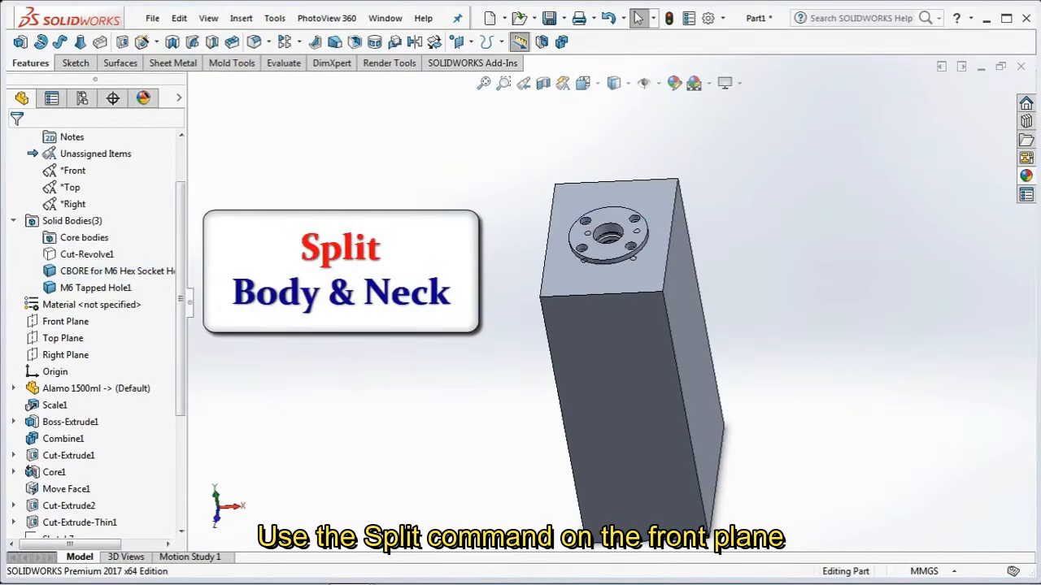
Step: Split all bodies along the Front Plane, marking resulting bodies 2 and 3 and leaving Consume cut bodies off
click(71, 324)
click(542, 42)
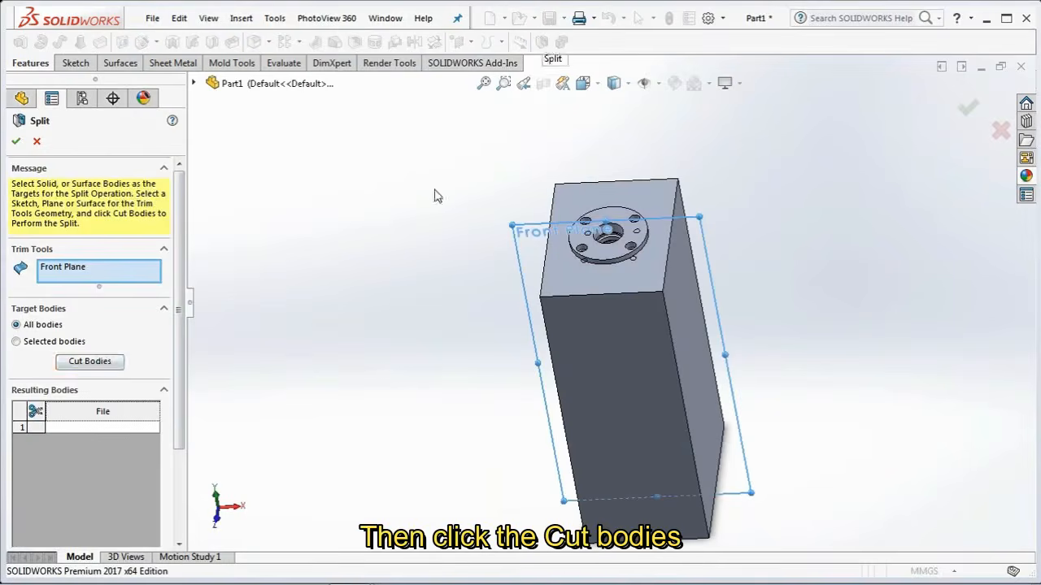
click(105, 362)
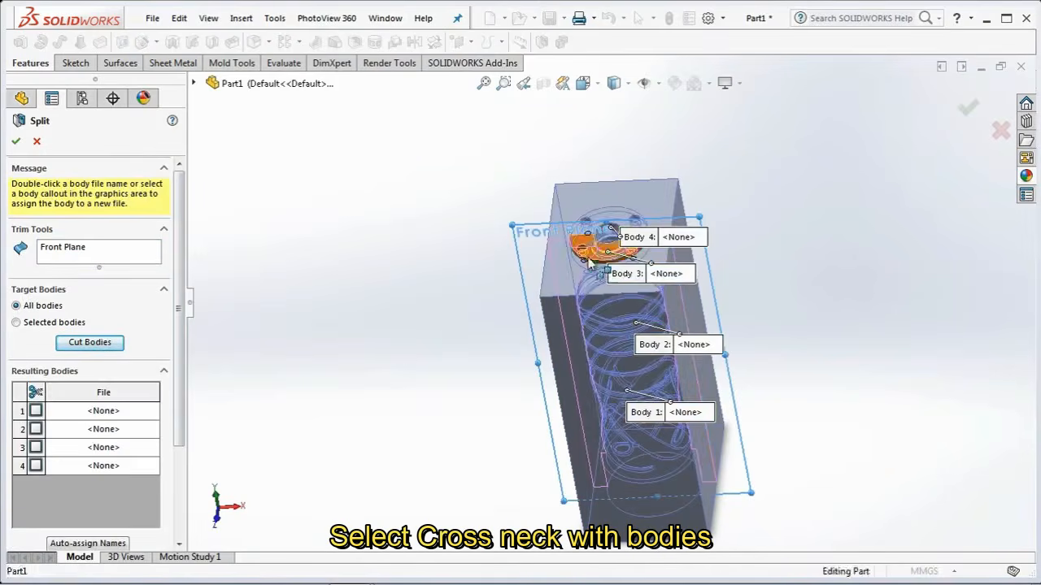
click(591, 196)
click(589, 195)
scroll(177, 404, down, 3)
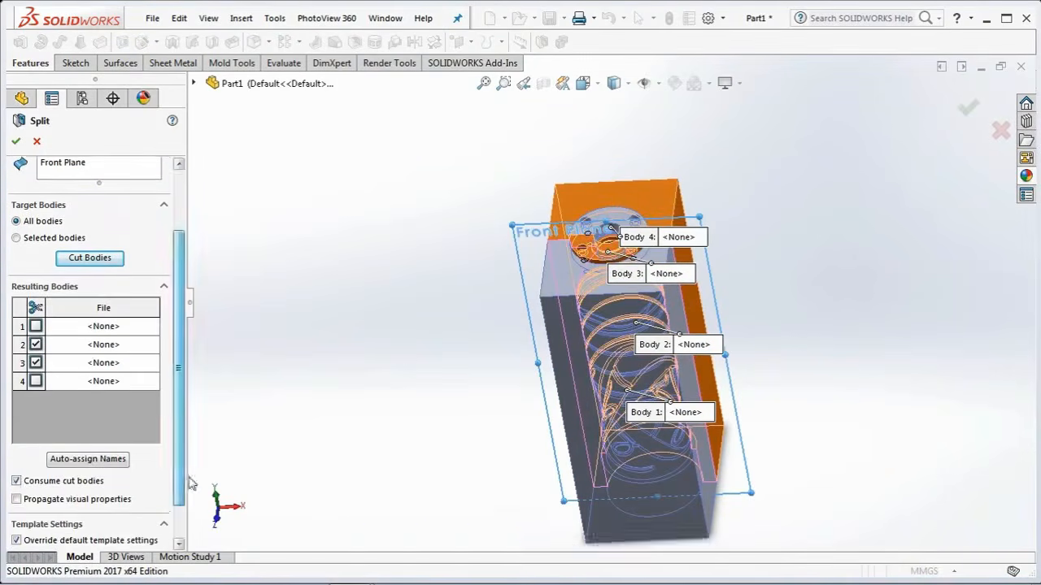
click(16, 140)
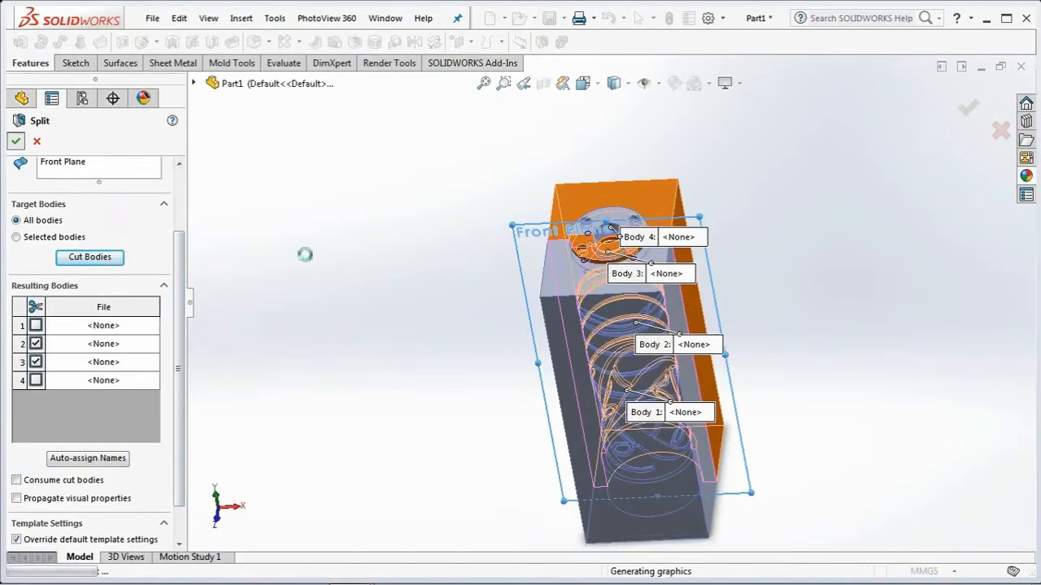
Step: Hide the front halves of the split mold body and neck ring to expose the bottle cavity
scroll(366, 277, up, 2)
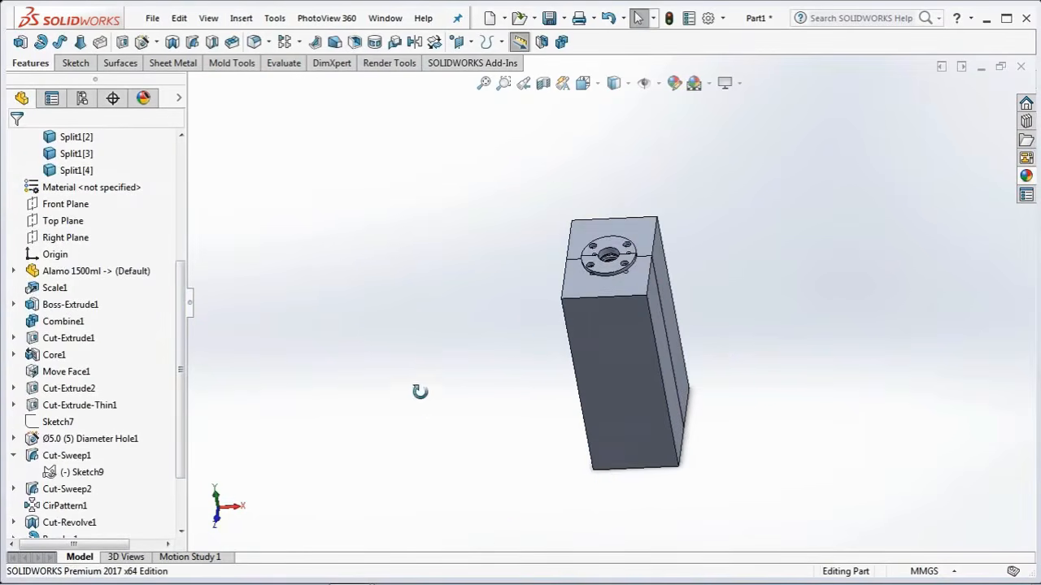
middle_drag(420, 391, 408, 301)
click(564, 278)
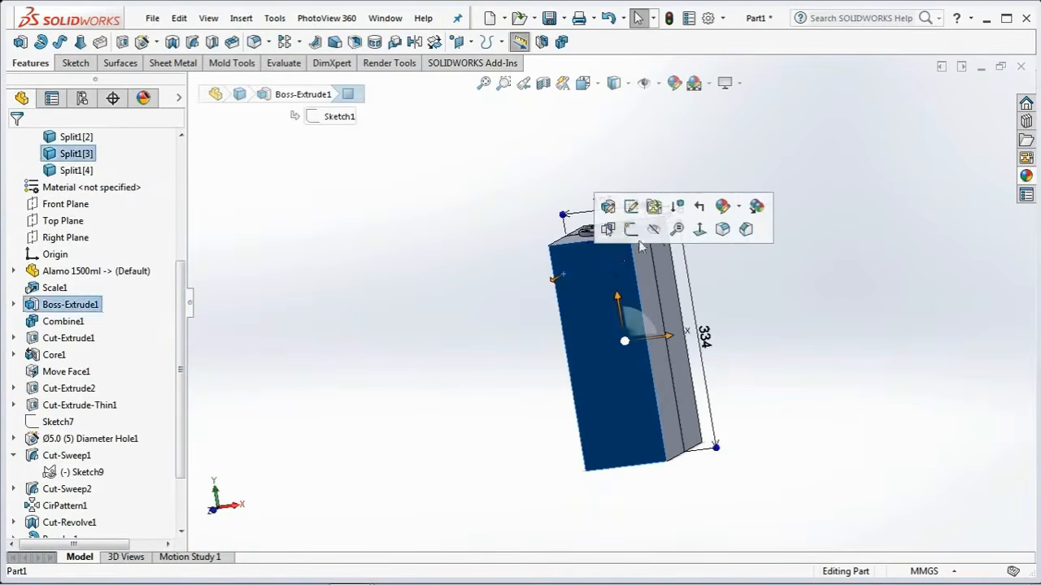
key(Tab)
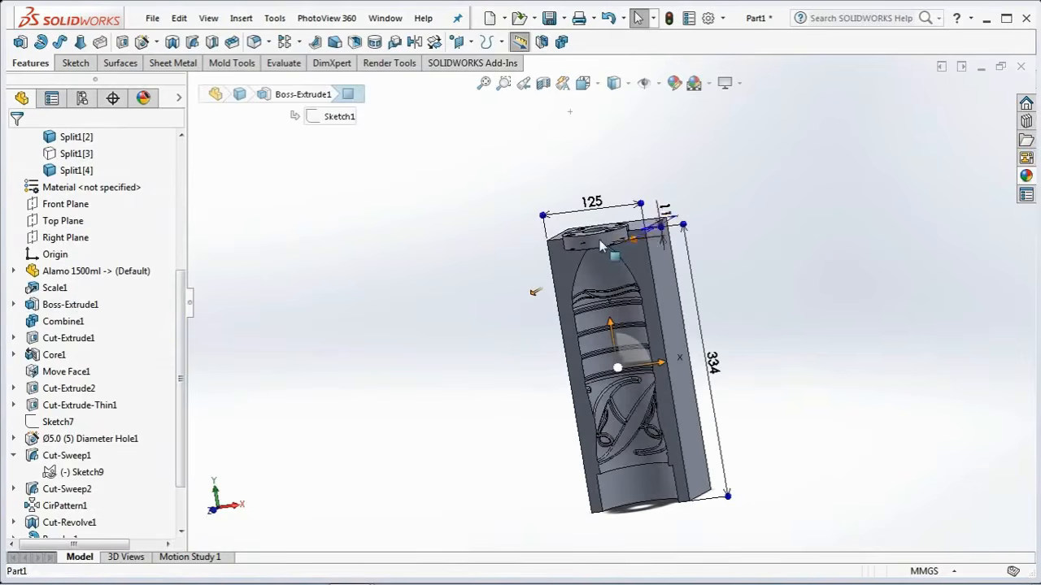
scroll(603, 239, down, 5)
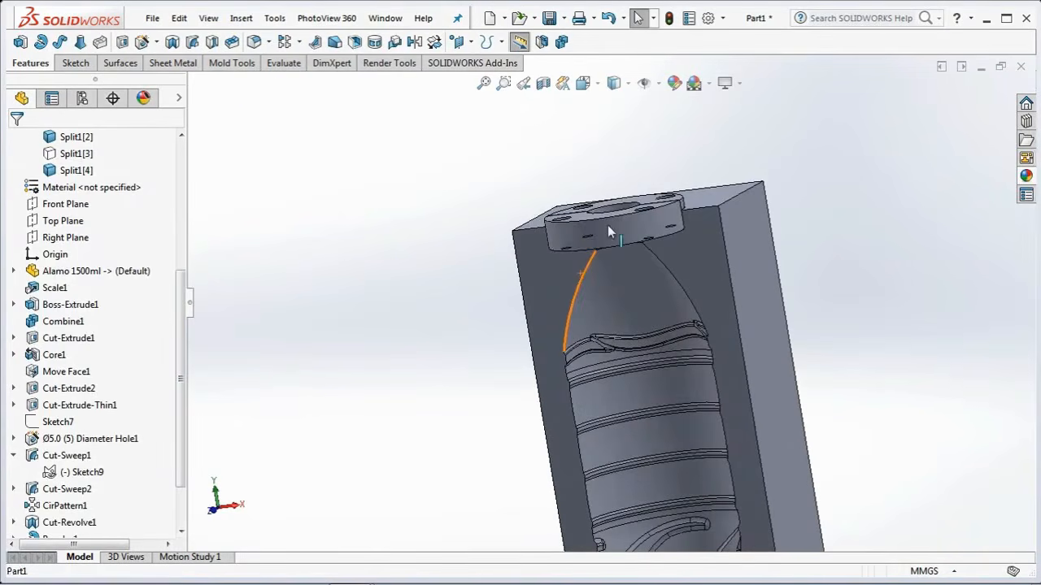
click(607, 226)
key(Tab)
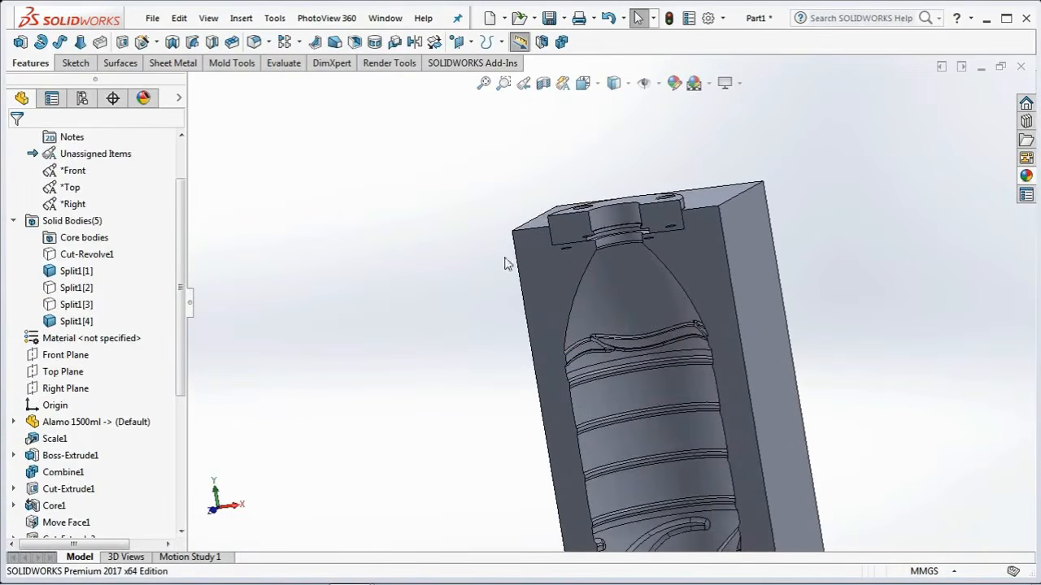
Step: Hide the remaining neck ring half seated in the rear mold body
click(628, 212)
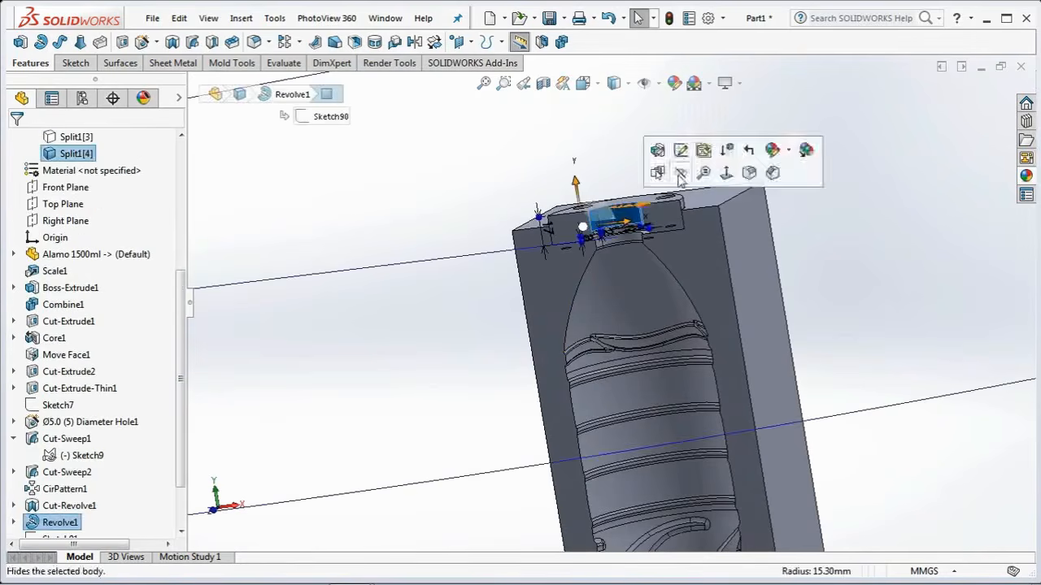
key(Tab)
click(695, 256)
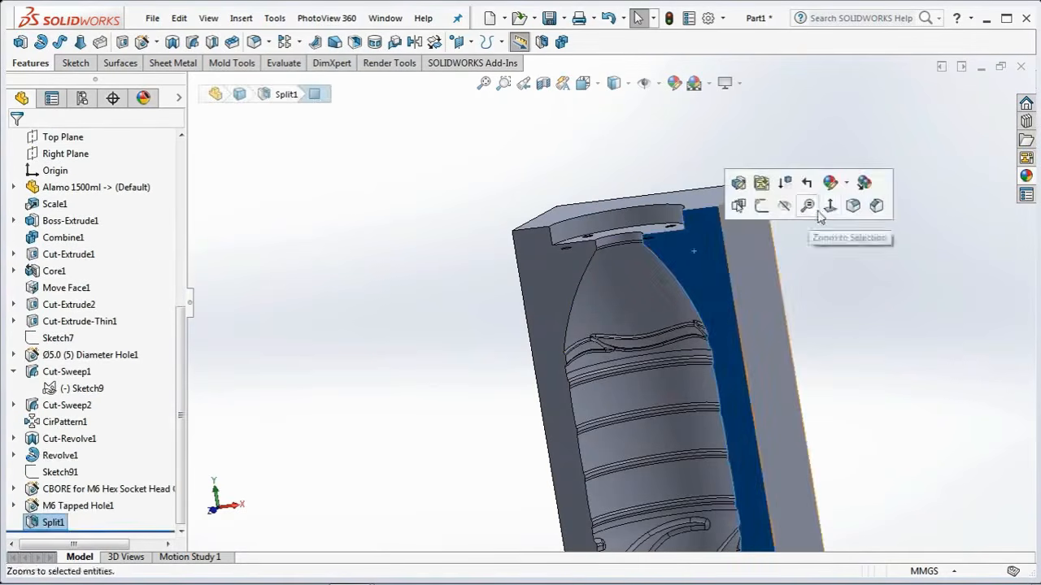
click(831, 208)
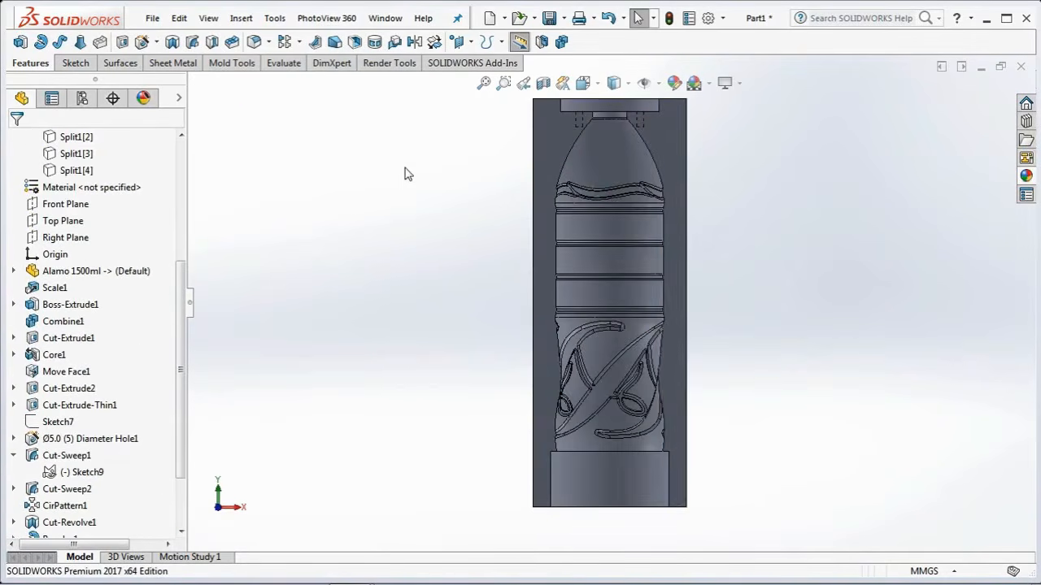
Step: Sketch a vertical centerline on the mold's parting face from the midpoint of its upper edge to the origin
click(552, 141)
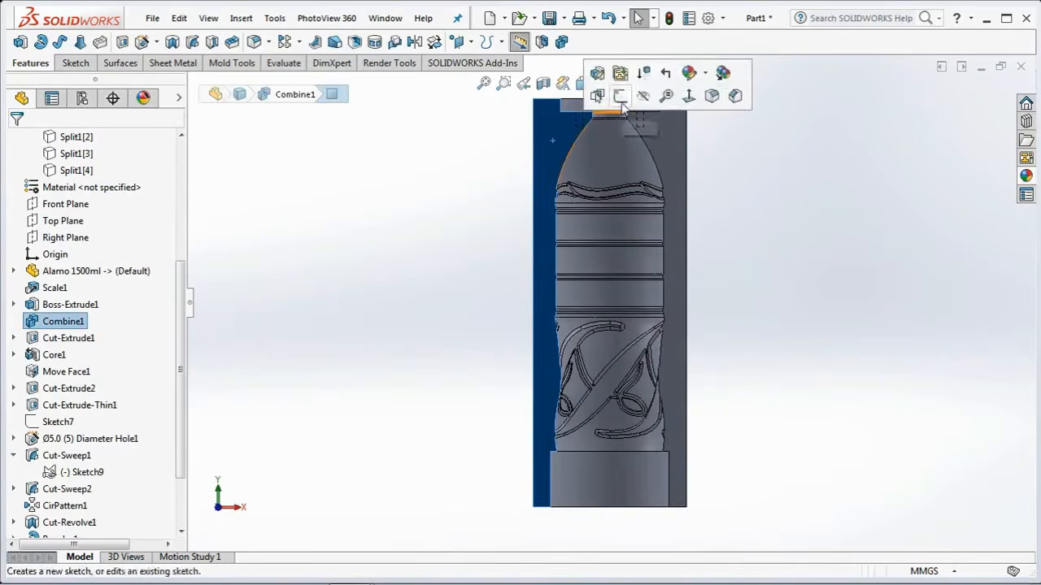
click(621, 100)
click(97, 42)
click(106, 79)
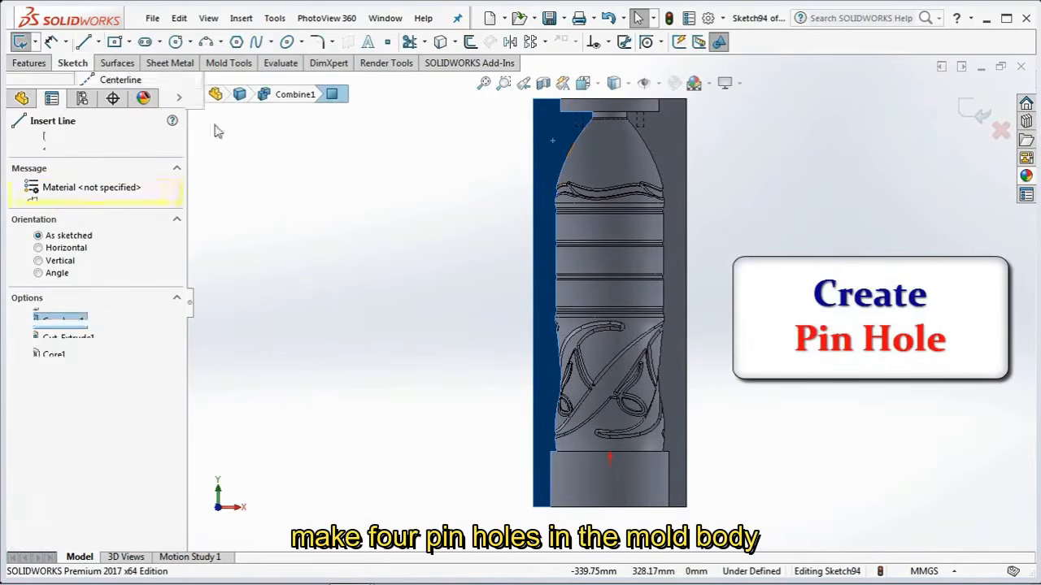
click(610, 100)
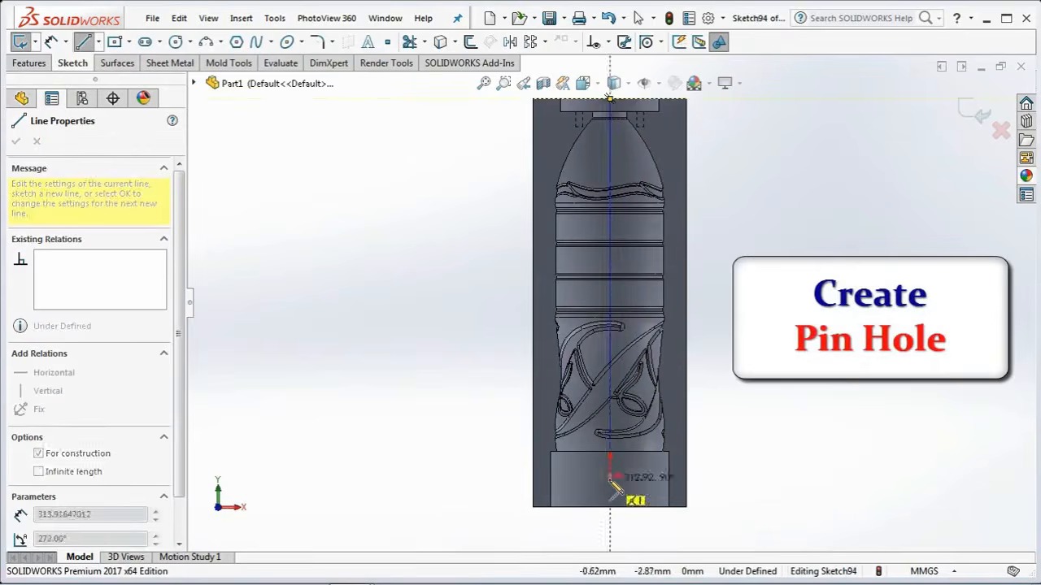
click(610, 484)
right_click(611, 481)
click(651, 388)
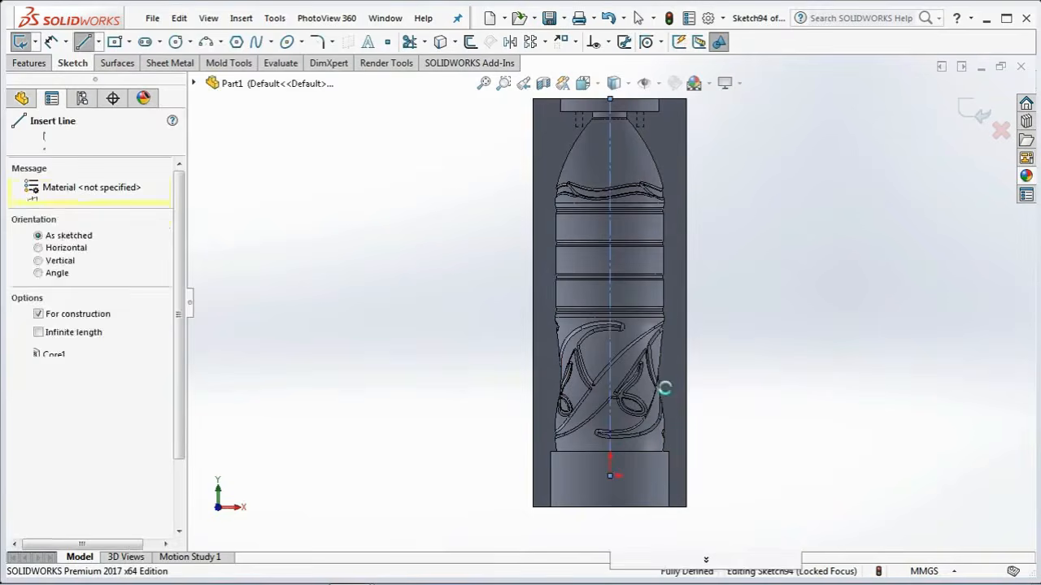
Step: Draw a center rectangle about 97 by 229 mm centred on the centerline and make it construction geometry
click(125, 41)
click(165, 80)
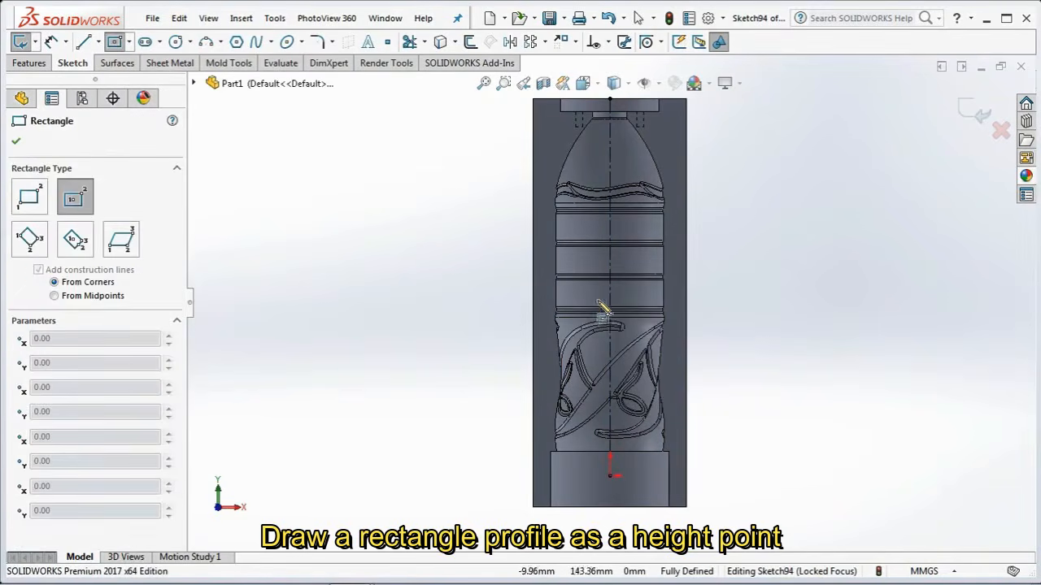
click(610, 272)
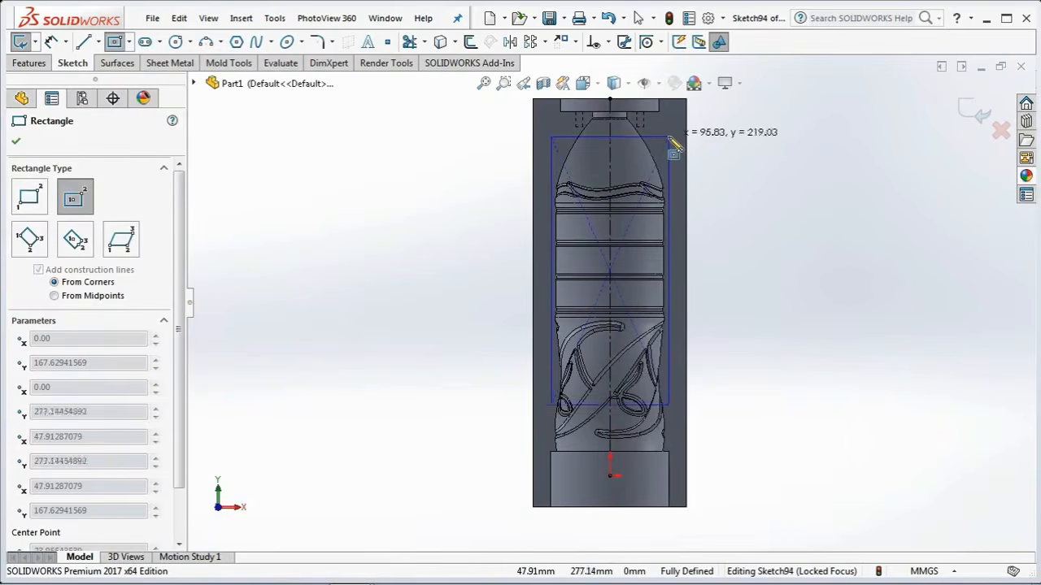
click(669, 130)
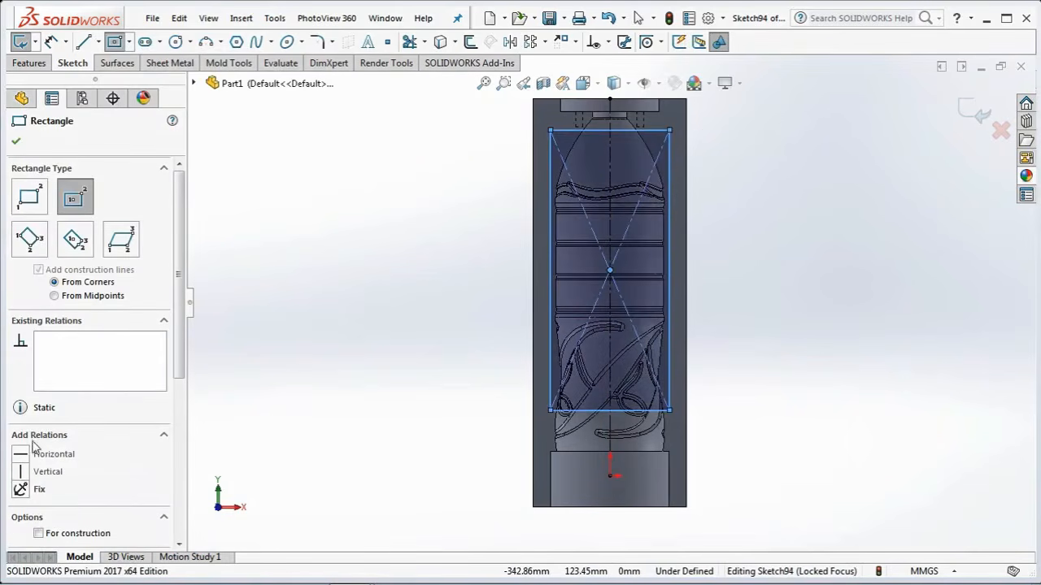
click(38, 534)
click(15, 141)
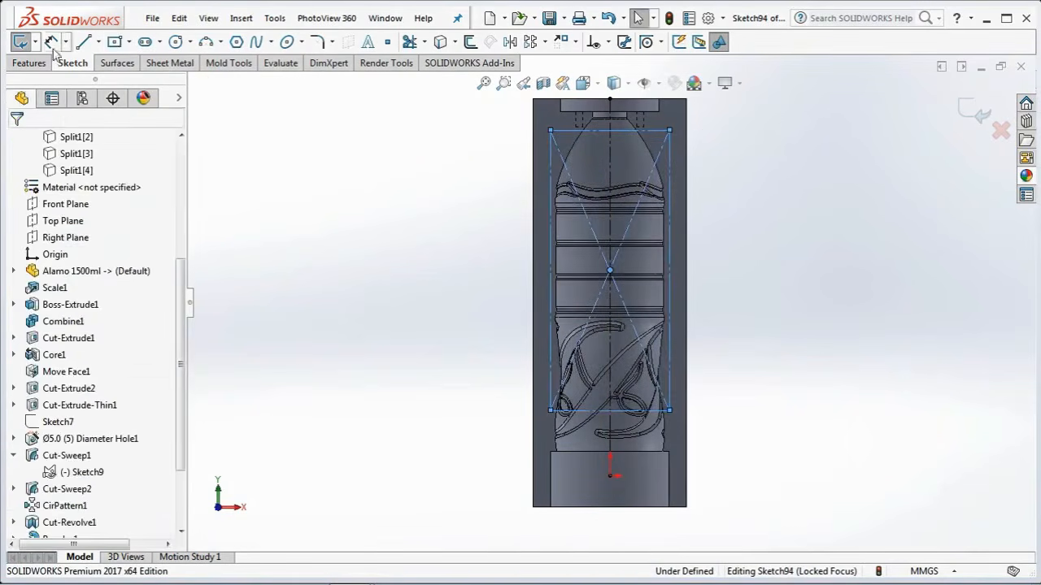
Step: Dimension the construction rectangle's width at 105 mm
click(50, 41)
scroll(569, 268, up, 2)
click(648, 218)
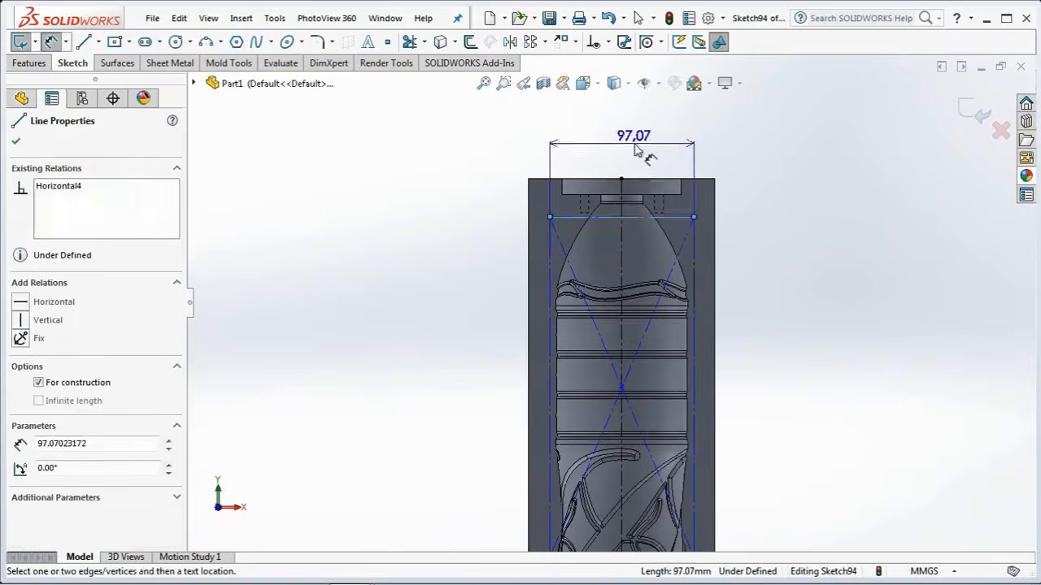
click(636, 150)
text(105)
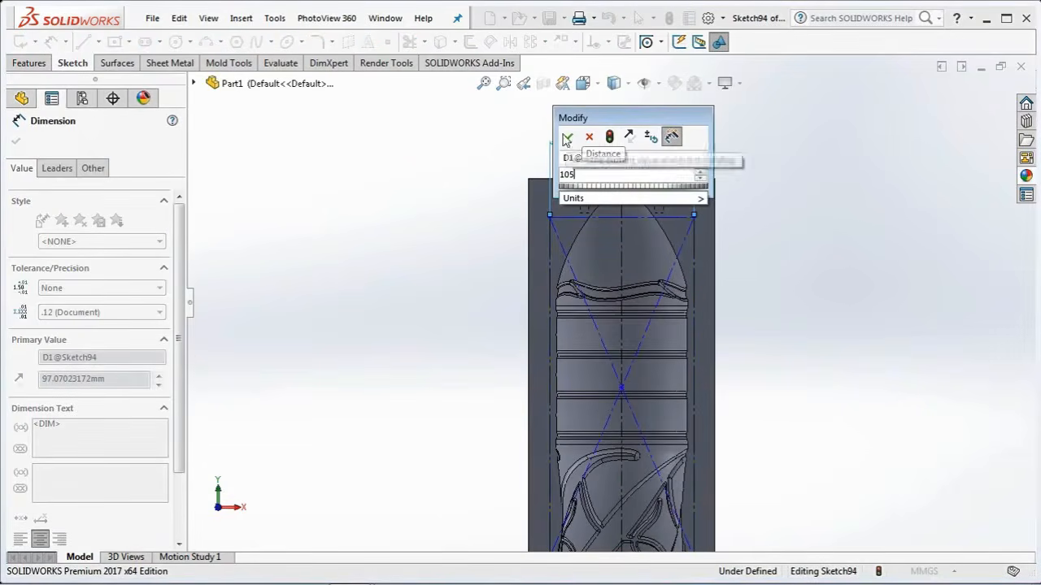
click(567, 136)
Step: Dimension the distance from the mold's upper edge to the rectangle's upper side at 43 mm
click(679, 216)
click(716, 182)
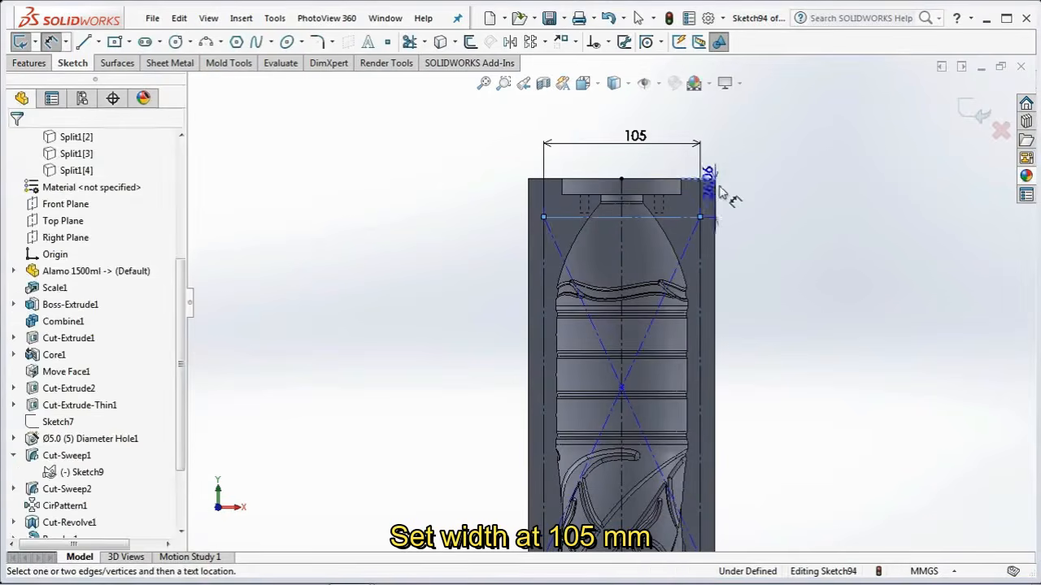
click(756, 205)
text(43)
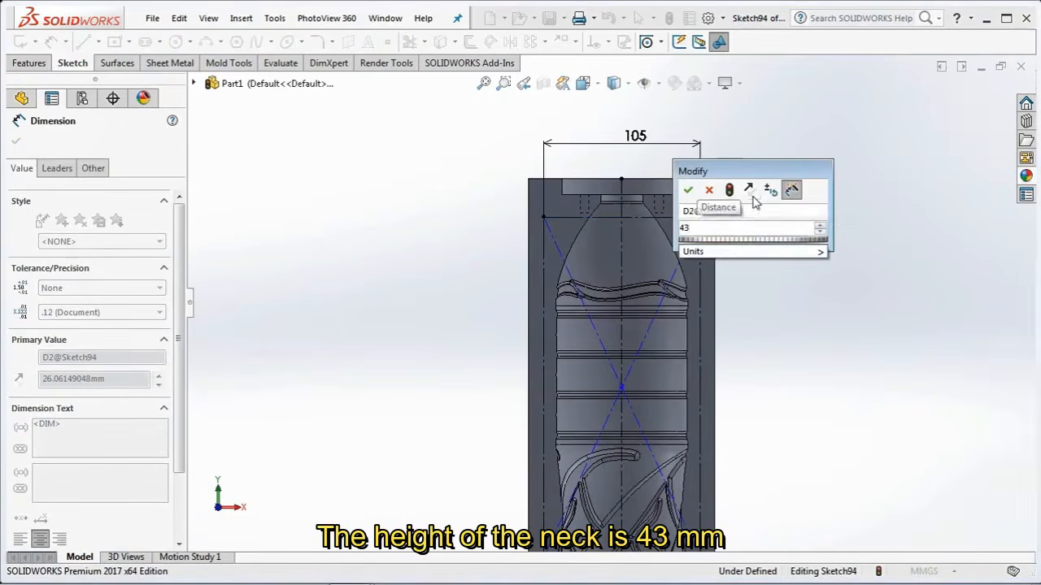
click(688, 190)
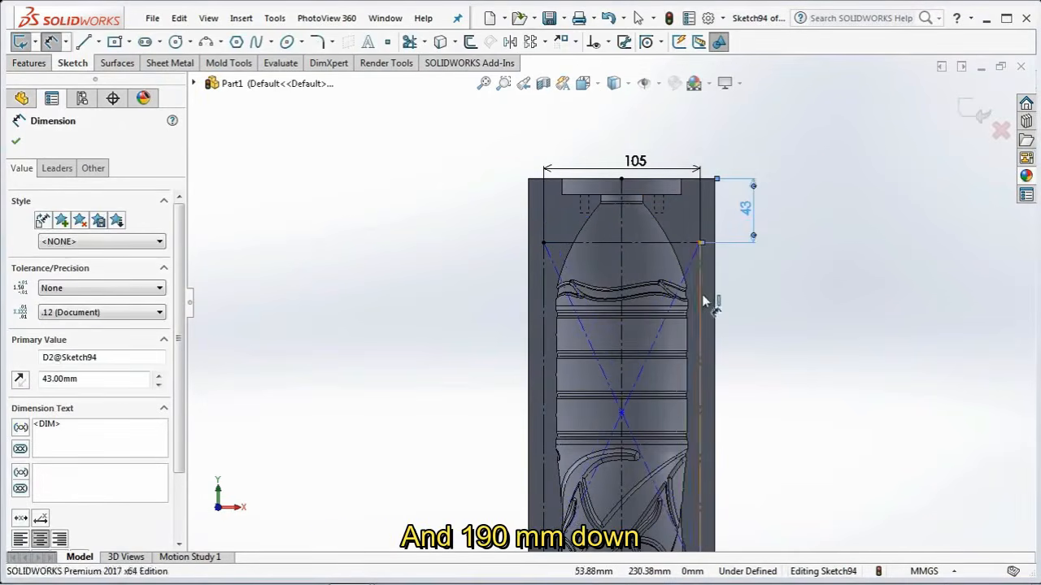
Step: Dimension the construction rectangle's height at 190 mm and finish the sketch
click(704, 302)
click(741, 397)
text(1)
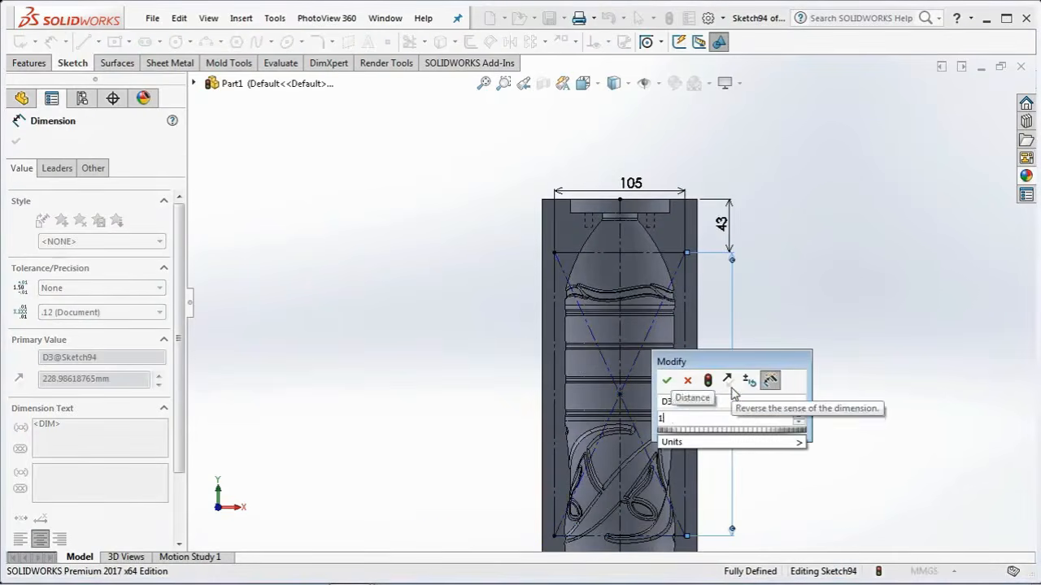
text(90)
click(666, 381)
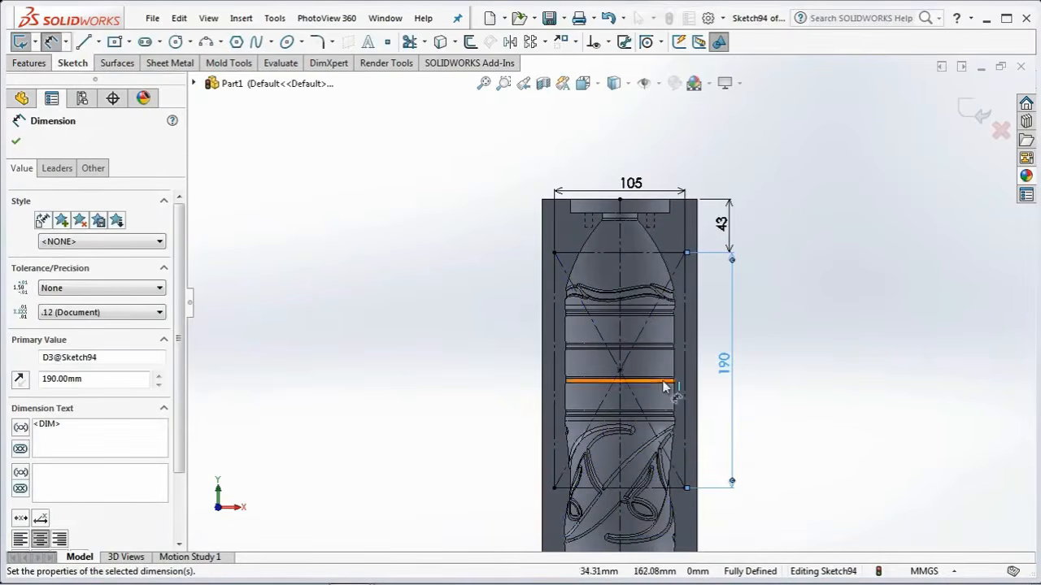
click(967, 109)
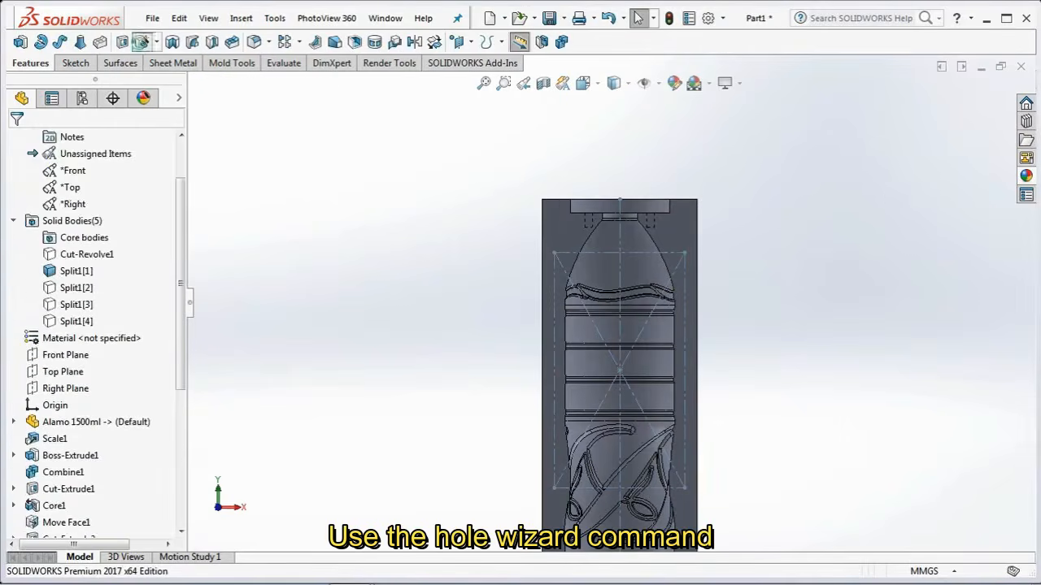
Step: Start a Hole Wizard feature with the plain Hole type, ISO standard and Drill sizes
click(140, 42)
scroll(128, 268, down, 2)
click(111, 253)
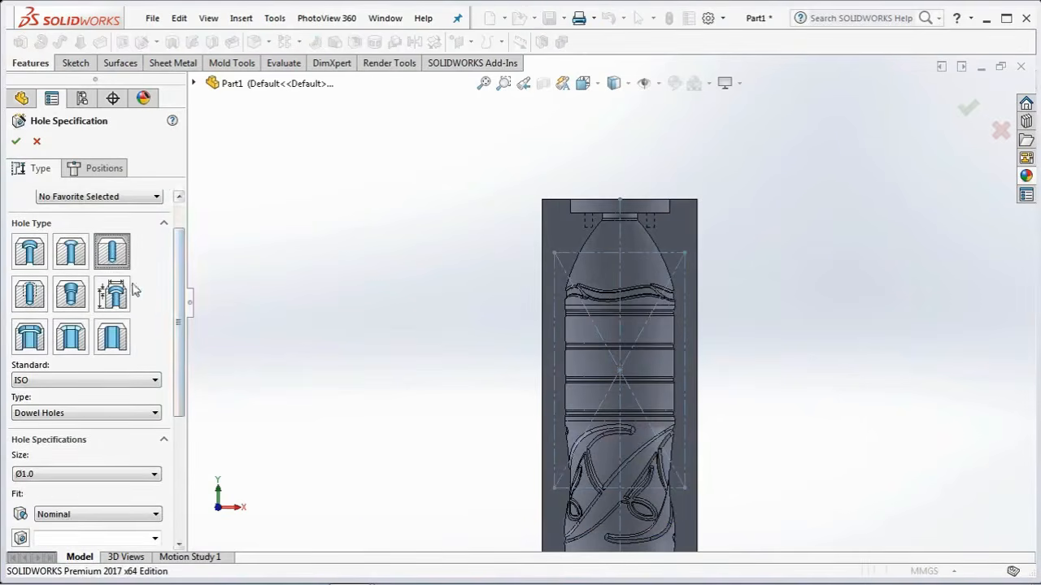
drag(183, 370, 176, 411)
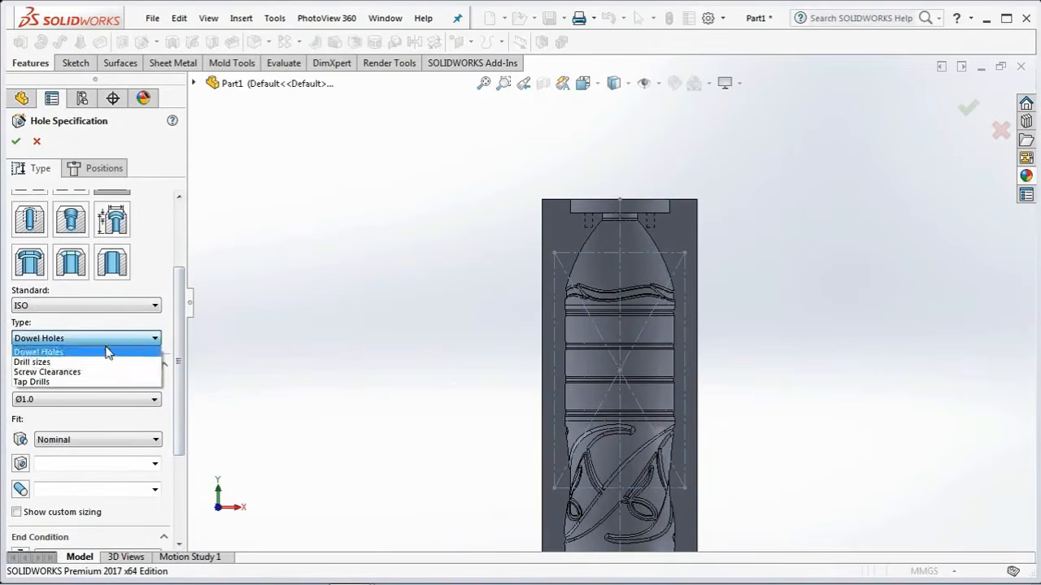
click(106, 352)
Step: Set the pin hole size to Ø13.0 and use custom sizing with a 180° drill point angle
click(97, 398)
drag(155, 443, 152, 491)
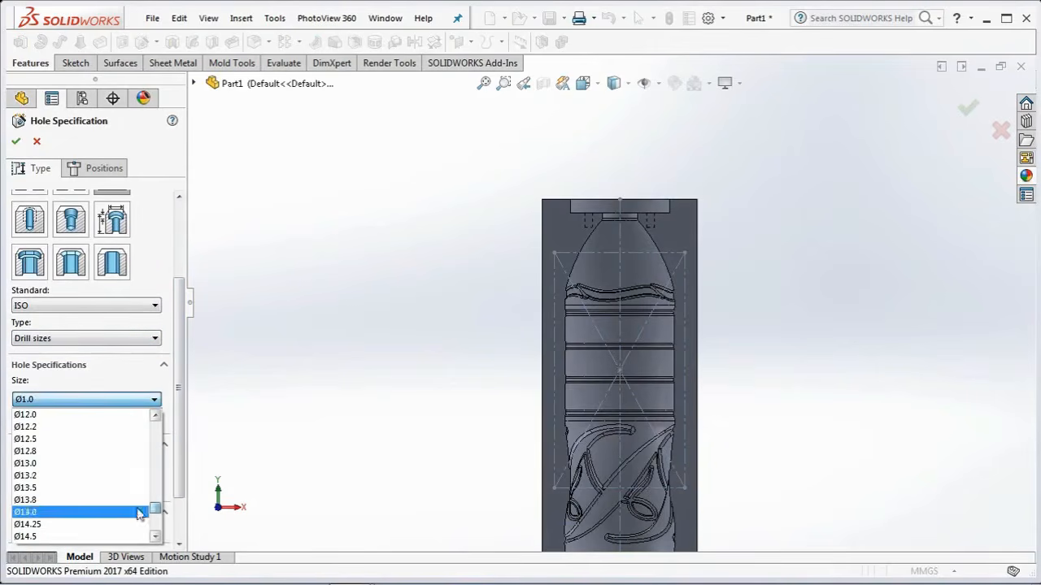
click(106, 463)
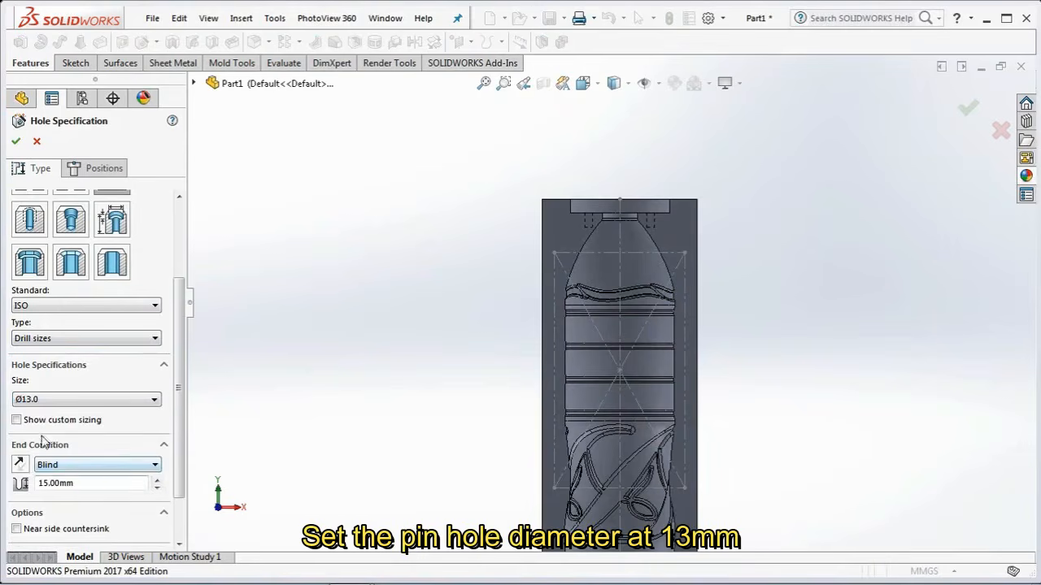
click(17, 420)
text(180)
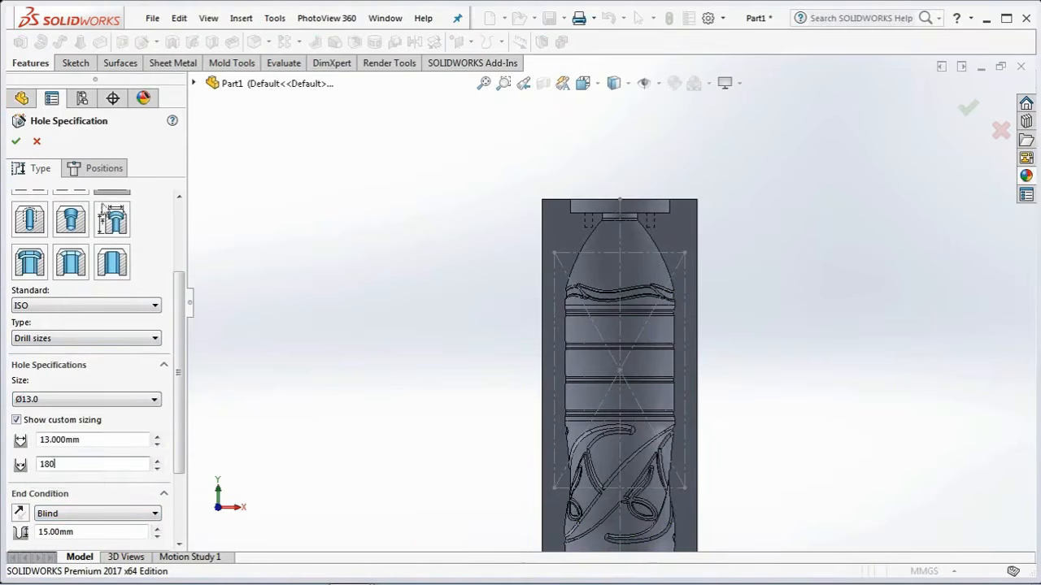
Step: Place the pin holes at the four corners of the construction rectangle using a 3D sketch, and finish the feature
click(99, 168)
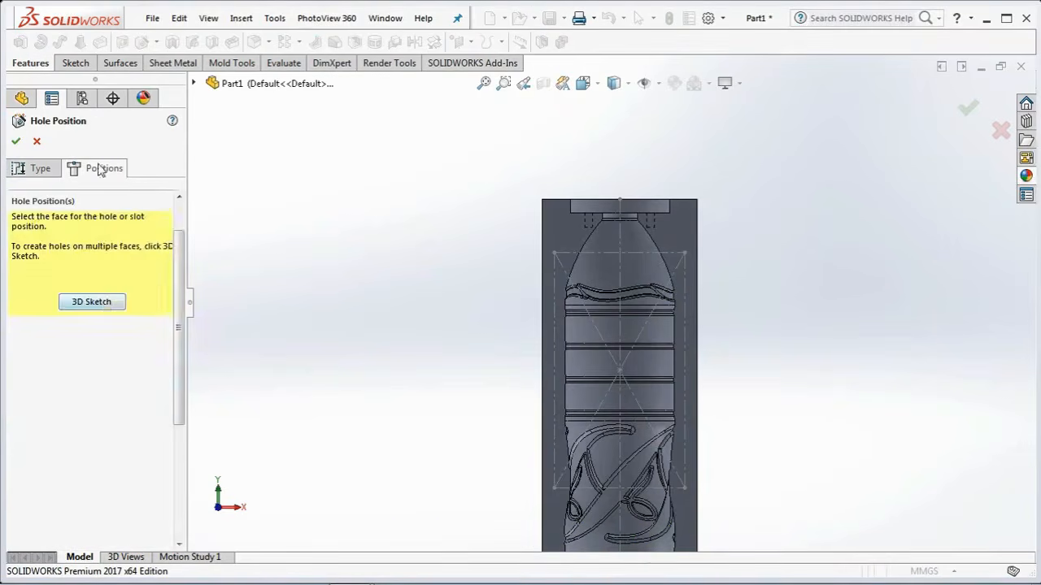
click(91, 303)
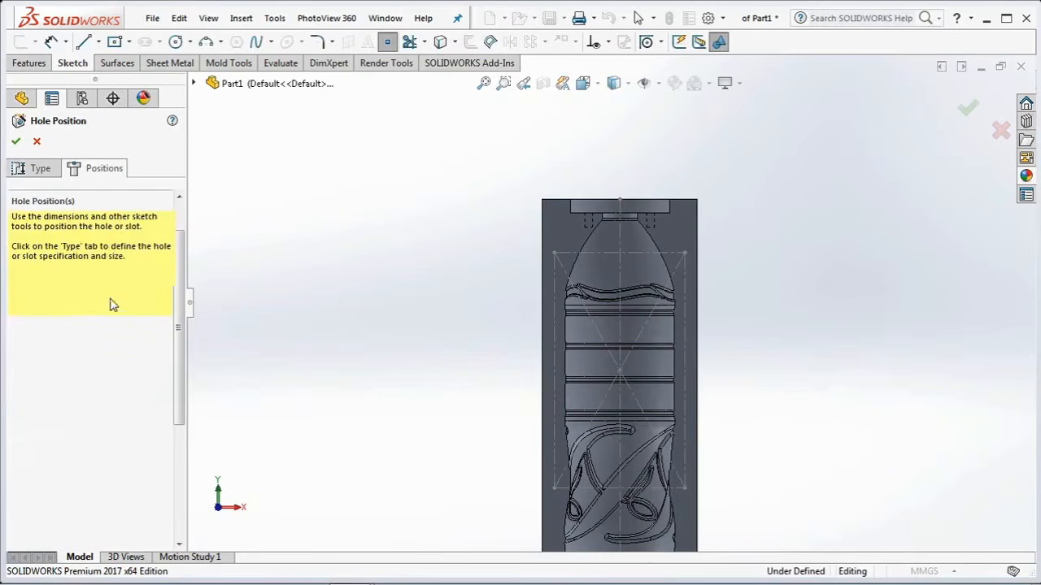
click(554, 253)
click(685, 253)
click(685, 487)
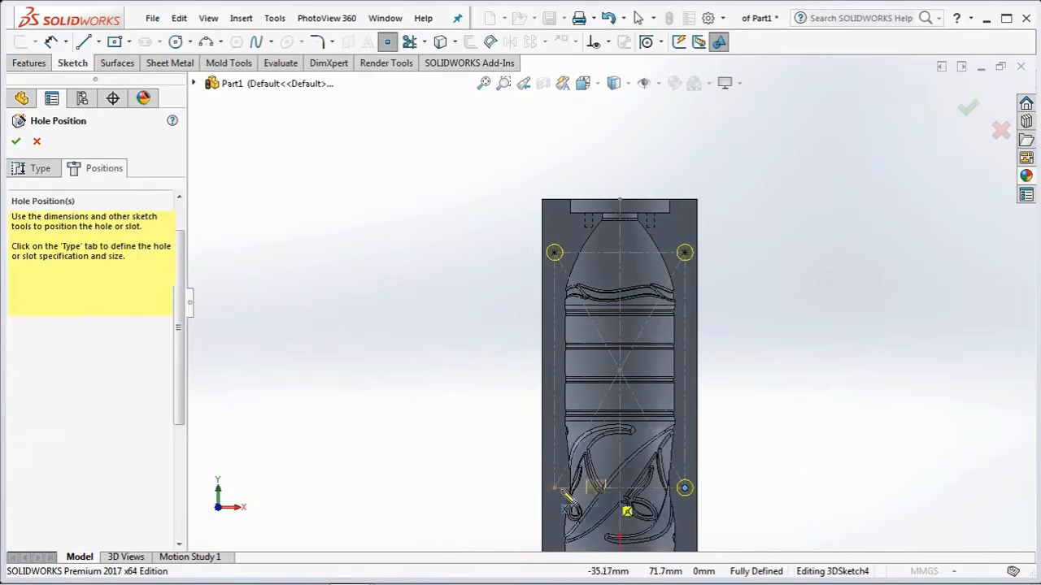
click(554, 488)
click(966, 111)
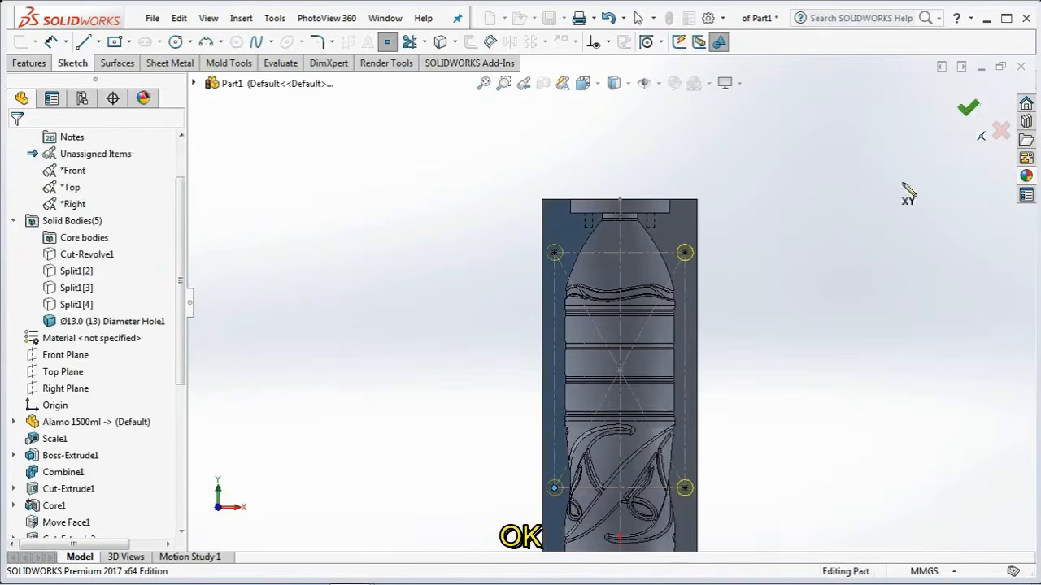
Step: Start a counterbore hole for the mold's back face with type Hex Socket Head ISO 4762 and size M4
middle_drag(858, 210, 646, 238)
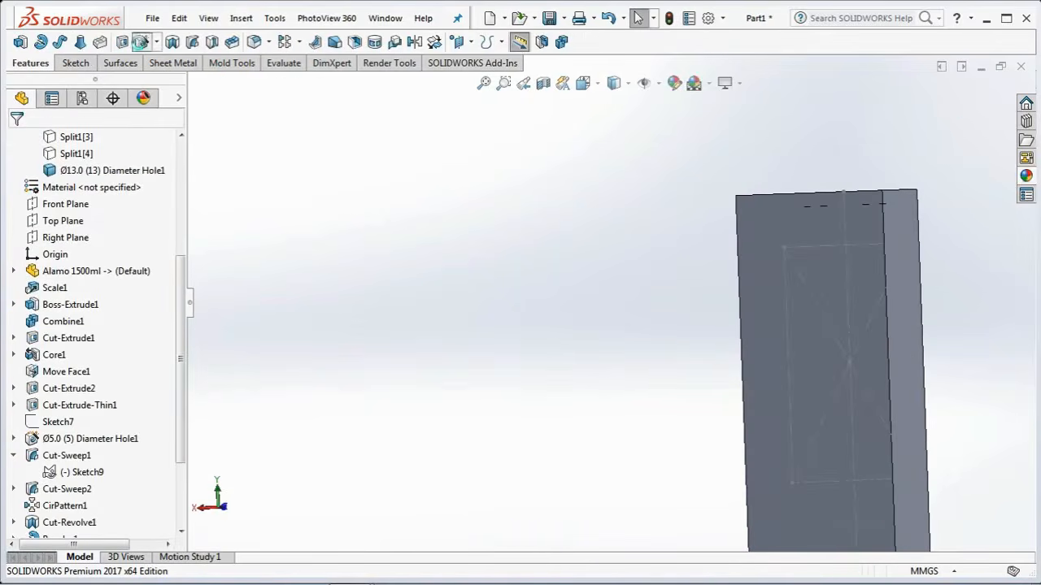
click(140, 42)
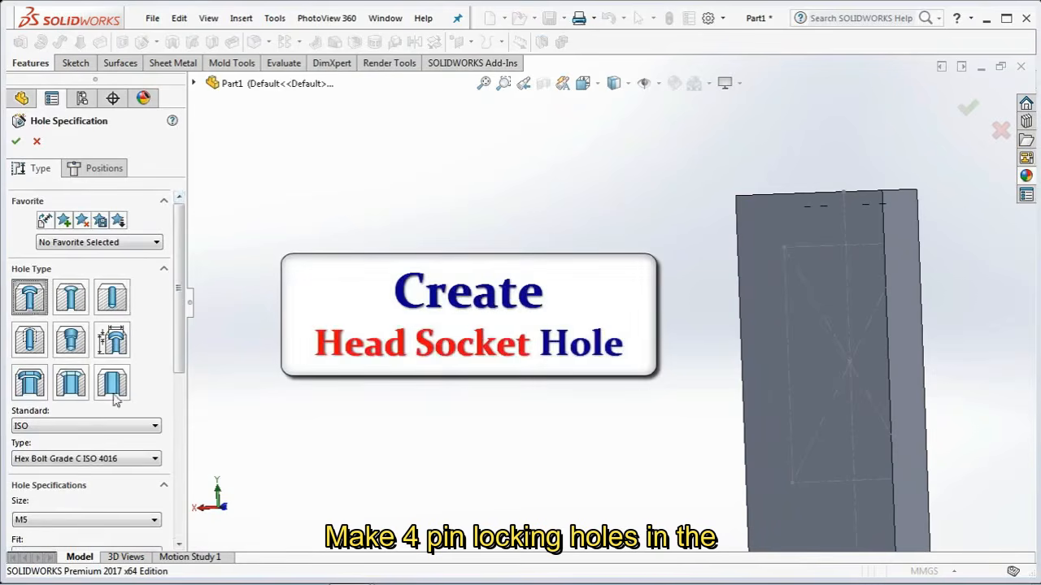
scroll(114, 398, down, 5)
click(110, 325)
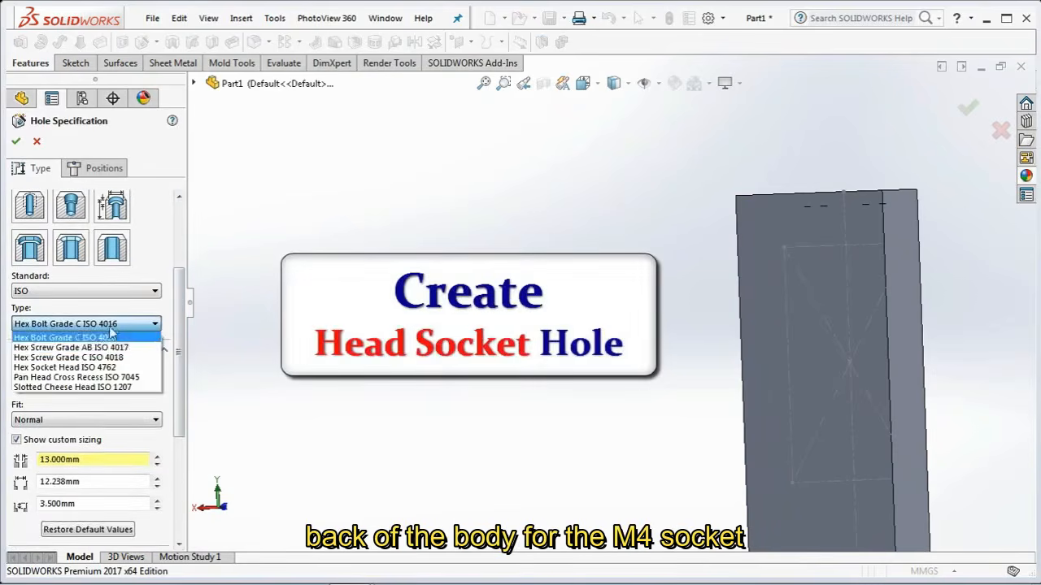
click(104, 368)
click(98, 384)
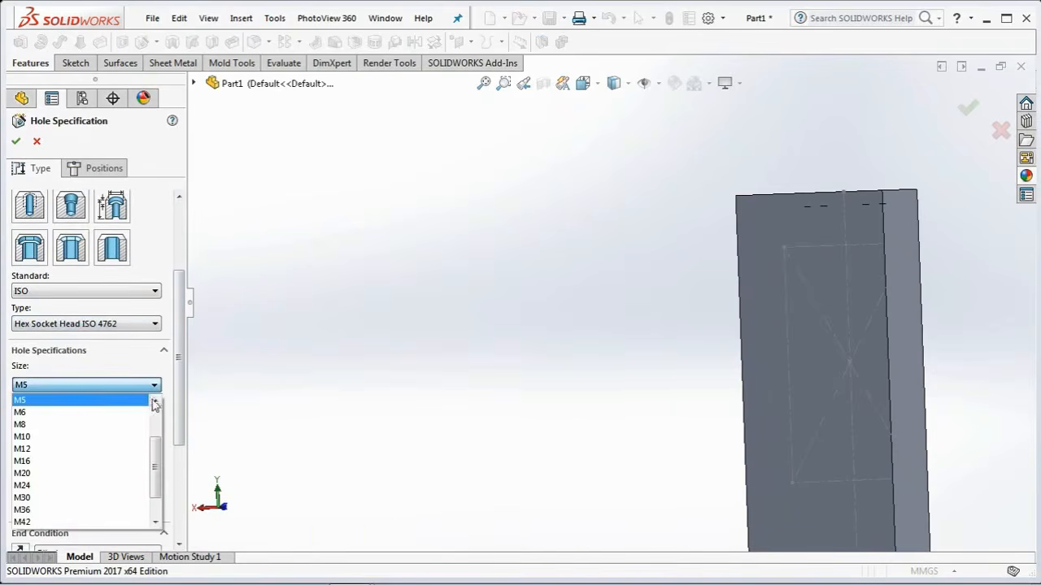
click(155, 405)
click(113, 409)
Step: Set the M4 counterbore depth to 15 mm and the hole's end condition to Through All
drag(180, 431, 182, 474)
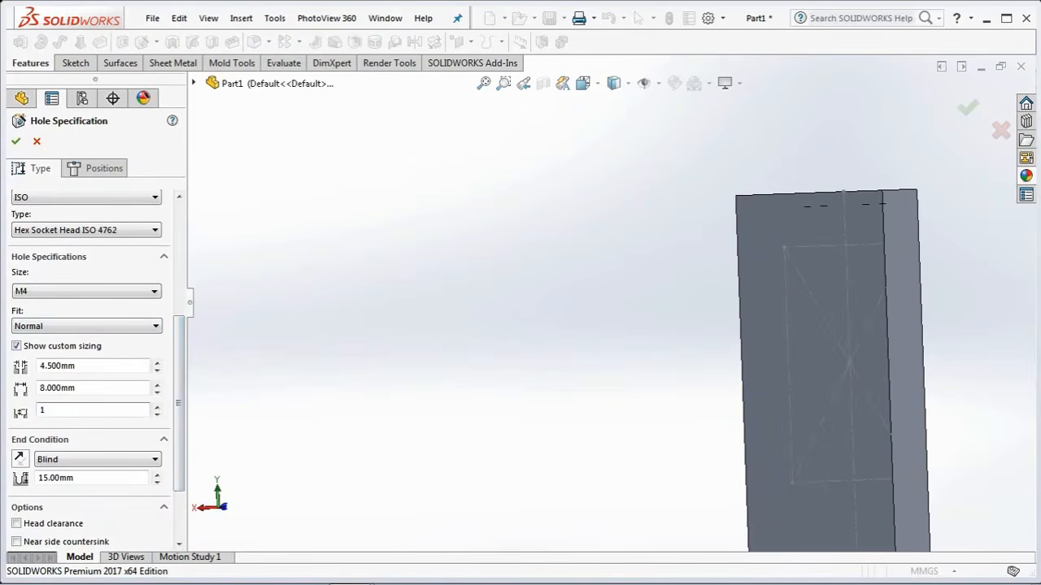
click(59, 460)
click(78, 483)
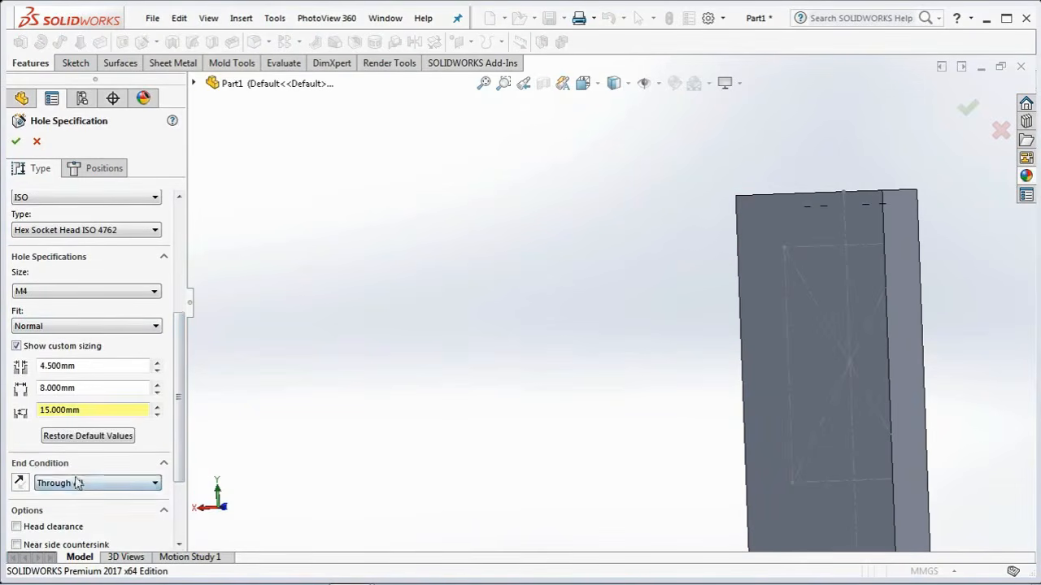
drag(180, 450, 192, 494)
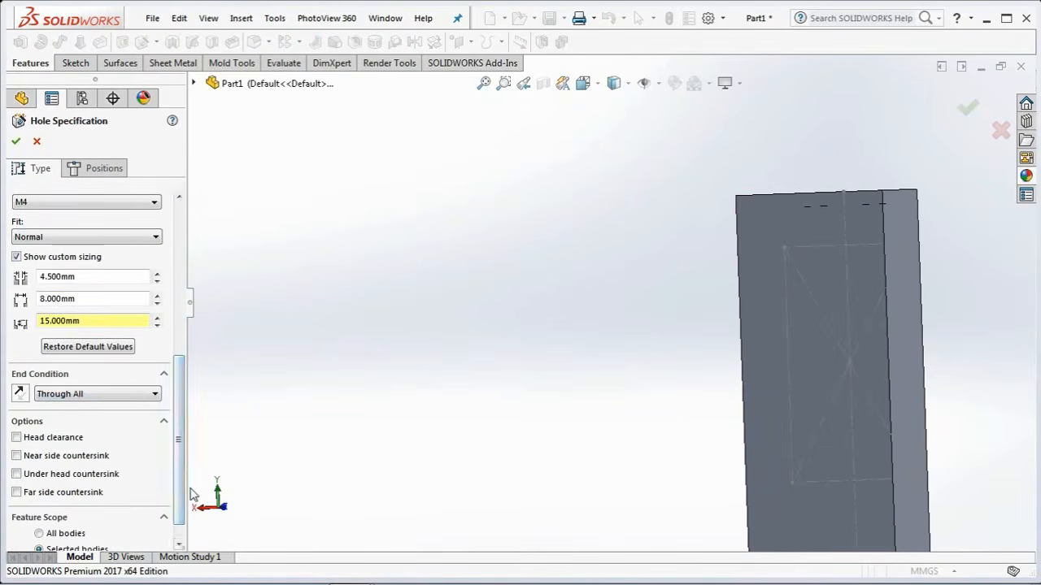
Step: Place four M4 counterbore hole points on the mold's back face using a 3D sketch, near the construction rectangle's corners
click(98, 174)
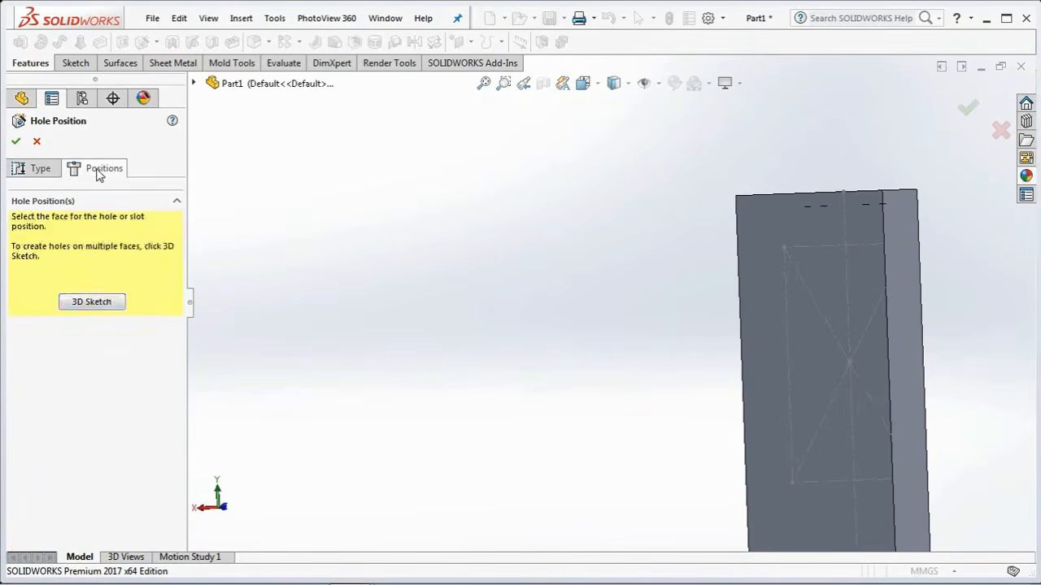
click(109, 301)
click(763, 239)
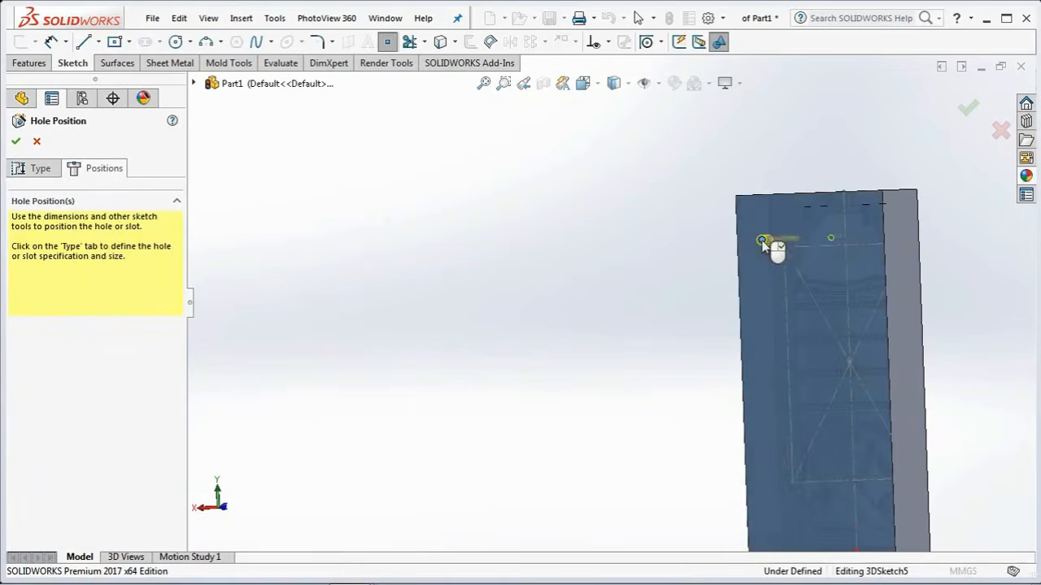
click(865, 235)
click(765, 466)
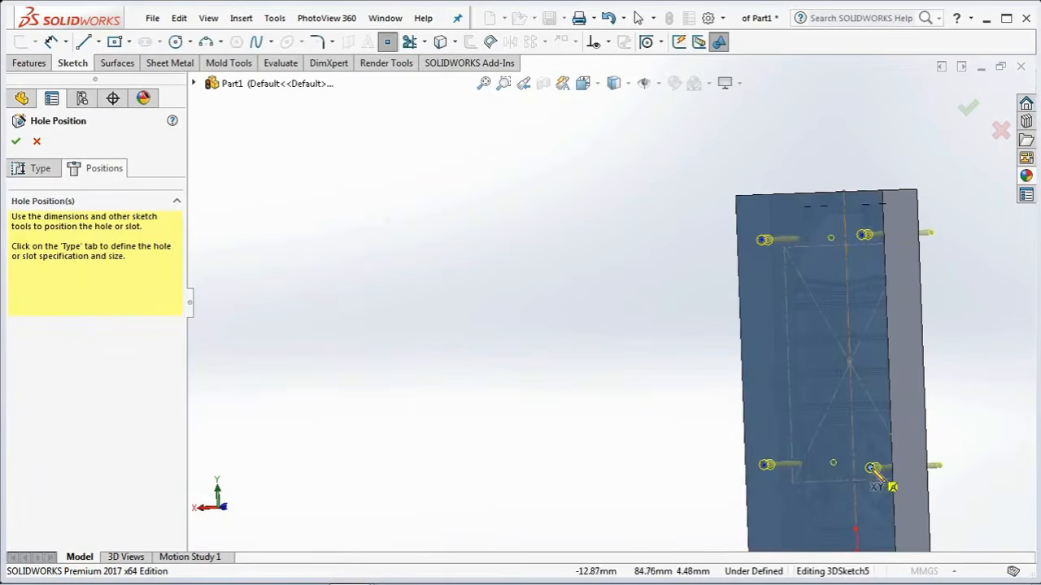
Step: Add Along Z relations between the two lower M4 hole points and the lower corners of the construction rectangle
click(608, 41)
click(617, 85)
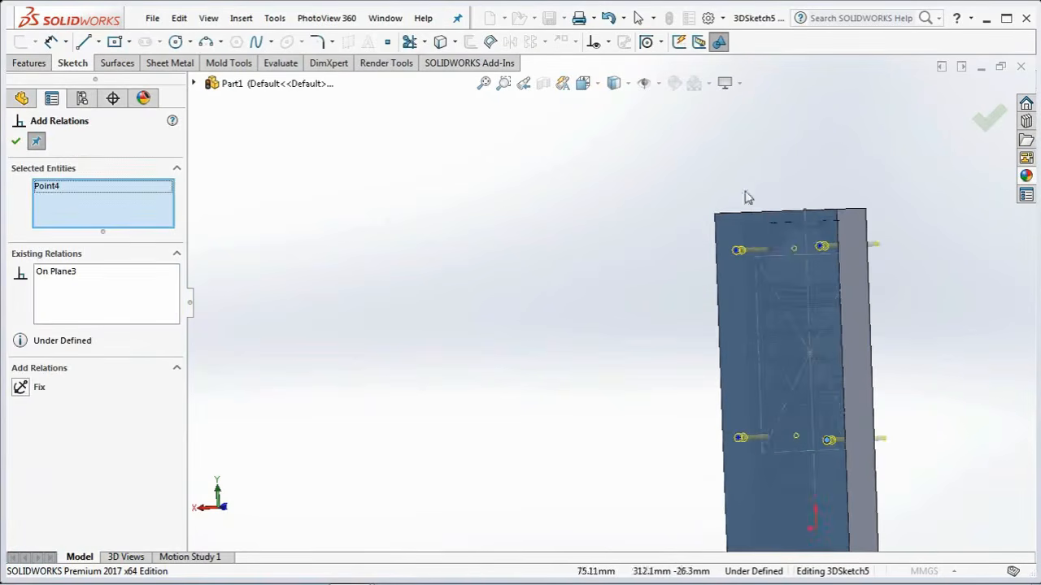
middle_drag(743, 195, 907, 352)
click(857, 456)
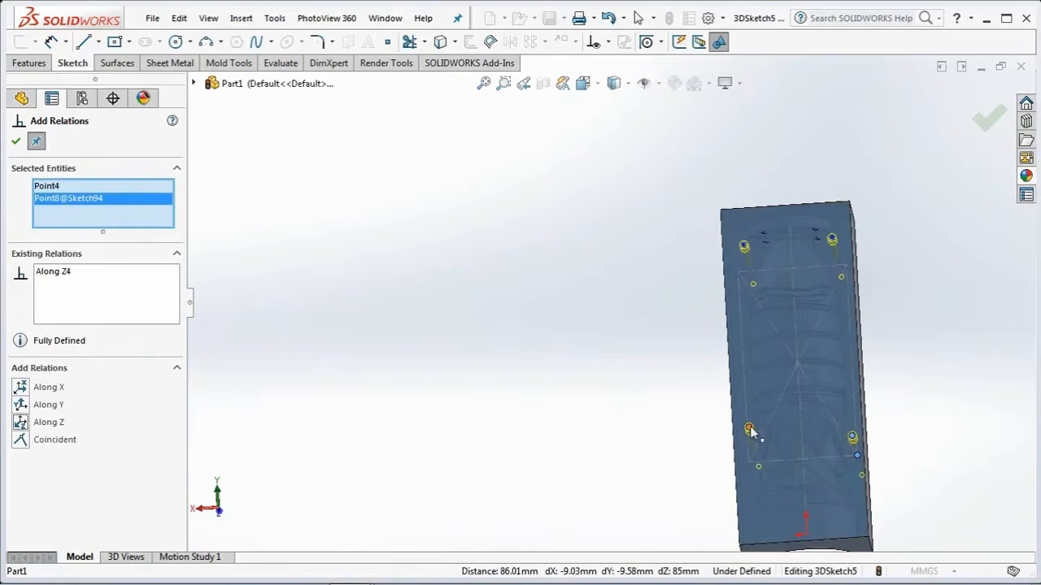
click(749, 428)
click(749, 463)
click(20, 423)
Step: Align the two upper M4 hole points Along Z with the construction rectangle's upper corners, and finish the counterbore feature
scroll(805, 291, down, 3)
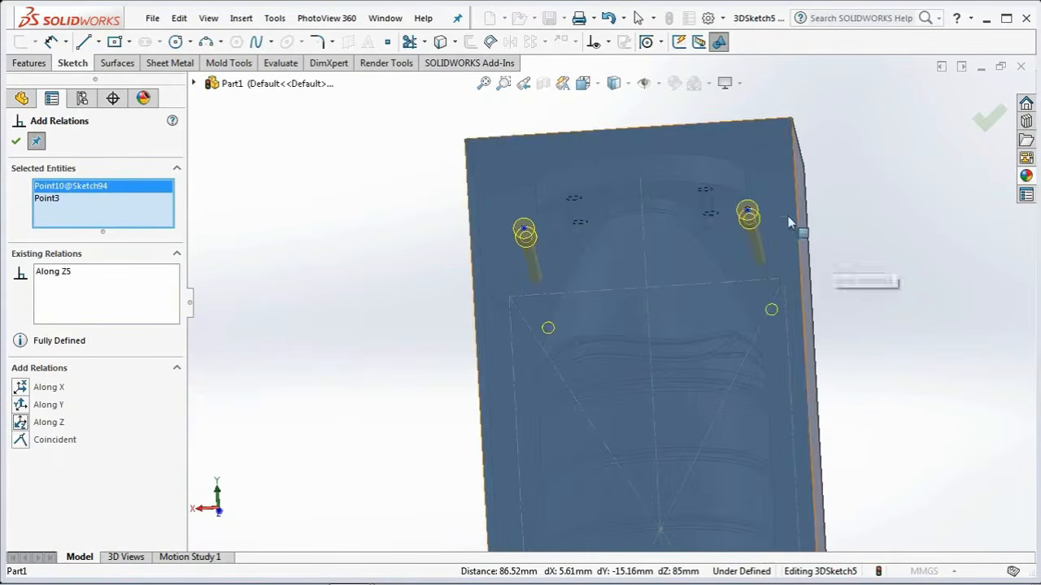
click(748, 211)
click(783, 280)
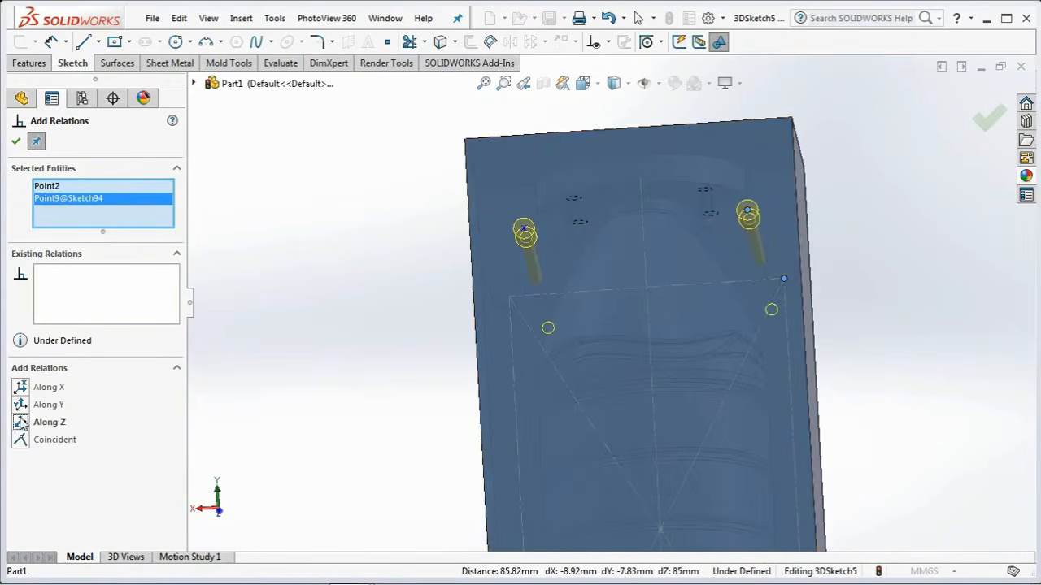
click(21, 422)
click(525, 230)
click(509, 298)
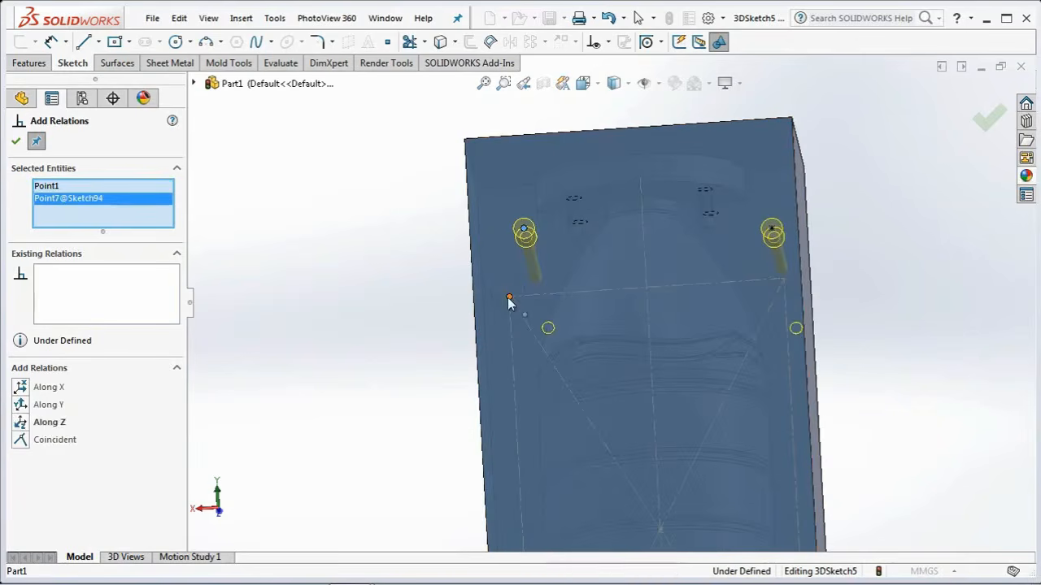
click(20, 423)
click(13, 144)
click(14, 144)
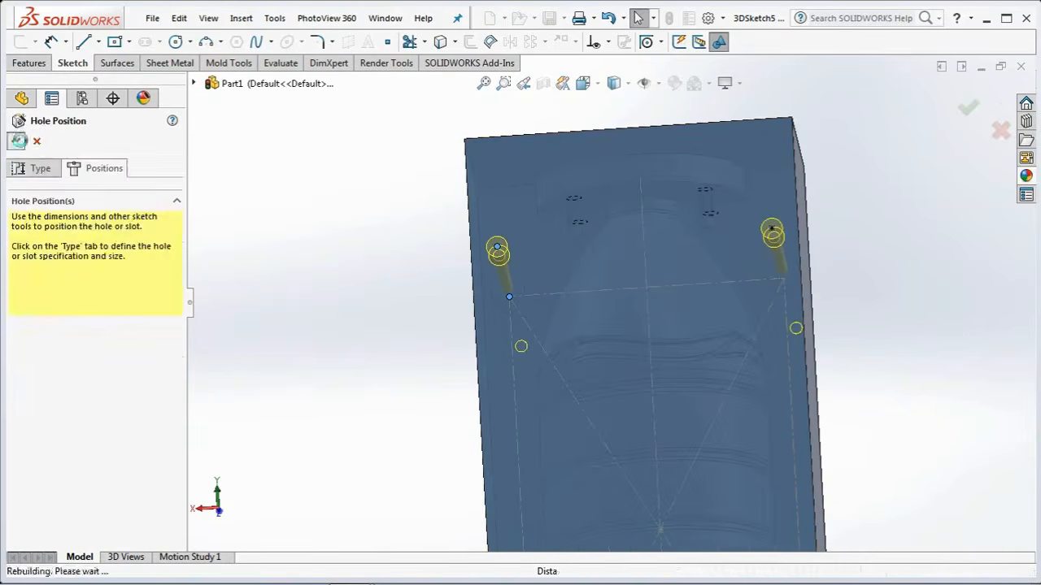
Step: Hide the construction rectangle sketch and show the other half of the mold
click(574, 297)
click(618, 249)
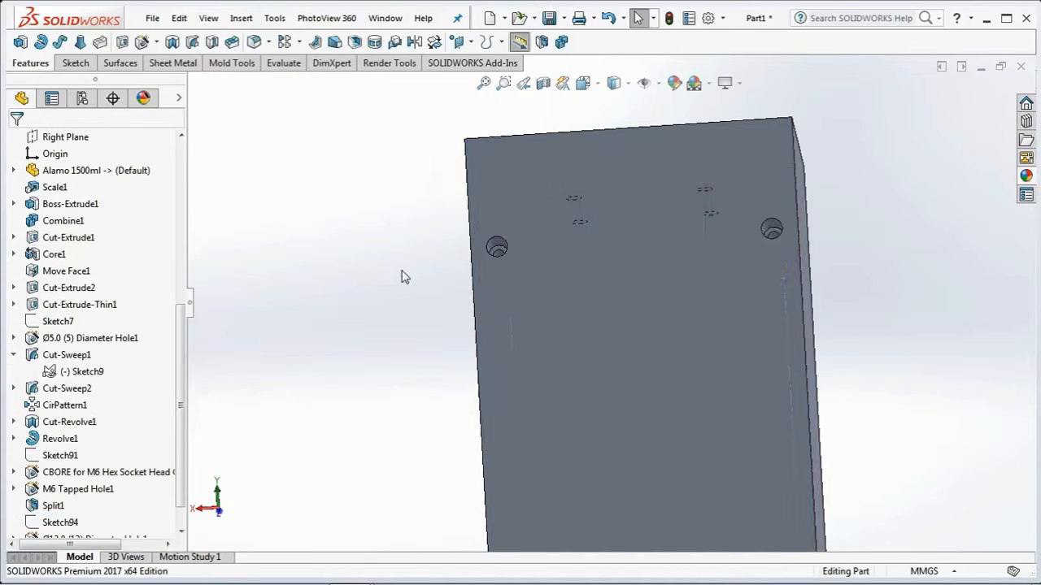
mouse_move(399, 274)
middle_down()
mouse_move(414, 317)
mouse_move(512, 300)
mouse_move(599, 301)
middle_up()
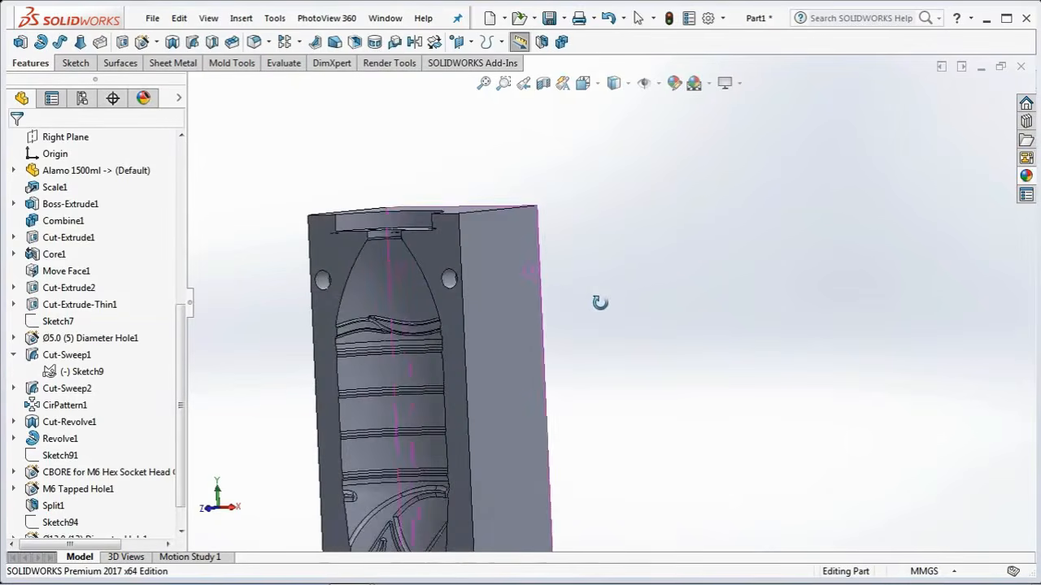
click(715, 336)
scroll(718, 338, up, 4)
middle_drag(718, 338, 725, 374)
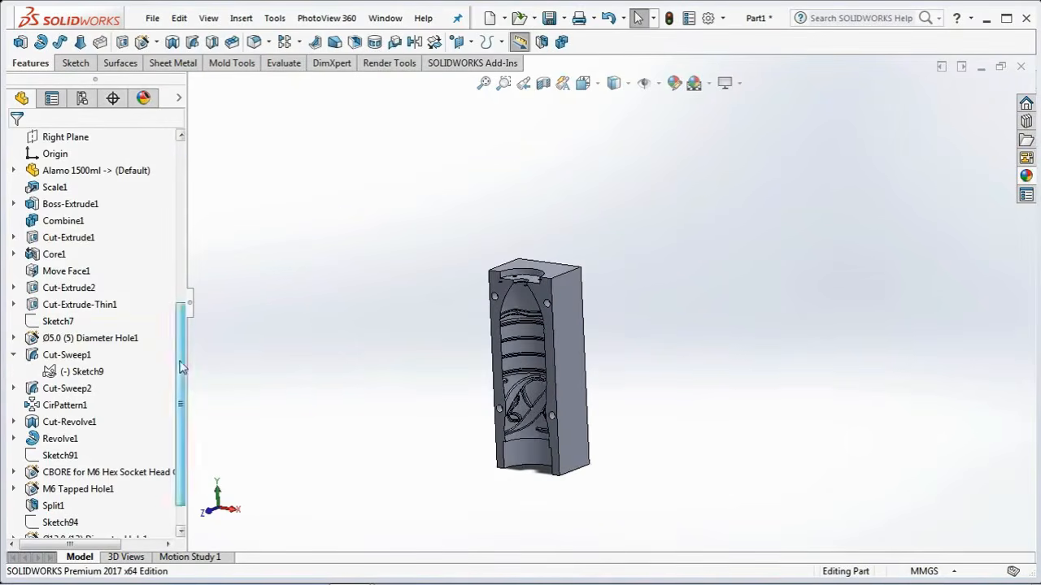
scroll(148, 314, up, 6)
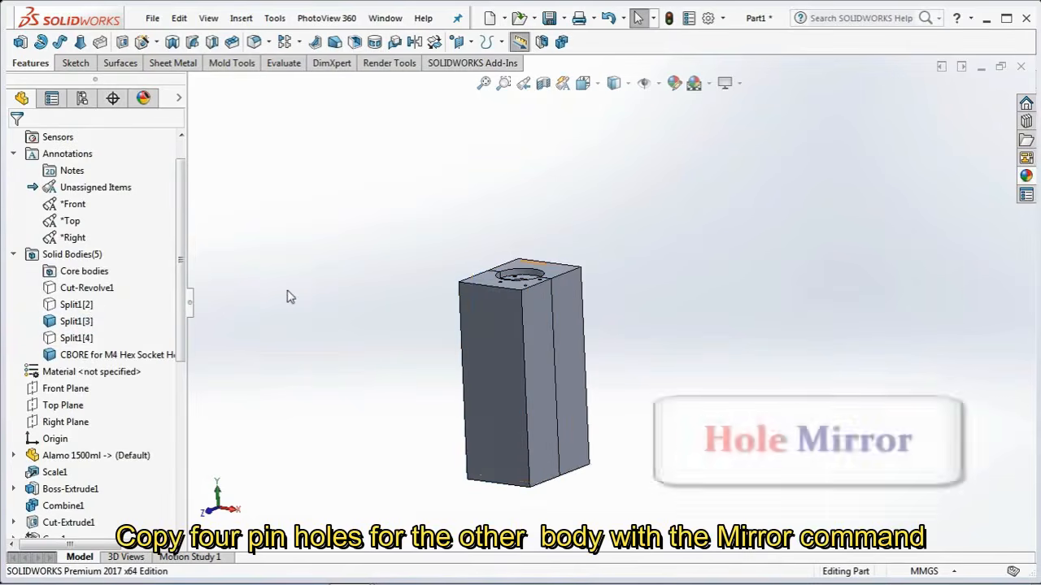
Step: Mirror the Ø13.0 pin holes and the M4 counterbore holes about the Front Plane, with Geometry Pattern enabled
click(65, 387)
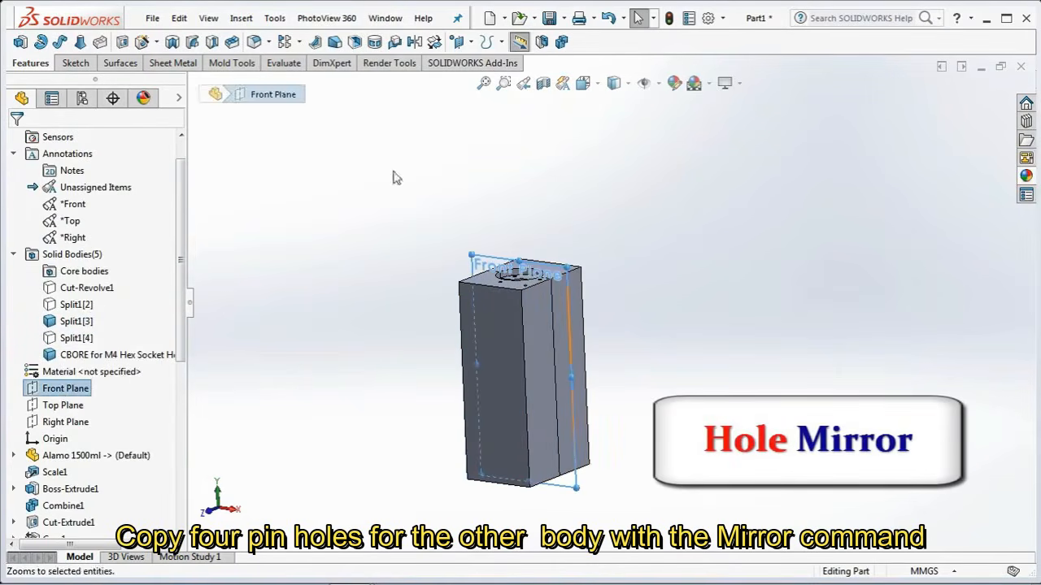
click(414, 43)
click(204, 84)
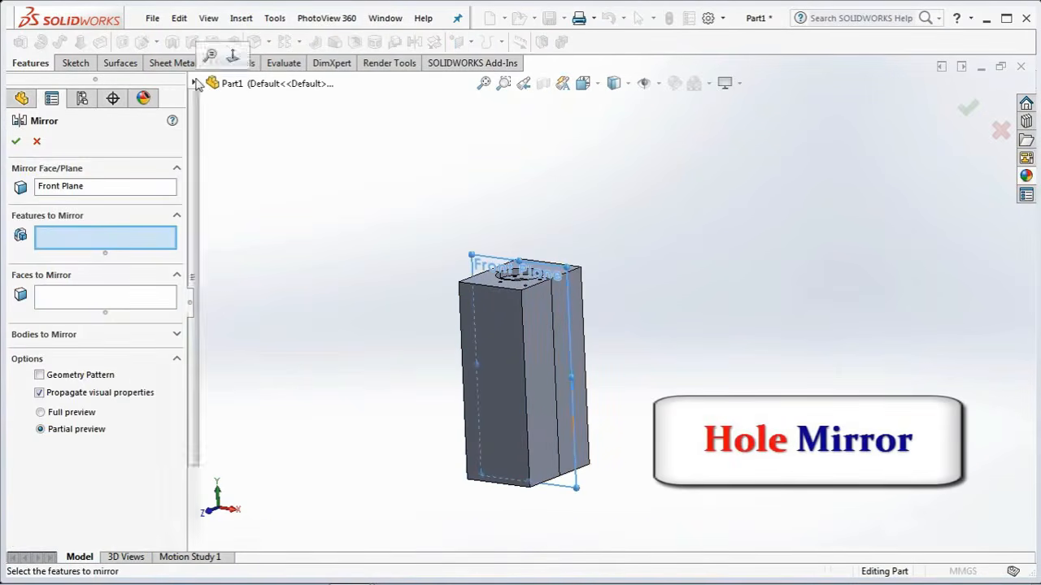
scroll(268, 341, down, 3)
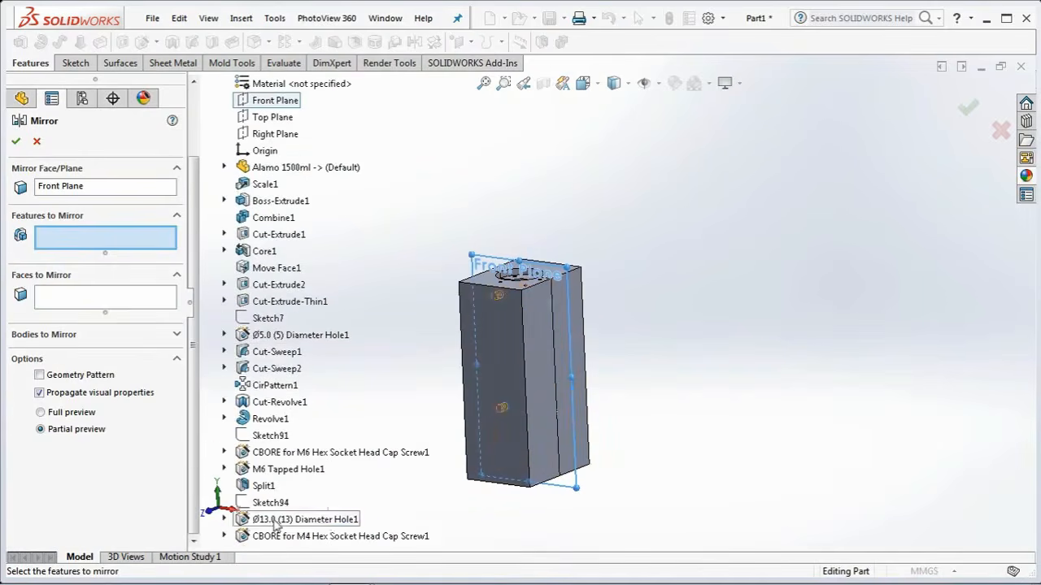
click(305, 519)
click(293, 536)
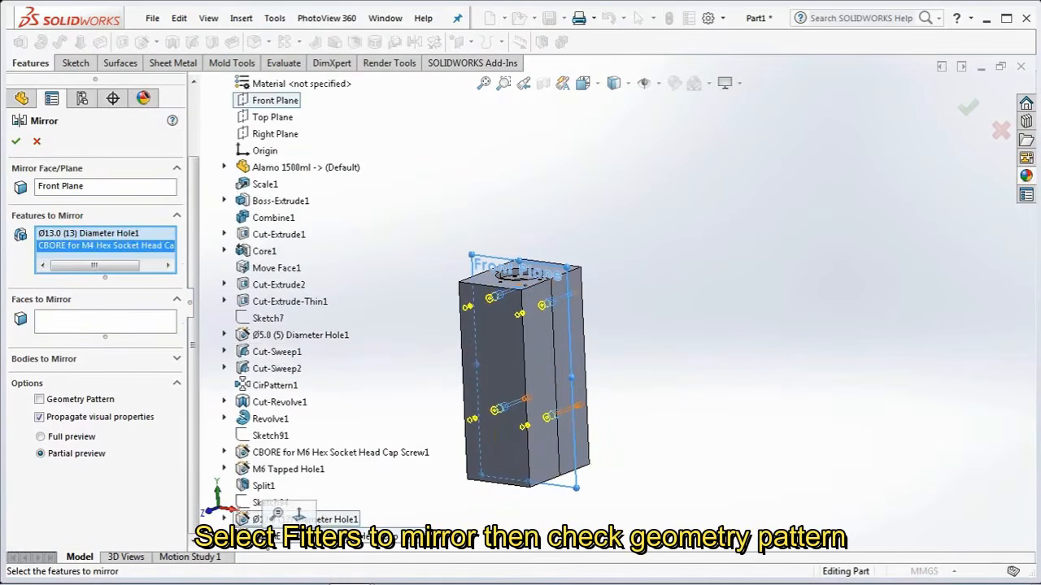
click(39, 399)
click(19, 144)
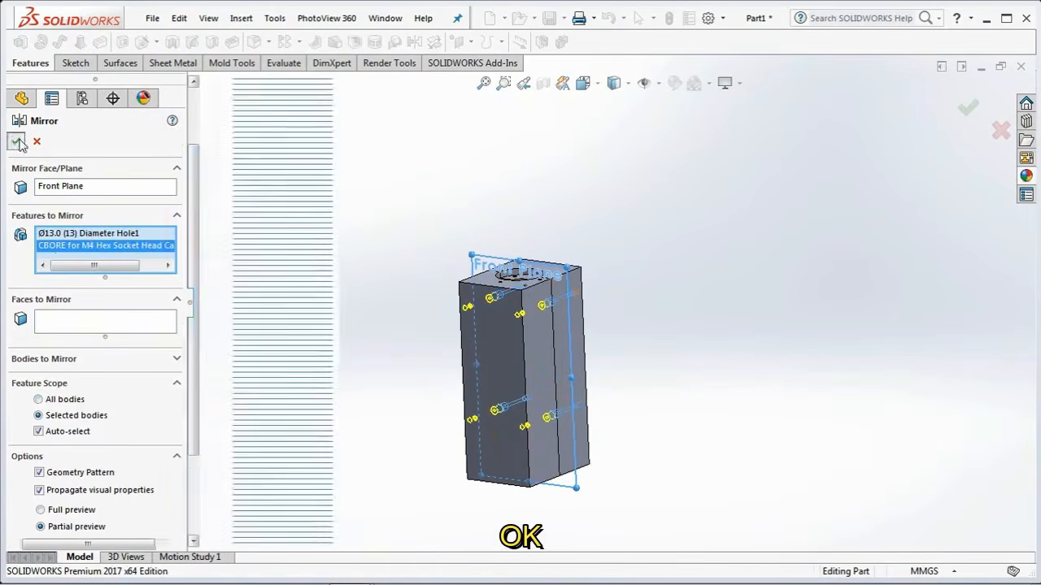
Step: Hide the rear mold half to inspect the mirrored holes, and switch to the isometric view
scroll(489, 382, down, 3)
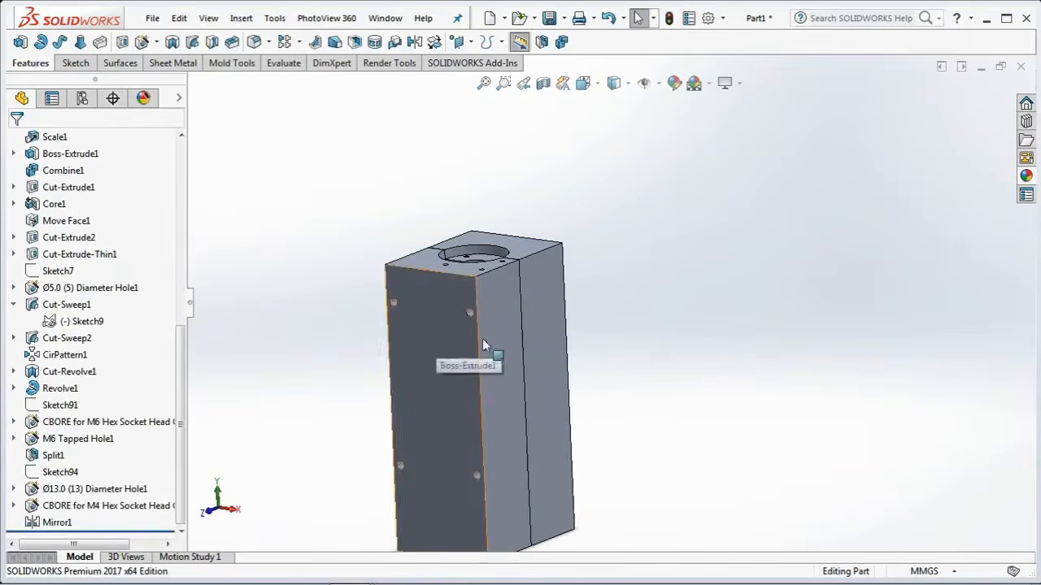
click(554, 322)
click(642, 277)
middle_drag(649, 314, 642, 341)
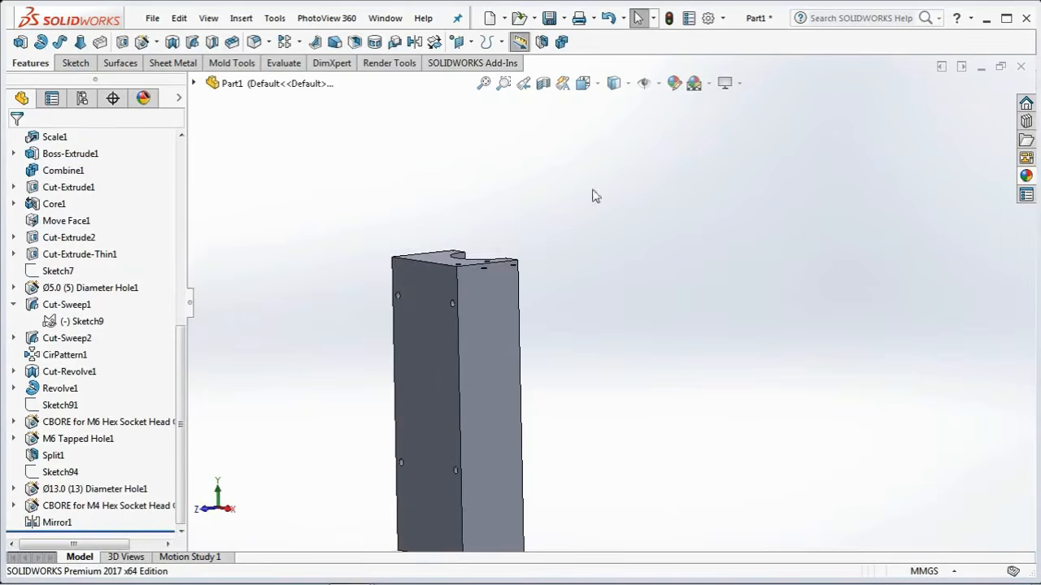
click(583, 82)
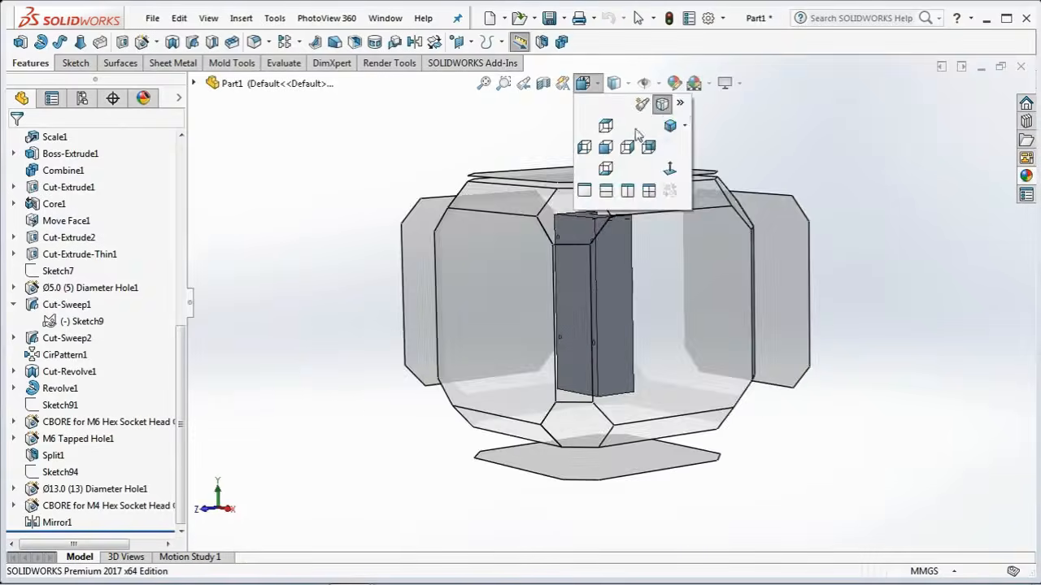
click(669, 126)
Step: Show the Mirror1[2] body, hide Mirror1[1], and view the exposed parting face straight on
drag(182, 389, 206, 244)
click(80, 304)
click(101, 279)
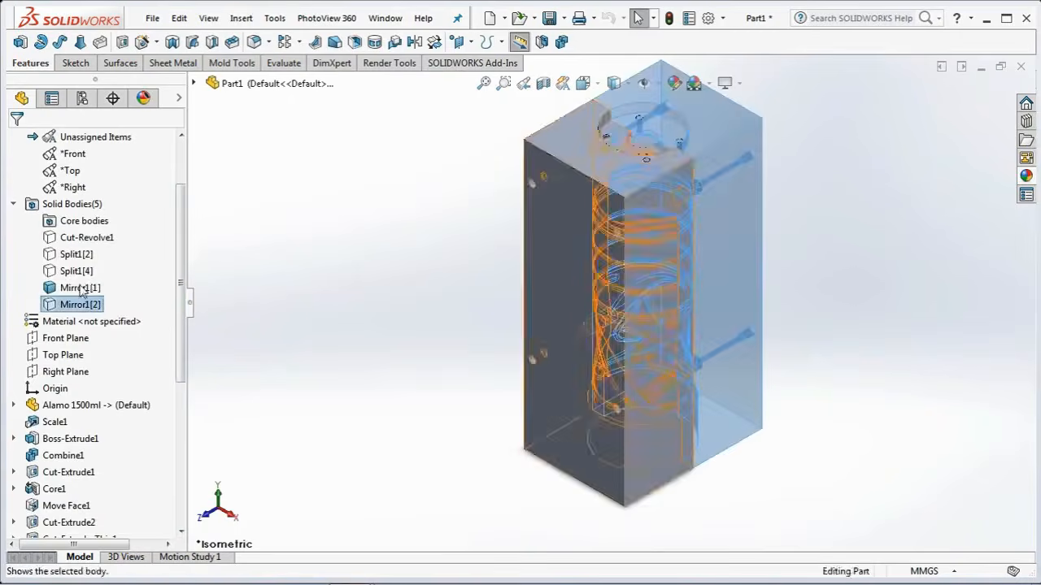
click(80, 288)
click(102, 263)
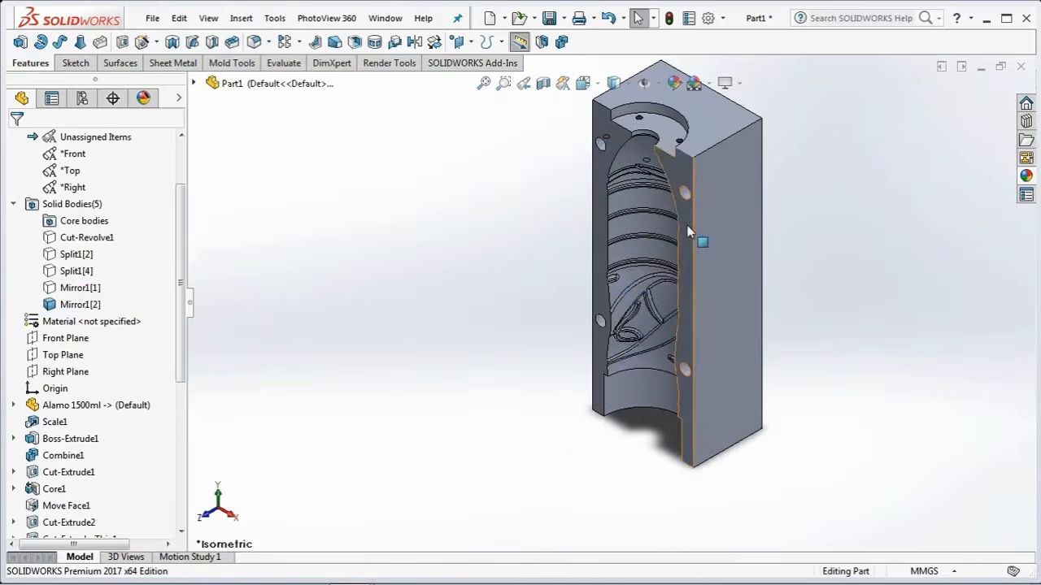
click(689, 232)
click(833, 182)
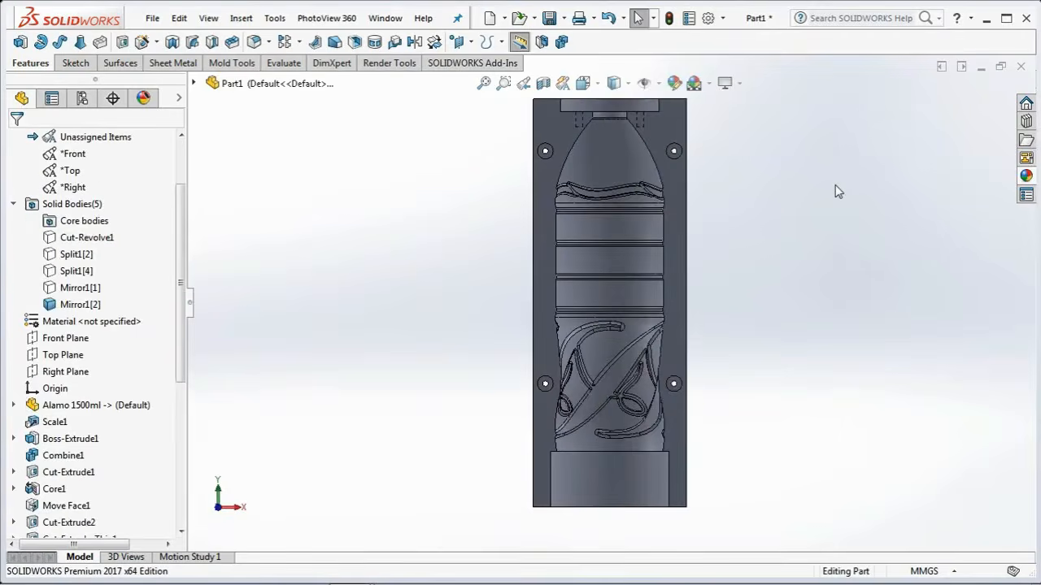
Step: For an extruded cut on the parting face, sketch a vertical line from the upper-right pin hole past the lower one, then 10 mm horizontally to the edge
click(123, 42)
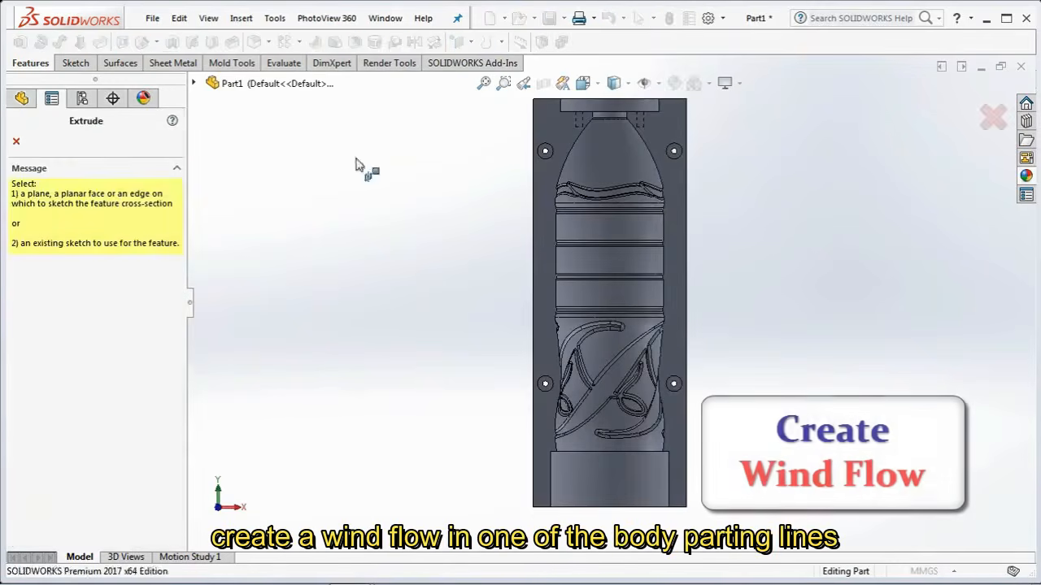
click(548, 180)
click(84, 42)
scroll(674, 246, down, 5)
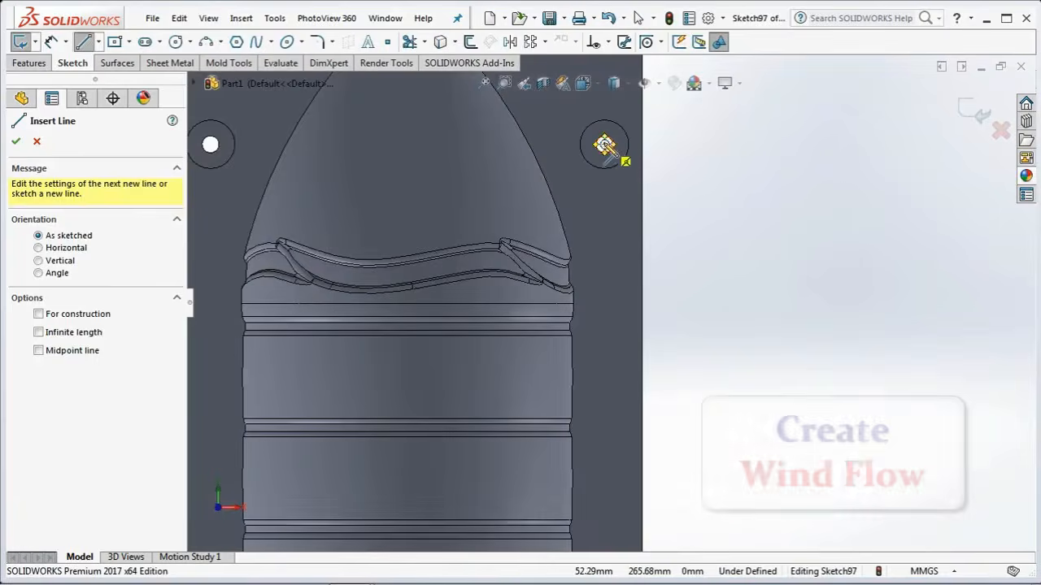
scroll(605, 162, up, 5)
click(607, 257)
scroll(616, 490, down, 3)
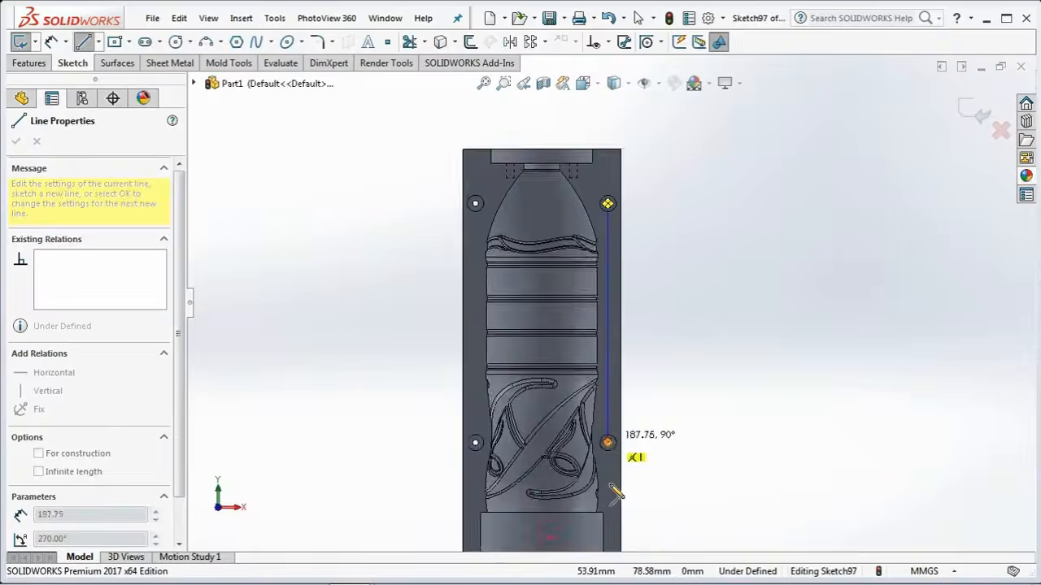
click(608, 471)
click(625, 470)
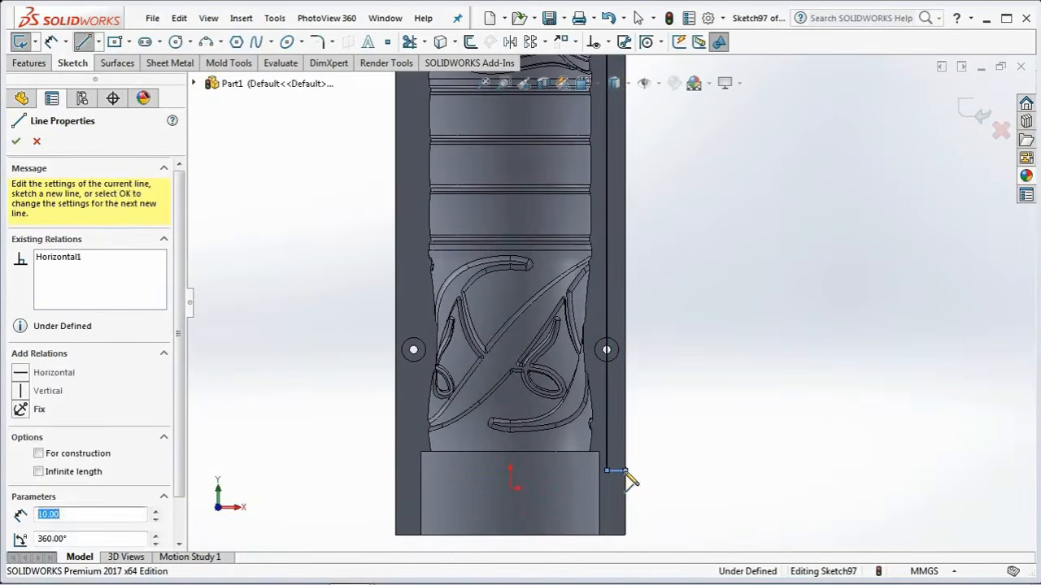
right_click(628, 377)
click(665, 388)
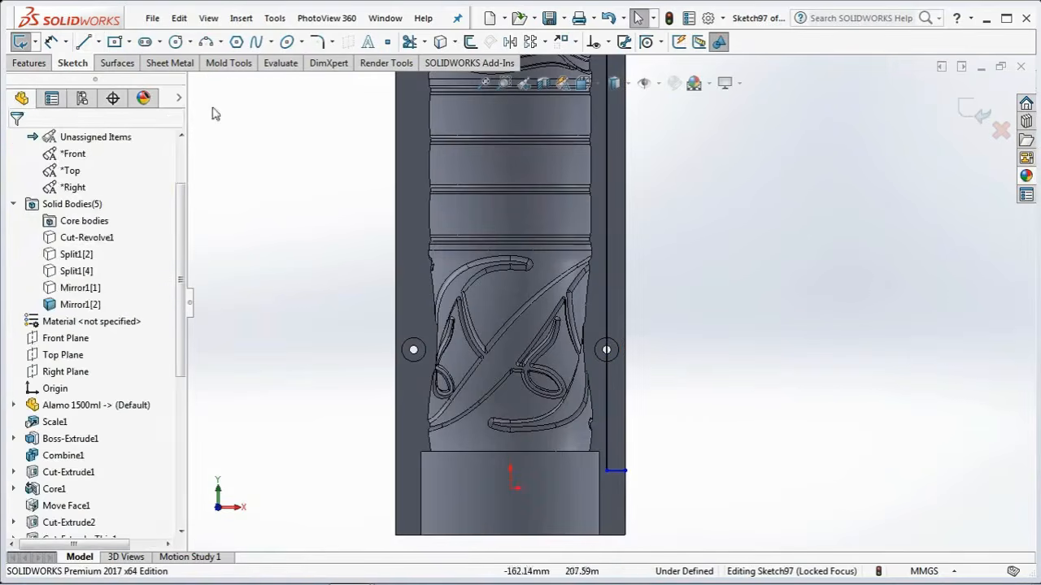
Step: Sketch a horizontal branch line from the vertical line to the mold's right edge, just above the lower pin hole
click(84, 42)
click(626, 297)
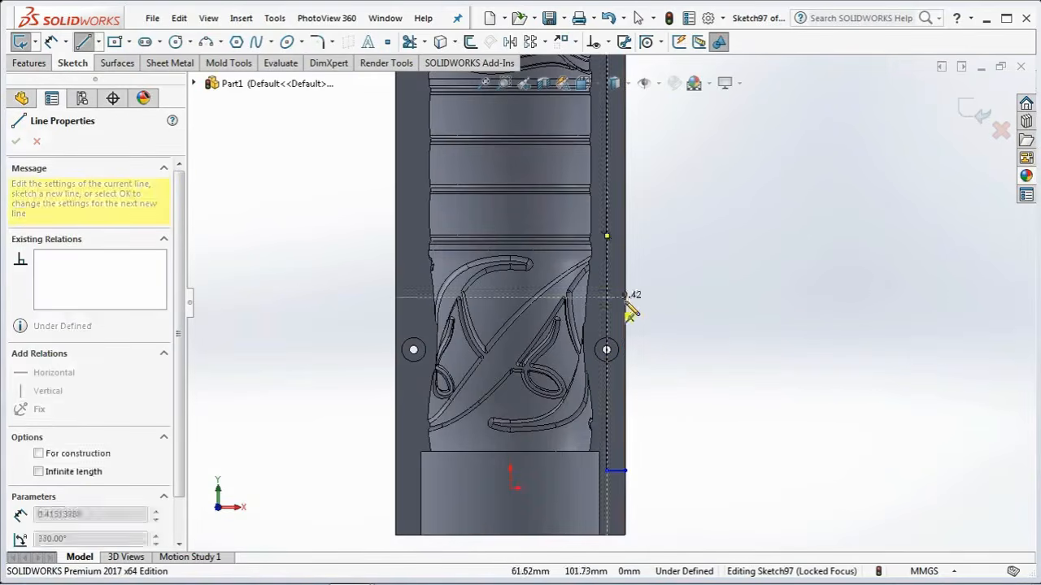
click(627, 300)
key(Escape)
key(Escape)
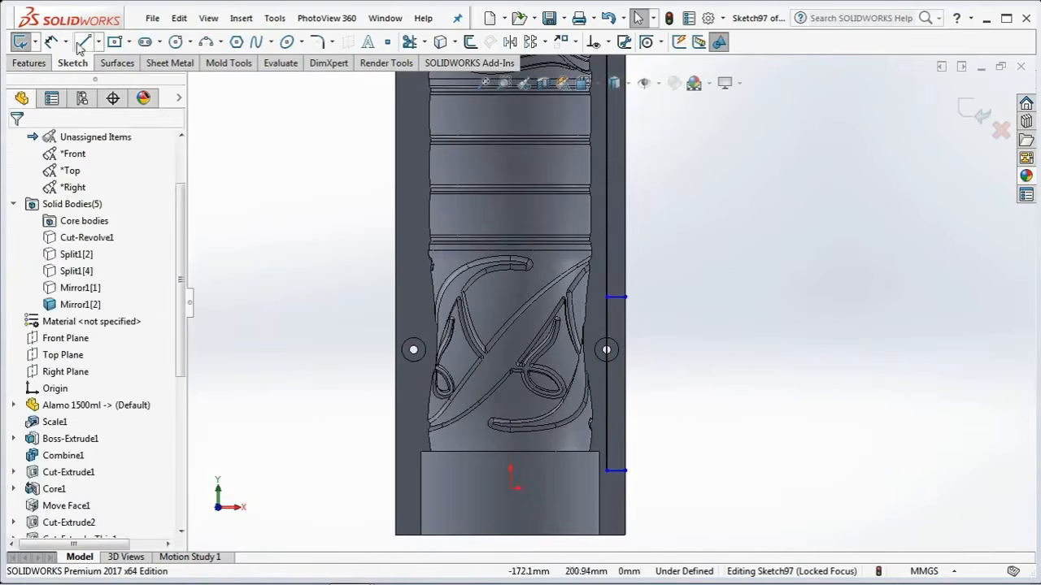
Step: Sketch another horizontal branch line from the vertical line to the right edge, level with the ribs around the bottle's middle
click(84, 43)
click(607, 159)
click(626, 157)
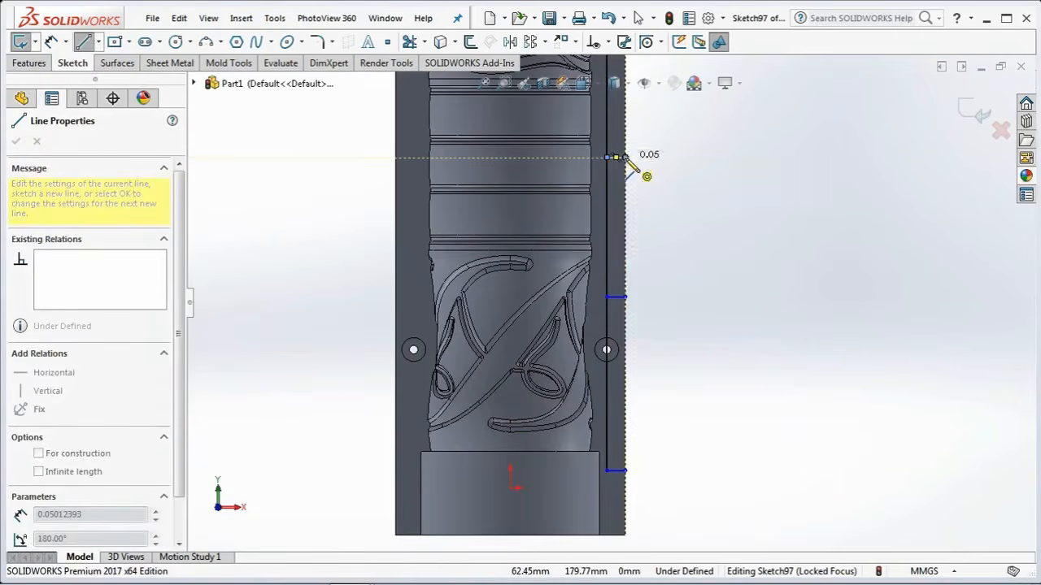
right_click(627, 157)
click(662, 172)
Step: Sketch a short vertical line up from the upper-right pin hole's centre, continued by a horizontal line to the mold's right edge
scroll(634, 154, up, 3)
scroll(639, 128, down, 5)
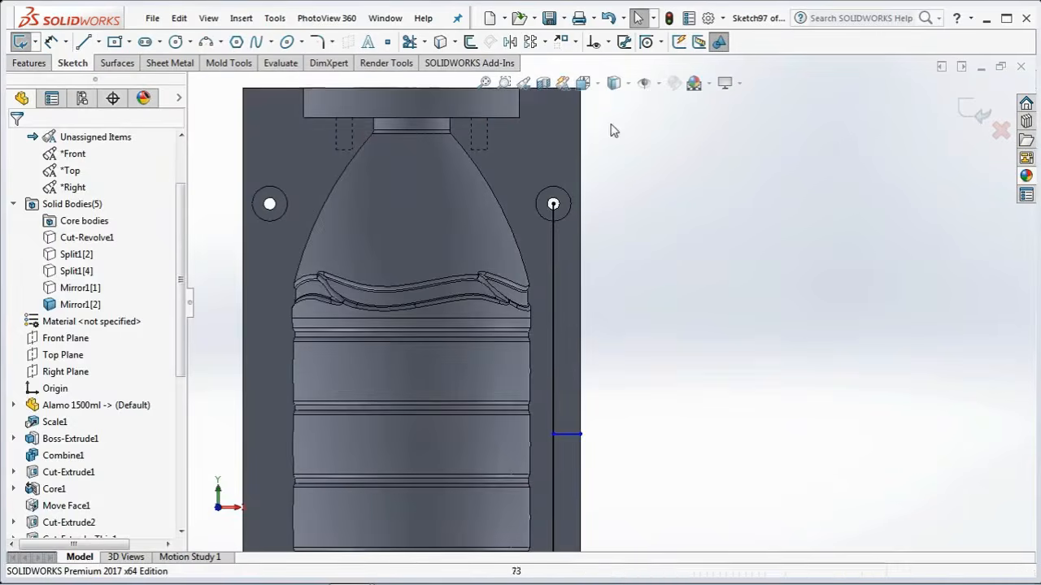
click(82, 42)
scroll(541, 236, up, 4)
click(541, 251)
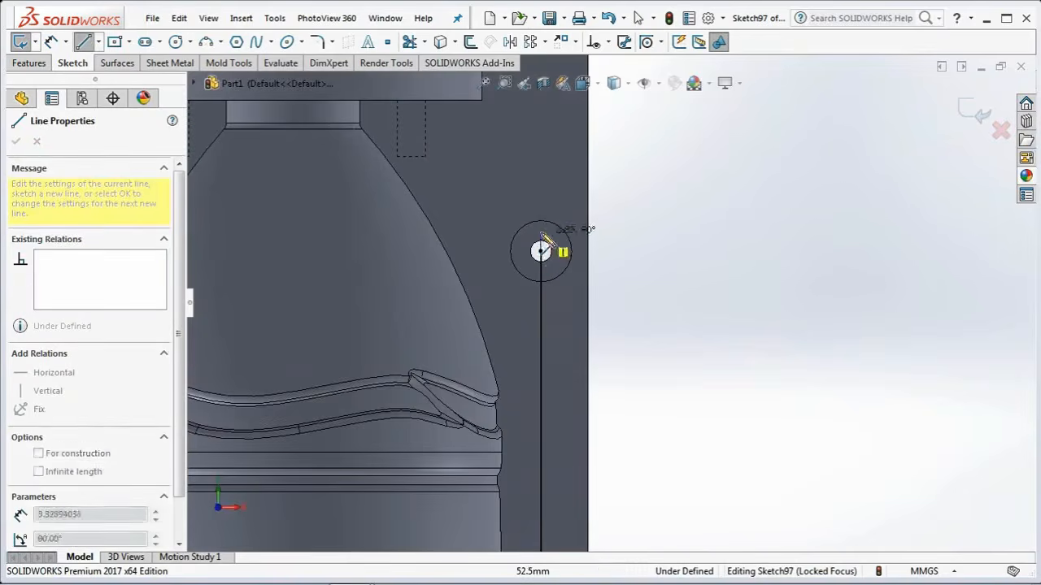
click(541, 231)
click(590, 236)
right_click(592, 239)
click(614, 245)
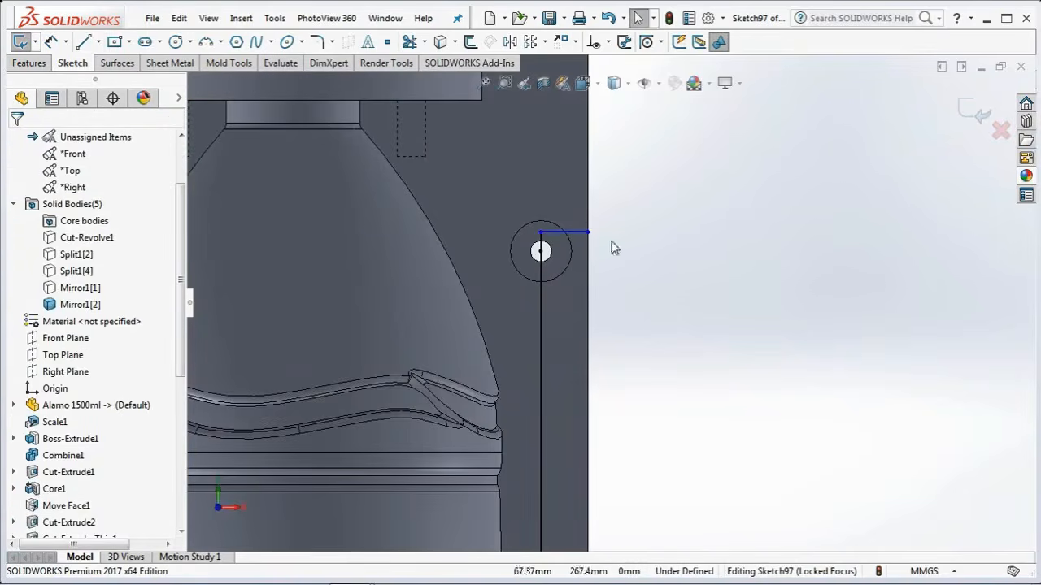
Step: Dimension the short upper horizontal line 4 mm above the centre of the upper-right pin hole
click(541, 252)
click(573, 233)
click(639, 239)
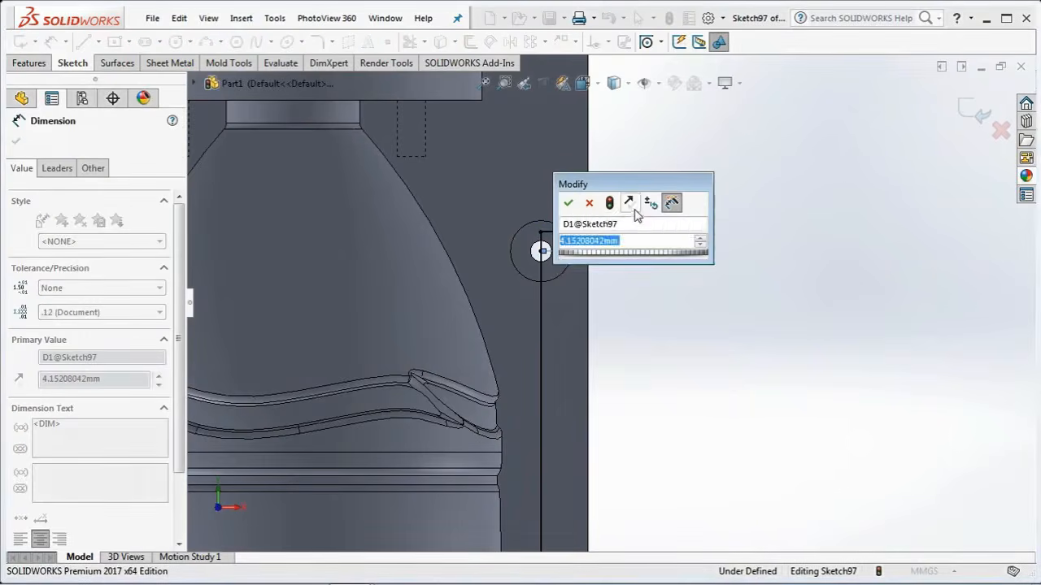
text(4)
click(568, 202)
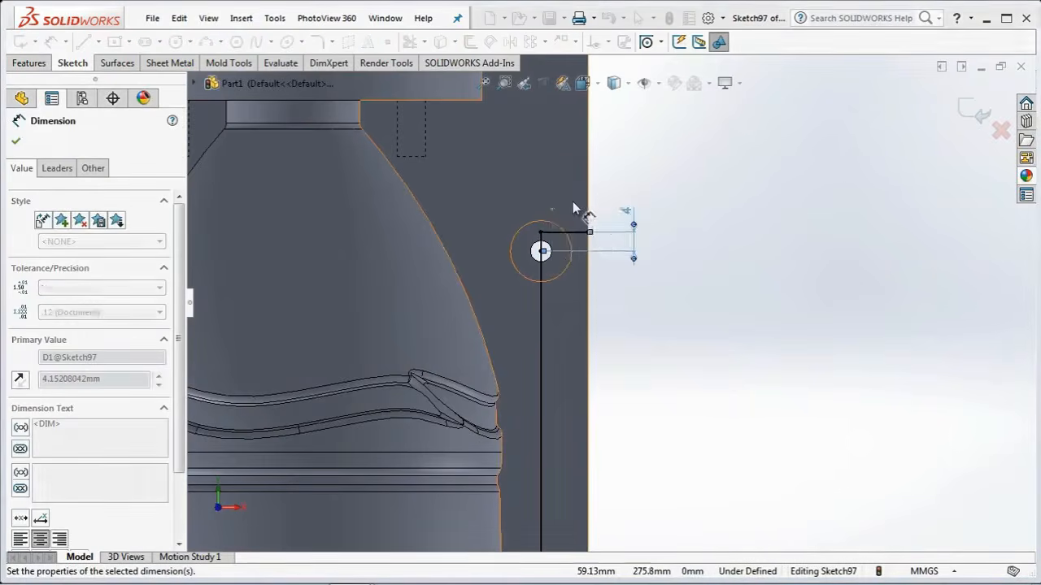
Step: Dimension the lowest horizontal branch line 36 mm above the mold's bottom edge
key(f)
scroll(572, 203, up, 3)
scroll(624, 448, down, 1)
scroll(625, 447, up, 4)
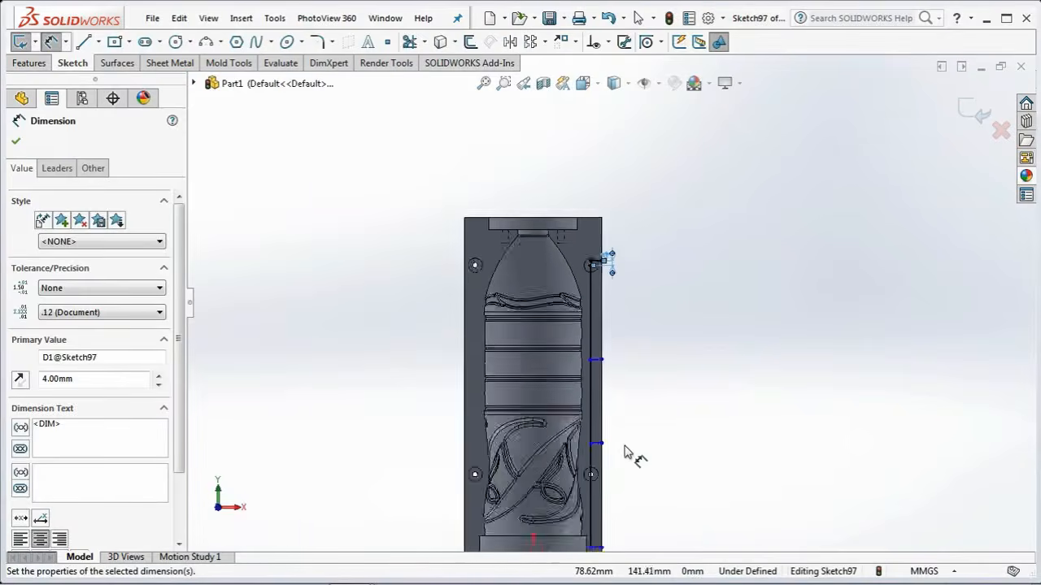
scroll(618, 463, down, 3)
click(580, 454)
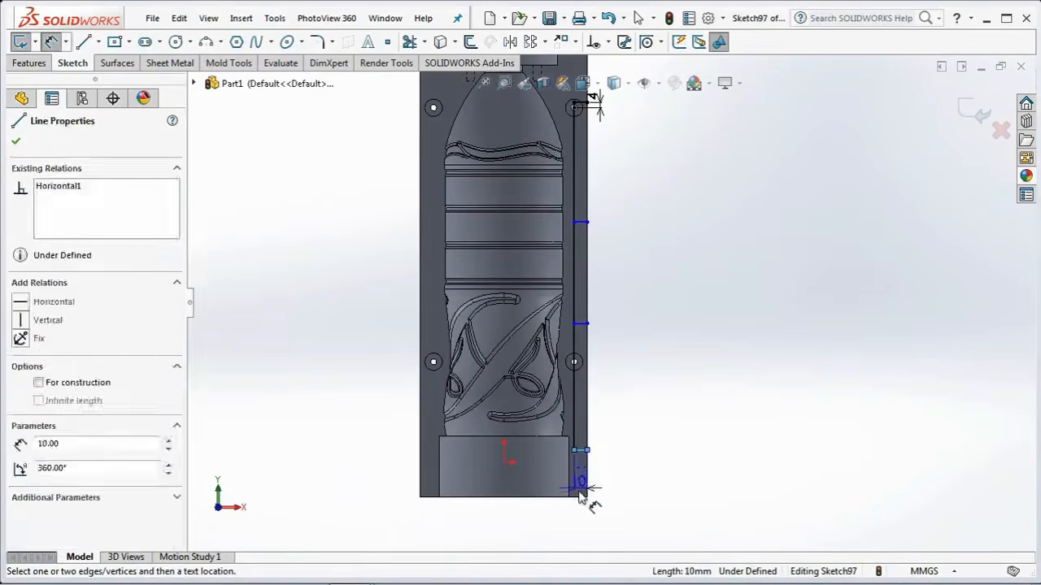
click(619, 484)
text(36)
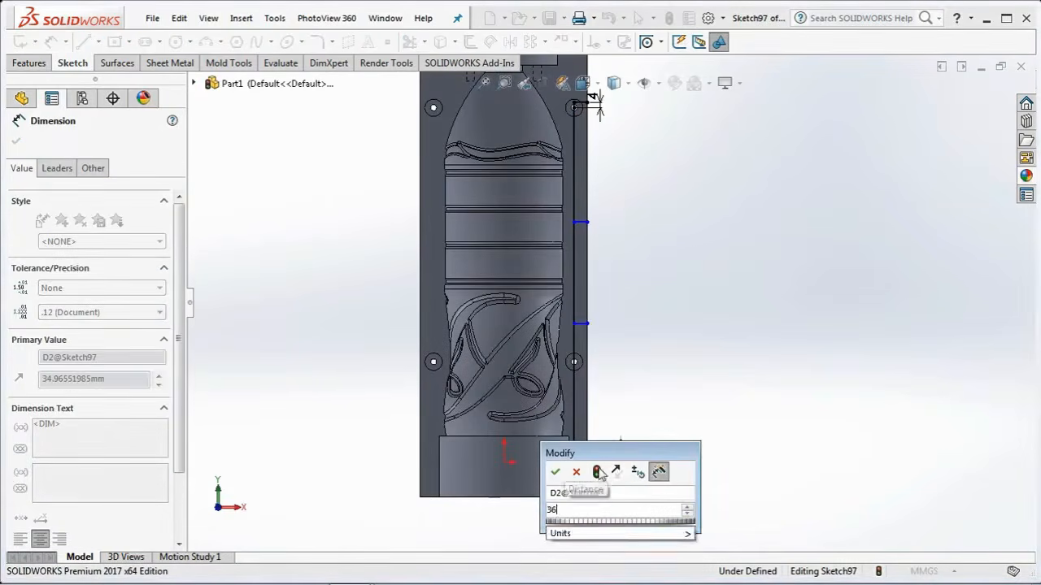
key(Return)
Step: Space the two middle branch lines 90 mm apart, with the lower of them 90 mm above the lowest branch line
click(575, 382)
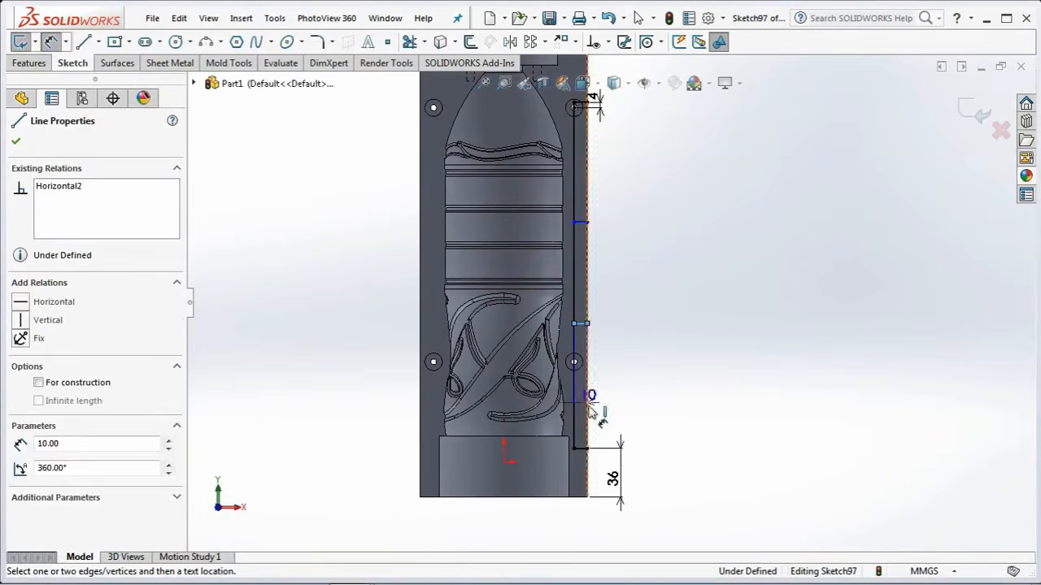
click(575, 448)
click(628, 398)
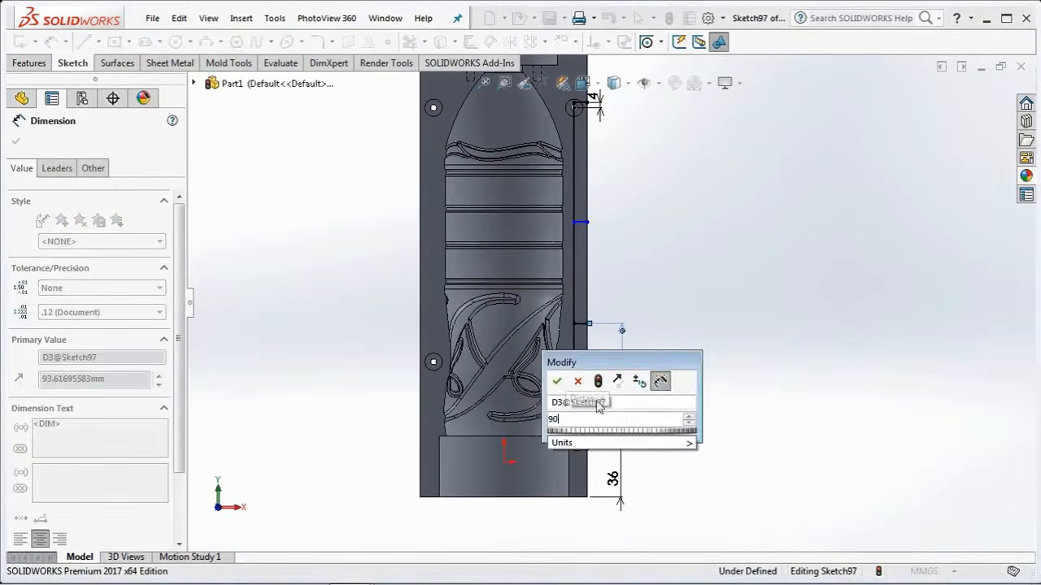
text(90)
click(558, 378)
click(587, 237)
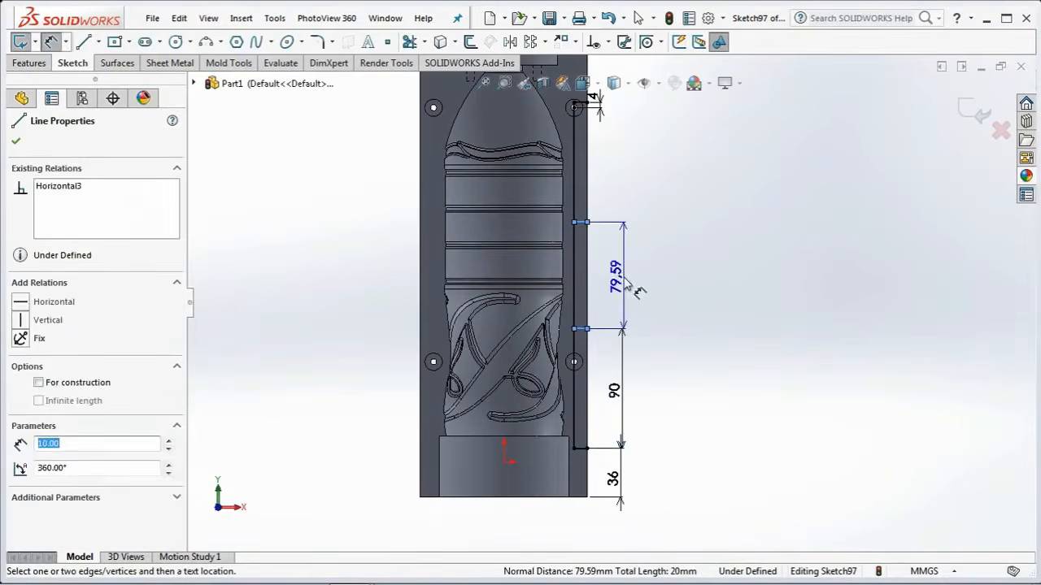
click(628, 284)
text(90)
click(560, 270)
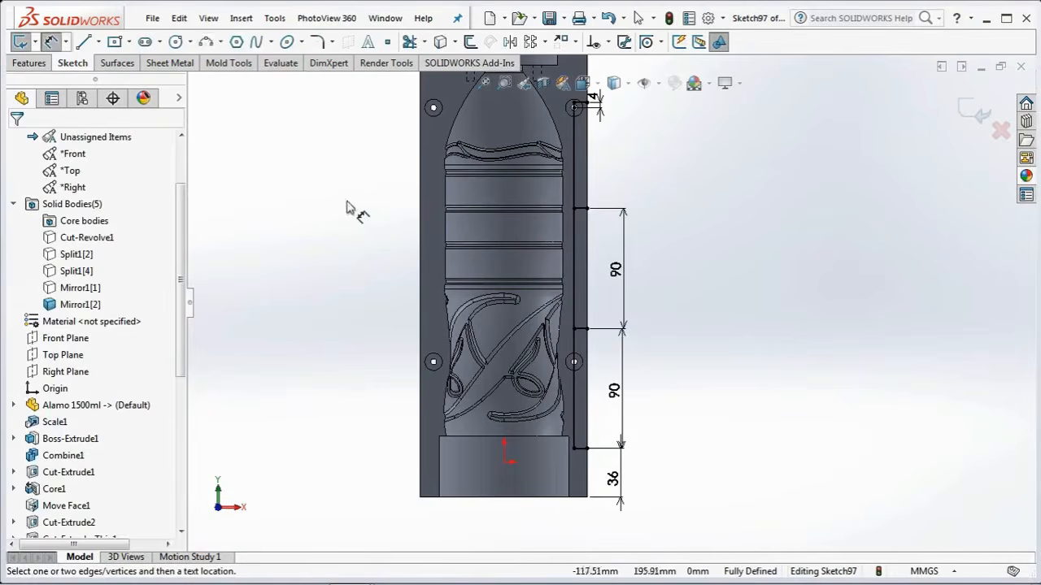
Step: Round the top and bottom corners of the vertical groove line with 1 mm sketch fillets
click(317, 45)
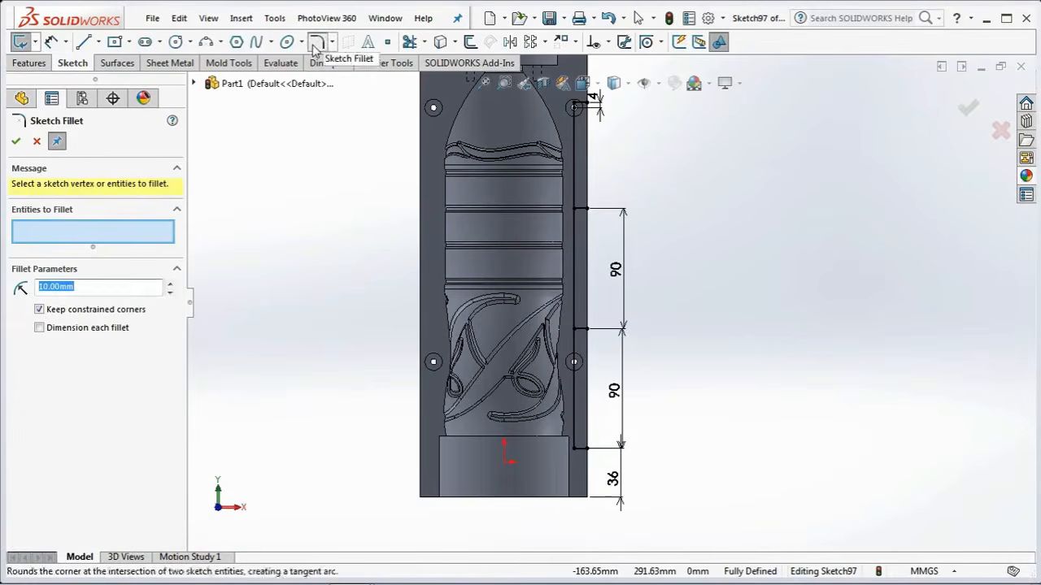
scroll(559, 122, down, 6)
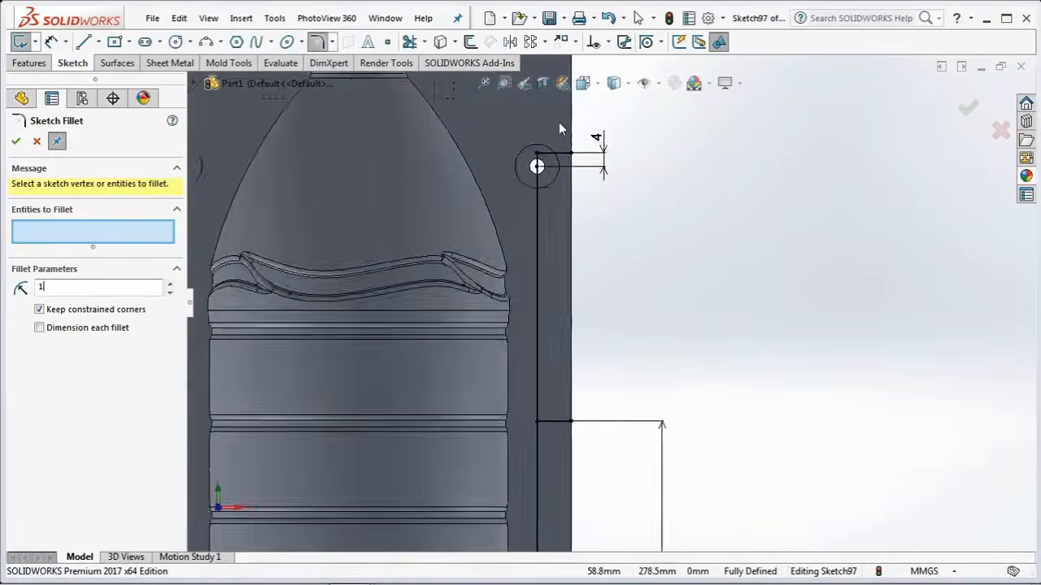
click(535, 189)
scroll(536, 188, up, 6)
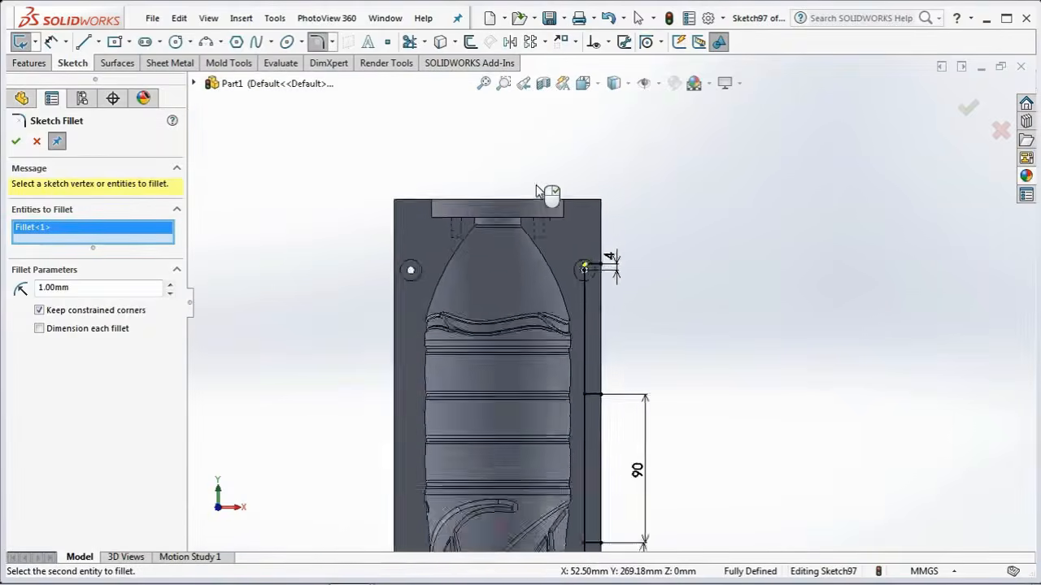
scroll(594, 460, down, 3)
scroll(594, 460, down, 2)
click(593, 382)
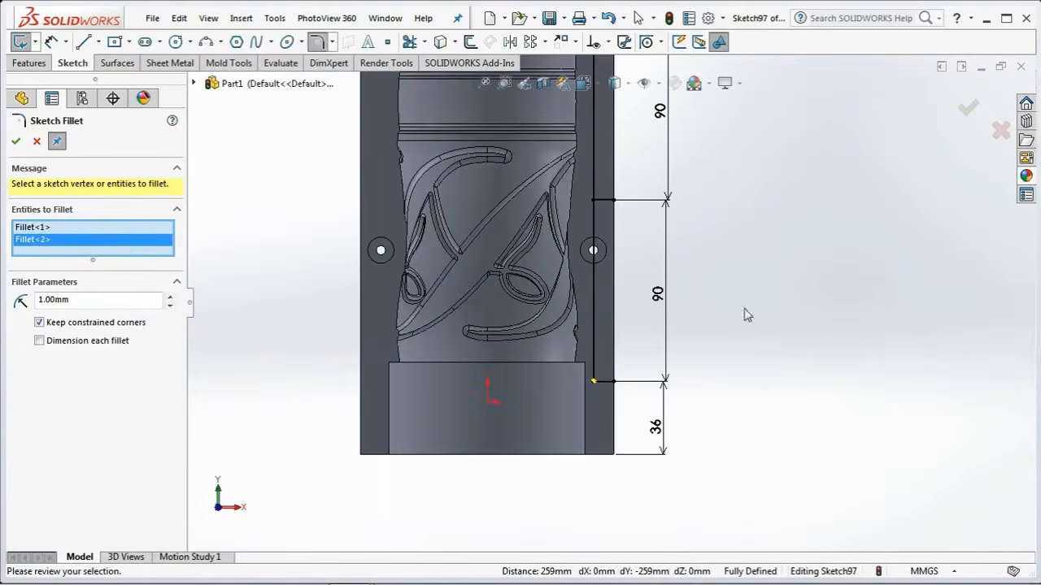
click(968, 110)
Step: Sketch a vertical centerline from the origin down to the mold's bottom edge
scroll(835, 267, up, 2)
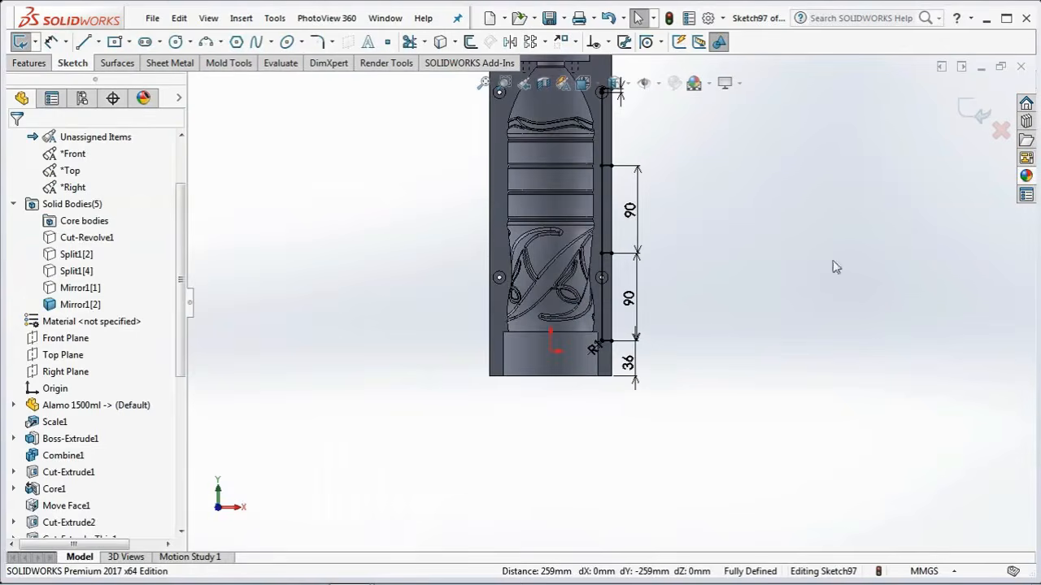
click(97, 42)
click(105, 79)
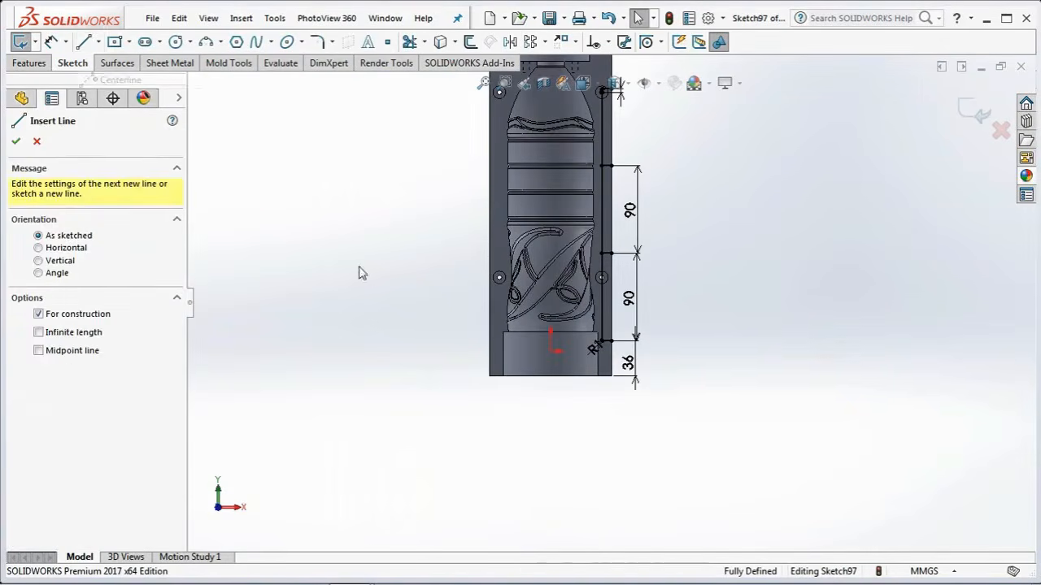
click(550, 350)
click(551, 376)
right_click(551, 376)
click(592, 387)
Step: Mirror the groove lines about the vertical centerline to the mold's left side and finish the sketch
scroll(746, 228, up, 2)
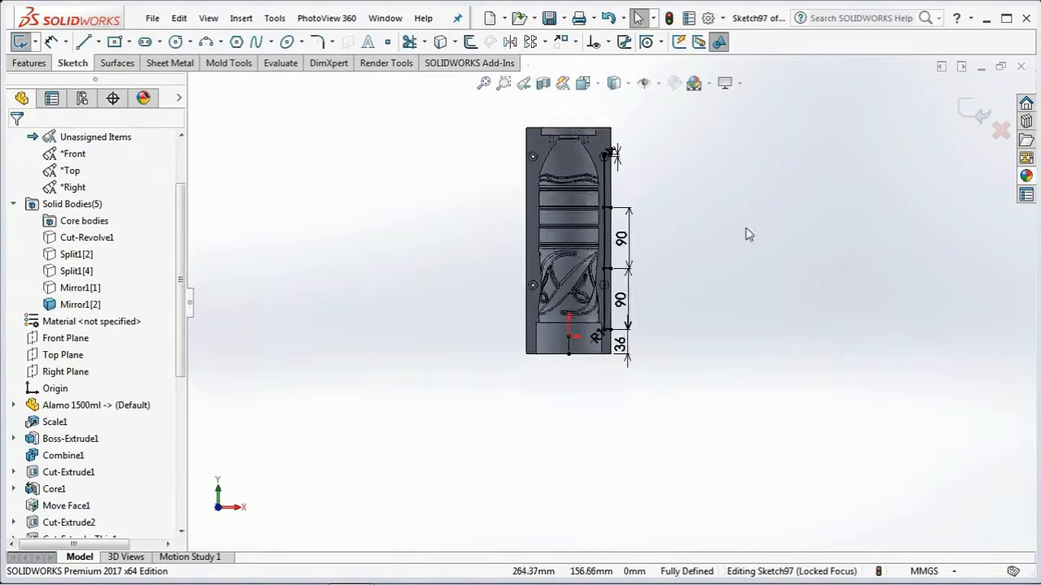
scroll(712, 105, down, 1)
click(511, 43)
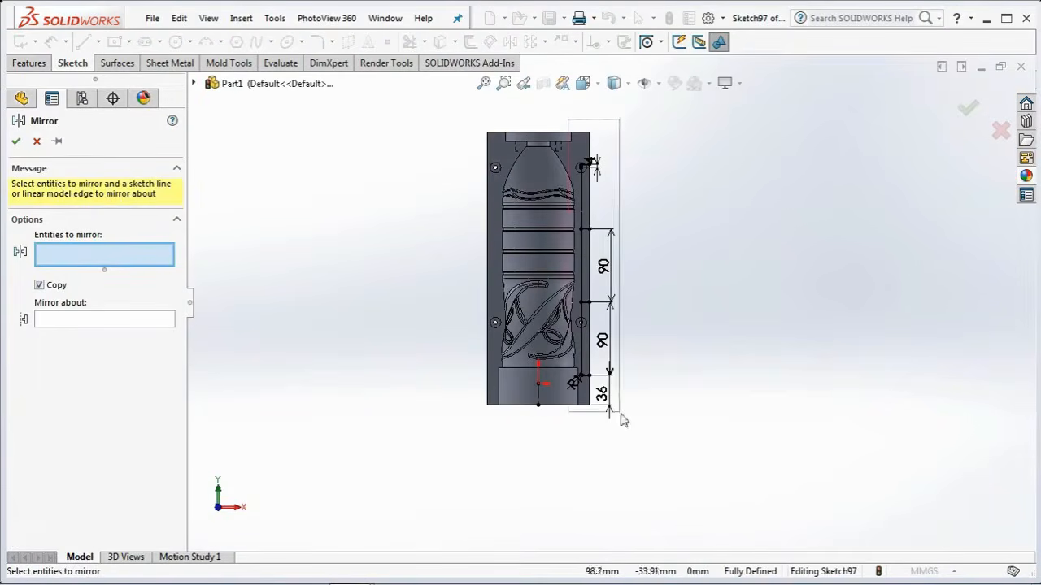
drag(623, 420, 662, 427)
click(540, 394)
key(Return)
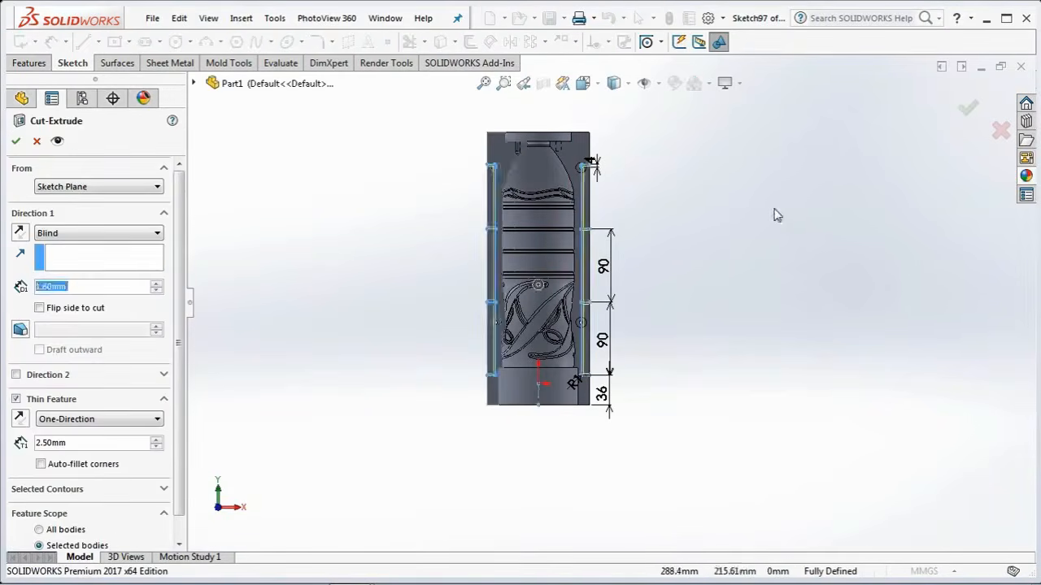
Step: Cut the groove lines 0.3 mm deep as a mid-plane thin feature 4.5 mm wide
middle_drag(775, 214, 747, 254)
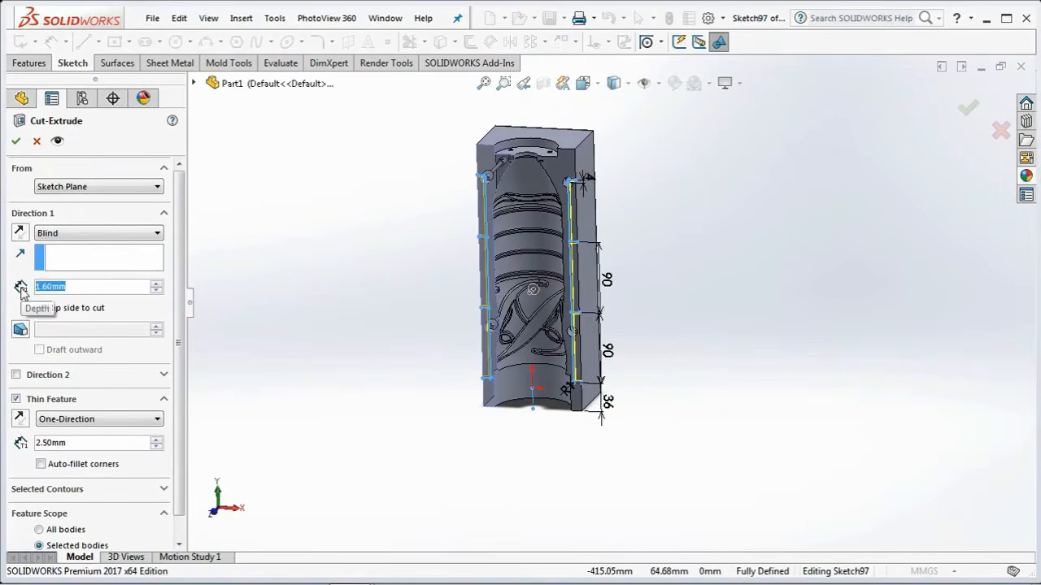
text(0.3)
key(Return)
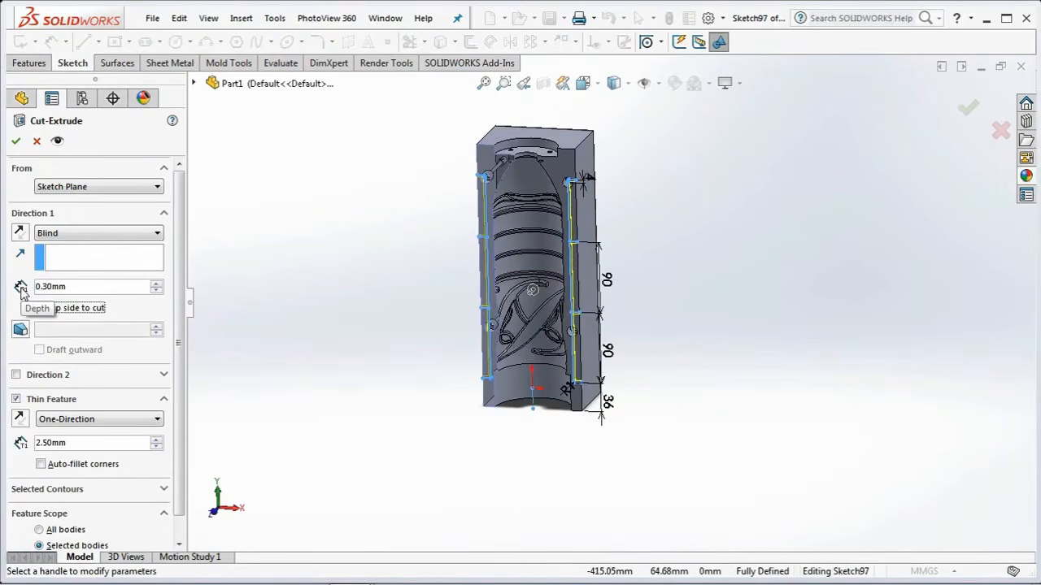
click(64, 419)
click(65, 443)
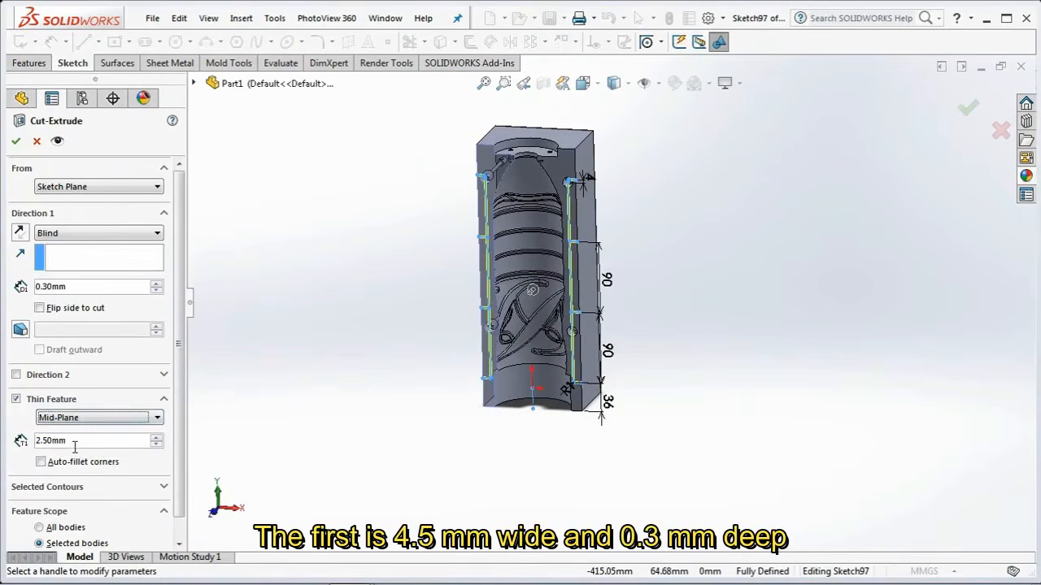
text(4.)
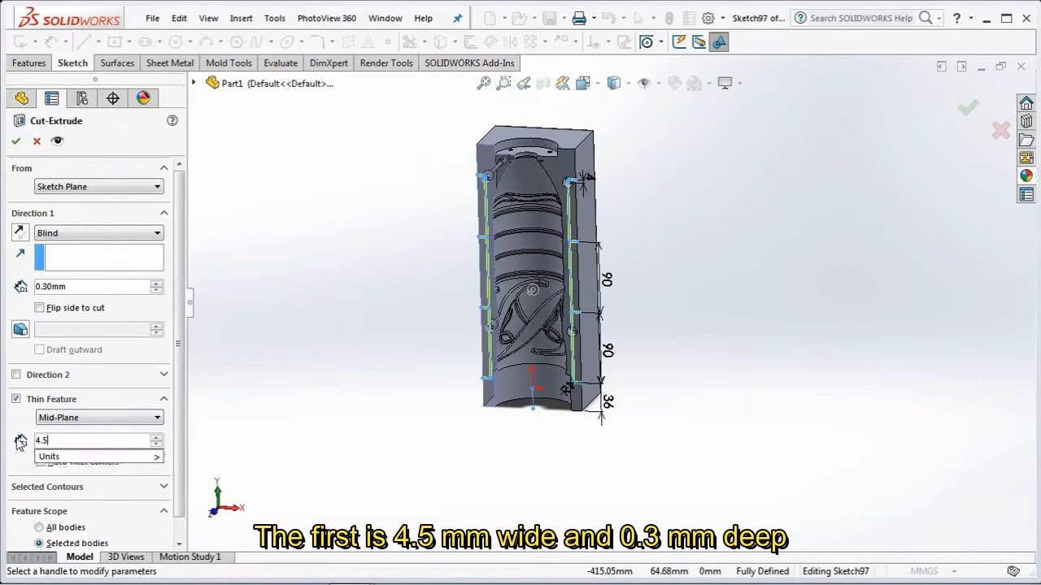
text(5)
key(Return)
scroll(591, 345, down, 5)
click(968, 107)
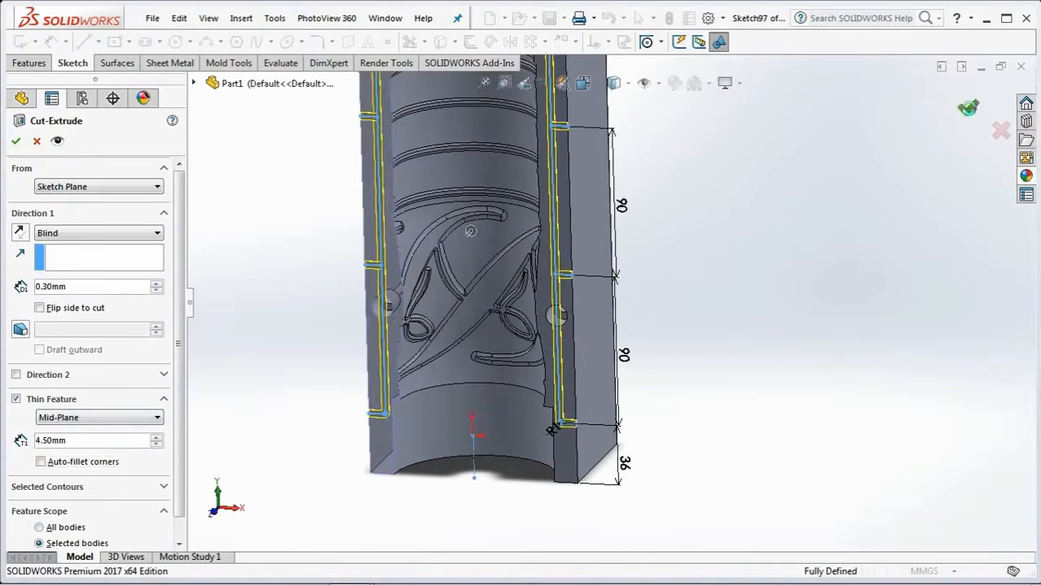
Step: For another extruded cut on the parting face, sketch a horizontal line just below the wavy band between the inner edges of both vertical grooves
scroll(587, 395, down, 3)
scroll(587, 395, up, 3)
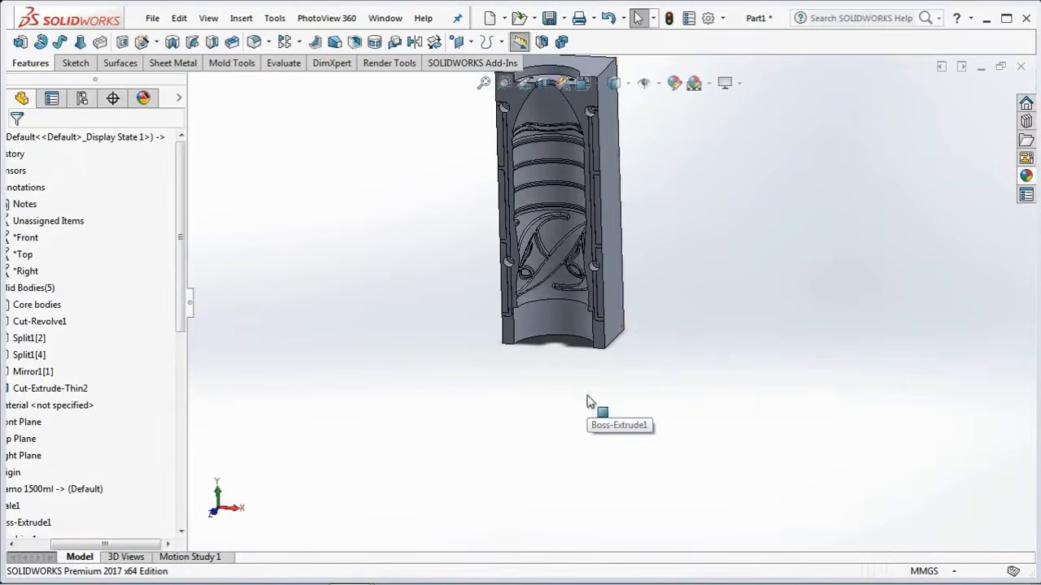
scroll(619, 131, down, 1)
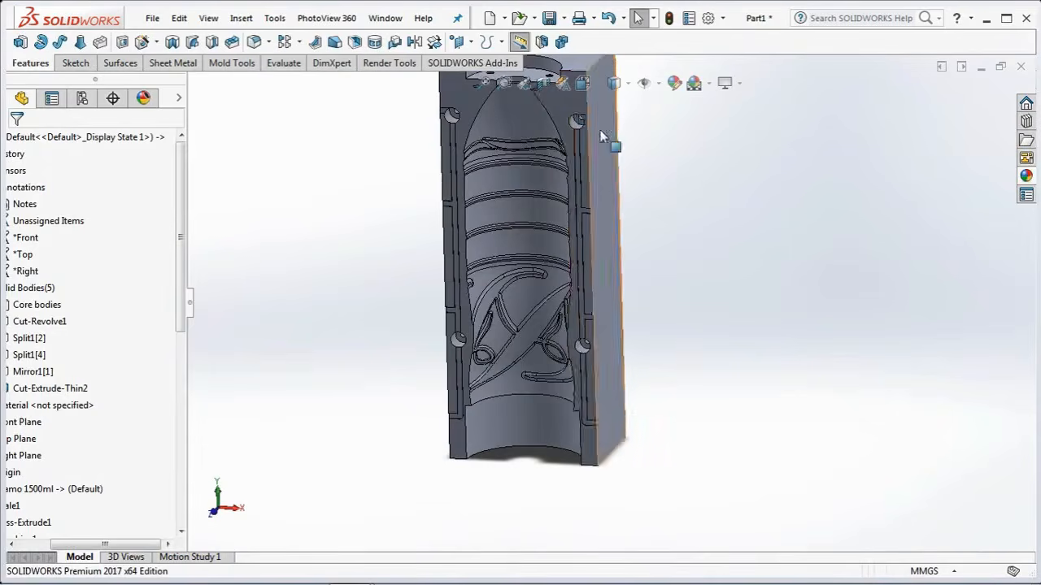
click(568, 104)
click(706, 35)
click(803, 174)
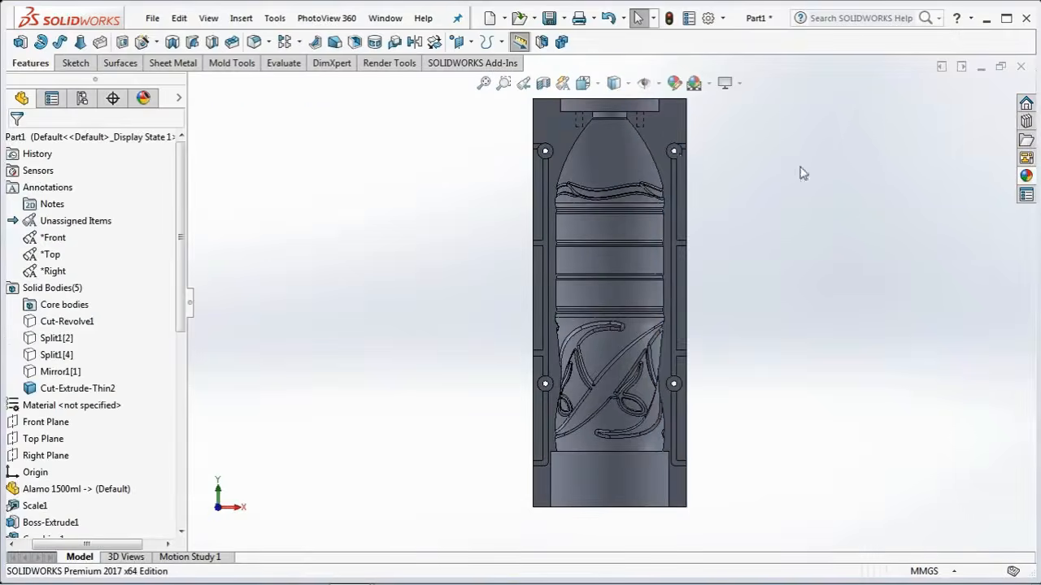
click(140, 49)
click(559, 145)
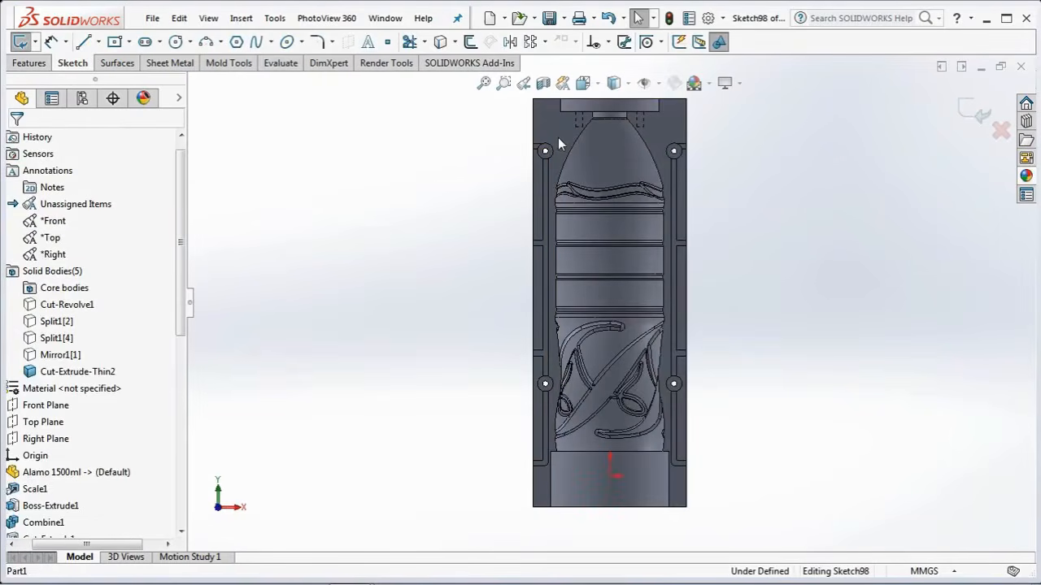
click(84, 42)
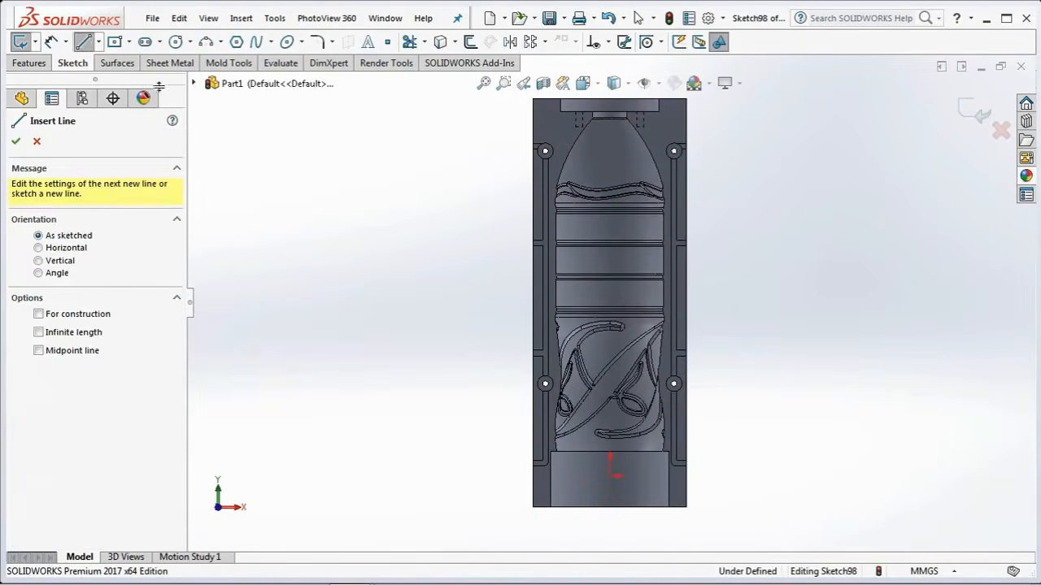
scroll(593, 217, down, 3)
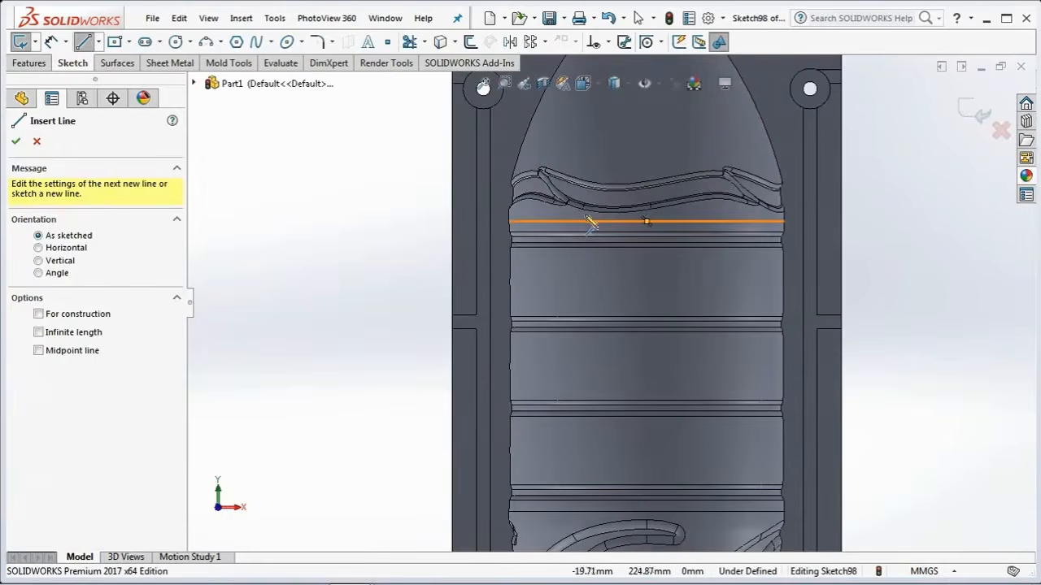
click(491, 222)
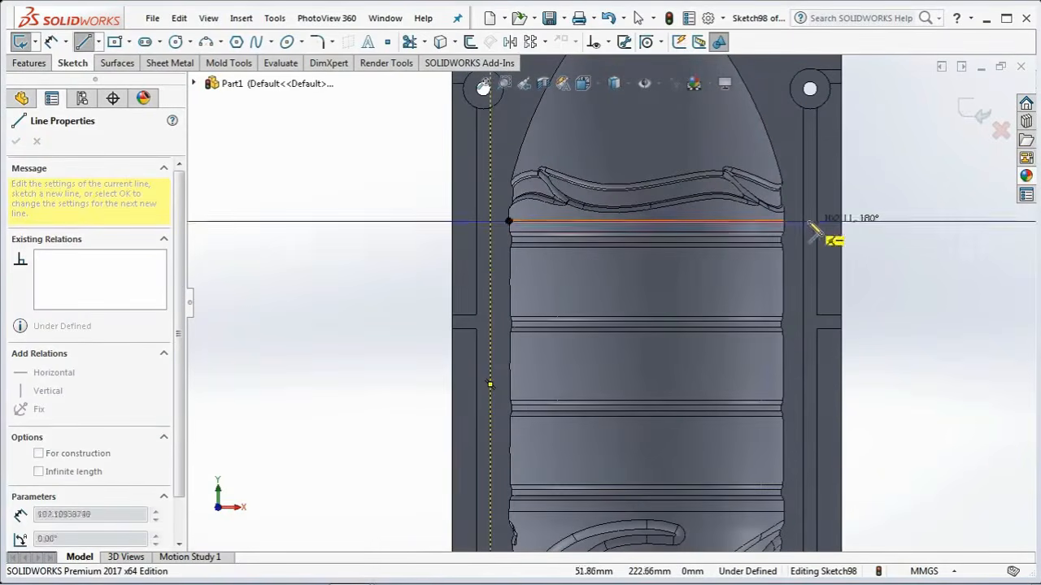
click(804, 221)
right_click(808, 228)
click(823, 232)
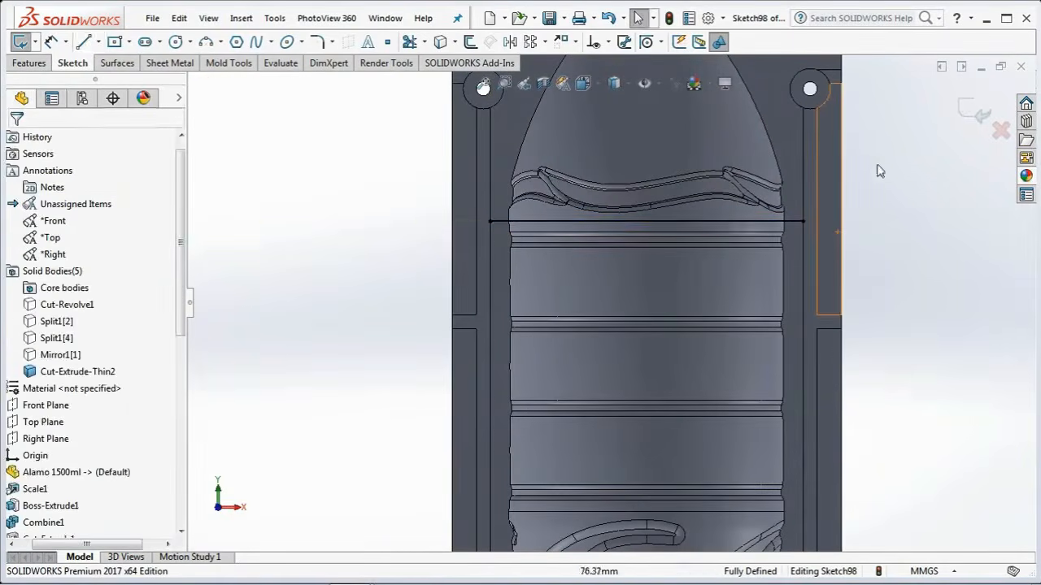
Step: Sketch two more horizontal lines between the vertical grooves' inner edges, one midway across each of the bottle's upper two panels between ribs
click(81, 41)
key(z)
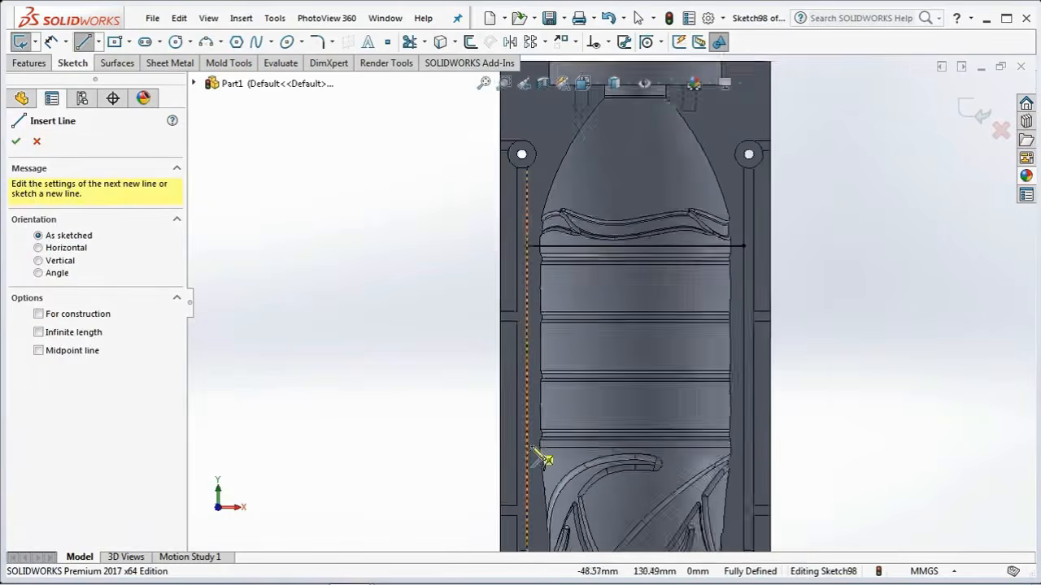
scroll(542, 459, down, 2)
click(529, 248)
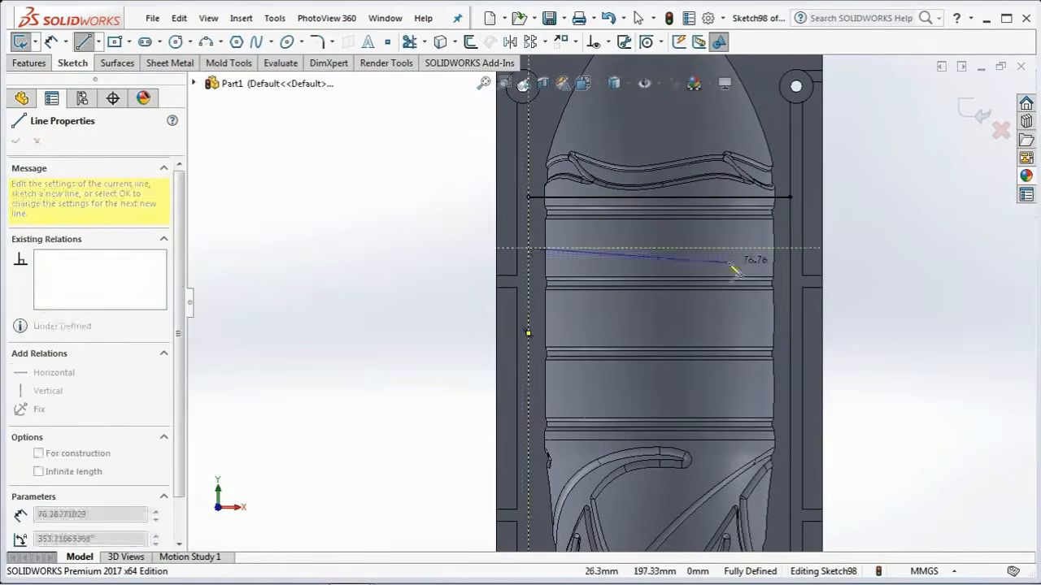
double_click(791, 248)
click(543, 318)
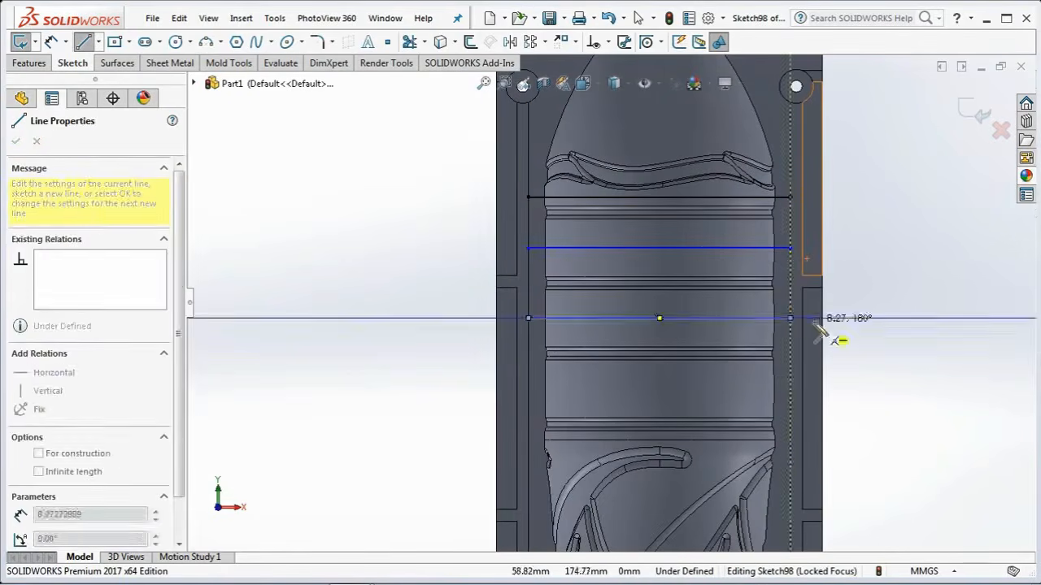
click(791, 318)
right_click(783, 274)
click(818, 342)
Step: Sketch a horizontal line between the vertical grooves' inner edges, midway across the third bottle panel, directly above the lowest ribs
click(92, 46)
click(528, 389)
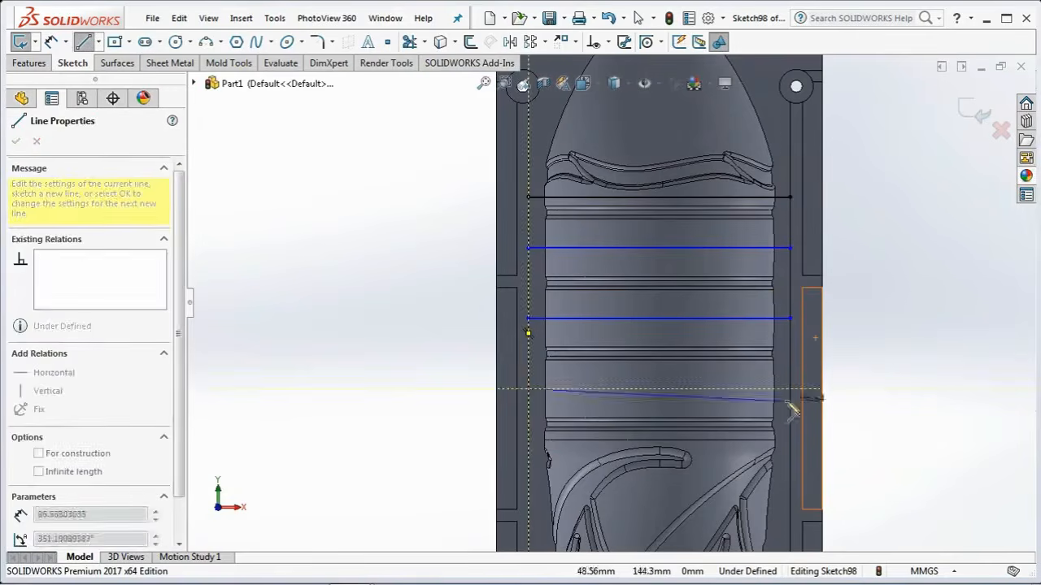
click(791, 388)
right_click(792, 389)
click(828, 405)
scroll(708, 429, up, 3)
scroll(707, 431, down, 2)
Step: Sketch a horizontal line between the vertical grooves' inner edges across the leaf pattern, just above the lower pin holes
click(83, 42)
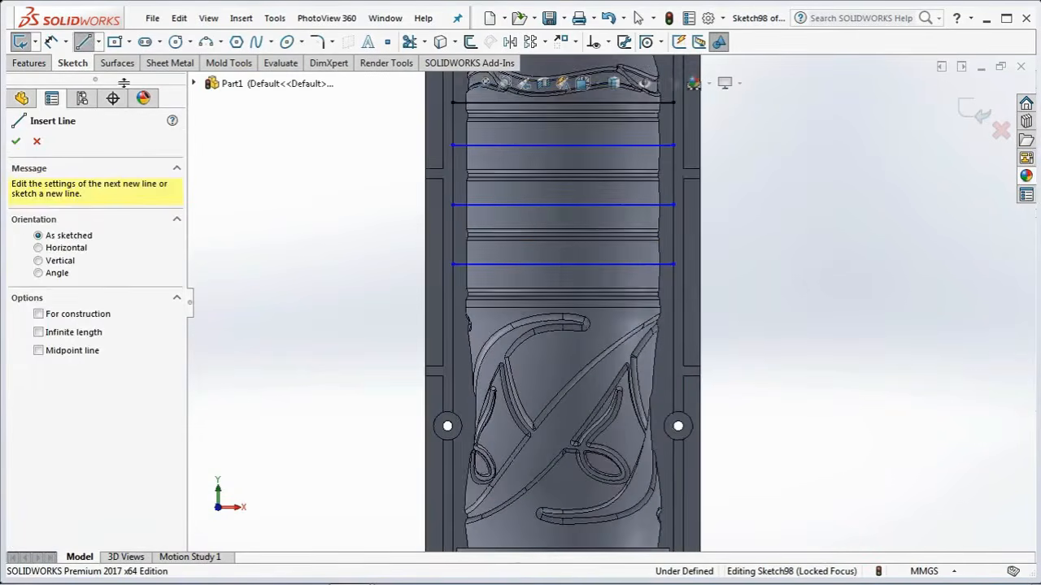
scroll(480, 403, down, 2)
click(463, 389)
click(730, 388)
right_click(730, 390)
click(757, 403)
Step: Sketch another horizontal line between the grooves' inner edges, below the lower pin holes through the bottom of the leaf loops
click(84, 41)
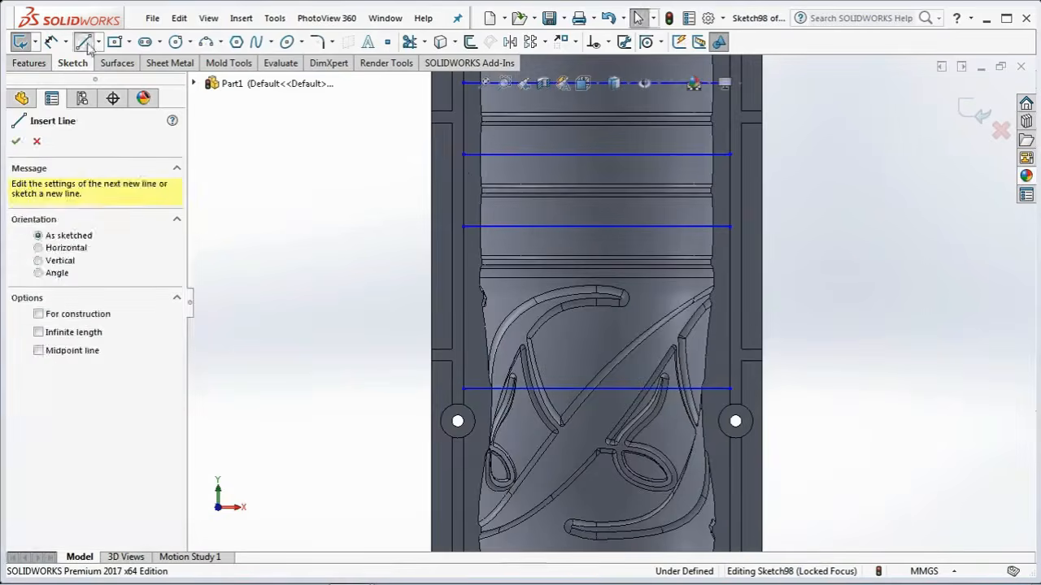
scroll(504, 325, up, 2)
scroll(480, 423, down, 2)
click(483, 415)
click(752, 416)
right_click(755, 417)
click(795, 404)
Step: Sketch a last horizontal line about 100.5 mm long between the grooves' inner edges, just above the base pocket
scroll(612, 305, up, 2)
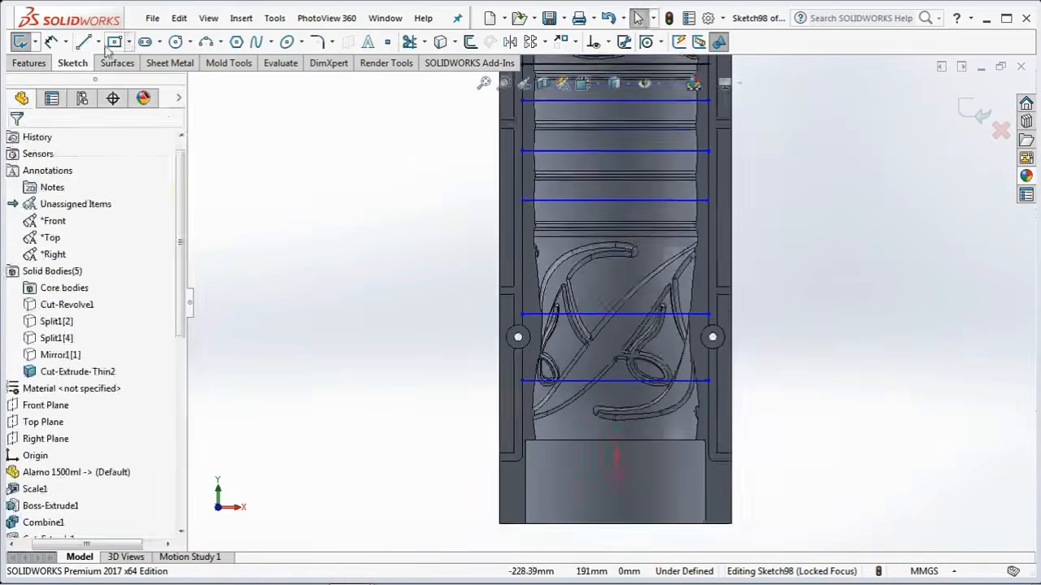
click(83, 41)
scroll(526, 449, down, 3)
click(520, 409)
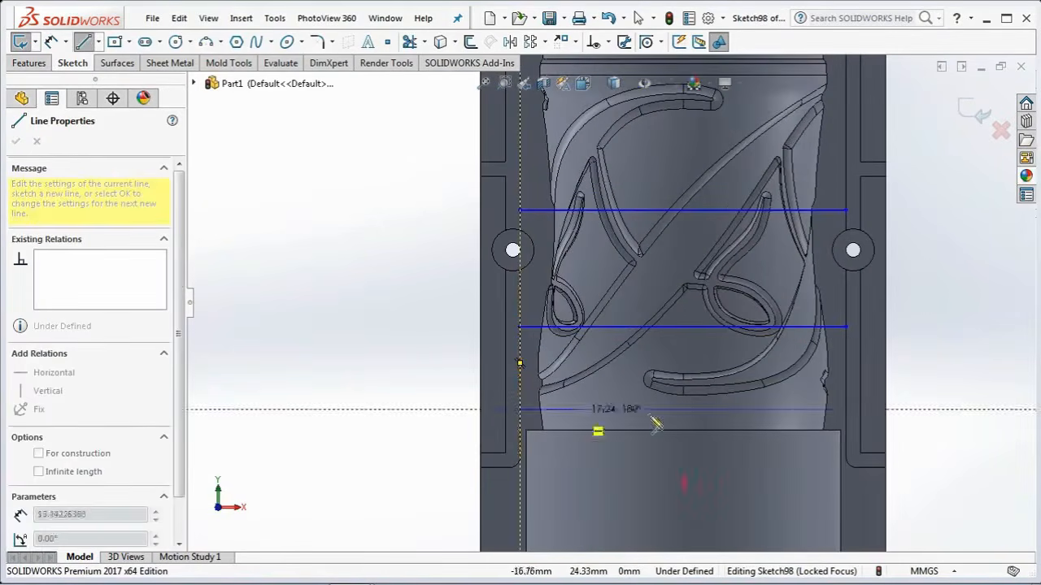
click(845, 410)
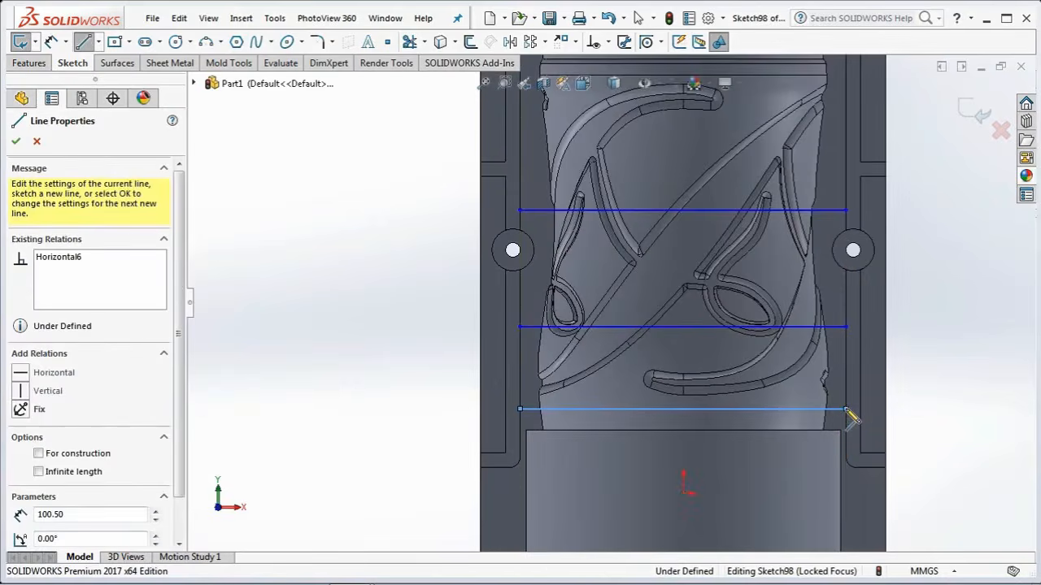
right_click(850, 416)
click(893, 400)
scroll(896, 410, up, 3)
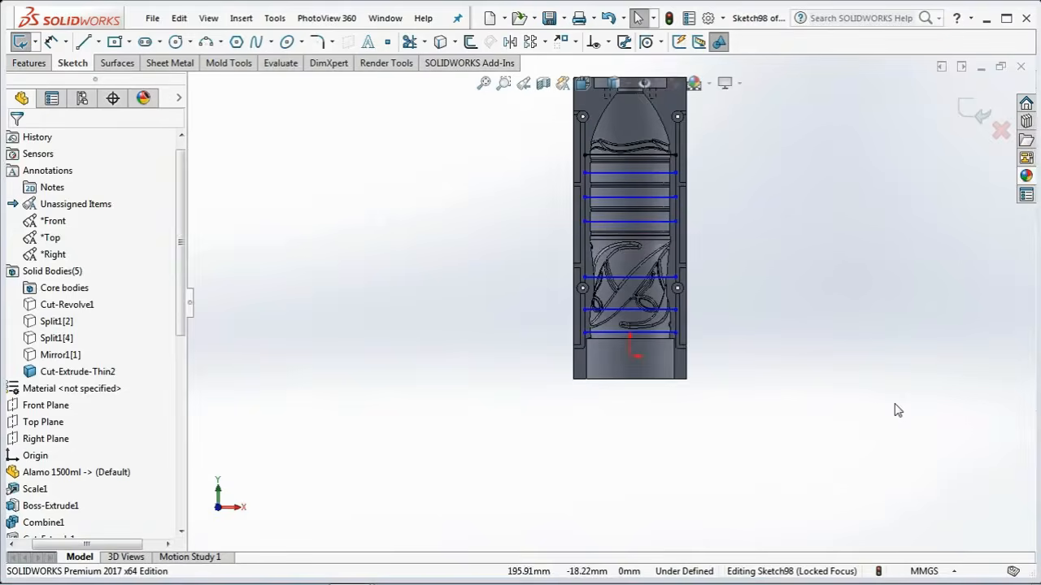
scroll(732, 136, down, 2)
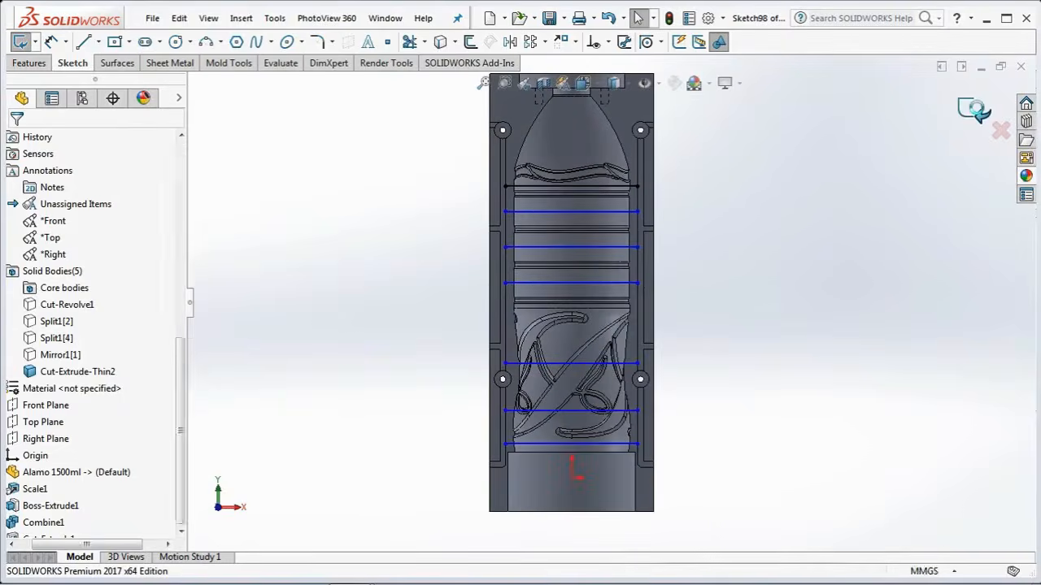
Step: Cut the horizontal lines 0.1 mm deep as a mid-plane thin feature 4 mm wide
click(981, 117)
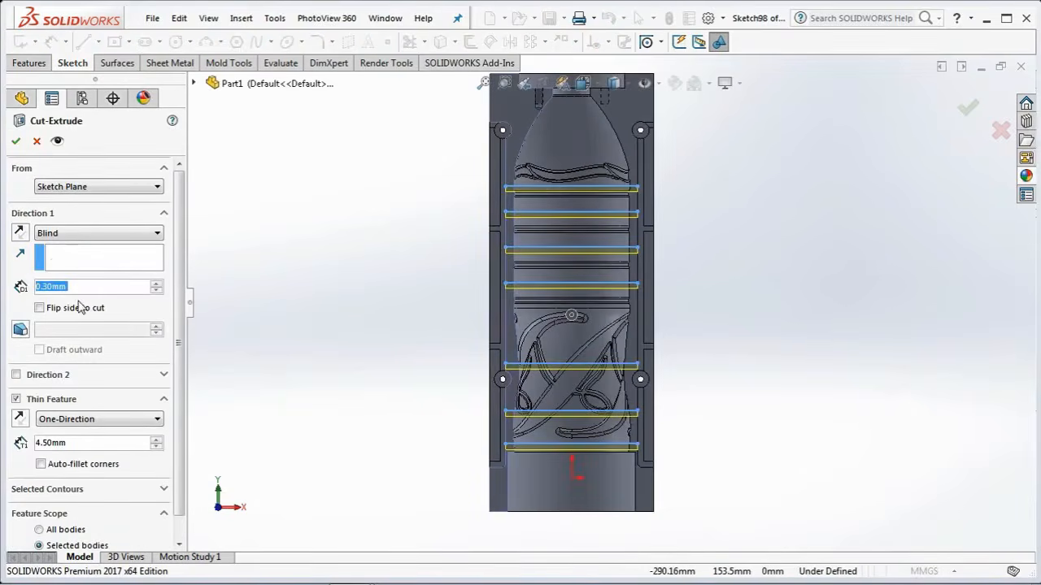
text(0.1)
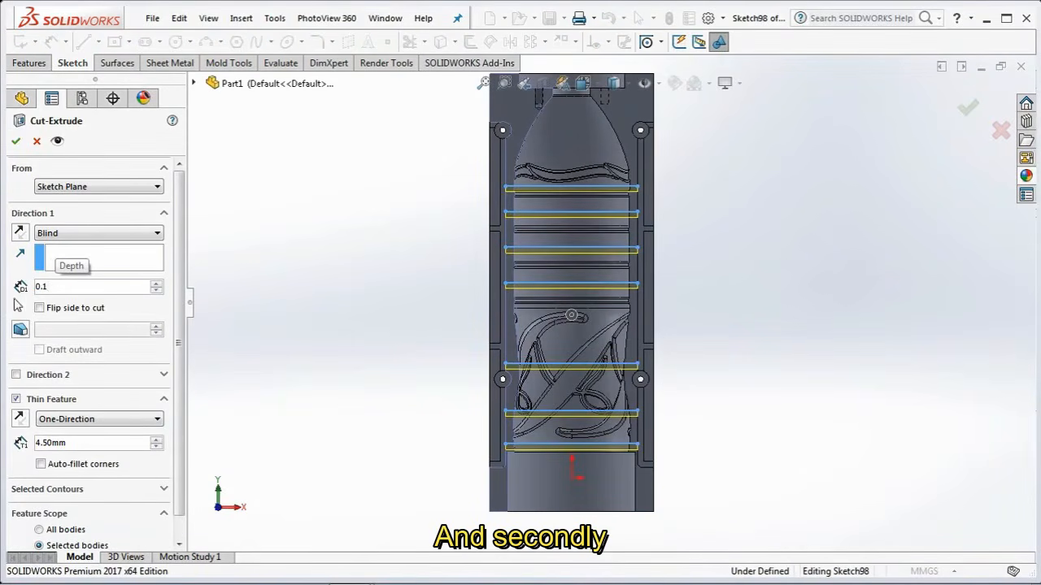
click(65, 419)
click(66, 436)
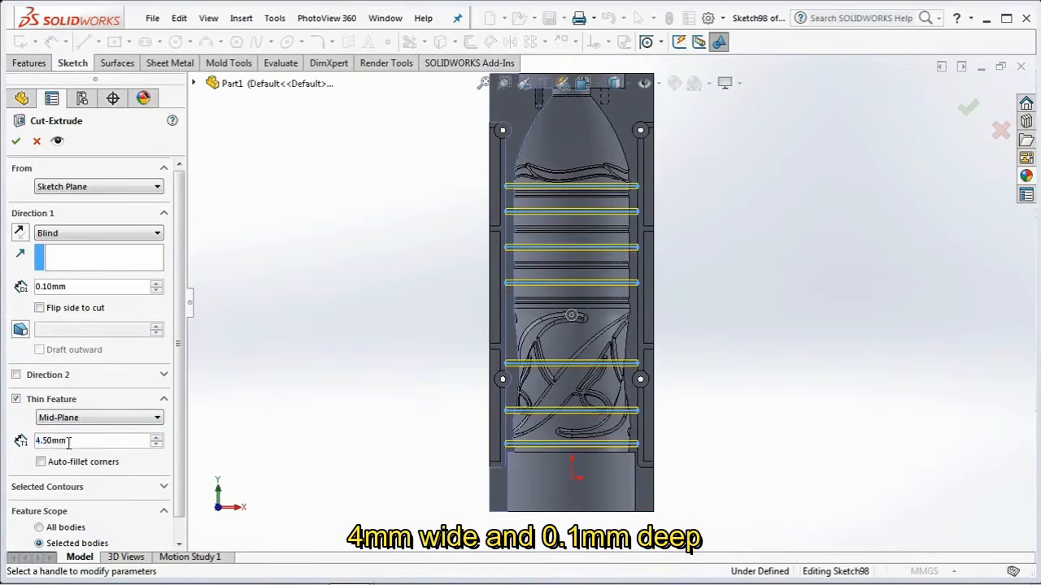
text(4)
key(Return)
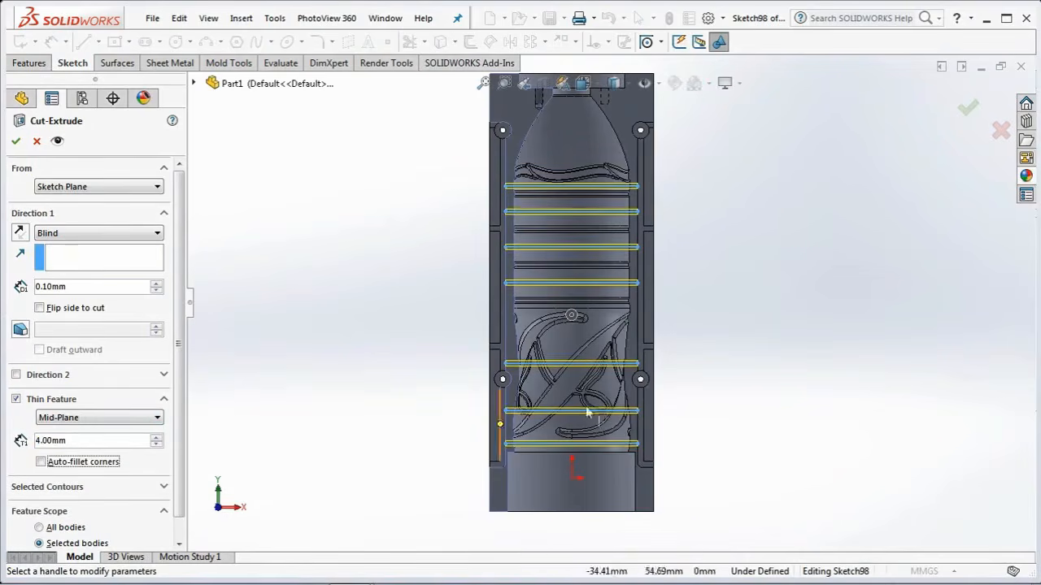
click(16, 141)
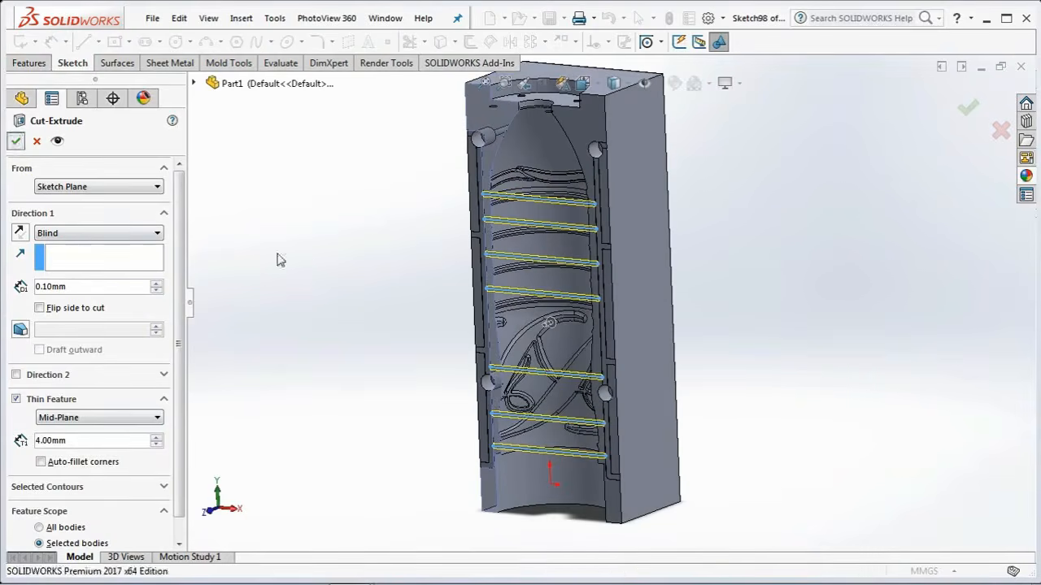
scroll(509, 216, down, 2)
scroll(509, 216, up, 3)
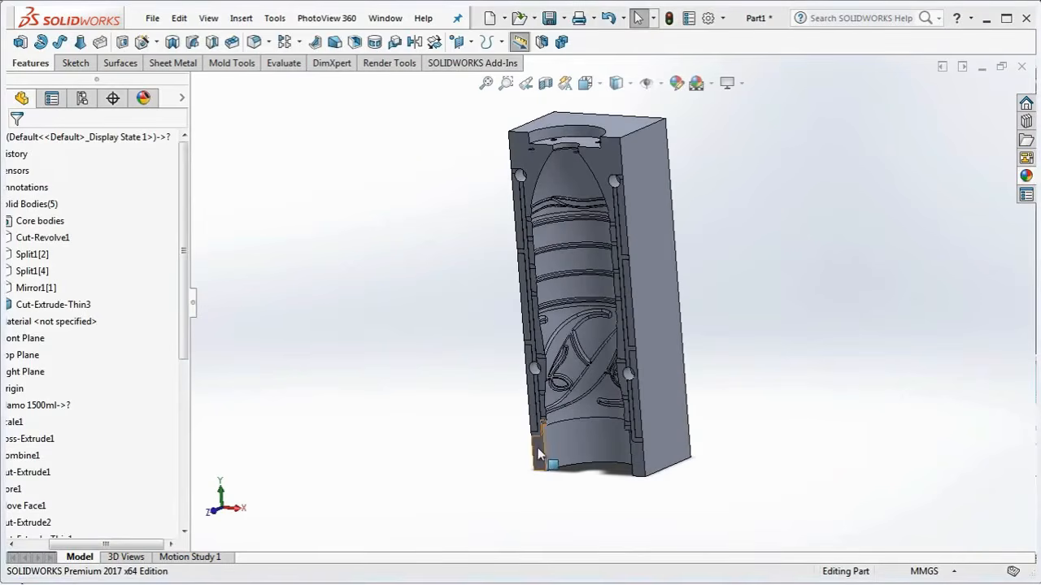
Step: Start a revolved cut on the parting face and sketch a vertical centerline from the origin to the mold's bottom edge
click(539, 456)
click(675, 402)
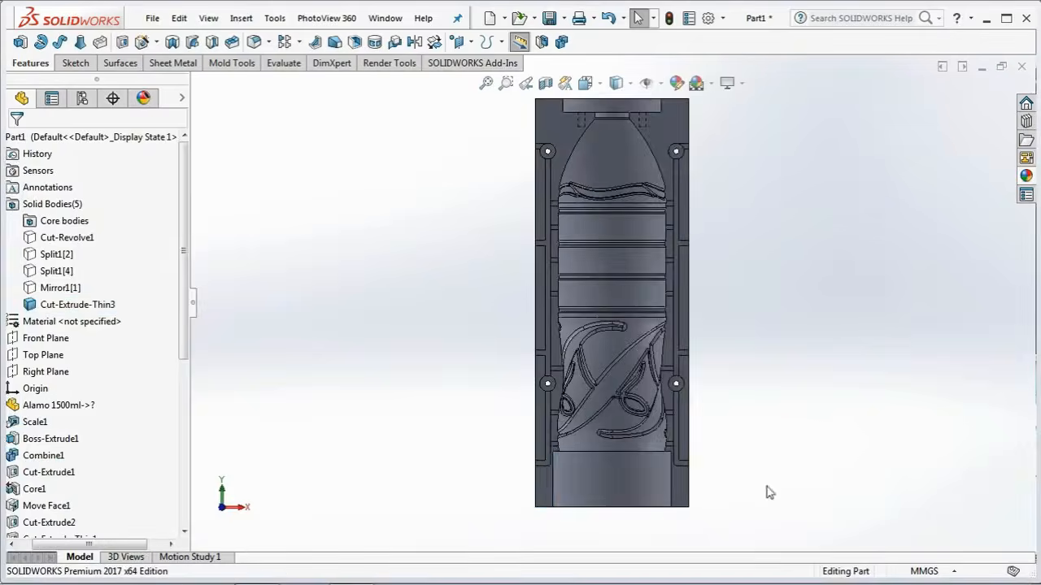
scroll(592, 458, down, 5)
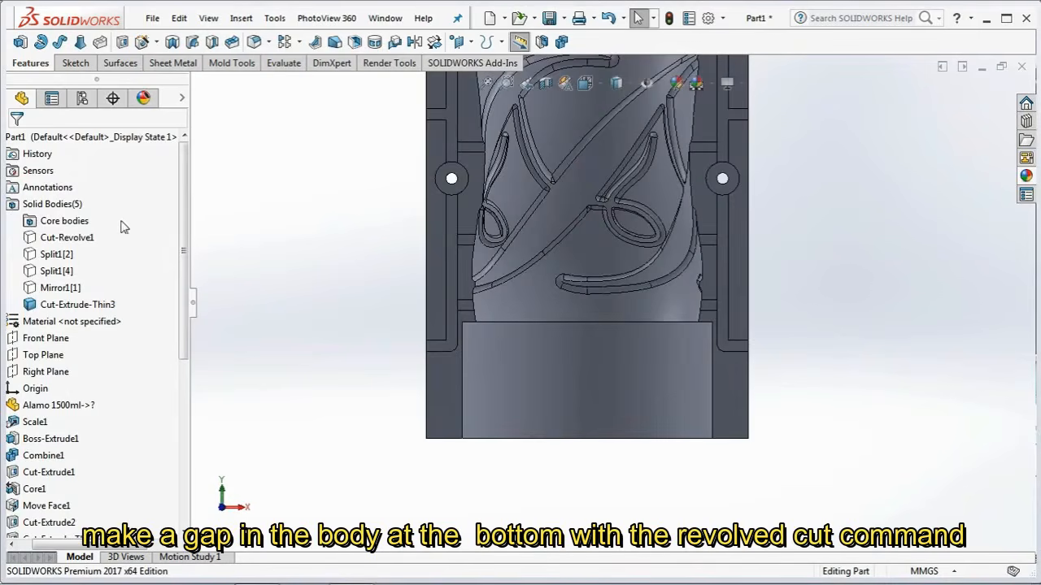
click(172, 42)
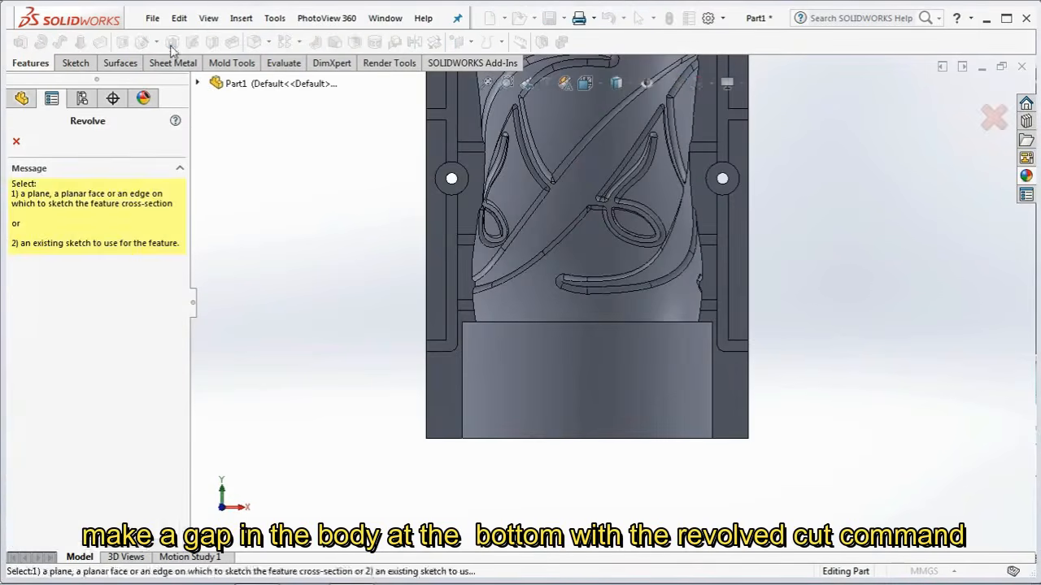
click(437, 397)
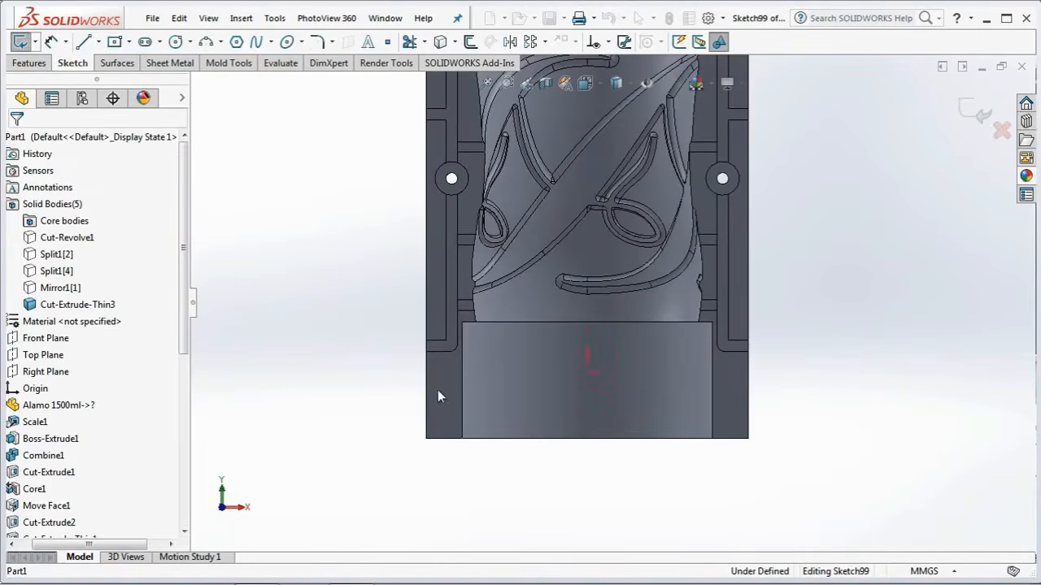
click(99, 42)
click(114, 79)
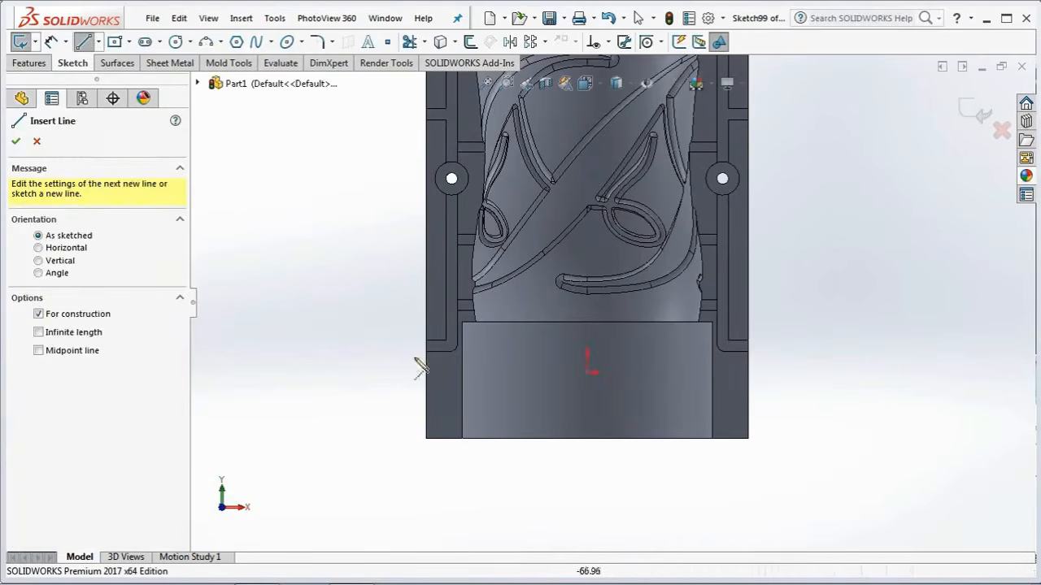
click(587, 372)
click(587, 439)
right_click(588, 382)
click(606, 400)
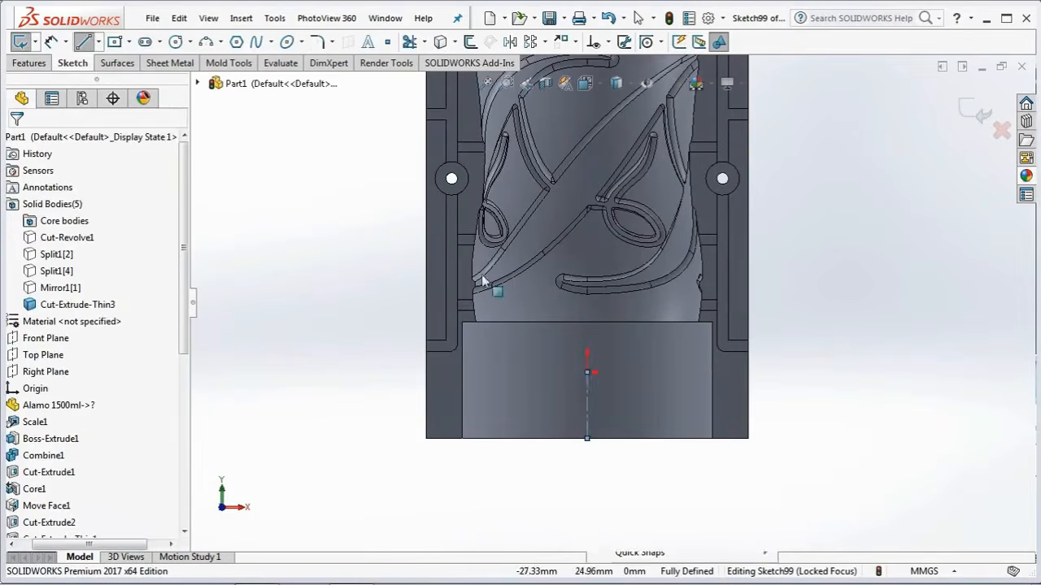
Step: Sketch a corner rectangle about 3.4 mm wide and 18.8 mm tall, outward from the base pocket's lower left corner
click(129, 41)
click(253, 65)
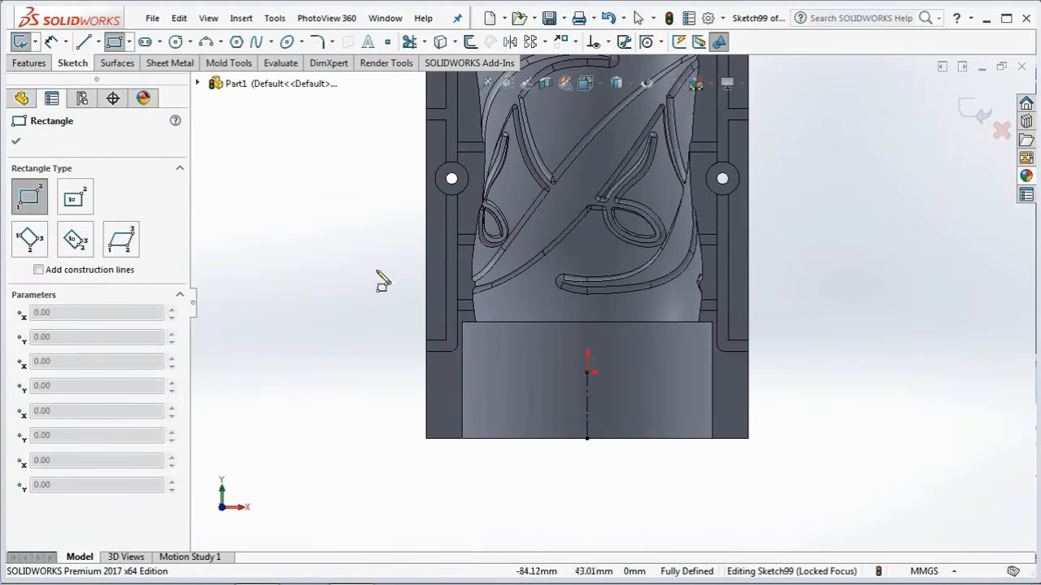
click(464, 439)
click(453, 390)
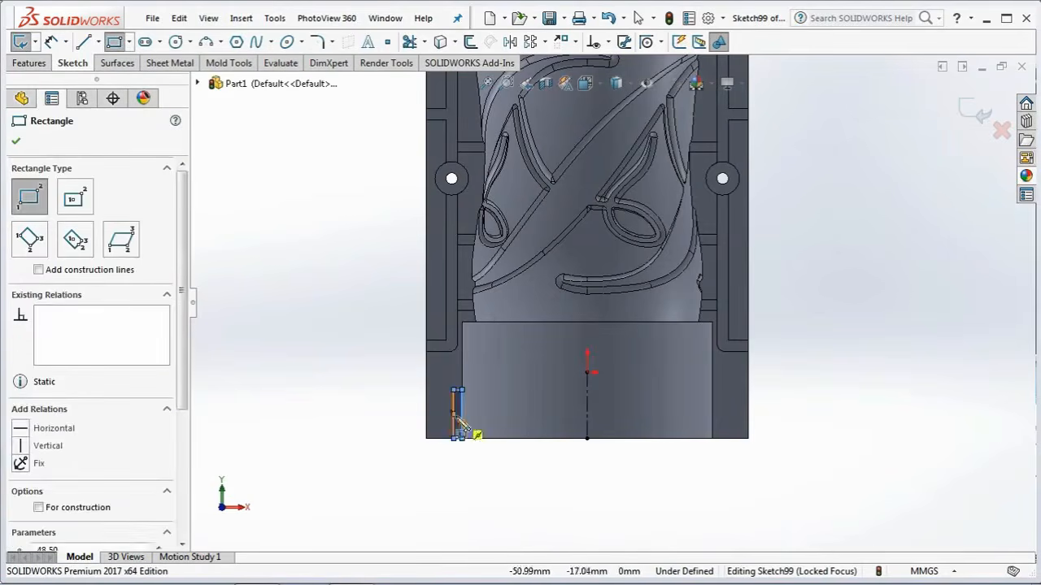
Step: Dimension the rectangle 15 mm high and 5 mm wide
click(51, 42)
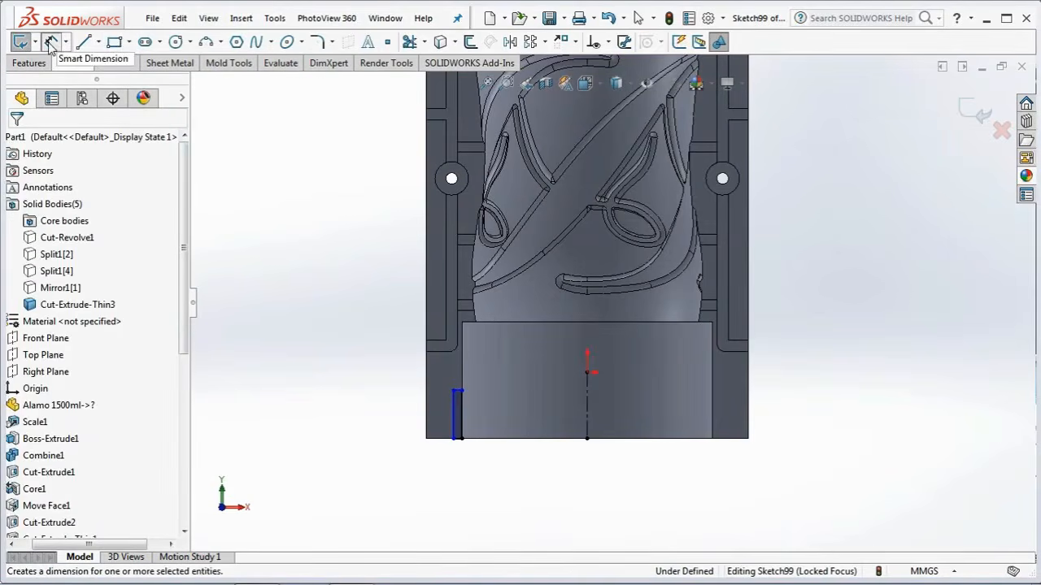
scroll(501, 492, down, 3)
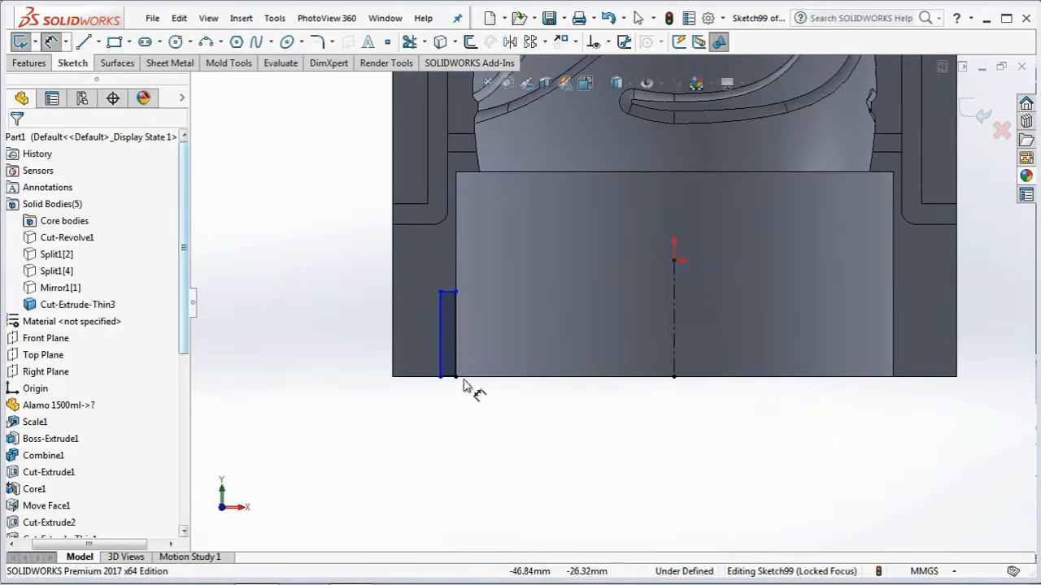
click(440, 341)
click(362, 340)
text(15)
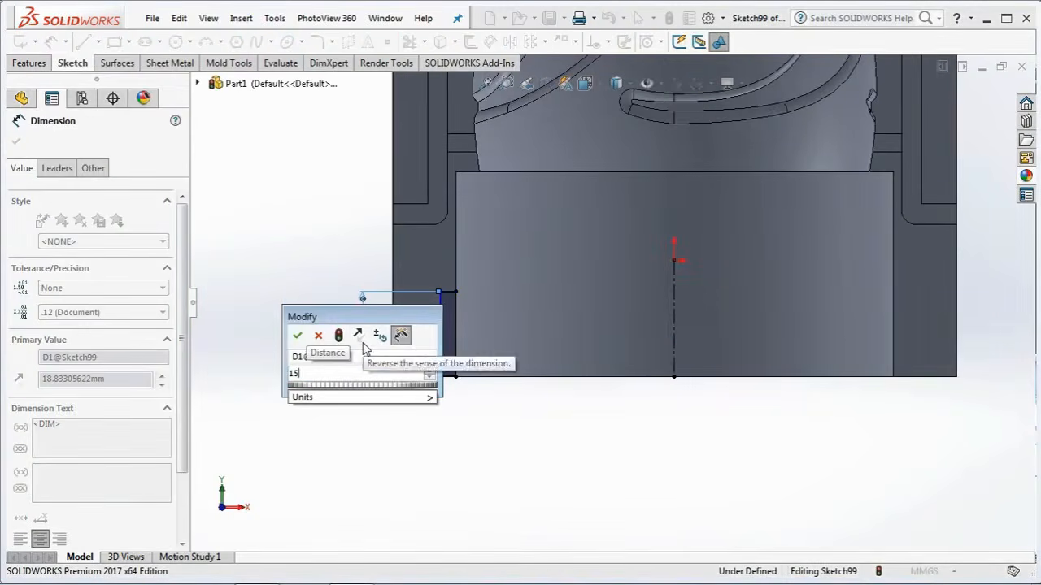
click(297, 338)
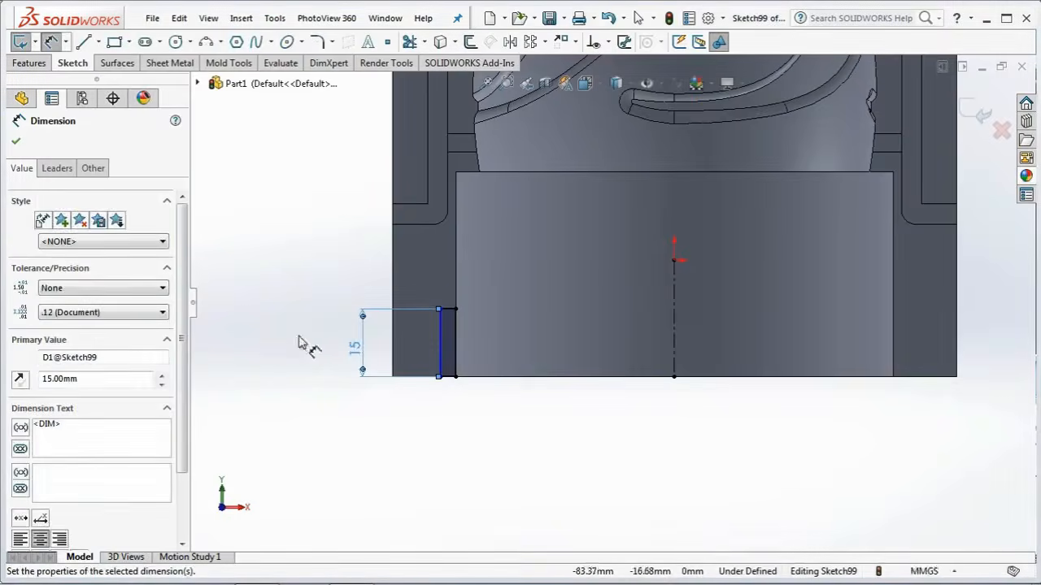
click(452, 377)
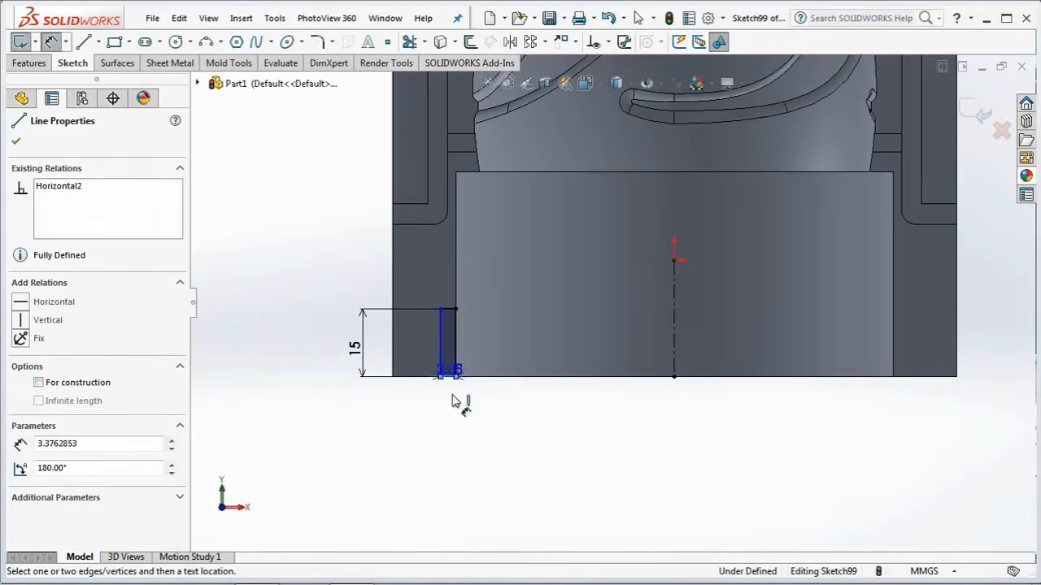
click(497, 417)
text(5)
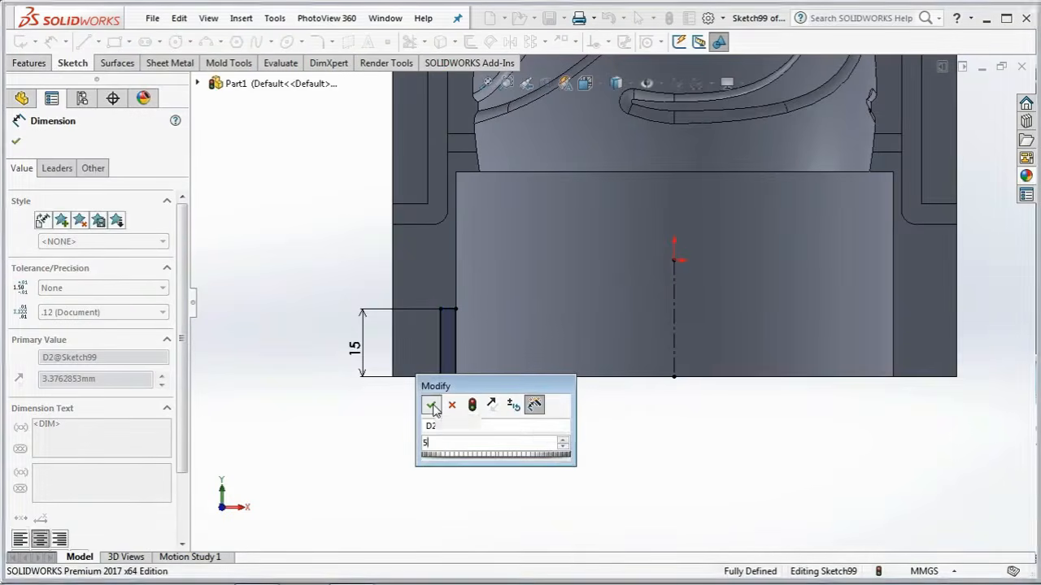
click(432, 406)
Step: Finish the sketch to set up a 360° revolved cut about the centerline, and show the hidden mirrored mold half
click(981, 116)
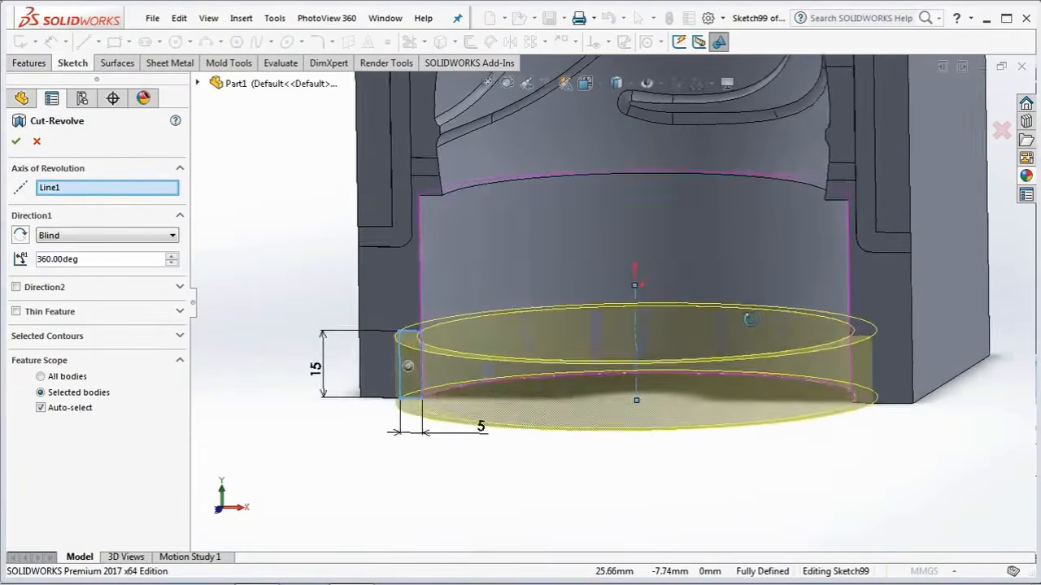
click(199, 83)
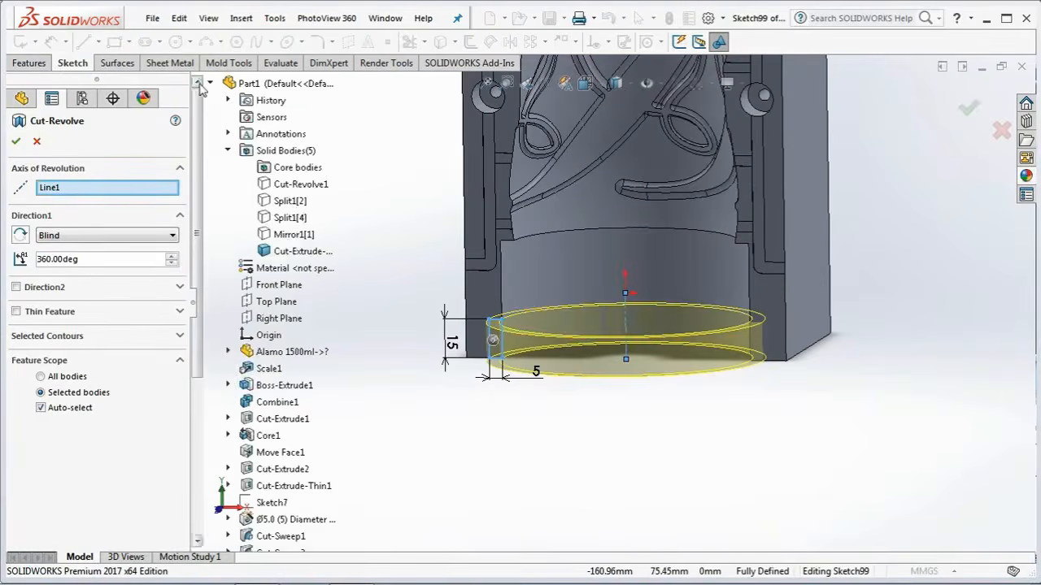
right_click(274, 235)
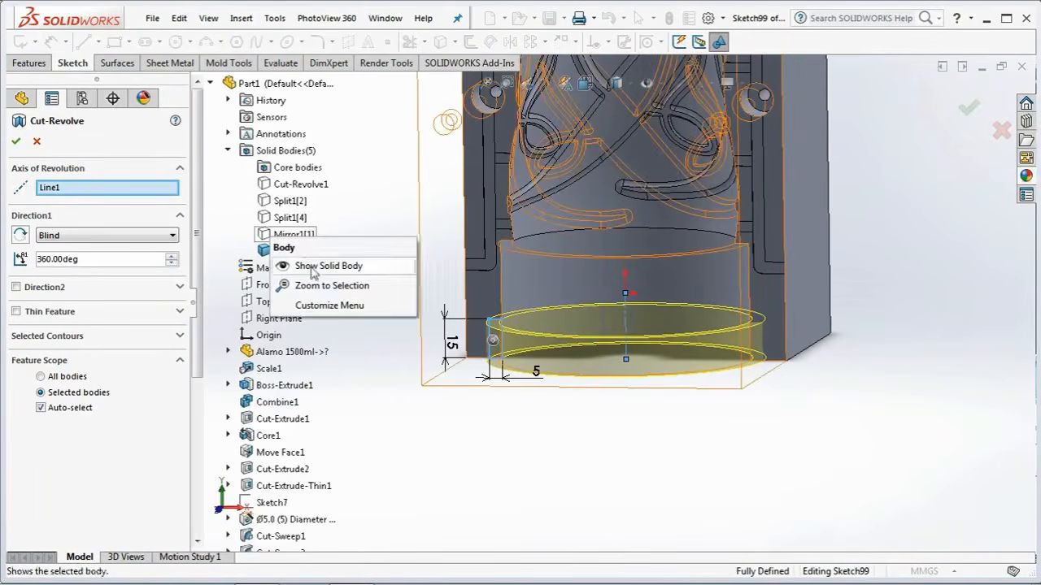
click(292, 265)
scroll(352, 286, up, 3)
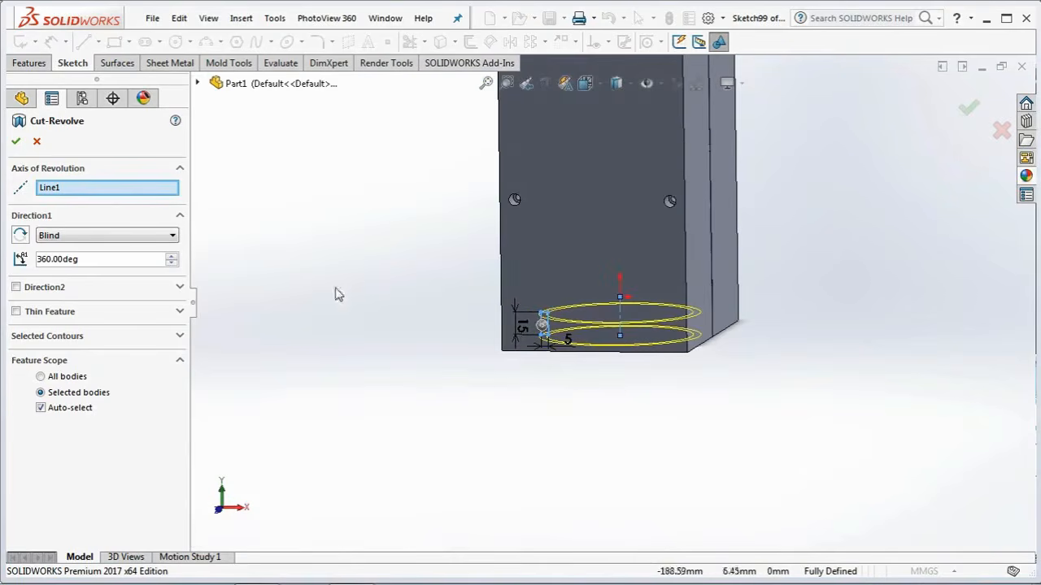
Step: Turn off automatic body selection, limit the 360° revolved cut to both mold halves, and create it
click(40, 407)
middle_drag(358, 394, 726, 409)
click(532, 359)
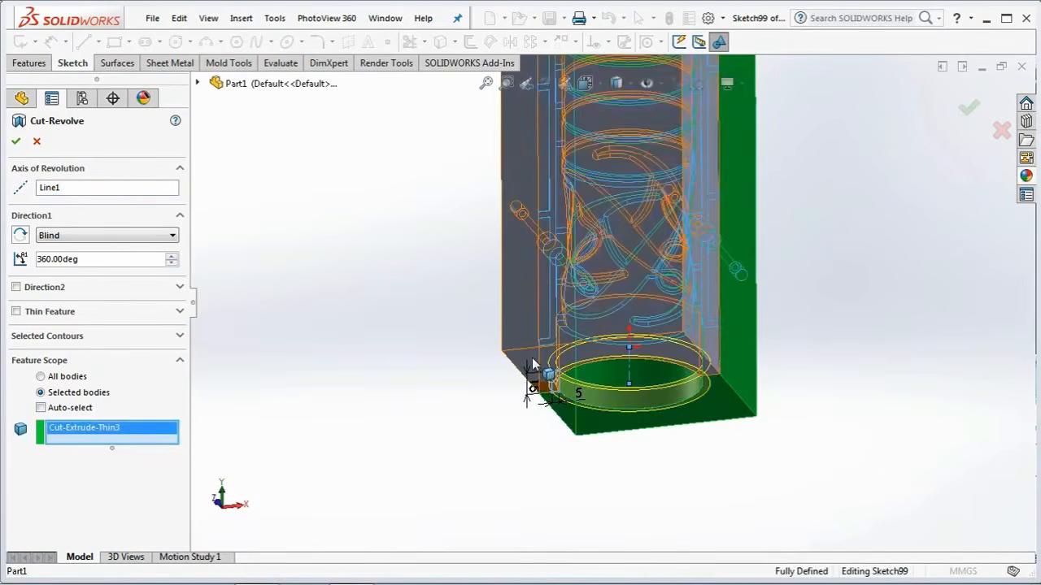
click(533, 360)
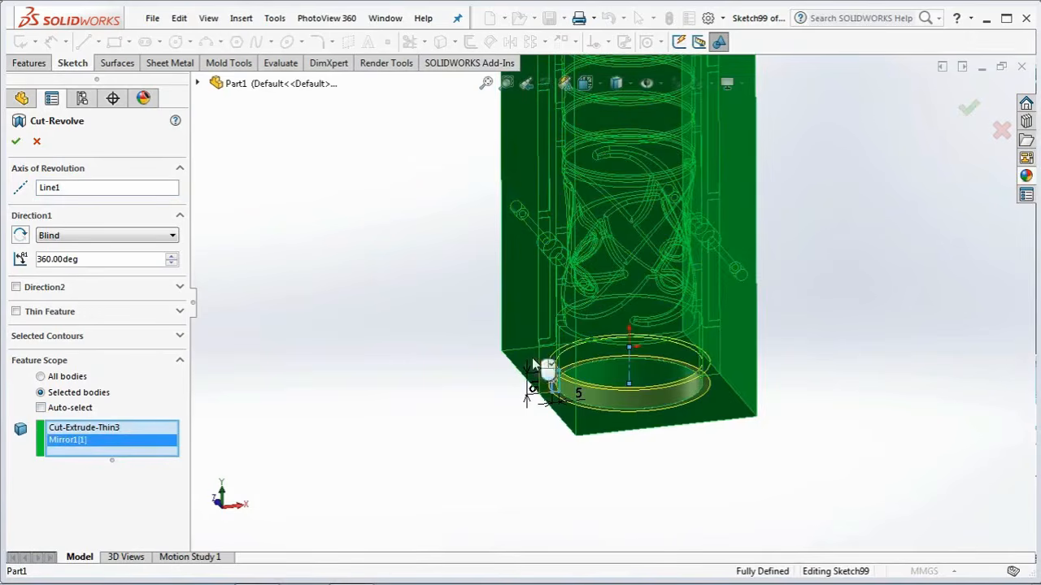
click(16, 142)
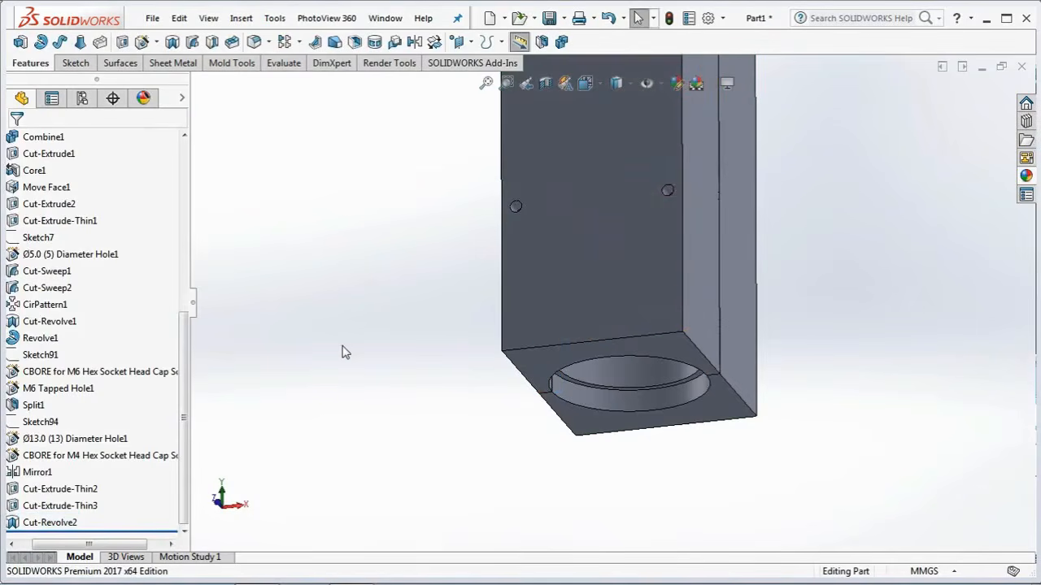
Step: Hide the front mold half to expose the bottle cavity and parting face of the other half
middle_drag(341, 352, 472, 235)
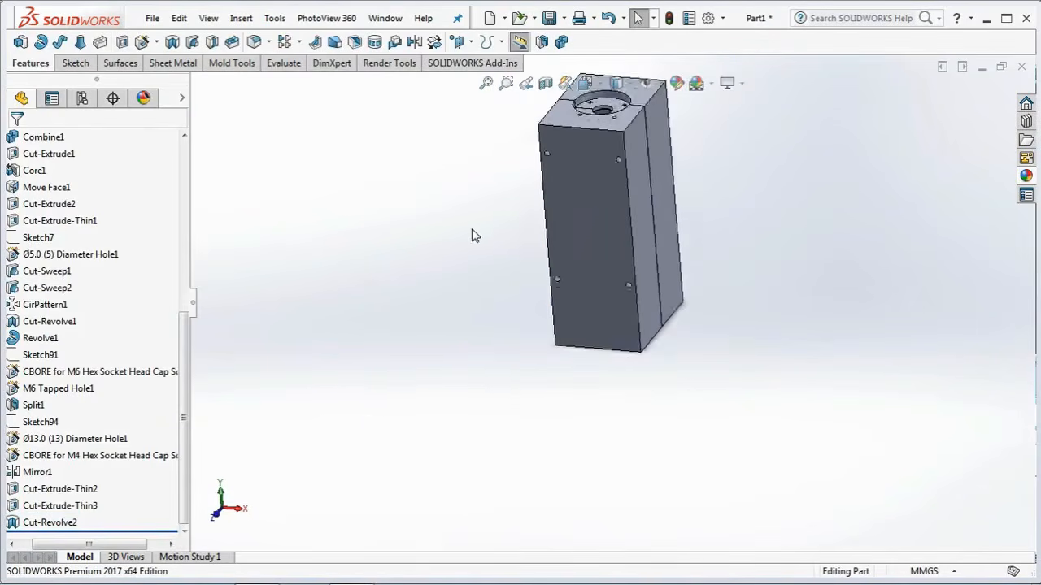
scroll(474, 230, down, 2)
scroll(759, 214, up, 1)
scroll(839, 160, down, 3)
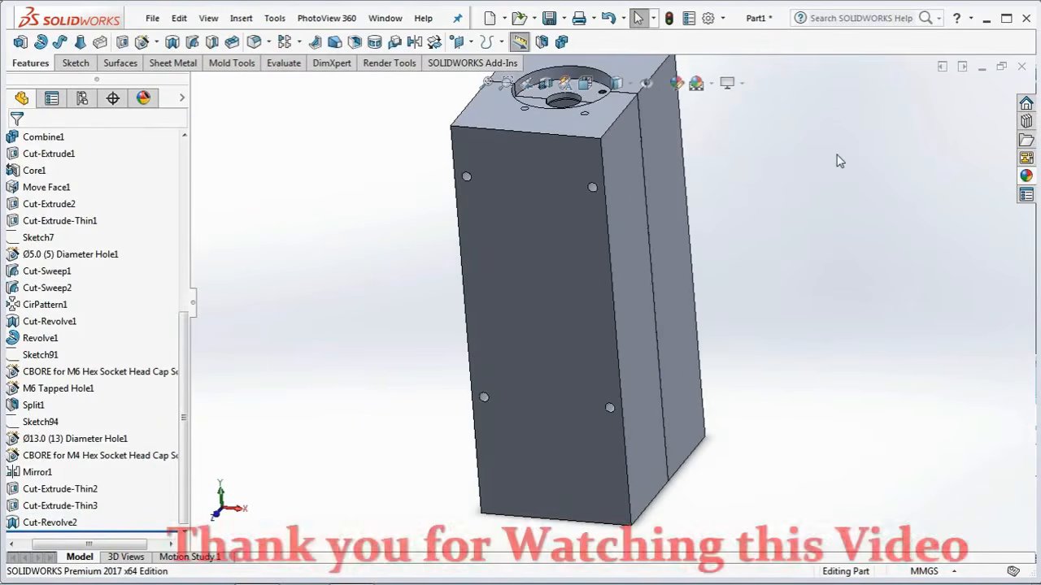
click(574, 311)
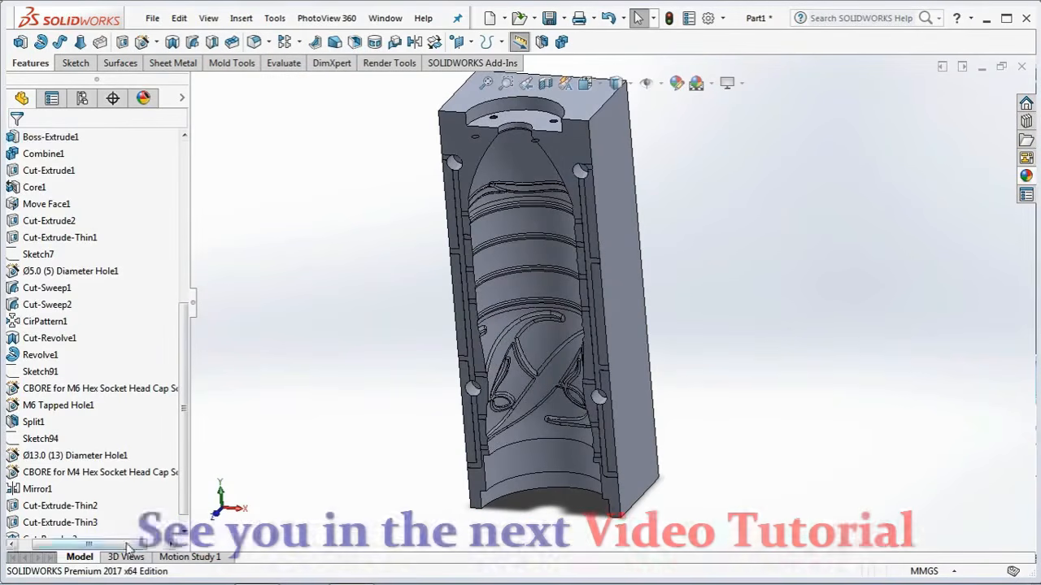
Step: Show the hidden neck ring half Split1[4] and the base body Cut-Revolve with the remaining mold half
drag(185, 419, 186, 273)
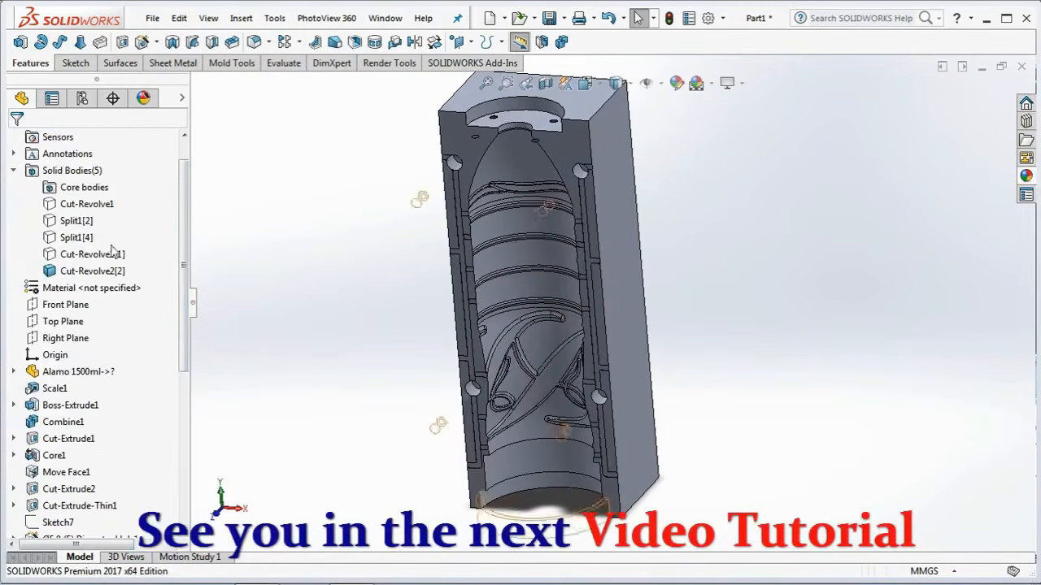
click(77, 240)
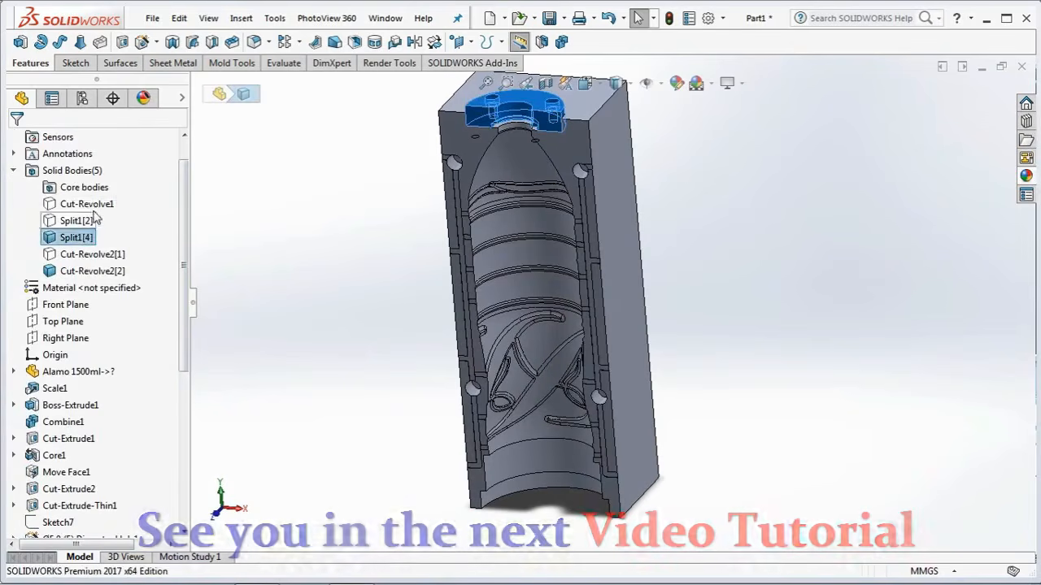
click(91, 205)
click(104, 184)
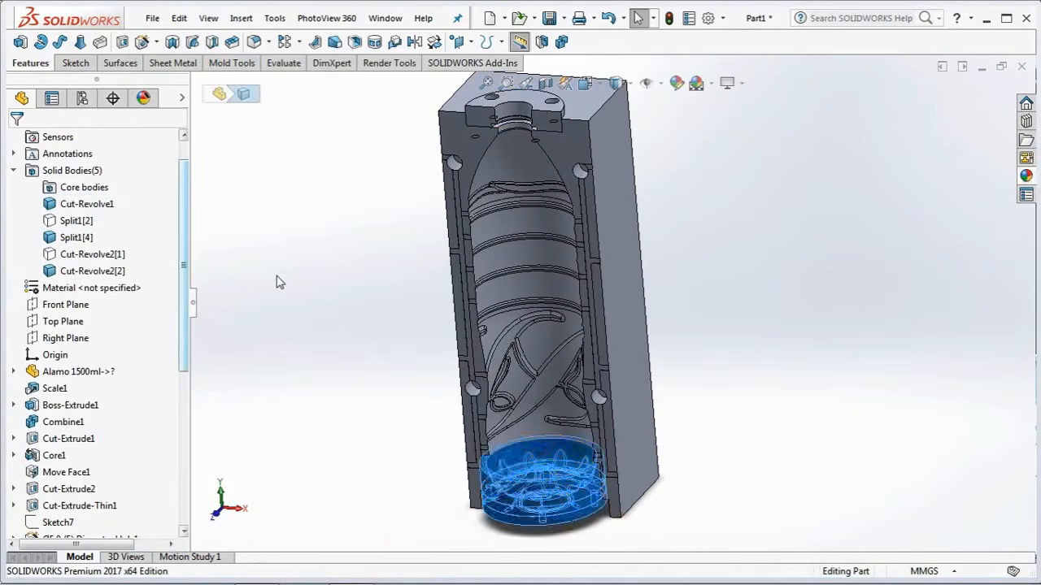